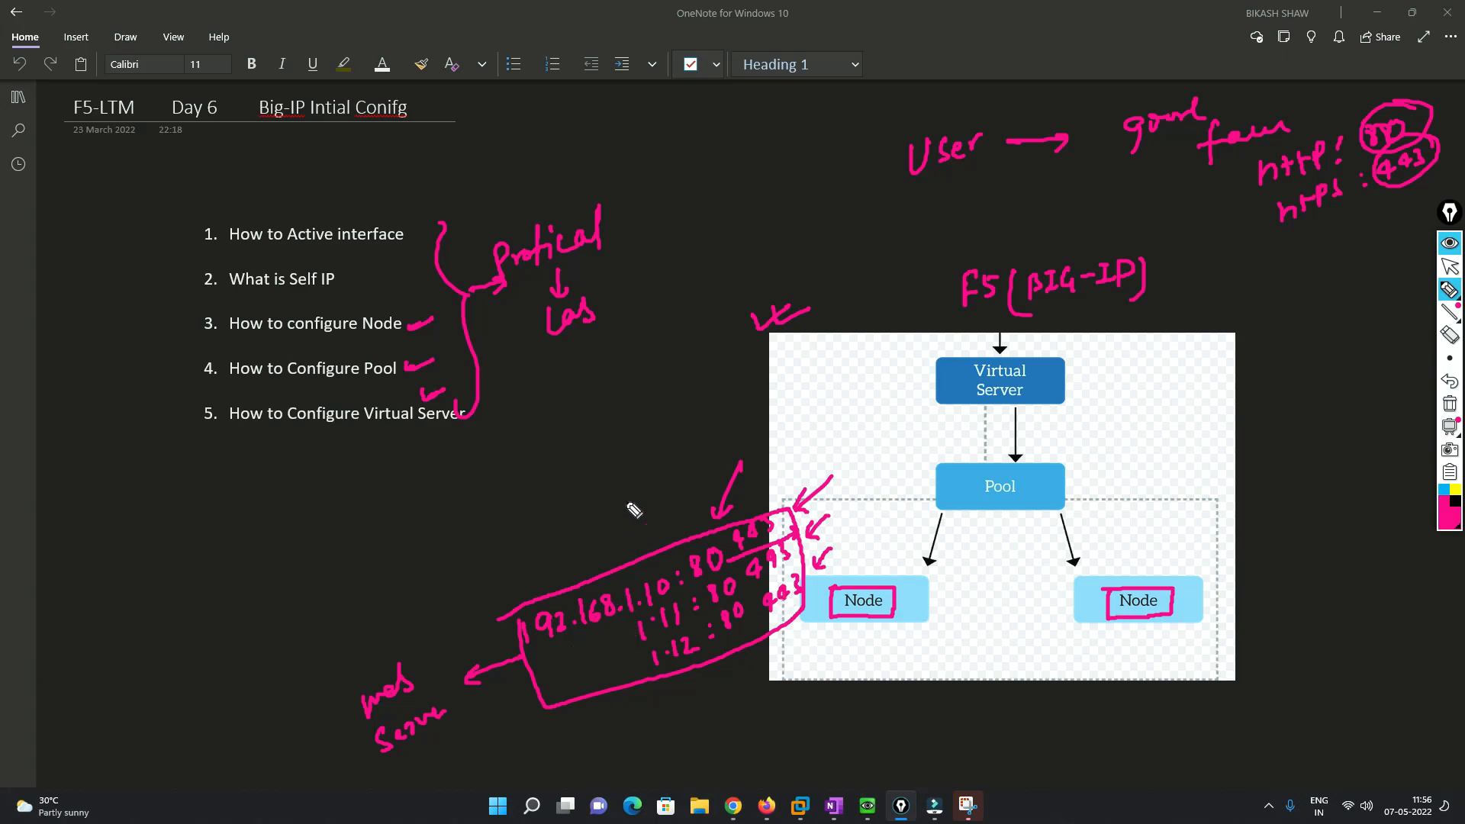
- Ink a link from the IP address box up to Pool and sketch server boxes beside the Nodes
mouse_move(524, 616)
left_mouse_down()
mouse_move(555, 712)
mouse_move(798, 633)
mouse_move(813, 544)
mouse_move(752, 518)
mouse_move(517, 603)
left_mouse_up()
mouse_move(597, 571)
left_mouse_down()
mouse_move(903, 454)
mouse_move(947, 467)
mouse_move(975, 509)
mouse_move(1070, 509)
mouse_move(1030, 474)
mouse_move(1095, 474)
left_mouse_up()
left_click_drag(916, 612, 935, 611)
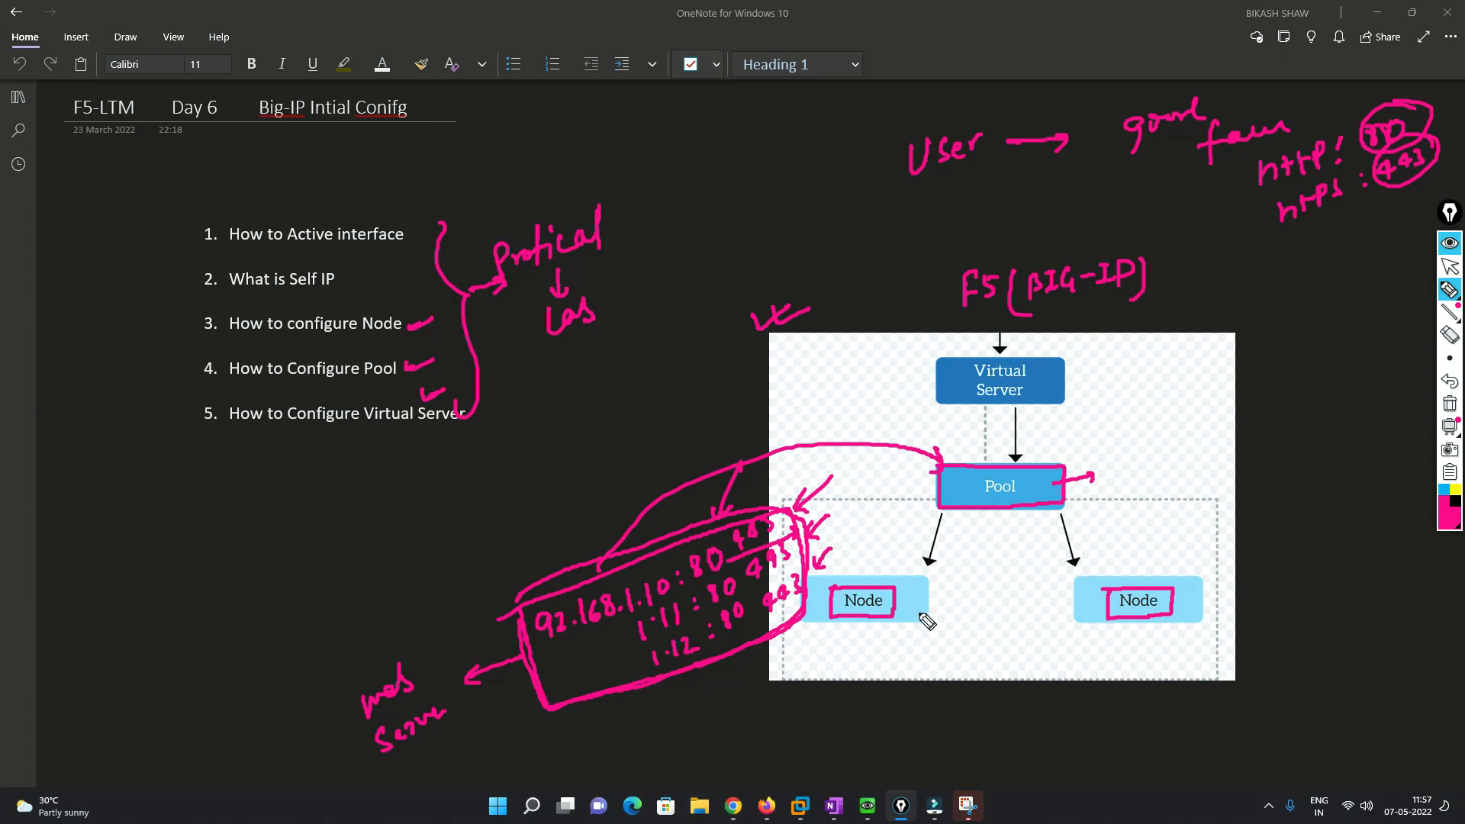
left_click_drag(1061, 606, 1084, 605)
mouse_move(959, 617)
left_mouse_down()
mouse_move(960, 600)
mouse_move(985, 611)
mouse_move(974, 618)
left_mouse_up()
left_click_drag(1035, 580, 1036, 622)
left_click_drag(1036, 579, 1038, 622)
left_click_drag(1222, 582, 1226, 614)
left_click_drag(1288, 562, 1290, 604)
left_click_drag(1288, 562, 1292, 603)
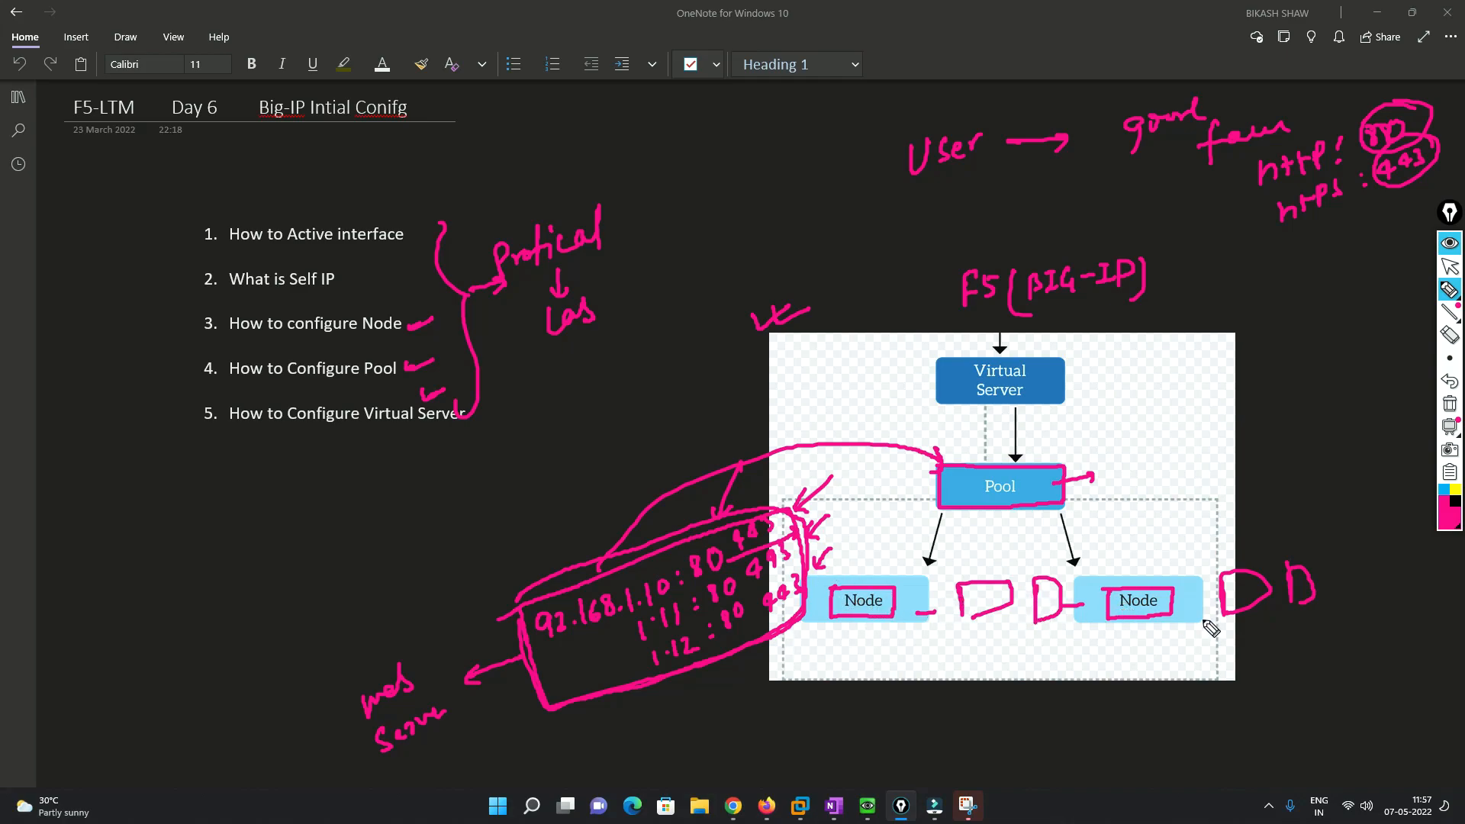
- Draw pink arrows from Pool down to both Nodes and mark an x on the right Node's link
mouse_move(1079, 584)
left_mouse_down()
mouse_move(1063, 528)
mouse_move(1027, 529)
left_mouse_up()
mouse_move(951, 487)
left_mouse_down()
mouse_move(935, 526)
mouse_move(984, 460)
mouse_move(1078, 496)
mouse_move(955, 519)
left_mouse_up()
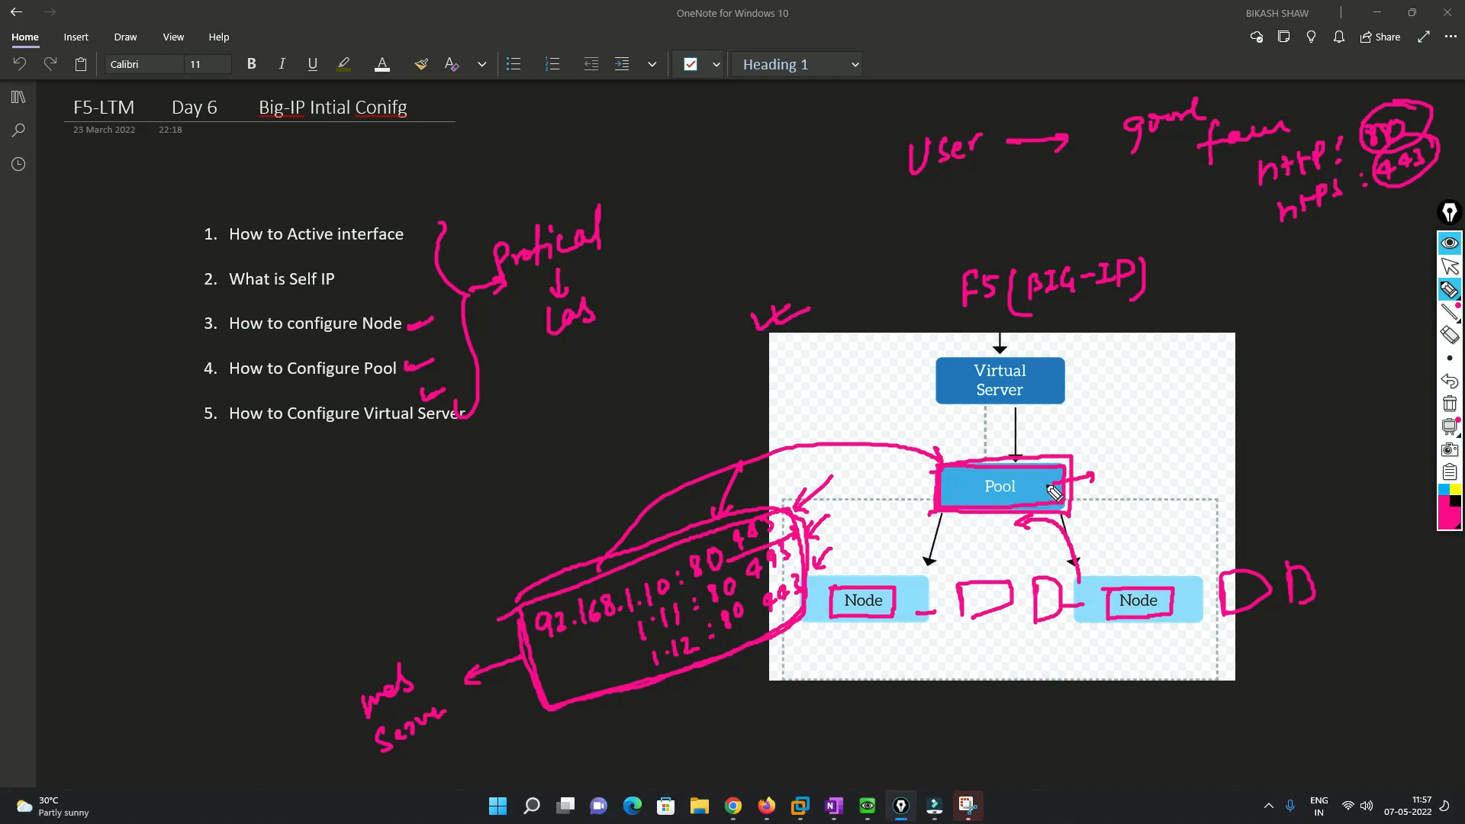
left_click_drag(1071, 490, 1296, 410)
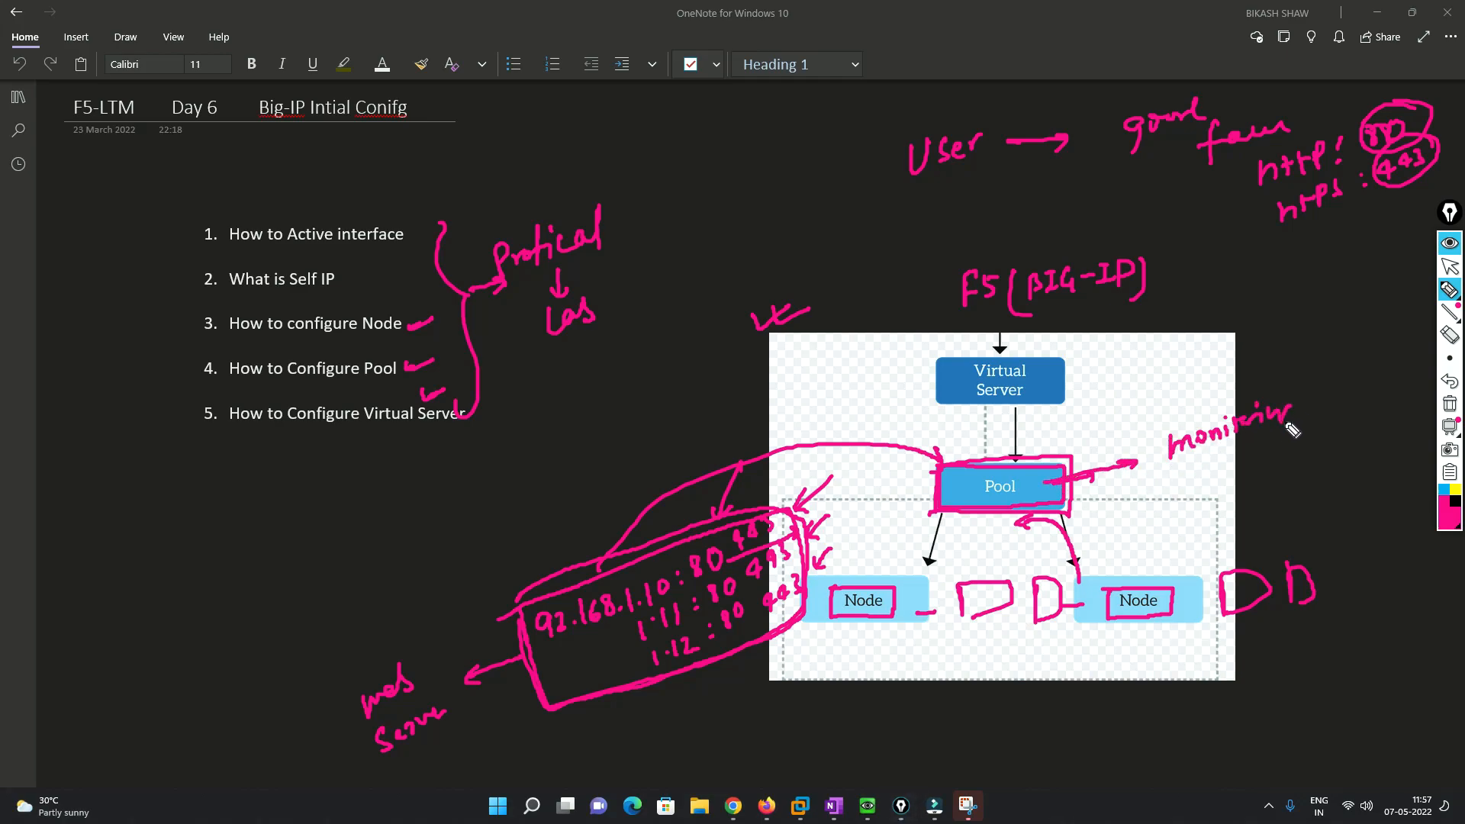
left_click_drag(1074, 524, 1108, 581)
left_click_drag(1097, 569, 1116, 571)
left_click_drag(1073, 500, 1150, 551)
left_click_drag(970, 519, 925, 571)
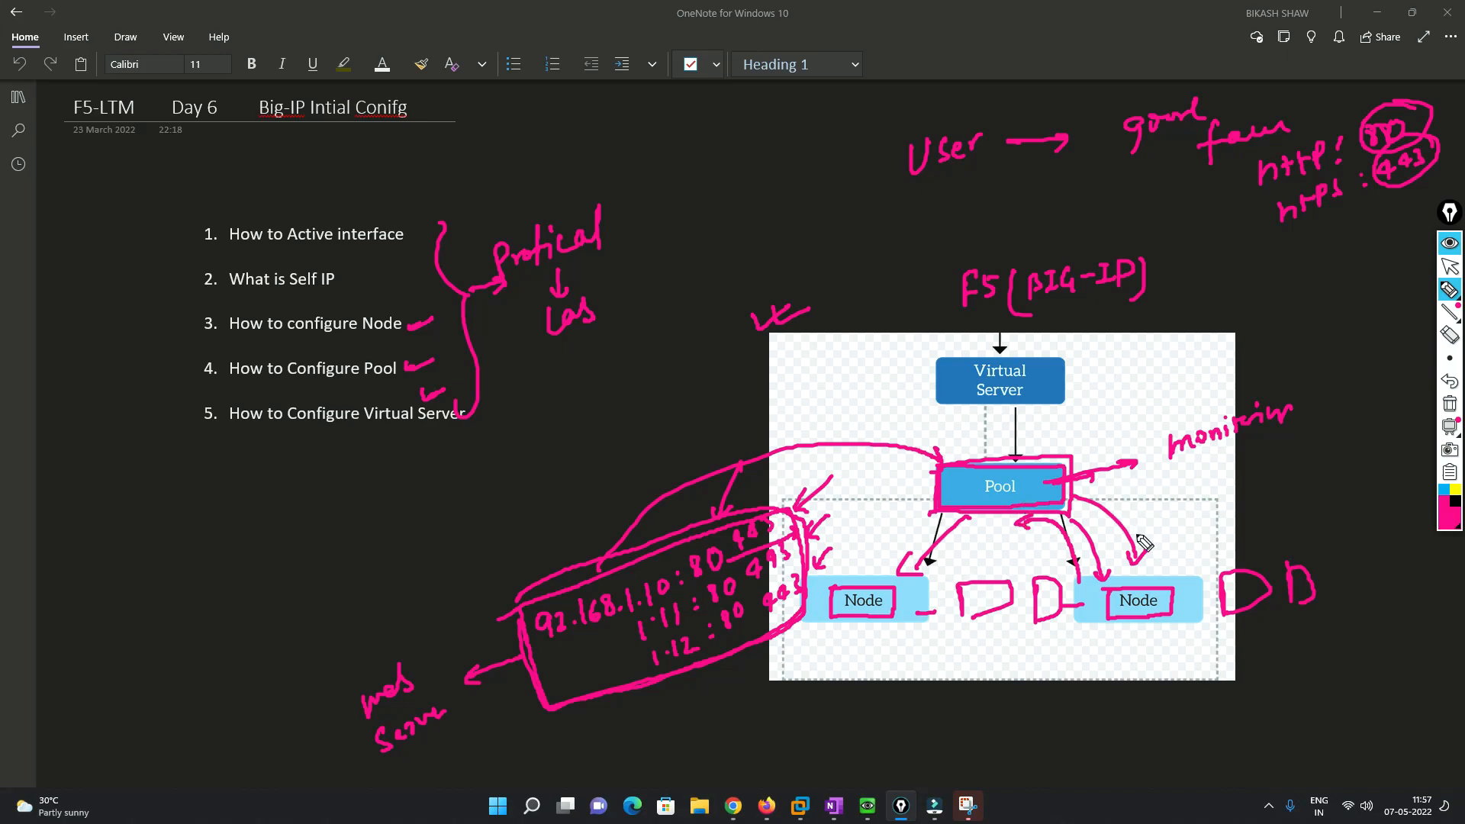
mouse_move(1153, 568)
left_mouse_down()
mouse_move(1163, 578)
mouse_move(1133, 503)
mouse_move(1166, 529)
mouse_move(1139, 528)
left_mouse_up()
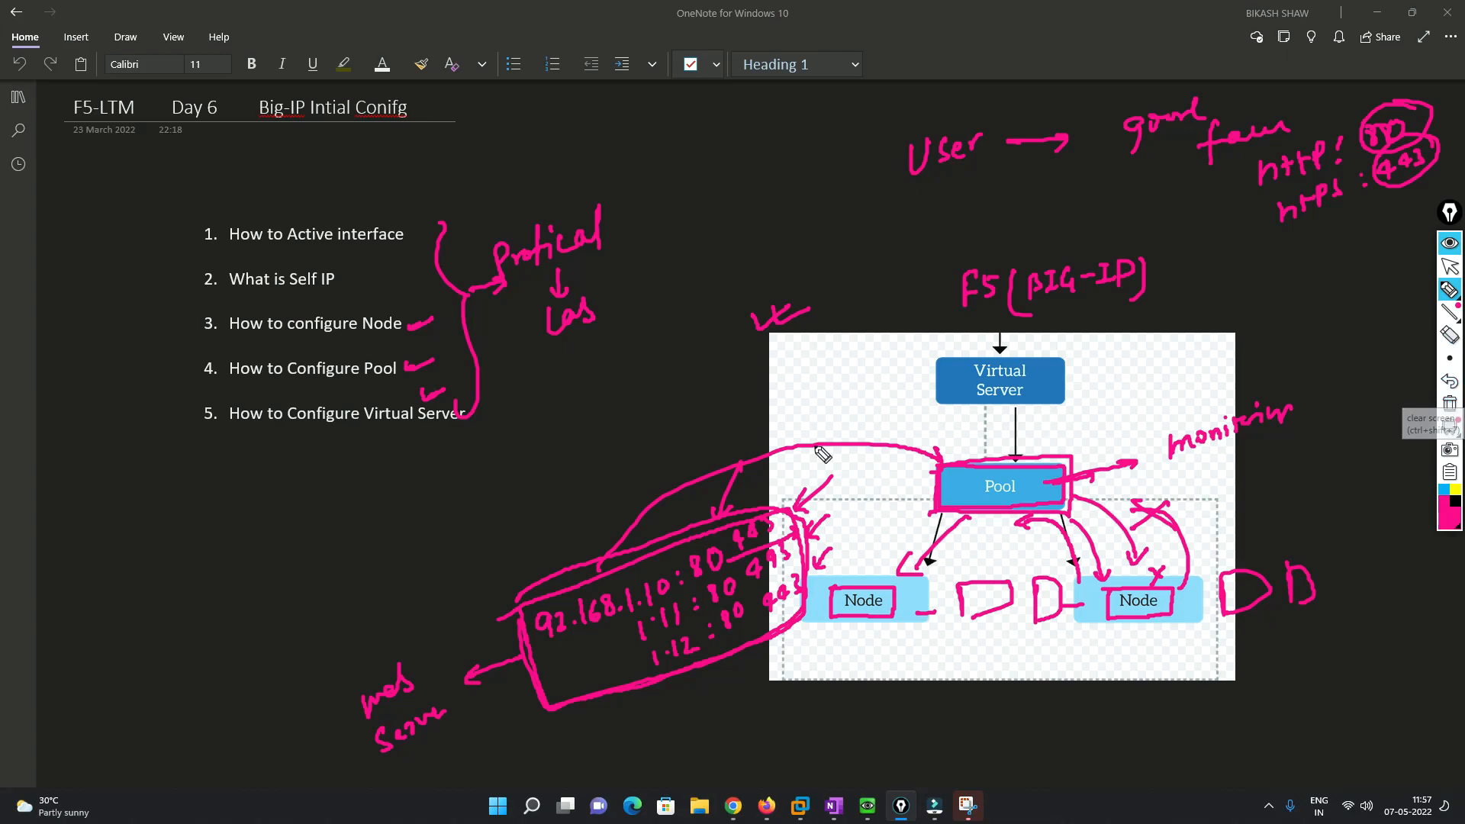
- Sketch a 'PooL' box with three member squares, crossing out and circling the middle one
mouse_move(132, 574)
left_mouse_down()
mouse_move(220, 505)
mouse_move(132, 575)
left_mouse_up()
left_click_drag(150, 526, 176, 528)
left_click_drag(189, 521, 201, 539)
mouse_move(145, 578)
left_mouse_down()
mouse_move(124, 671)
mouse_move(131, 638)
left_mouse_up()
mouse_move(185, 561)
left_mouse_down()
mouse_move(203, 635)
mouse_move(229, 613)
left_mouse_up()
mouse_move(219, 617)
left_mouse_down()
mouse_move(260, 601)
mouse_move(261, 638)
left_mouse_up()
left_click_drag(230, 614, 273, 636)
mouse_move(180, 612)
left_mouse_down()
mouse_move(208, 628)
mouse_move(181, 638)
left_mouse_up()
mouse_move(186, 563)
left_mouse_down()
mouse_move(177, 652)
mouse_move(216, 610)
mouse_move(180, 580)
mouse_move(198, 590)
left_mouse_up()
- Mark an X on the middle member's link and number the remaining pool members 1 and 2
left_click_drag(199, 574, 167, 609)
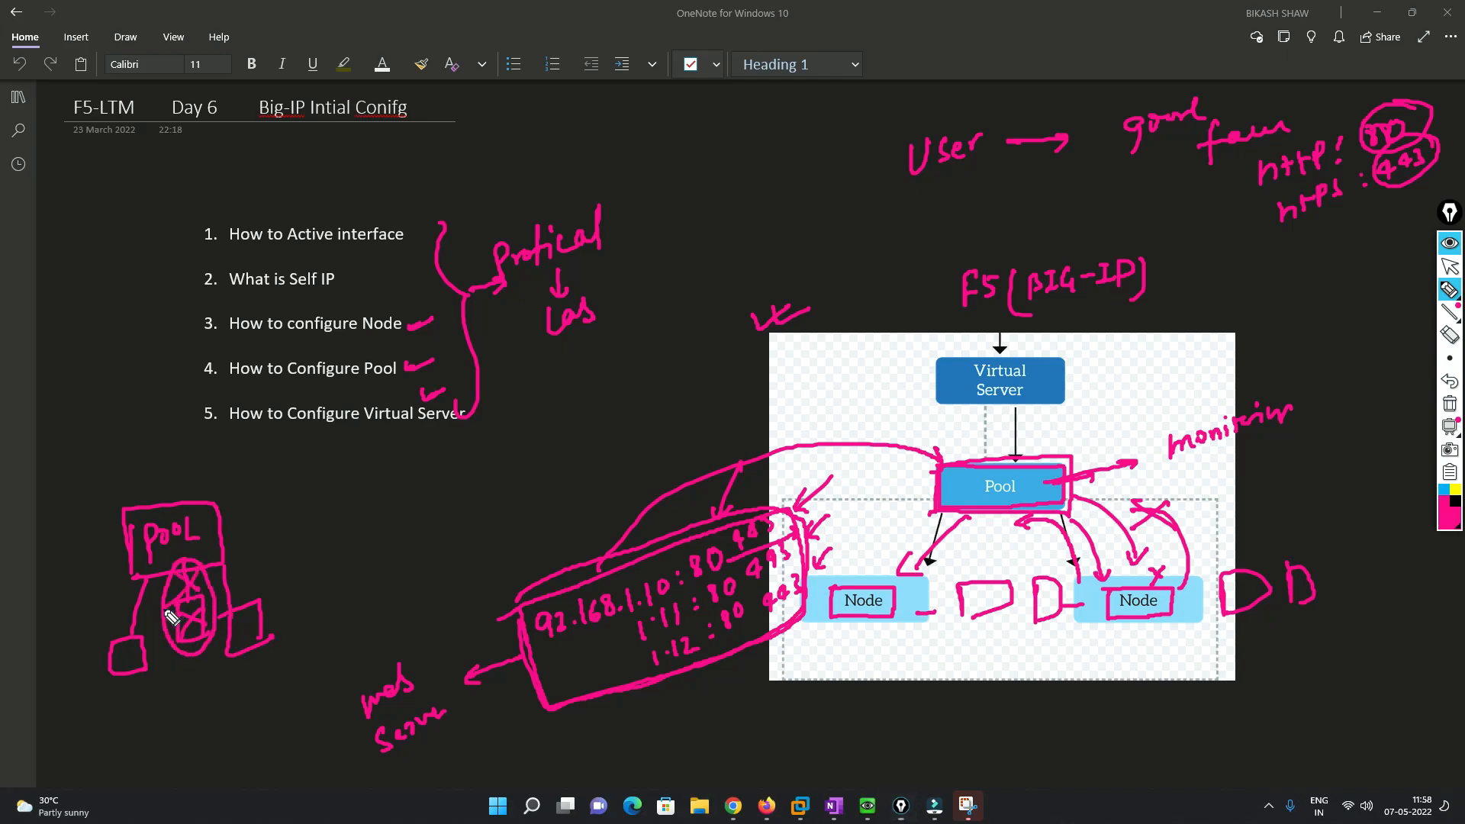
left_click_drag(230, 565, 229, 611)
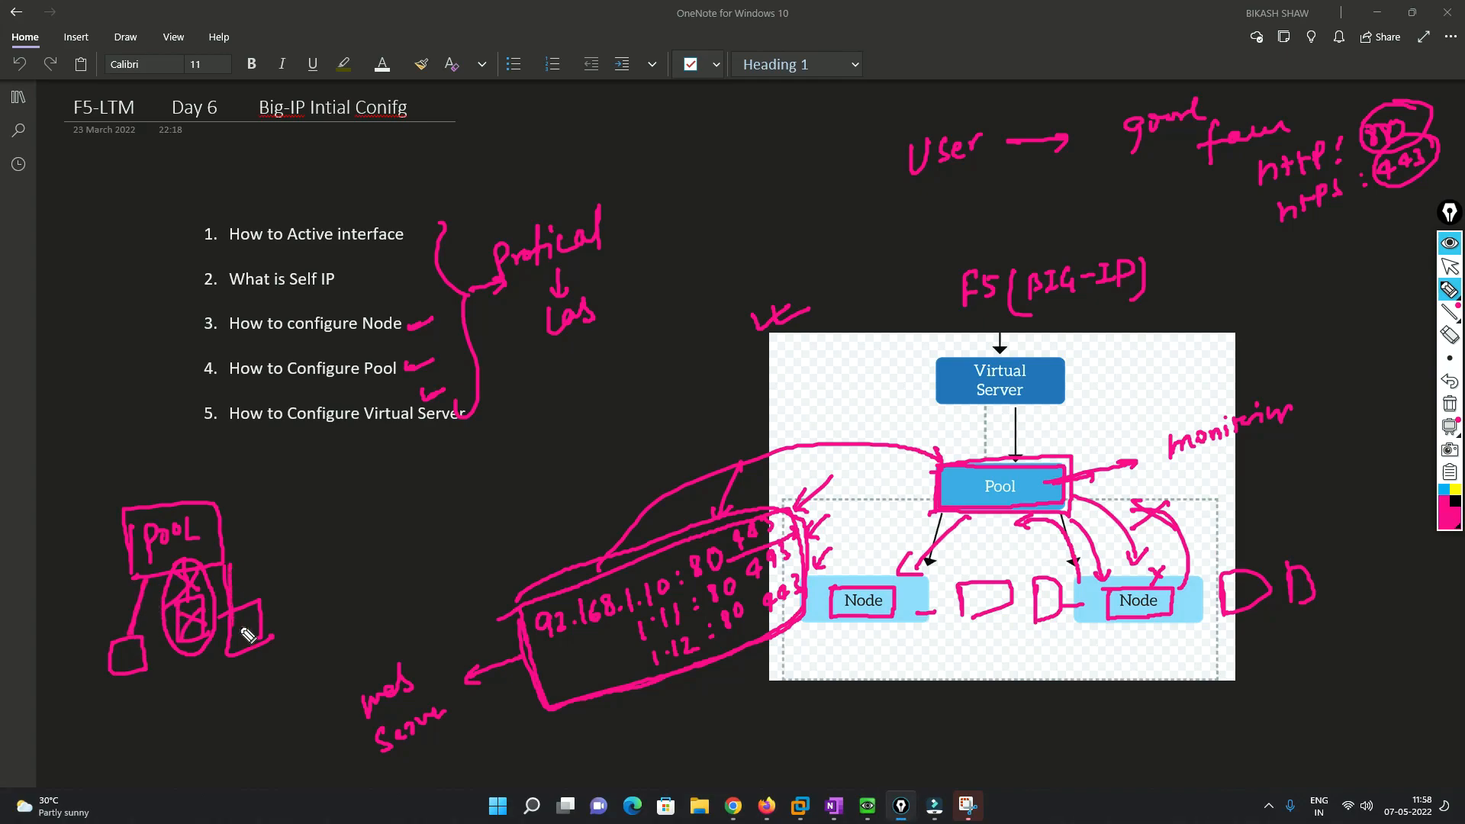
left_click_drag(125, 646, 127, 668)
mouse_move(238, 626)
left_mouse_down()
mouse_move(239, 651)
mouse_move(260, 647)
left_mouse_up()
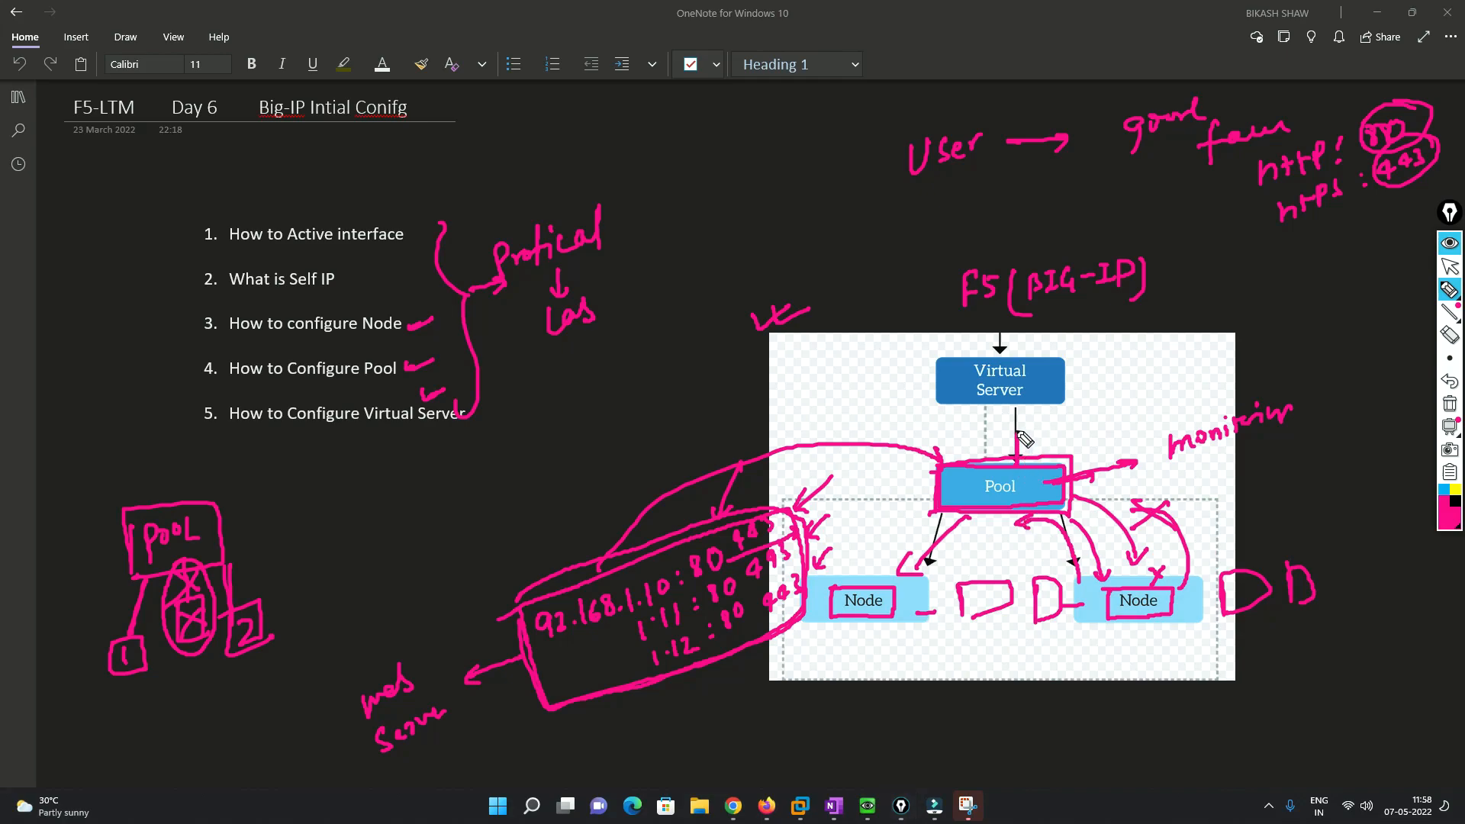
left_click_drag(1020, 413, 1016, 416)
mouse_move(1053, 374)
left_mouse_down()
mouse_move(1116, 364)
mouse_move(1103, 372)
left_mouse_up()
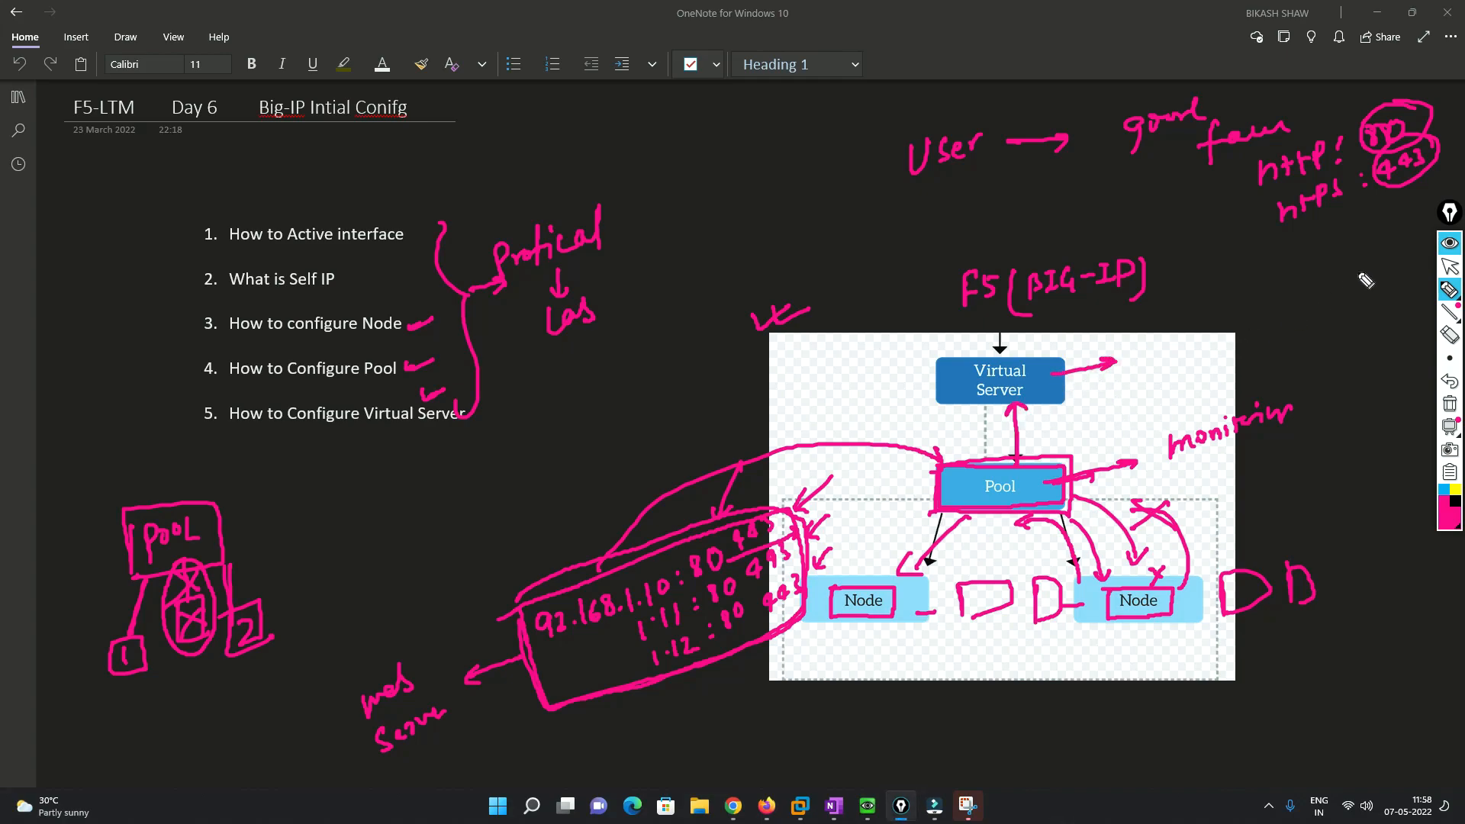
mouse_move(968, 164)
left_mouse_down()
mouse_move(1179, 256)
mouse_move(1129, 328)
mouse_move(1045, 348)
left_mouse_up()
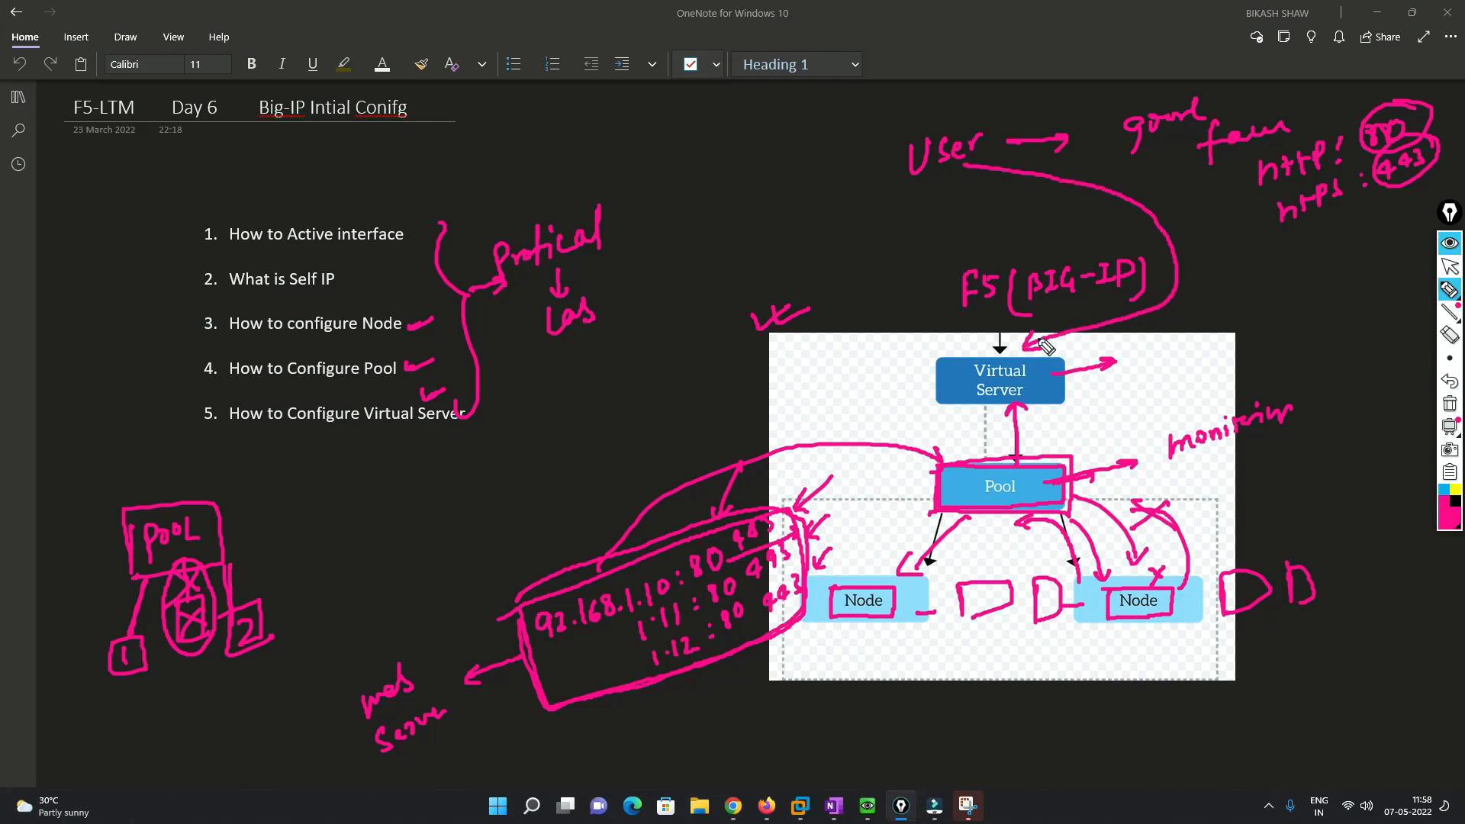
left_click_drag(1256, 289, 1290, 283)
mouse_move(1276, 285)
left_mouse_down()
mouse_move(1274, 314)
mouse_move(1297, 309)
mouse_move(1297, 259)
left_mouse_up()
left_click_drag(1297, 259, 1299, 284)
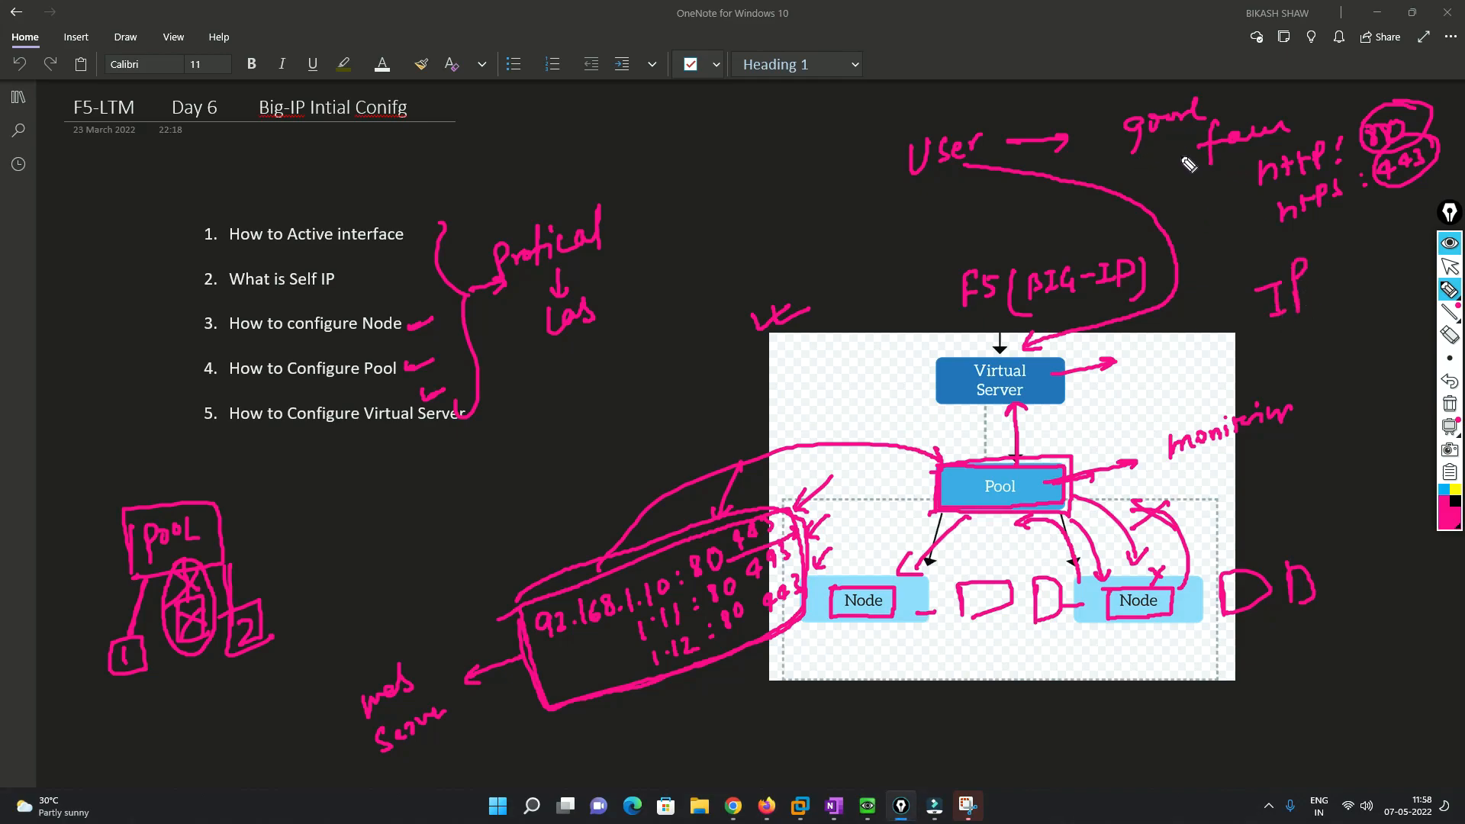
mouse_move(635, 150)
left_mouse_down()
mouse_move(648, 170)
mouse_move(704, 149)
mouse_move(712, 122)
mouse_move(764, 135)
mouse_move(855, 99)
mouse_move(840, 98)
mouse_move(877, 98)
mouse_move(866, 116)
left_mouse_up()
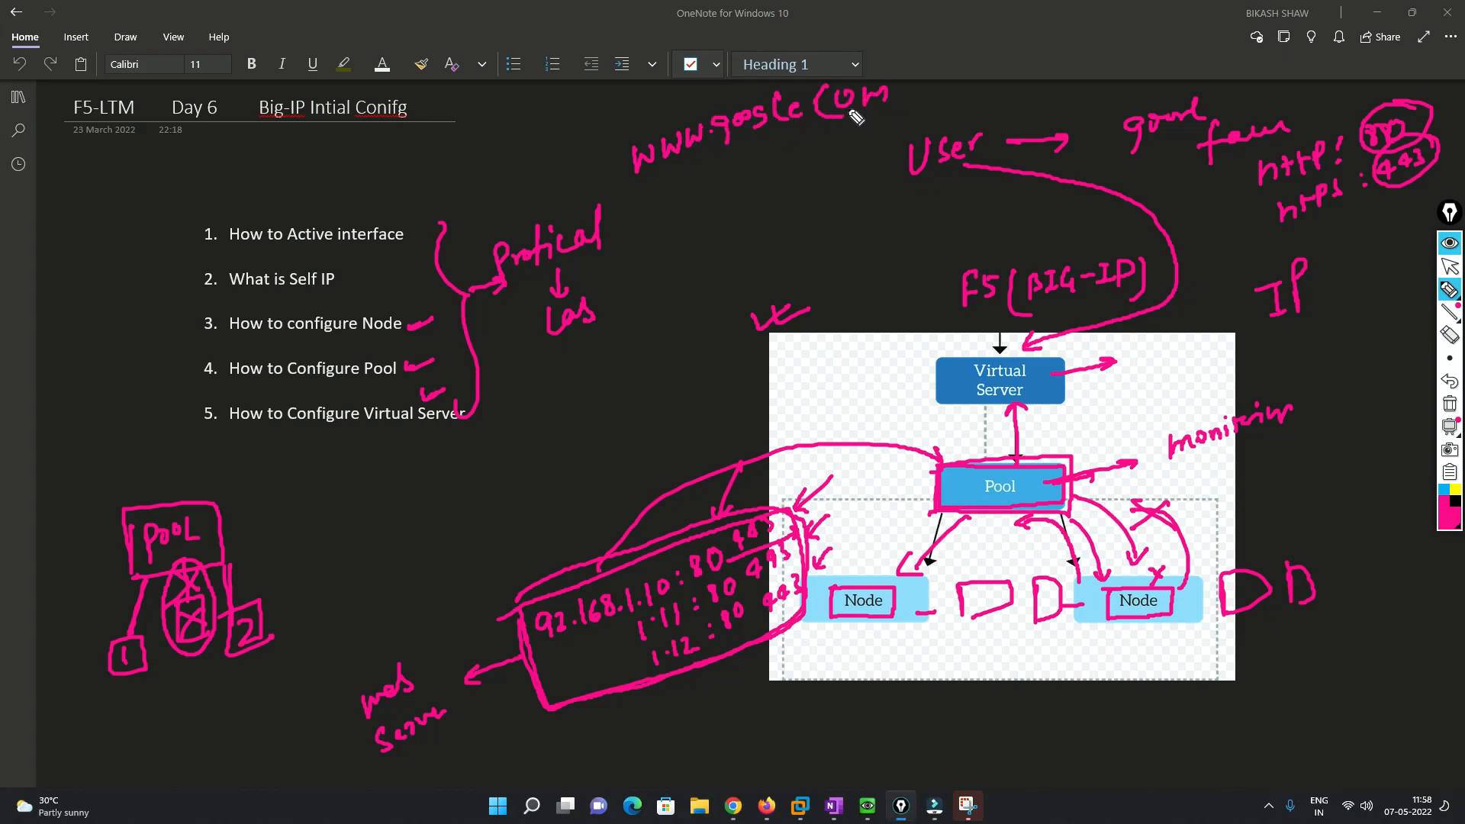
- Write DNS and 200.1.1.10, linking the address to Virtual Server and Pool to the left Node
mouse_move(742, 151)
left_mouse_down()
mouse_move(742, 180)
mouse_move(787, 137)
mouse_move(801, 164)
left_mouse_up()
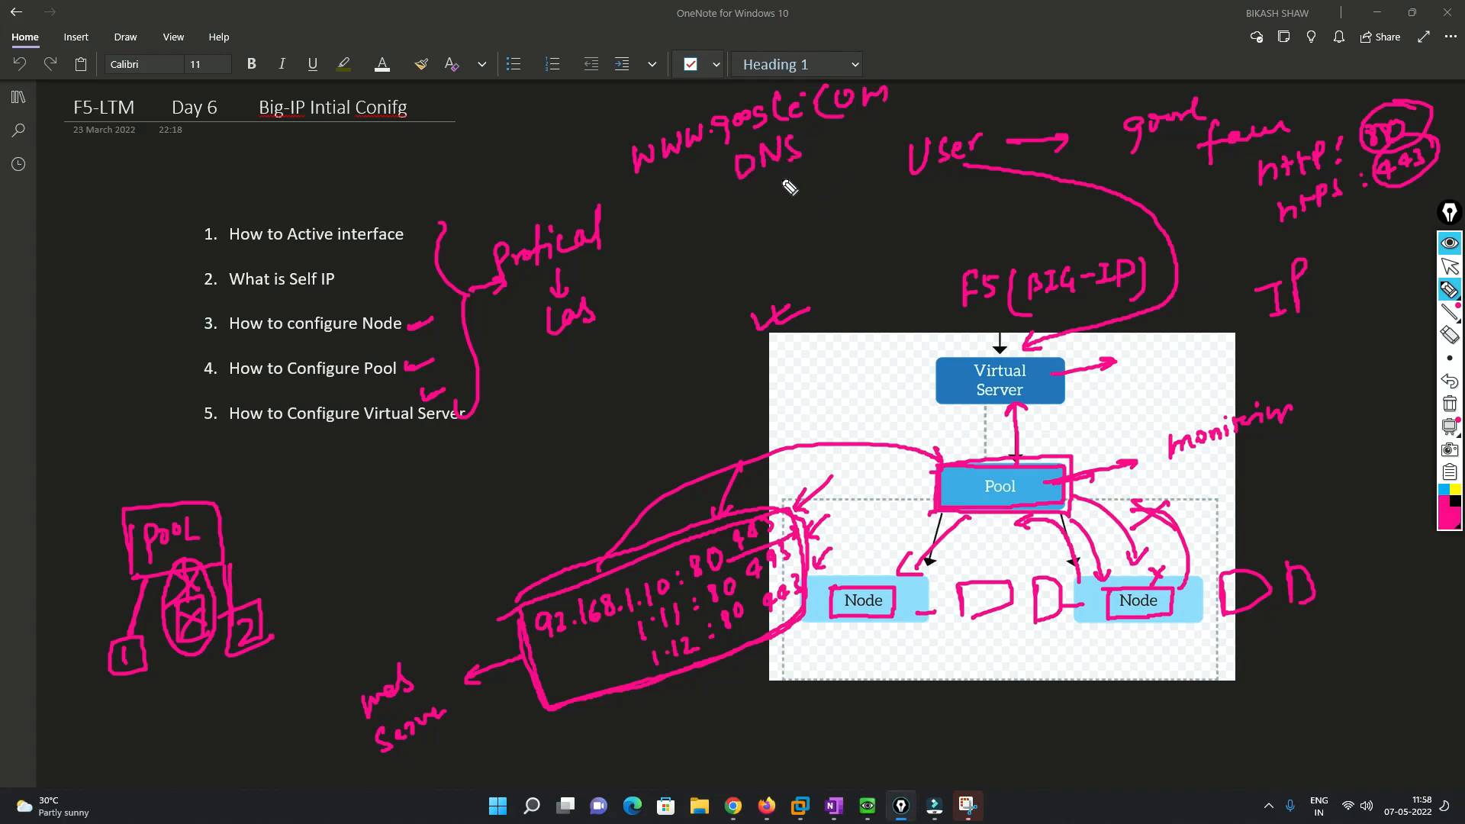
mouse_move(716, 250)
left_mouse_down()
mouse_move(788, 190)
mouse_move(822, 183)
mouse_move(828, 225)
mouse_move(938, 354)
mouse_move(946, 345)
left_mouse_up()
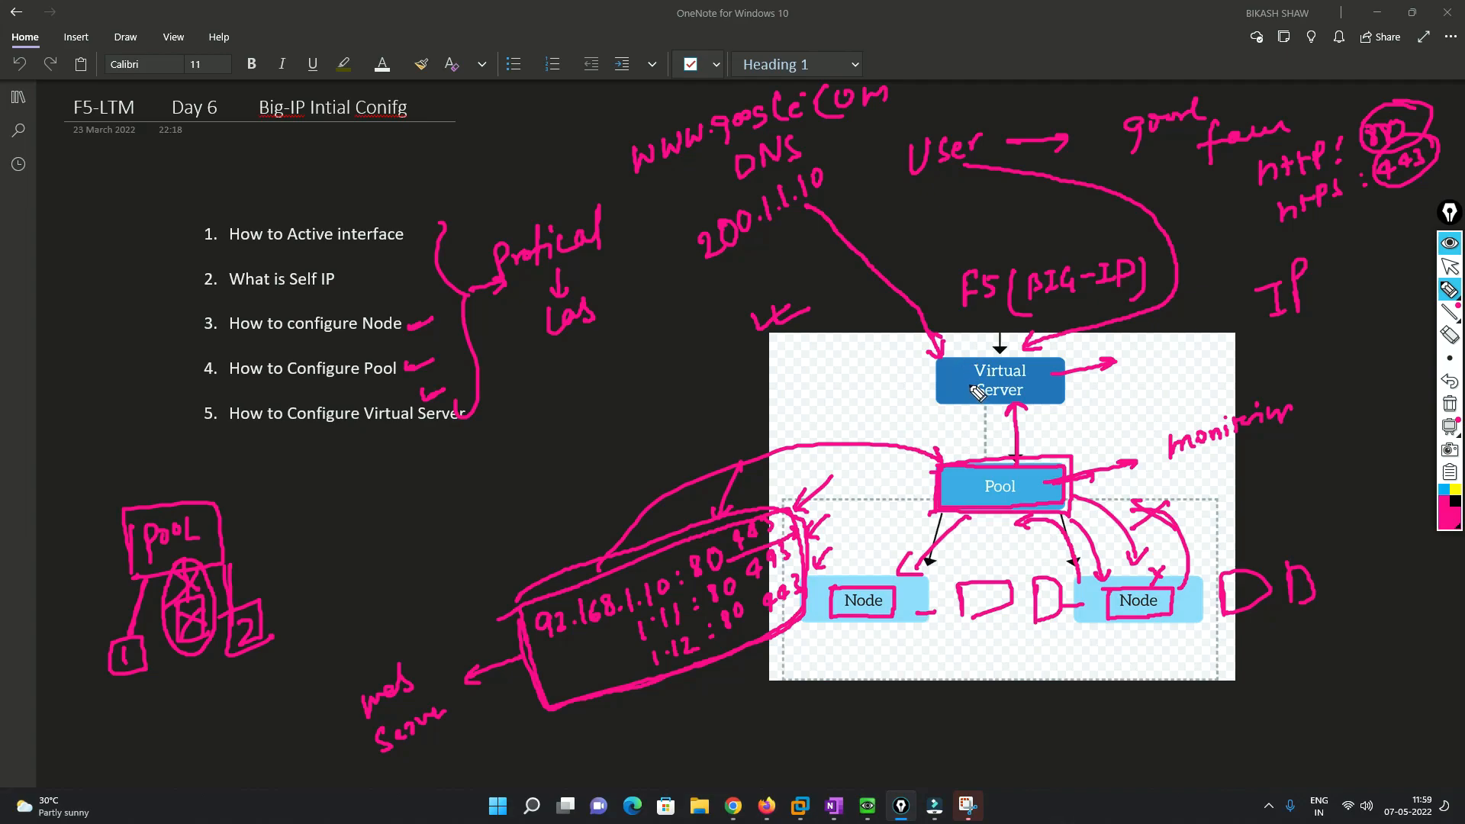
mouse_move(811, 200)
left_mouse_down()
mouse_move(867, 219)
mouse_move(974, 345)
mouse_move(942, 365)
mouse_move(930, 415)
mouse_move(958, 471)
left_mouse_up()
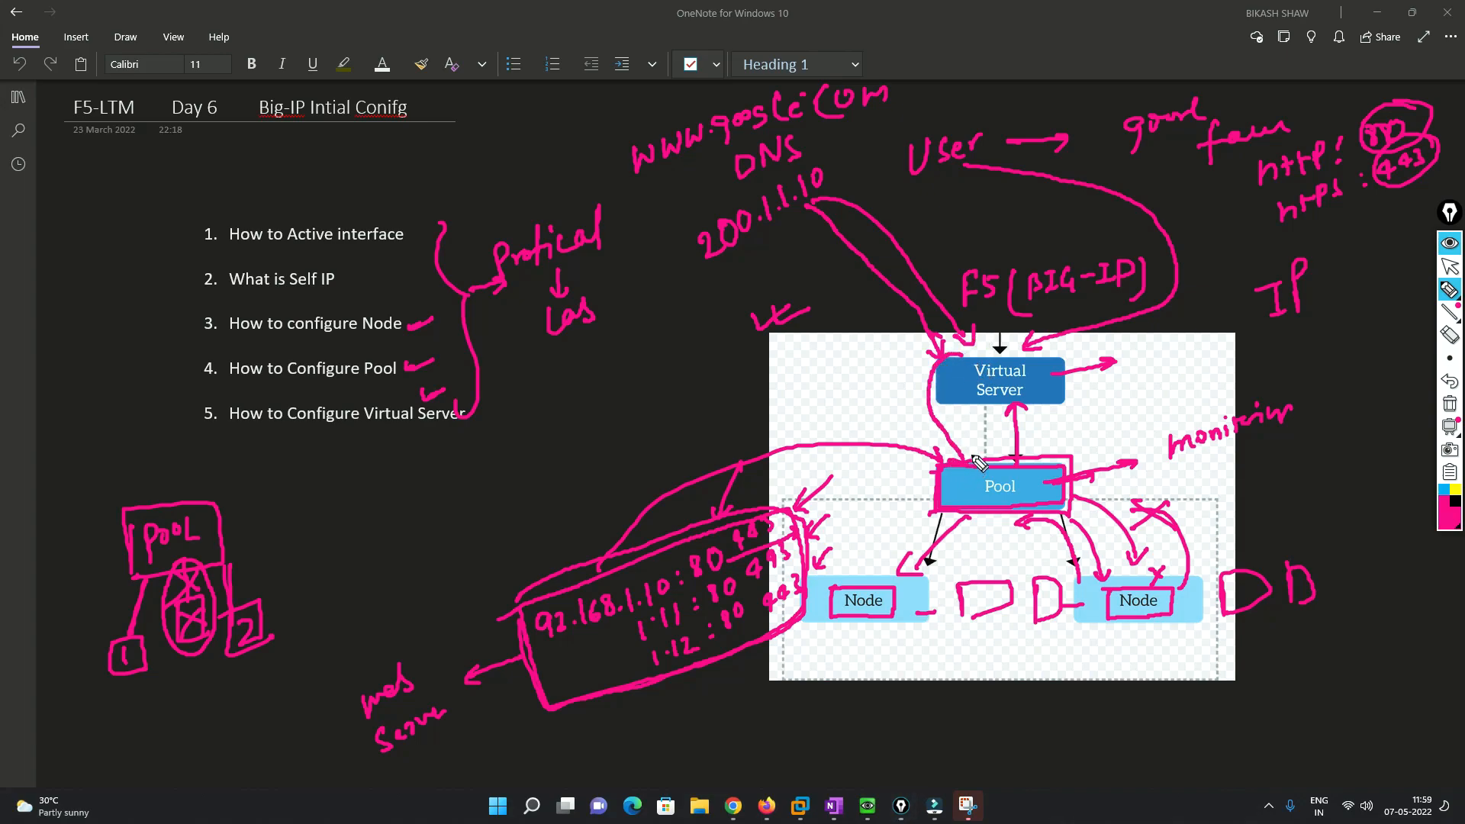
mouse_move(950, 471)
left_mouse_down()
mouse_move(939, 517)
mouse_move(1057, 516)
mouse_move(1069, 464)
mouse_move(941, 478)
left_mouse_up()
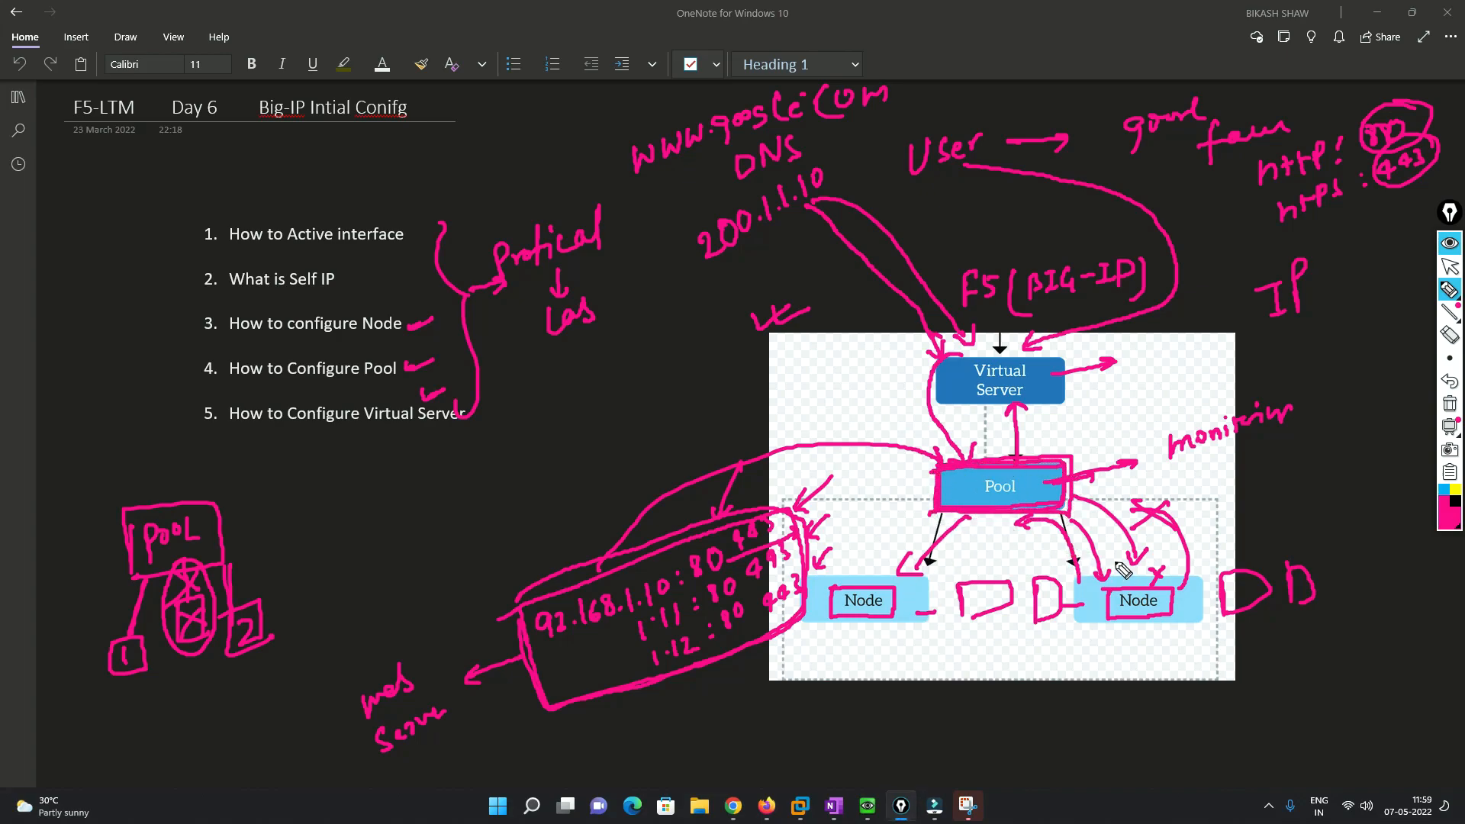
left_click_drag(968, 517, 865, 578)
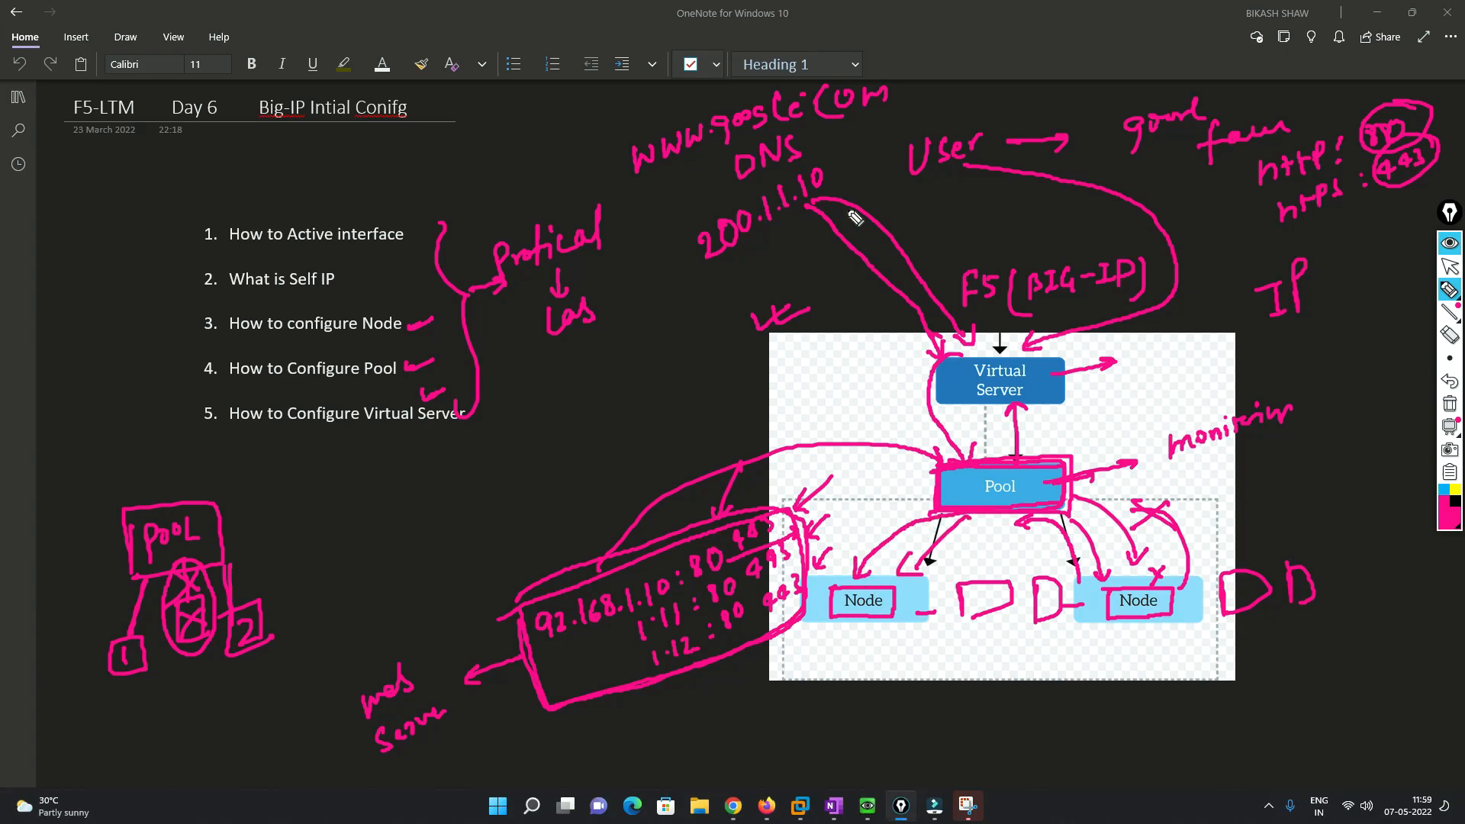
- Label the circled 200.1.1.10 as Public and the Node side as Private, then clear all ink
mouse_move(721, 267)
left_mouse_down()
mouse_move(836, 187)
mouse_move(759, 180)
mouse_move(687, 258)
mouse_move(721, 267)
left_mouse_up()
mouse_move(666, 309)
left_mouse_down()
mouse_move(677, 288)
mouse_move(734, 289)
left_mouse_up()
left_click_drag(752, 279, 746, 288)
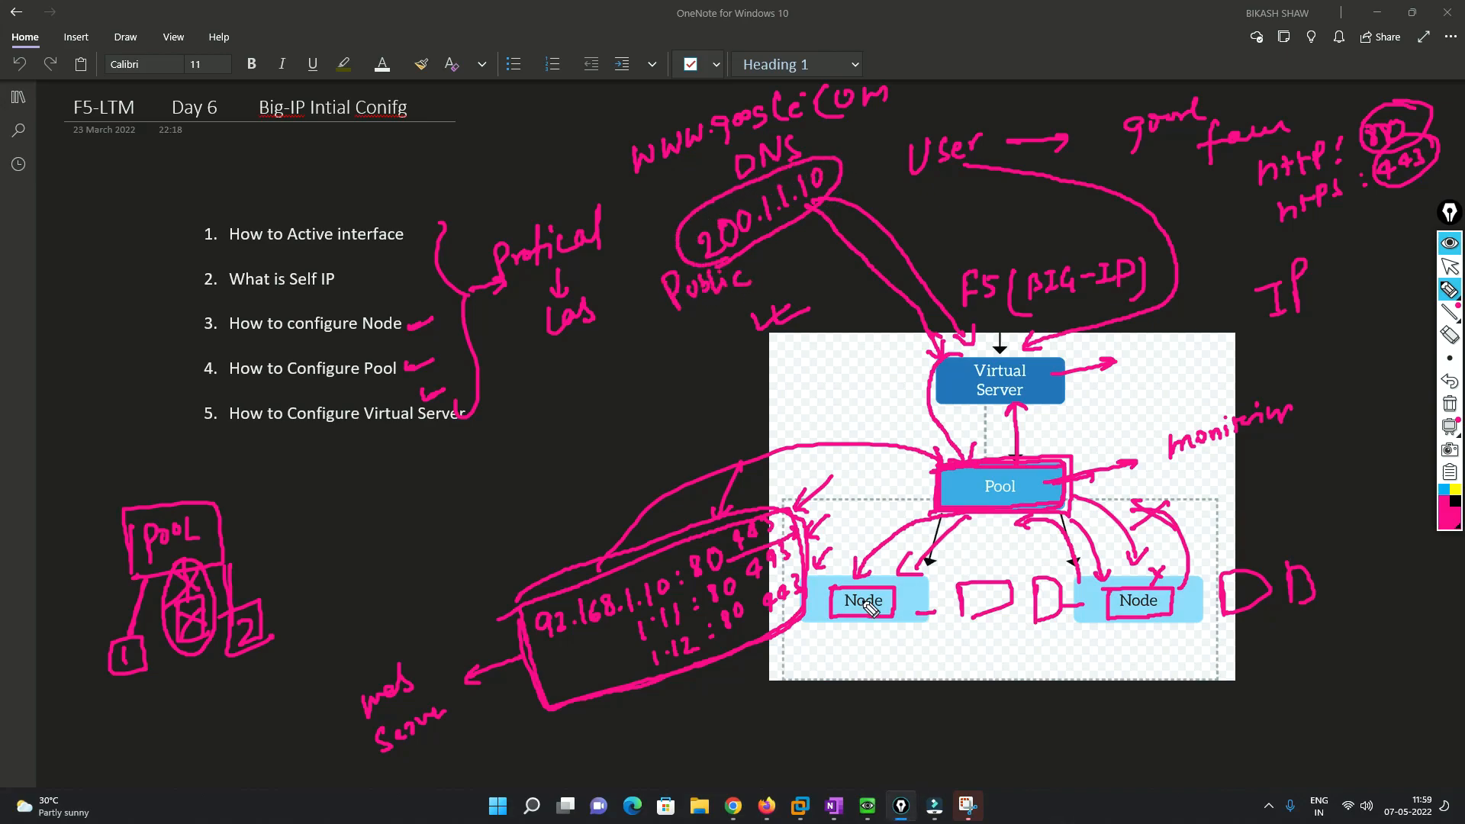
mouse_move(864, 675)
left_mouse_down()
mouse_move(876, 654)
mouse_move(936, 659)
mouse_move(954, 639)
left_mouse_up()
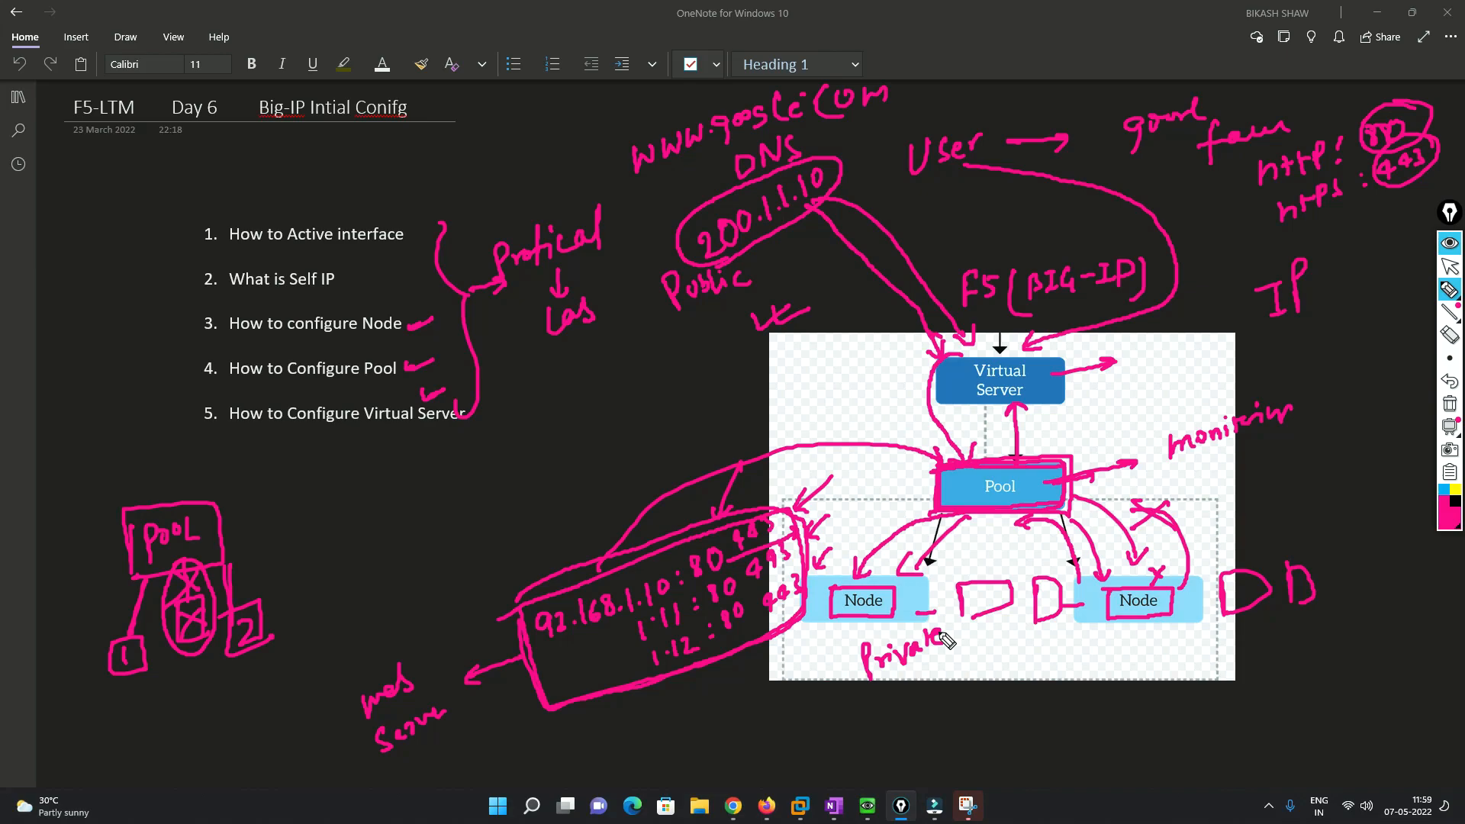
left_click_drag(896, 720, 950, 726)
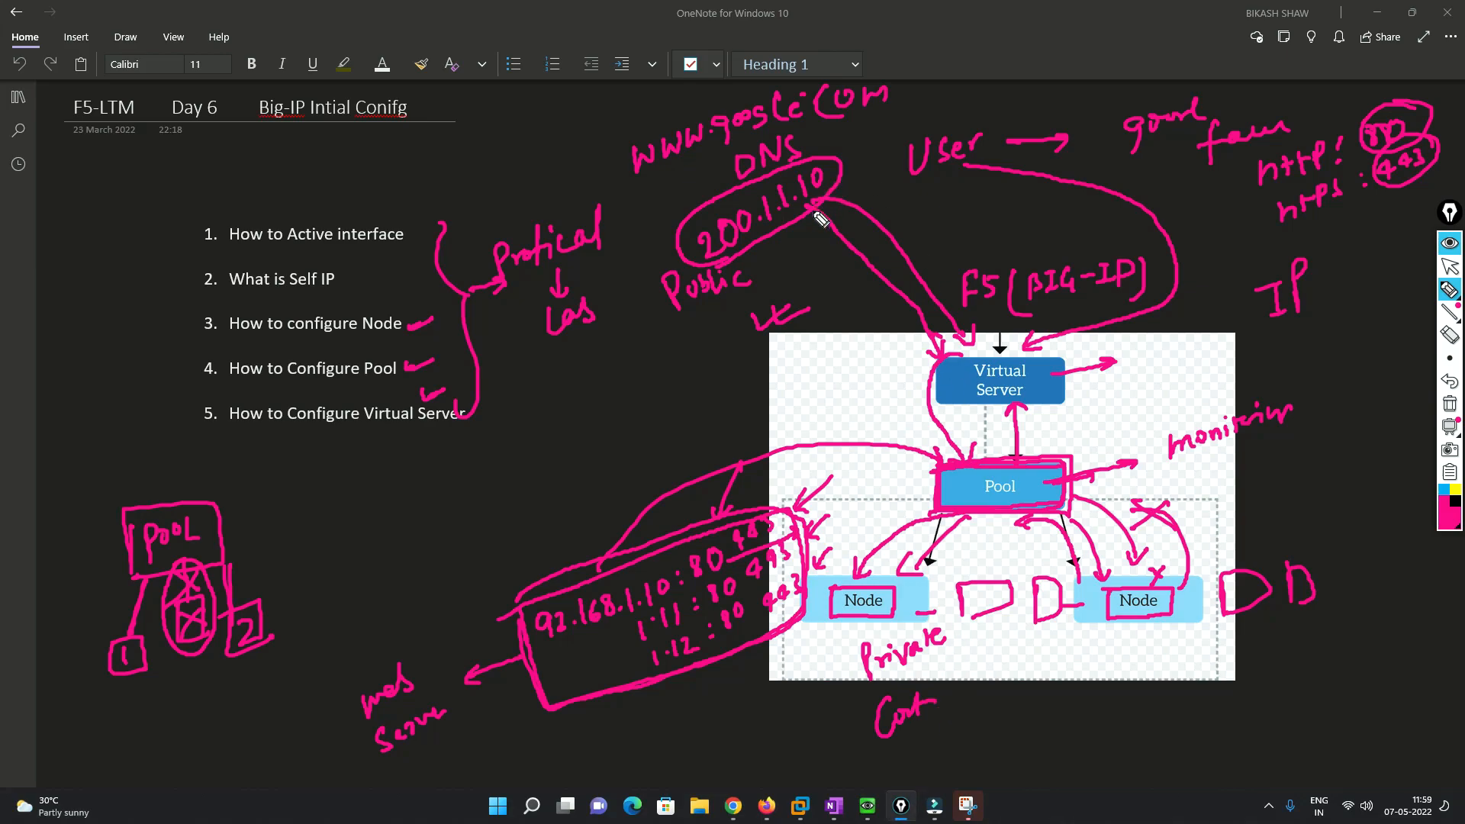
mouse_move(839, 158)
left_mouse_down()
mouse_move(904, 177)
mouse_move(950, 271)
mouse_move(960, 351)
left_mouse_up()
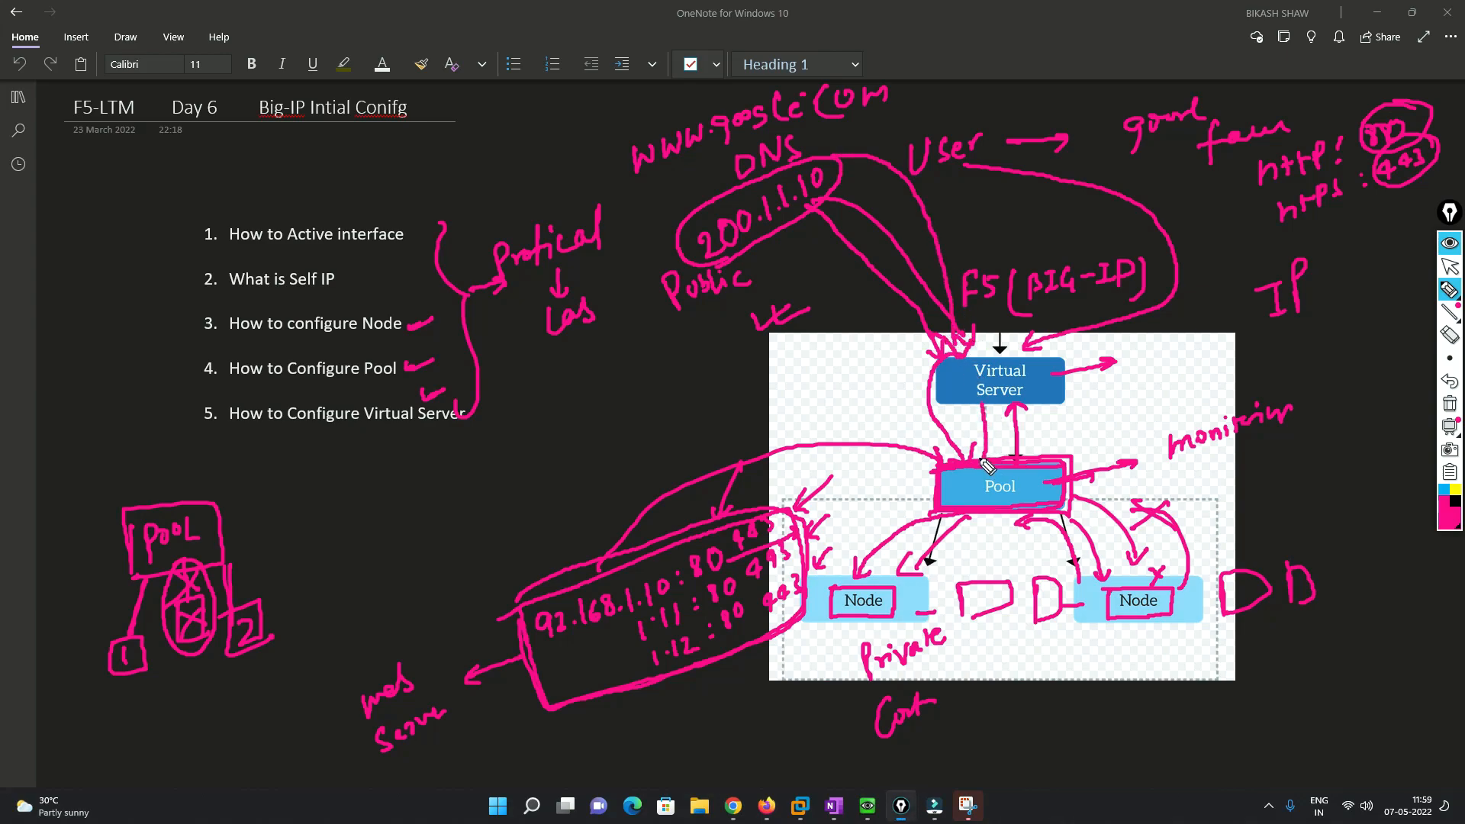
mouse_move(973, 517)
left_mouse_down()
mouse_move(883, 566)
mouse_move(914, 586)
mouse_move(836, 617)
mouse_move(903, 623)
mouse_move(856, 582)
mouse_move(862, 535)
mouse_move(992, 382)
mouse_move(937, 185)
left_mouse_up()
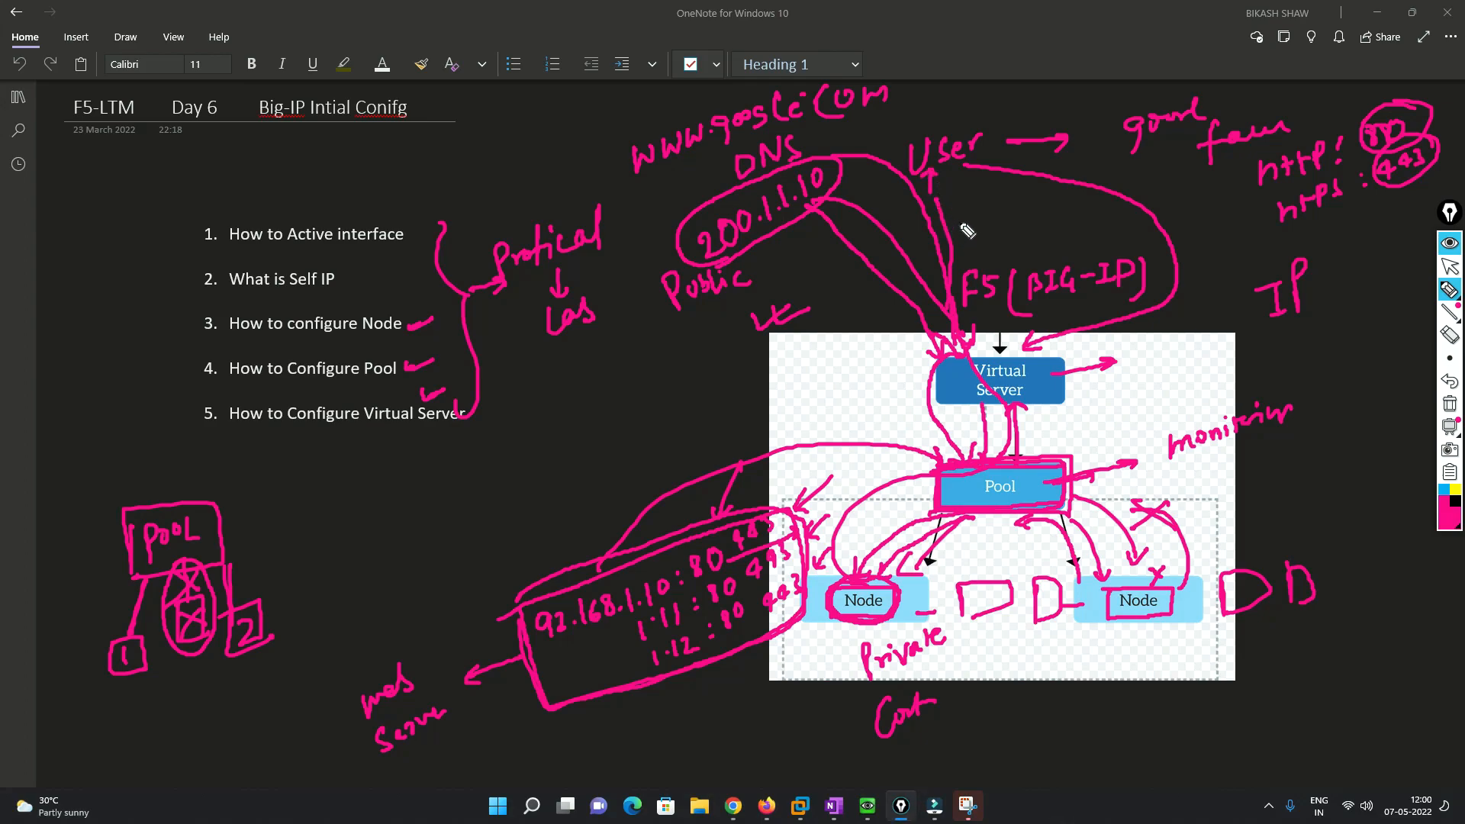
left_click(1450, 405)
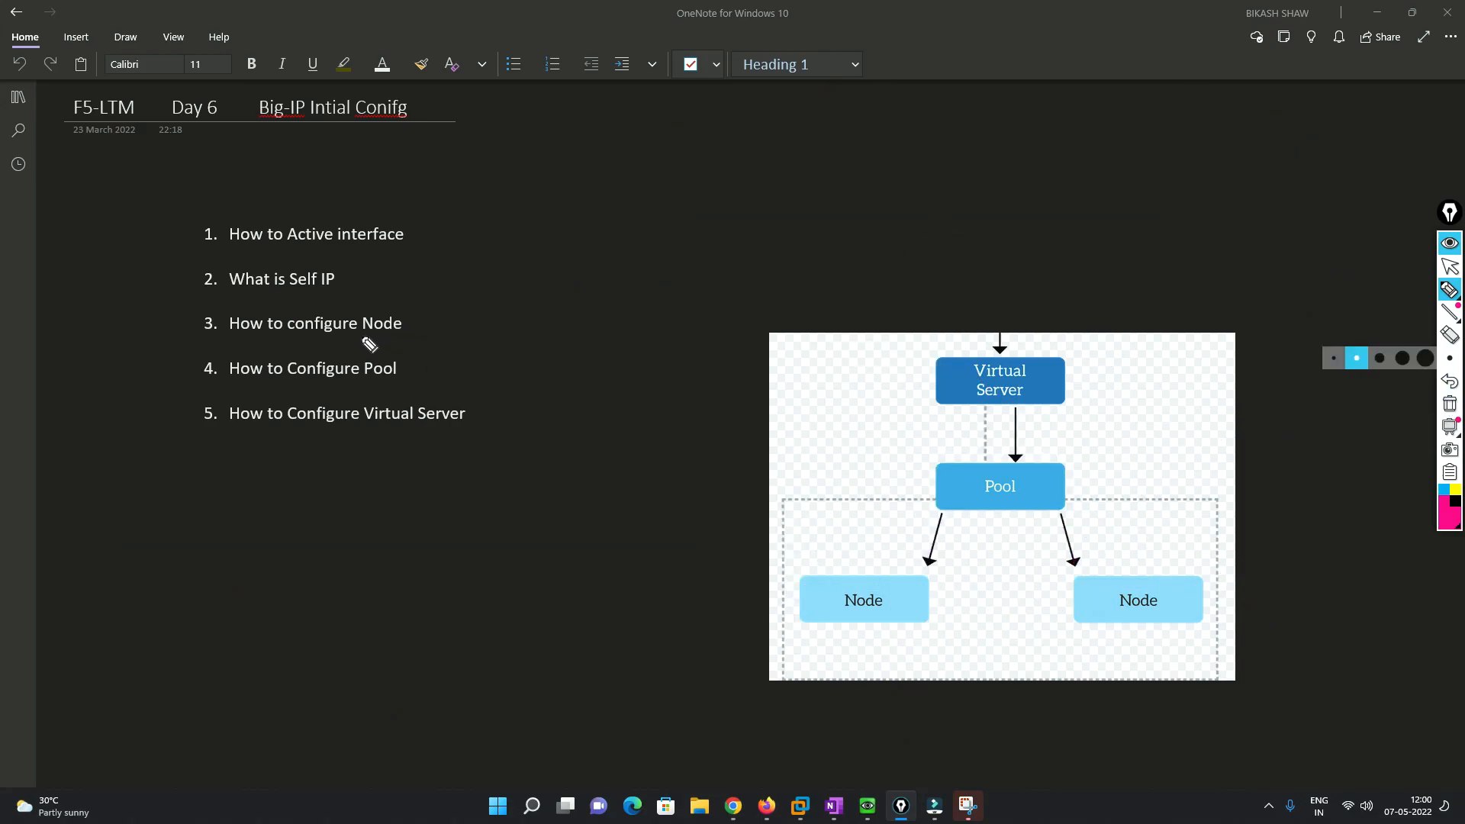
- Underline Node, Pool and Virtual Server, note VLAN, tick Self IP, then wipe the ink and show EVE-NG
left_click_drag(360, 331, 410, 332)
left_click_drag(365, 378, 397, 378)
left_click_drag(369, 426, 480, 430)
mouse_move(489, 200)
left_mouse_down()
mouse_move(542, 222)
mouse_move(583, 169)
left_mouse_up()
left_click_drag(337, 281, 354, 276)
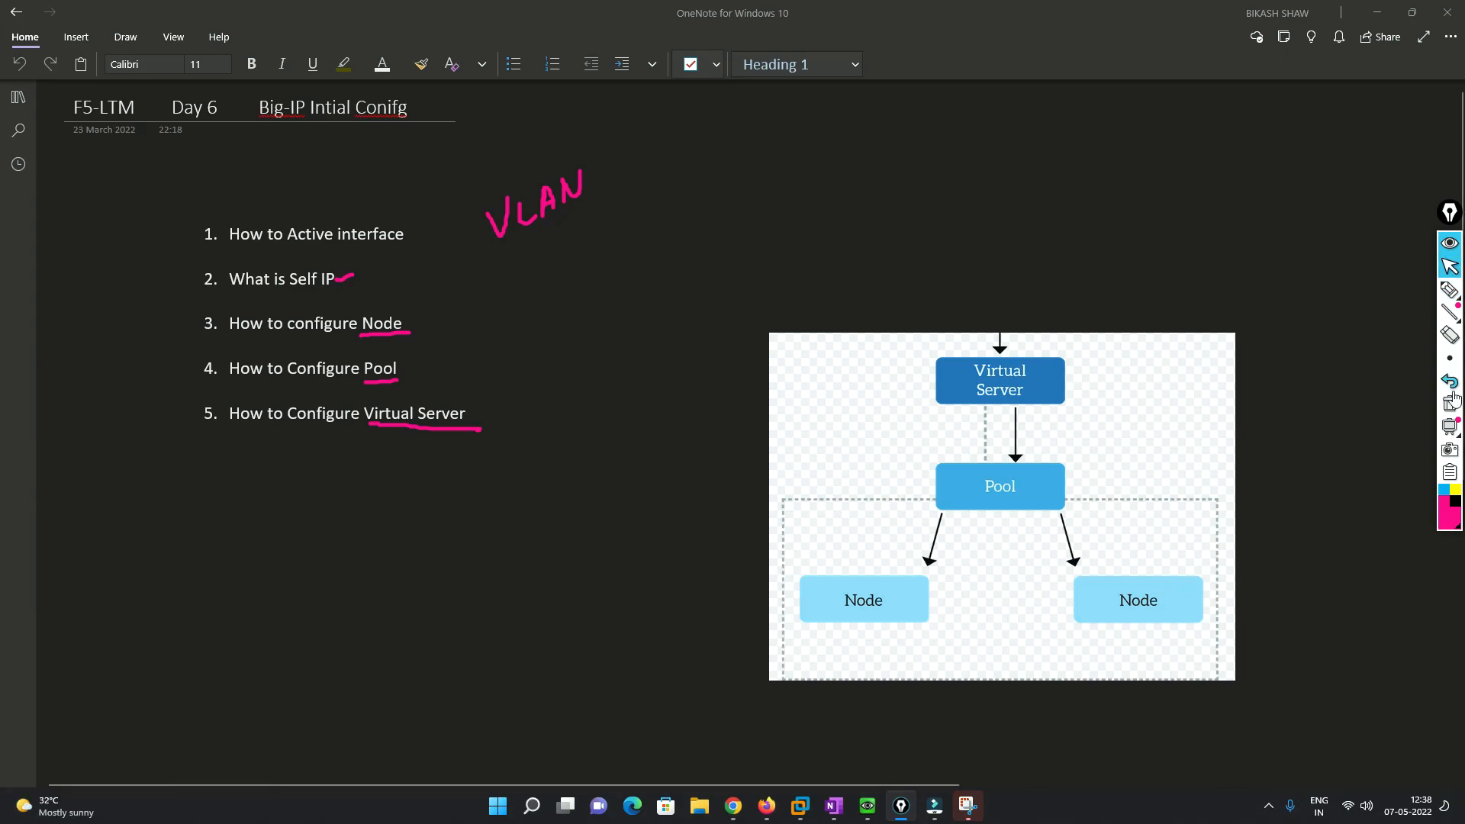
left_click(1450, 403)
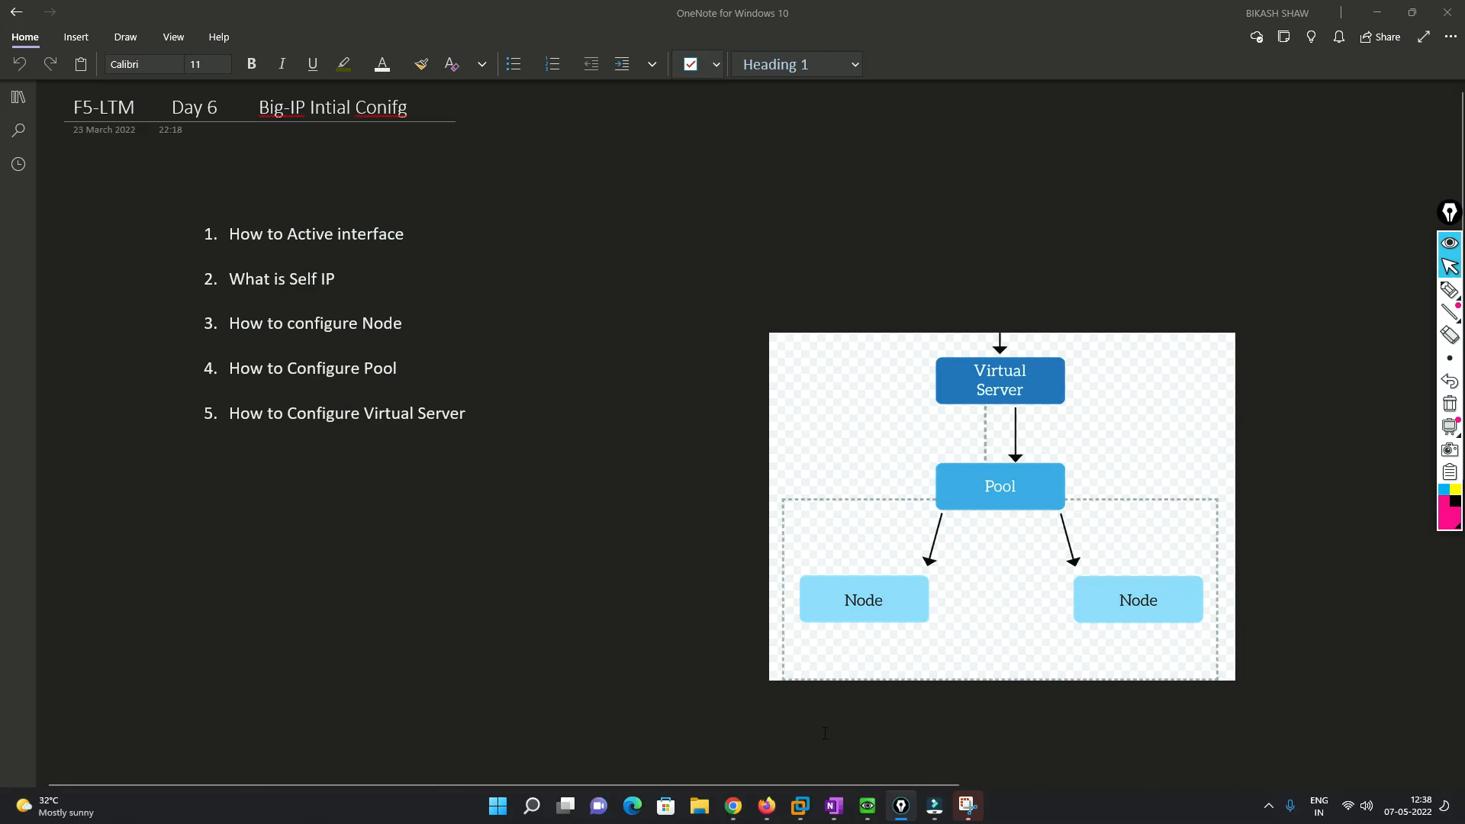
left_click(766, 806)
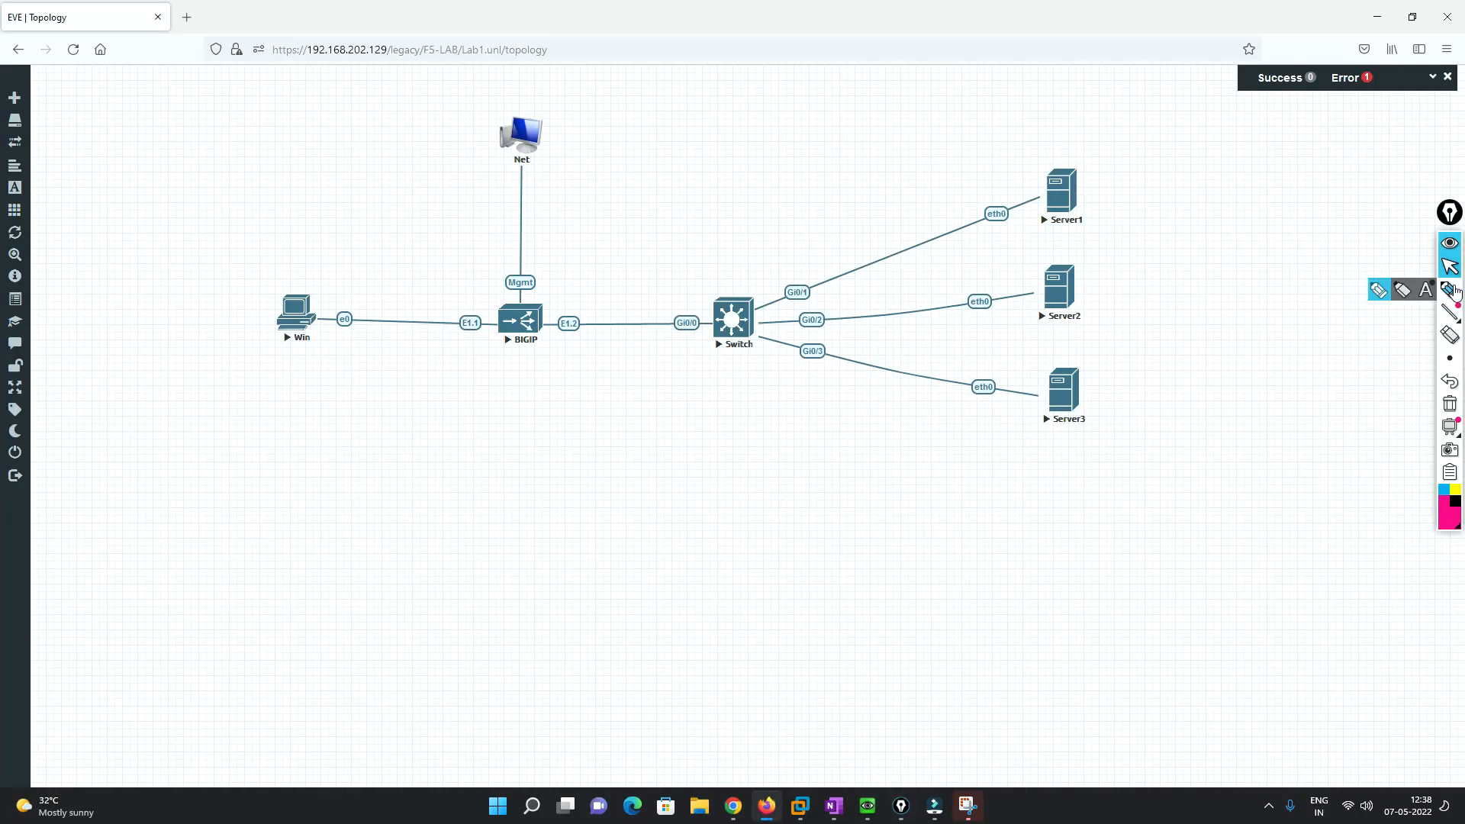
- Box the Win client and BIGIP, and write the PA zone title and VLAN in the left zone
left_click(1449, 290)
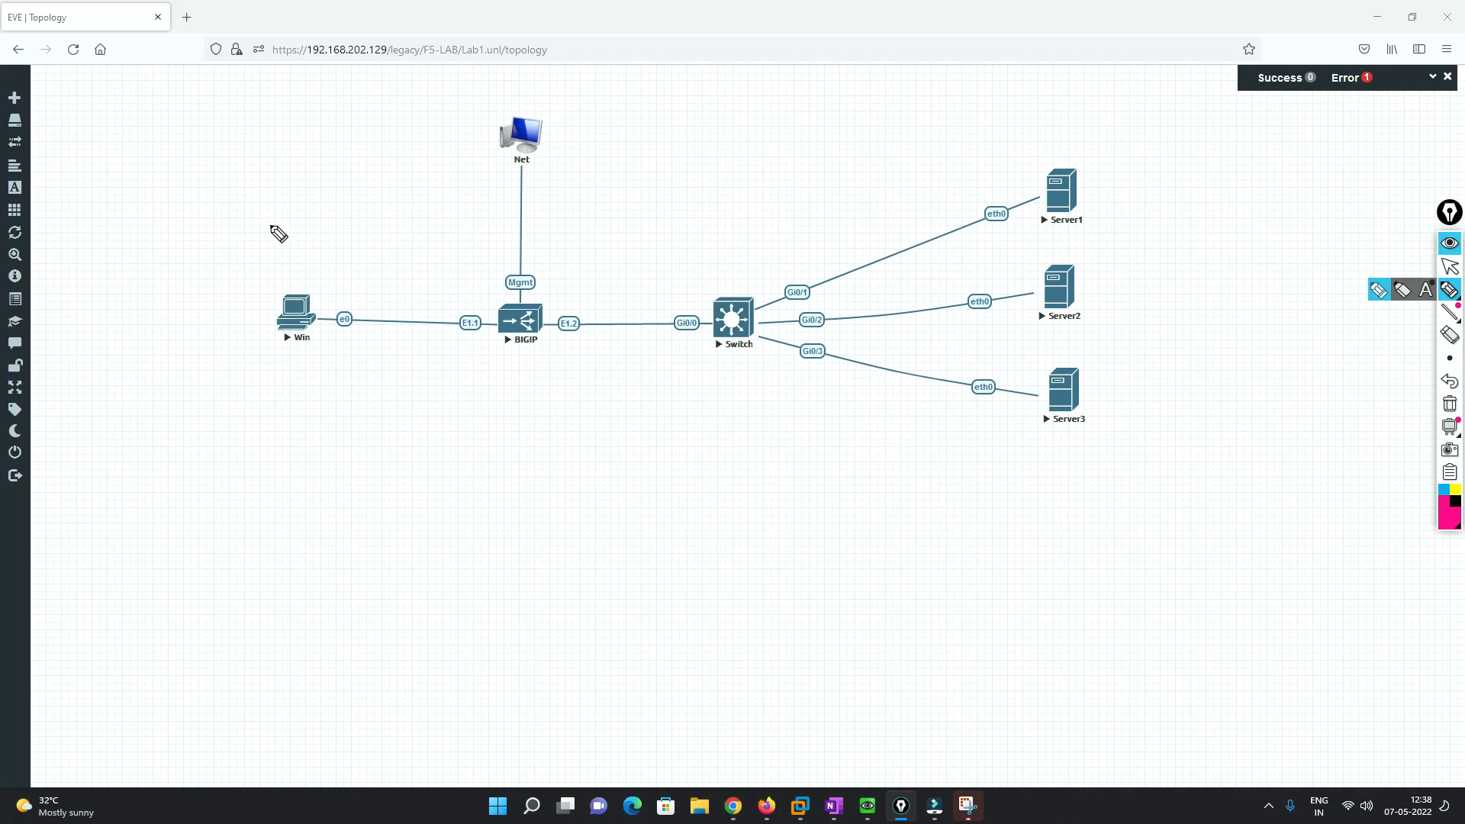
mouse_move(226, 211)
left_mouse_down()
mouse_move(500, 214)
mouse_move(507, 372)
mouse_move(304, 405)
mouse_move(232, 278)
mouse_move(245, 222)
left_mouse_up()
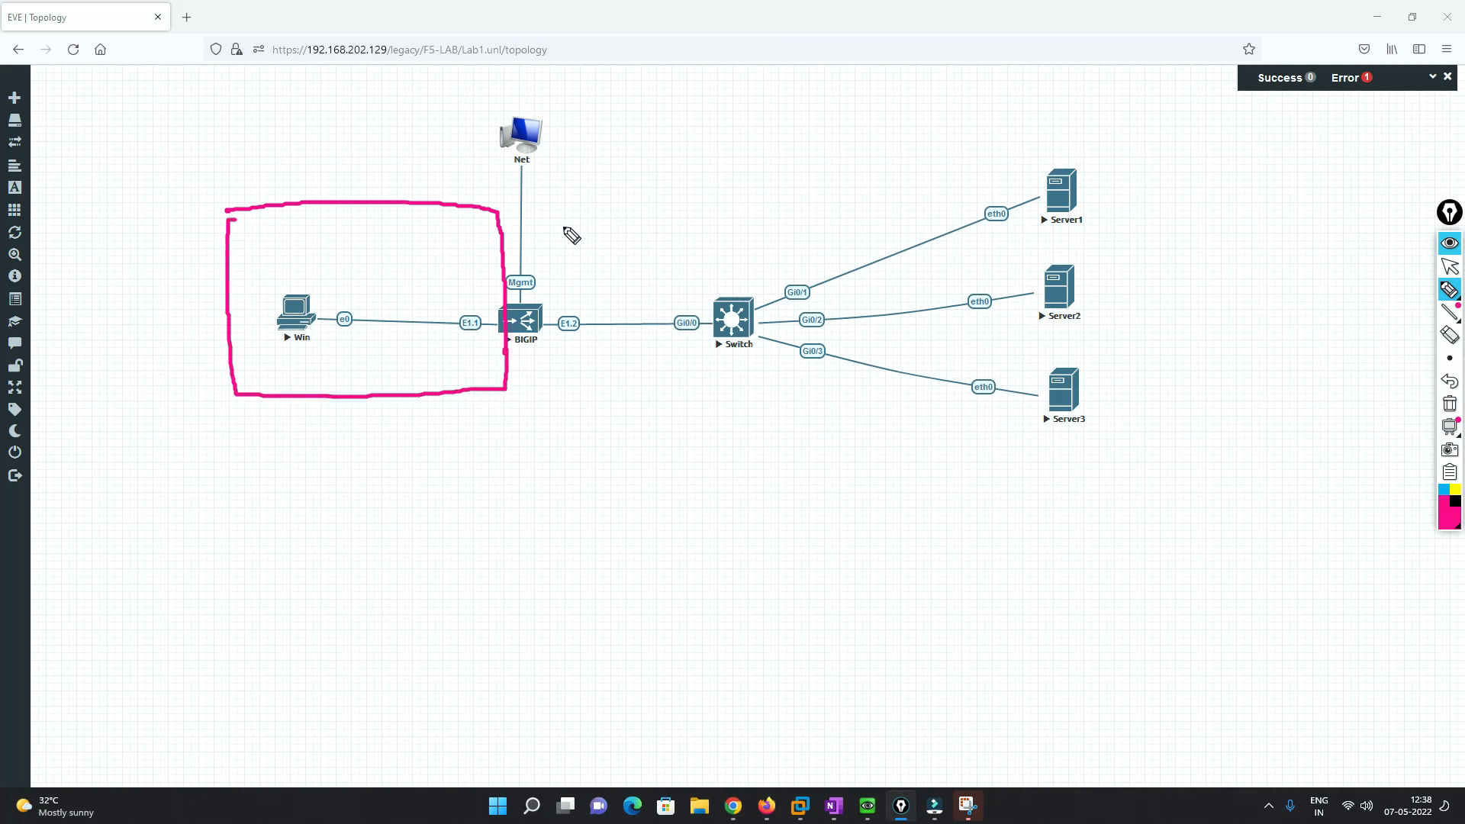
mouse_move(520, 212)
left_mouse_down()
mouse_move(521, 298)
mouse_move(520, 213)
mouse_move(783, 210)
mouse_move(778, 389)
mouse_move(527, 400)
mouse_move(521, 380)
left_mouse_up()
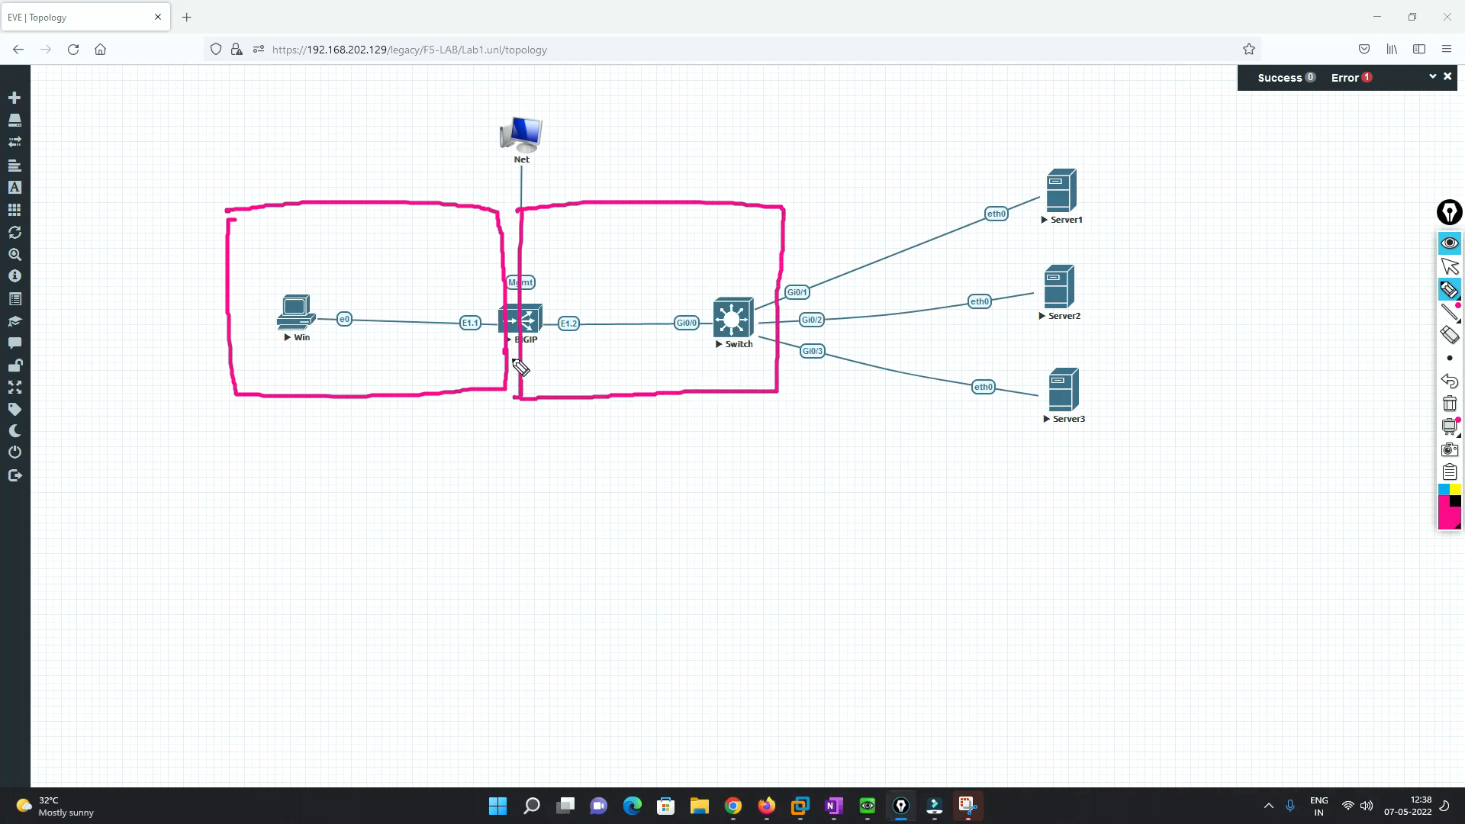
mouse_move(142, 126)
left_mouse_down()
mouse_move(251, 133)
mouse_move(333, 97)
left_mouse_up()
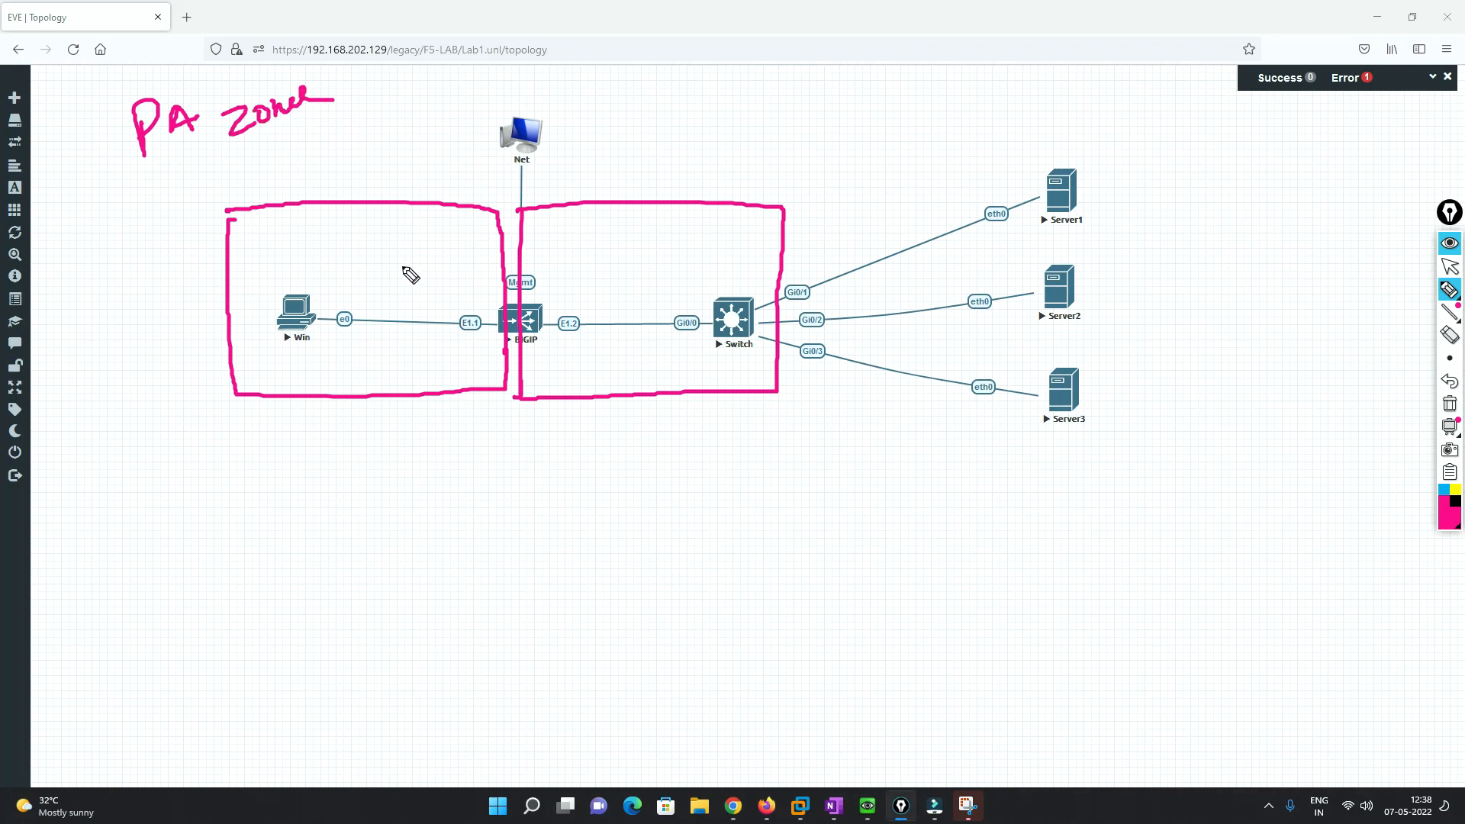
mouse_move(320, 249)
left_mouse_down()
mouse_move(369, 264)
mouse_move(413, 232)
left_mouse_up()
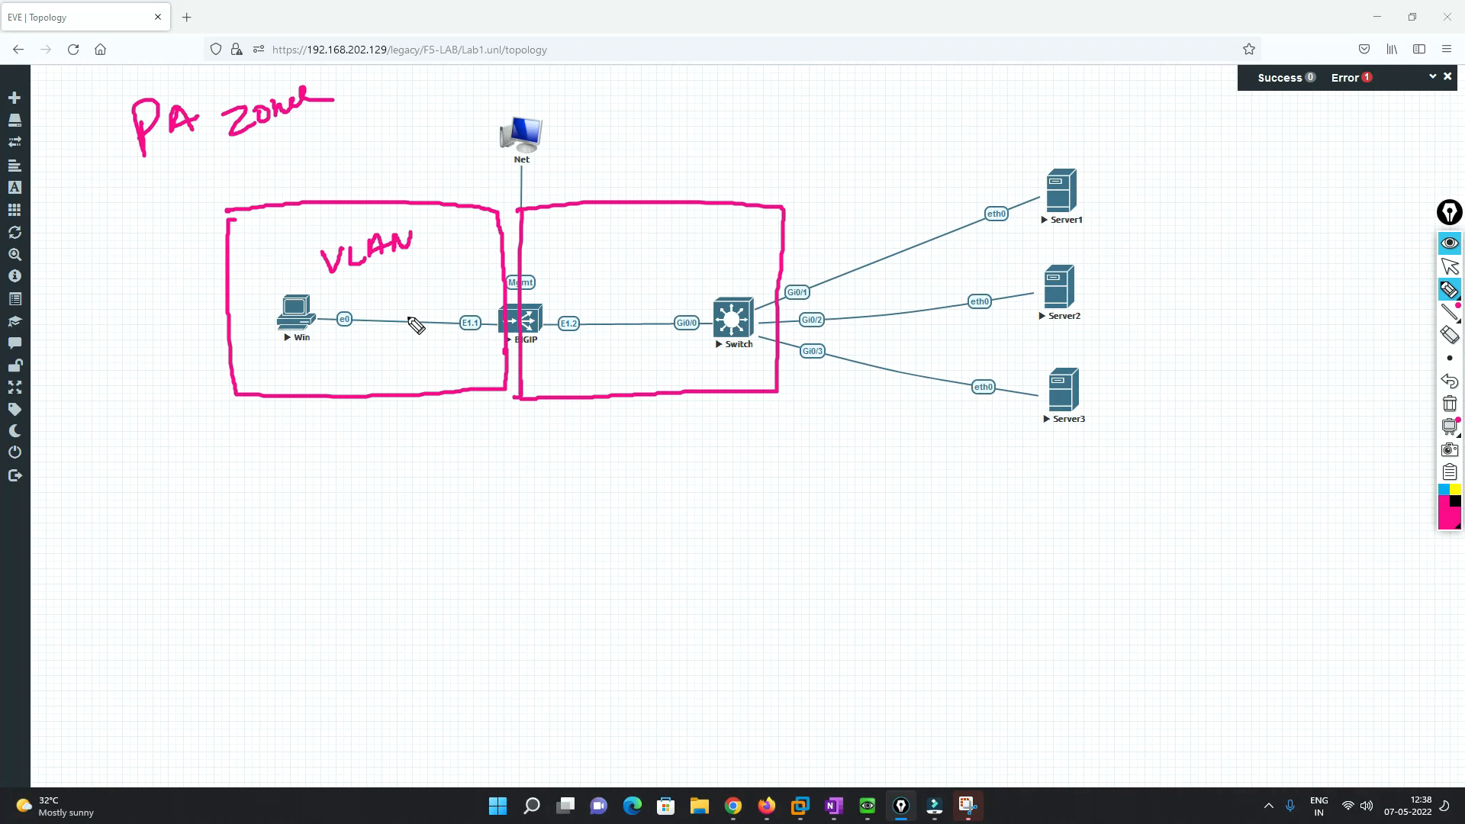
- Draw an arrow down from E1.1 with VLAN and IP address notes looping back to E1.1
mouse_move(469, 332)
left_mouse_down()
mouse_move(459, 454)
mouse_move(470, 435)
left_mouse_up()
mouse_move(424, 487)
left_mouse_down()
mouse_move(432, 513)
mouse_move(442, 485)
left_mouse_up()
mouse_move(455, 489)
left_mouse_down()
mouse_move(467, 505)
mouse_move(477, 478)
mouse_move(484, 505)
left_mouse_up()
left_click_drag(471, 495, 493, 475)
mouse_move(493, 475)
left_mouse_down()
mouse_move(500, 492)
mouse_move(504, 467)
left_mouse_up()
mouse_move(450, 543)
left_mouse_down()
mouse_move(474, 572)
mouse_move(483, 517)
mouse_move(513, 533)
mouse_move(577, 503)
left_mouse_up()
mouse_move(386, 214)
left_mouse_down()
mouse_move(304, 249)
mouse_move(415, 268)
mouse_move(389, 216)
left_mouse_up()
left_click_drag(391, 292, 439, 297)
mouse_move(452, 561)
left_mouse_down()
mouse_move(351, 418)
mouse_move(461, 353)
mouse_move(460, 371)
left_mouse_up()
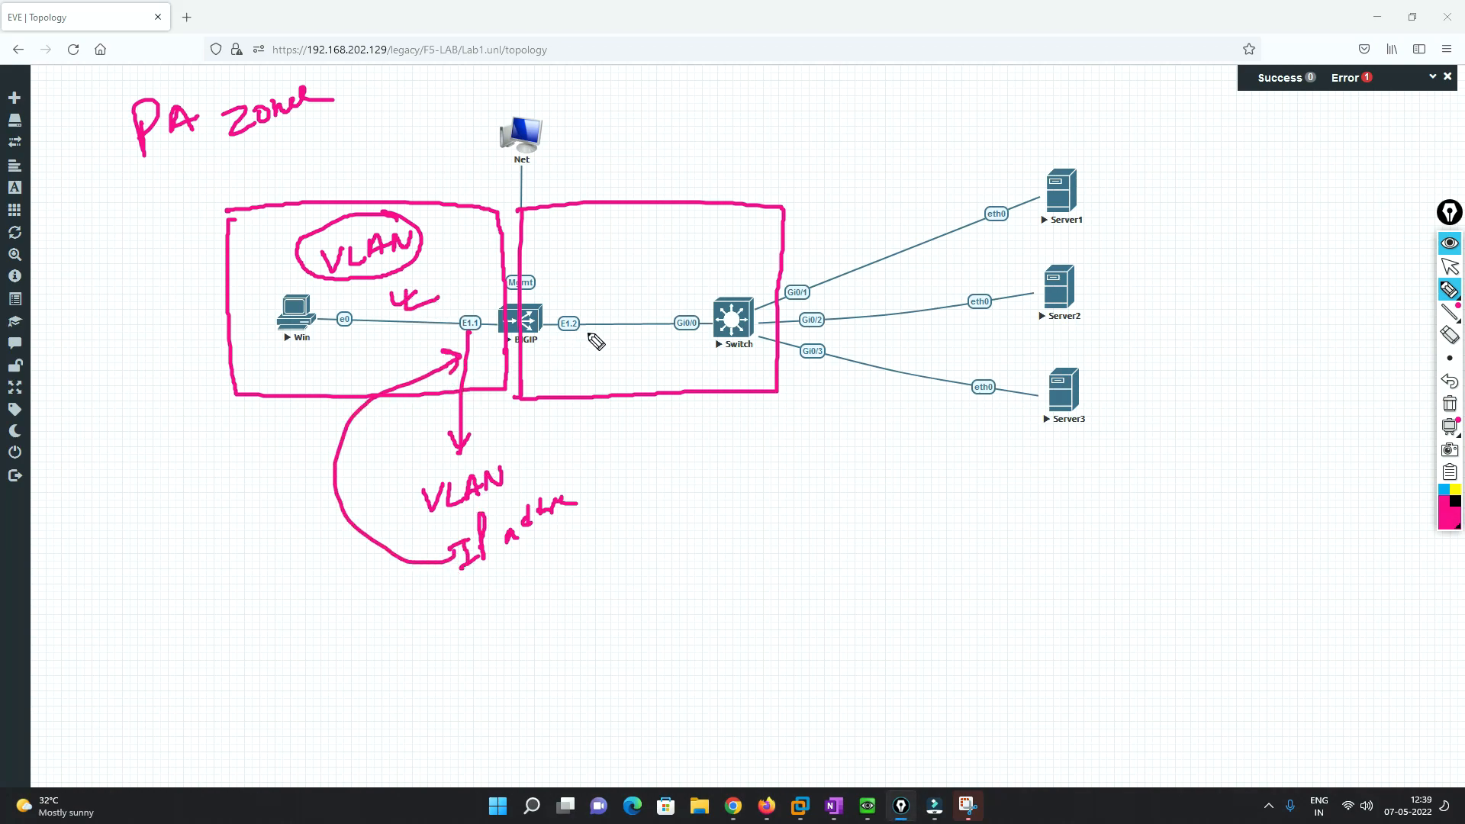
- Write and circle IN and OUT in the left and right boxes, and write IP in the right box
mouse_move(349, 348)
left_mouse_down()
mouse_move(358, 374)
mouse_move(380, 345)
left_mouse_up()
left_click_drag(613, 348, 623, 345)
left_click_drag(641, 341, 670, 333)
left_click_drag(664, 334, 661, 353)
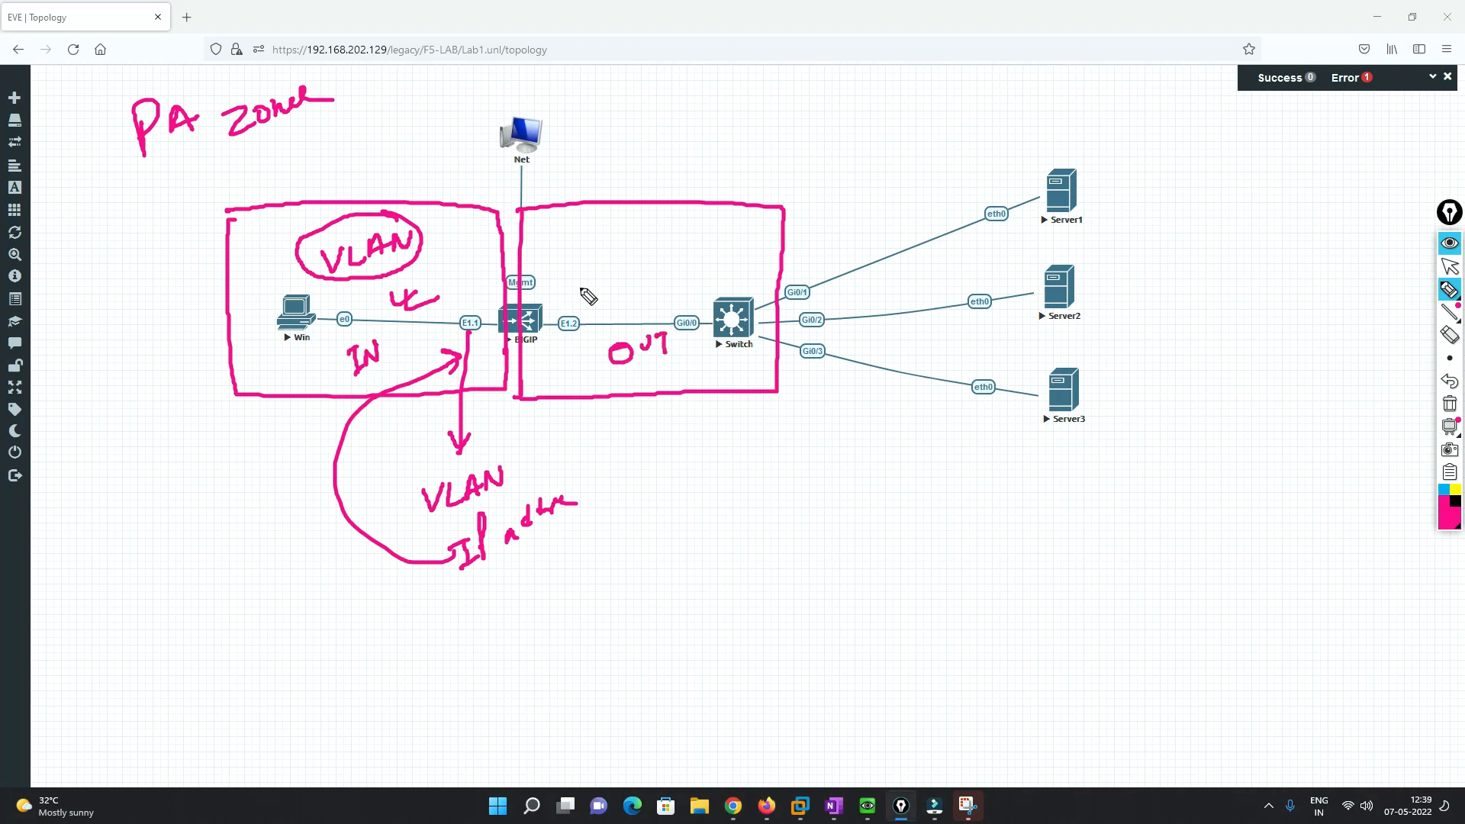
mouse_move(380, 328)
left_mouse_down()
mouse_move(381, 388)
mouse_move(391, 331)
left_mouse_up()
mouse_move(672, 322)
left_mouse_down()
mouse_move(636, 390)
mouse_move(629, 337)
left_mouse_up()
left_click_drag(442, 277, 461, 270)
left_click_drag(451, 274, 455, 294)
left_click_drag(447, 296, 462, 290)
mouse_move(467, 287)
left_mouse_down()
mouse_move(463, 260)
mouse_move(569, 247)
left_mouse_up()
left_click_drag(559, 250, 571, 268)
left_click_drag(581, 264, 583, 252)
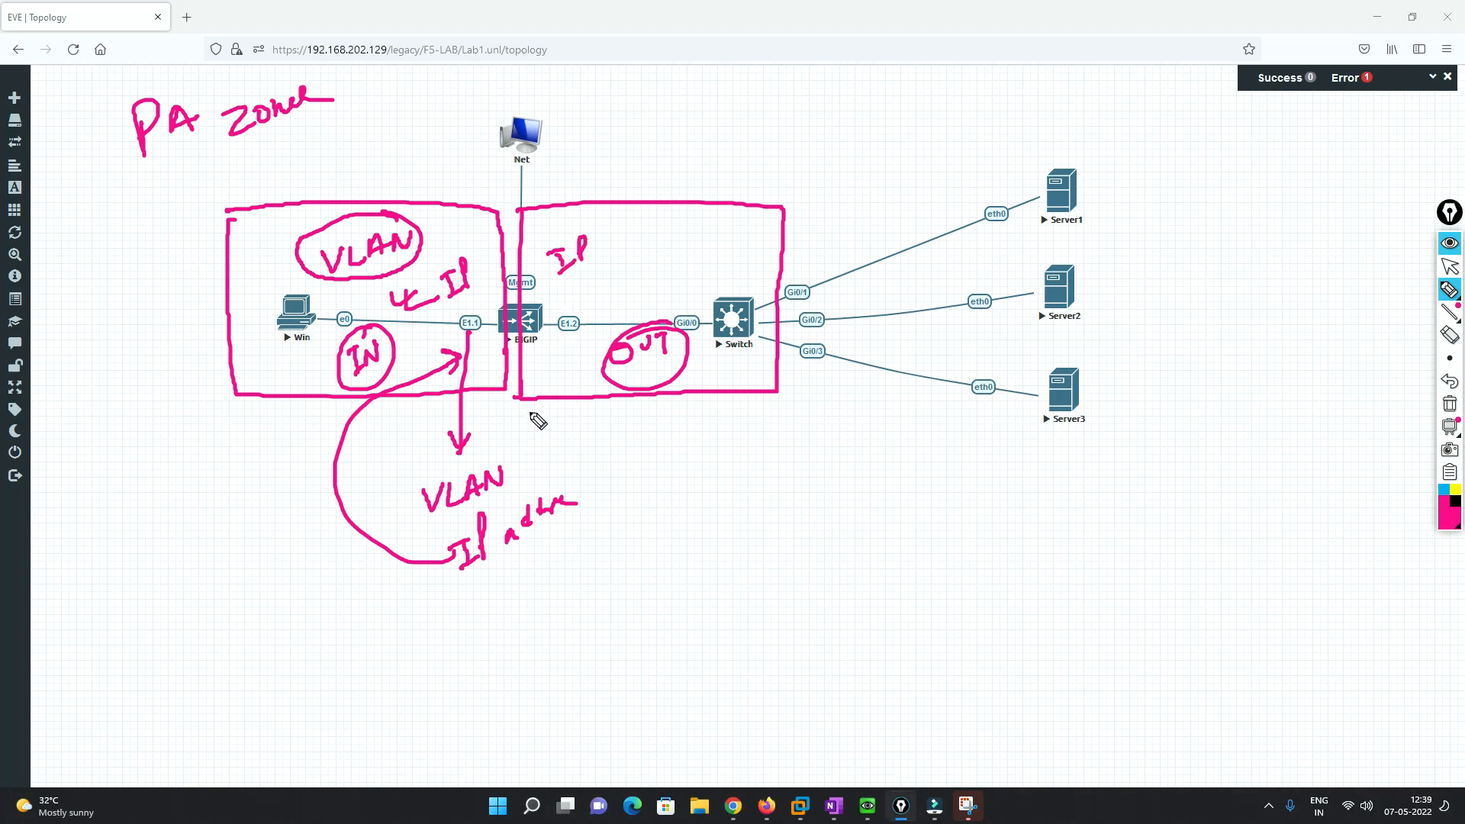
- Draw an arc from the left edge, circle VLAN and IP, and trace lines from E1.1 to the three servers
mouse_move(54, 430)
left_mouse_down()
mouse_move(80, 364)
mouse_move(251, 294)
mouse_move(471, 325)
left_mouse_up()
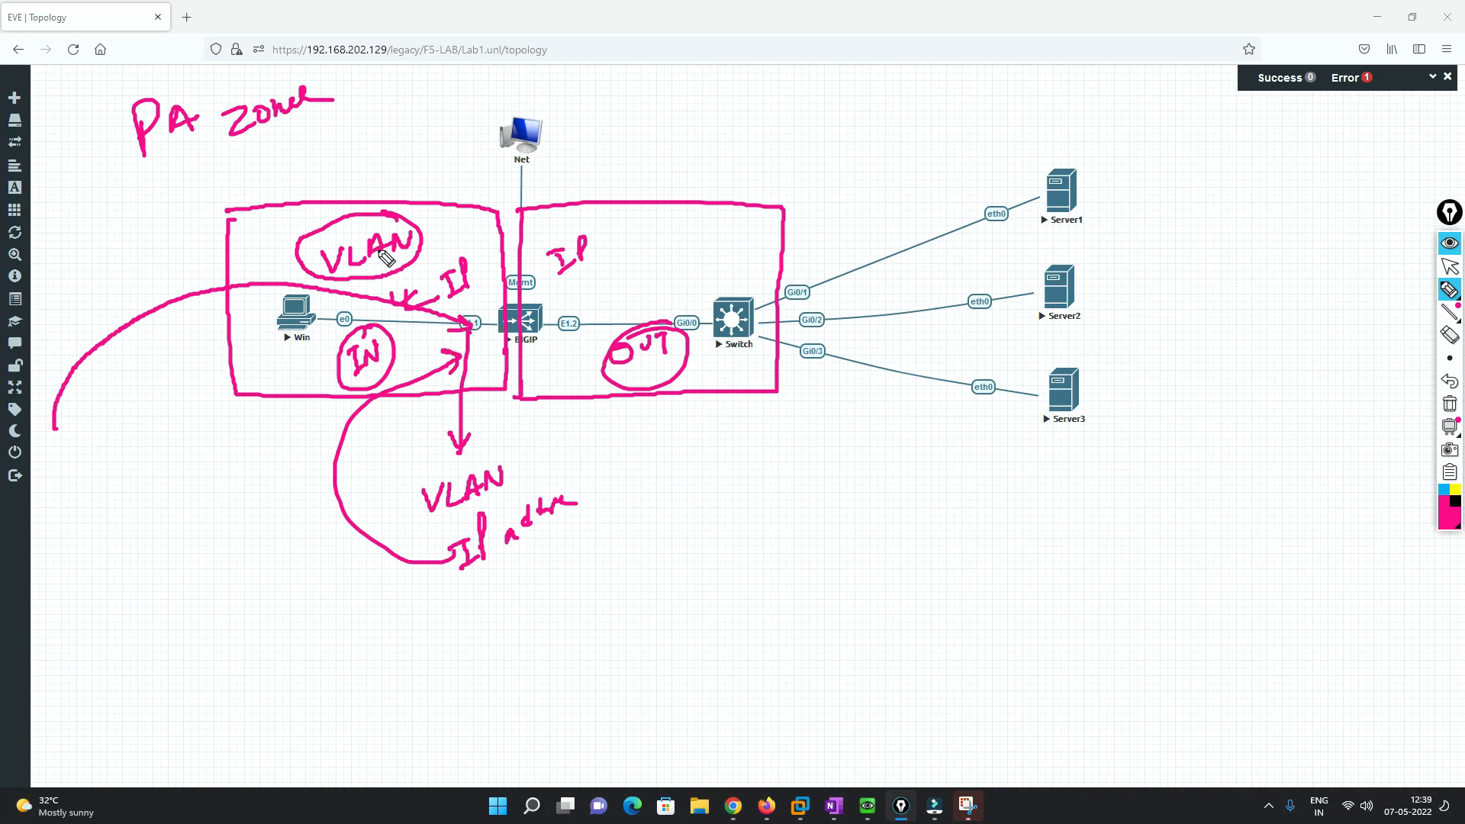
mouse_move(369, 277)
left_mouse_down()
mouse_move(428, 233)
mouse_move(321, 248)
mouse_move(382, 276)
left_mouse_up()
mouse_move(488, 240)
left_mouse_down()
mouse_move(463, 313)
mouse_move(483, 252)
left_mouse_up()
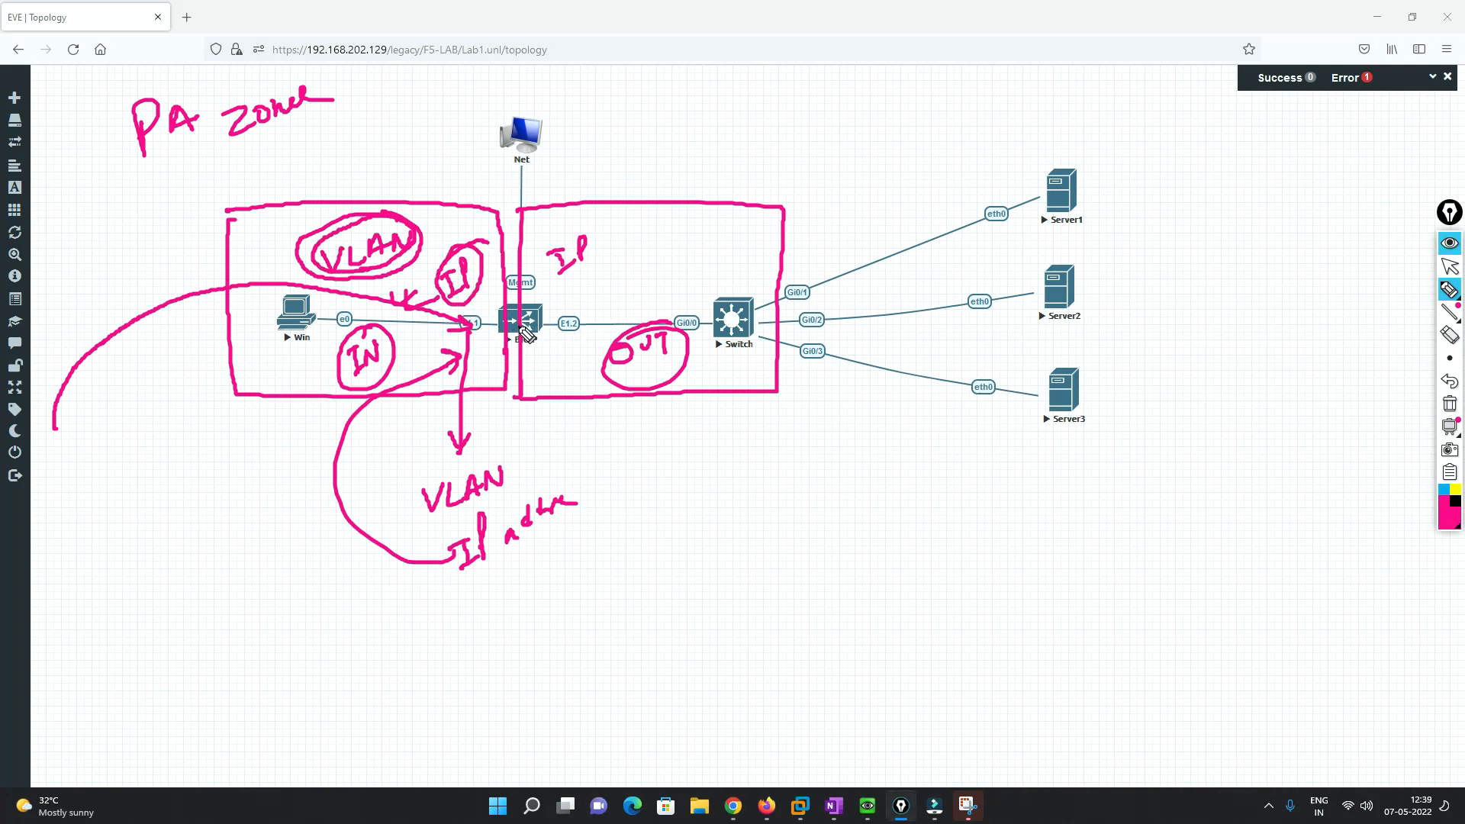
mouse_move(488, 330)
left_mouse_down()
mouse_move(741, 294)
mouse_move(1002, 218)
left_mouse_up()
mouse_move(792, 336)
left_mouse_down()
mouse_move(1006, 321)
mouse_move(1017, 396)
left_mouse_up()
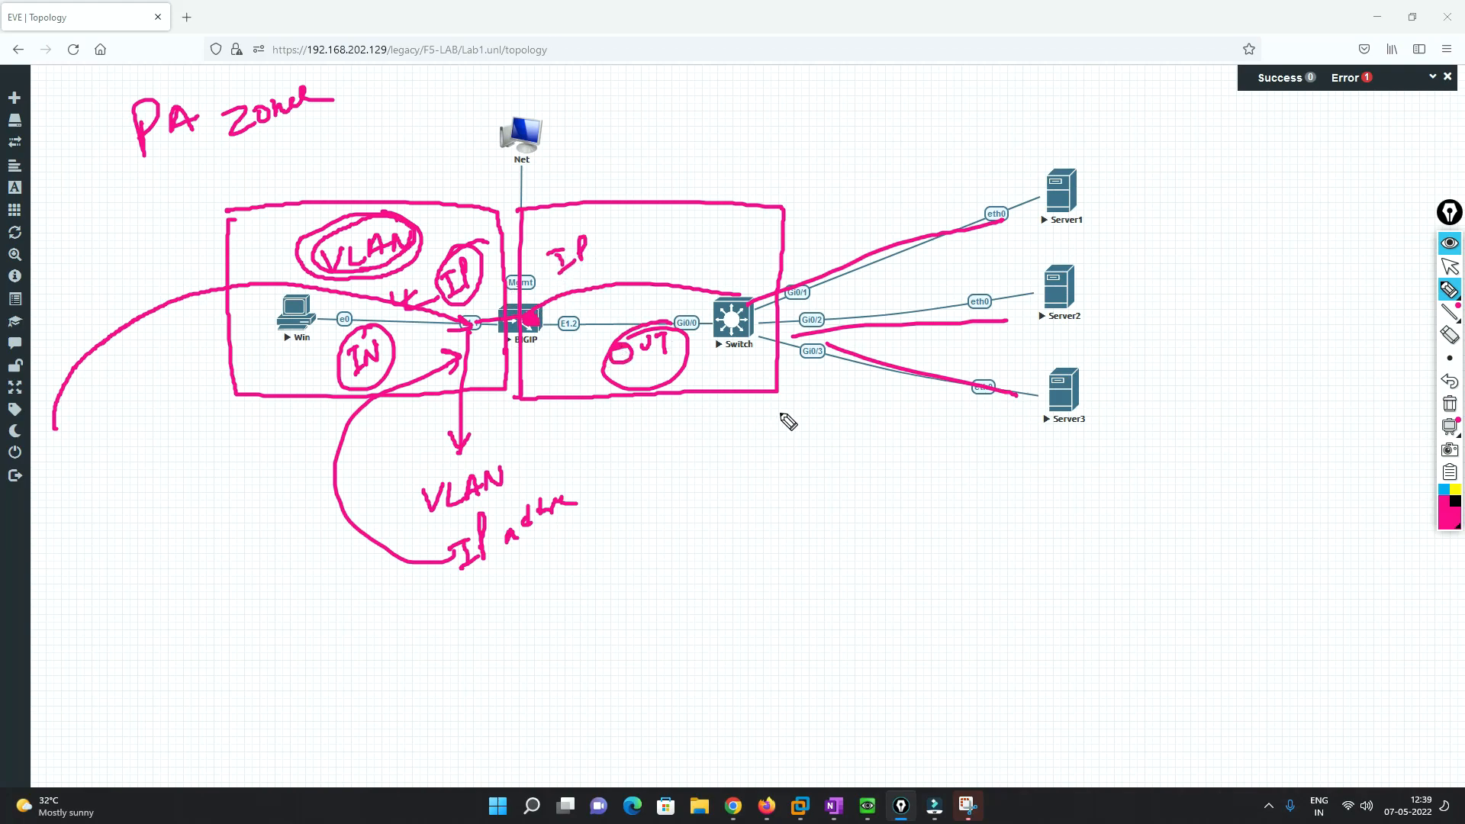
- Clear the topology drawings, then log in to the BIG-IP utility as admin with the account password
left_click(1451, 406)
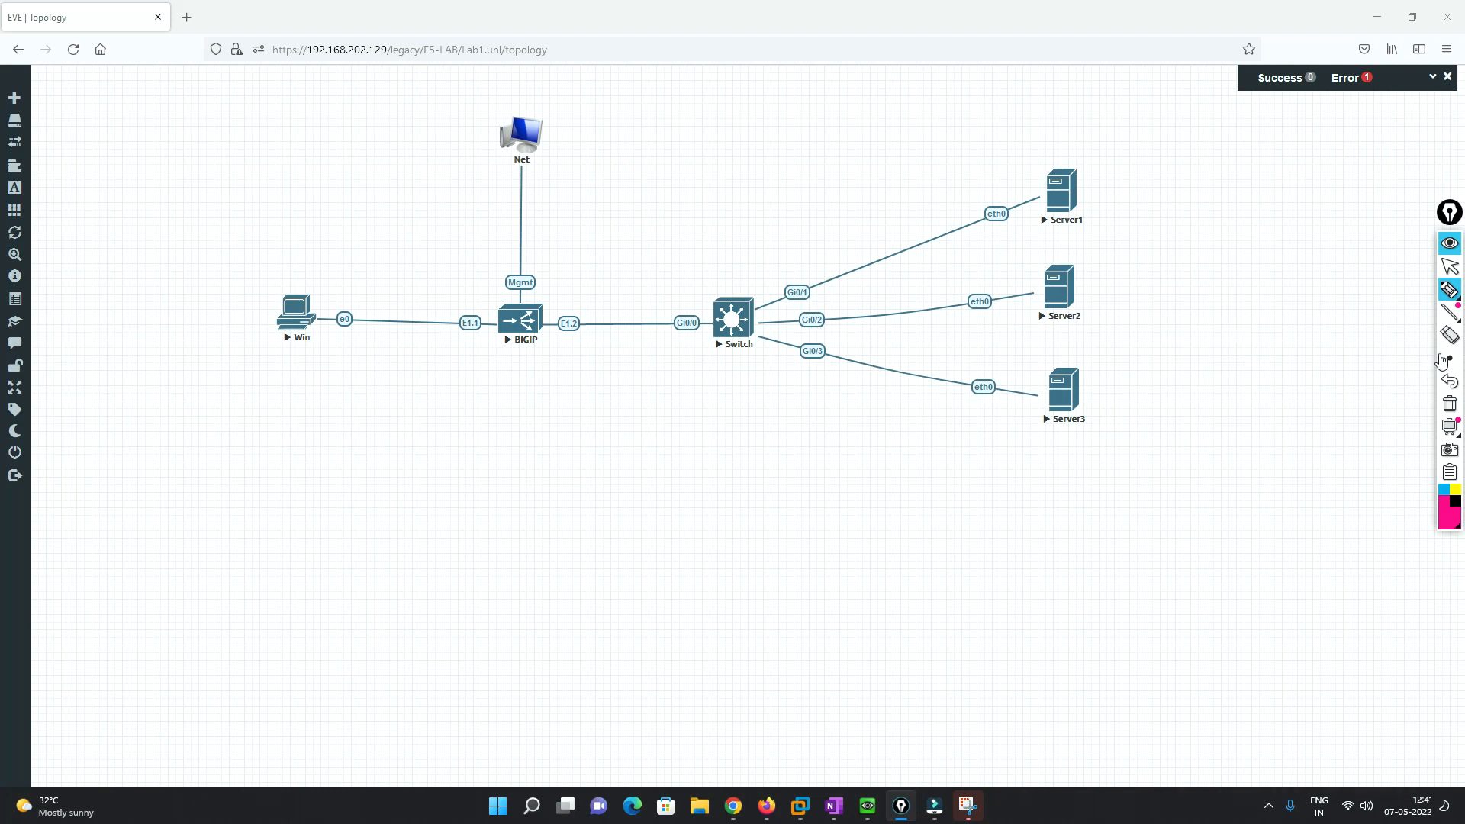
left_click(1450, 265)
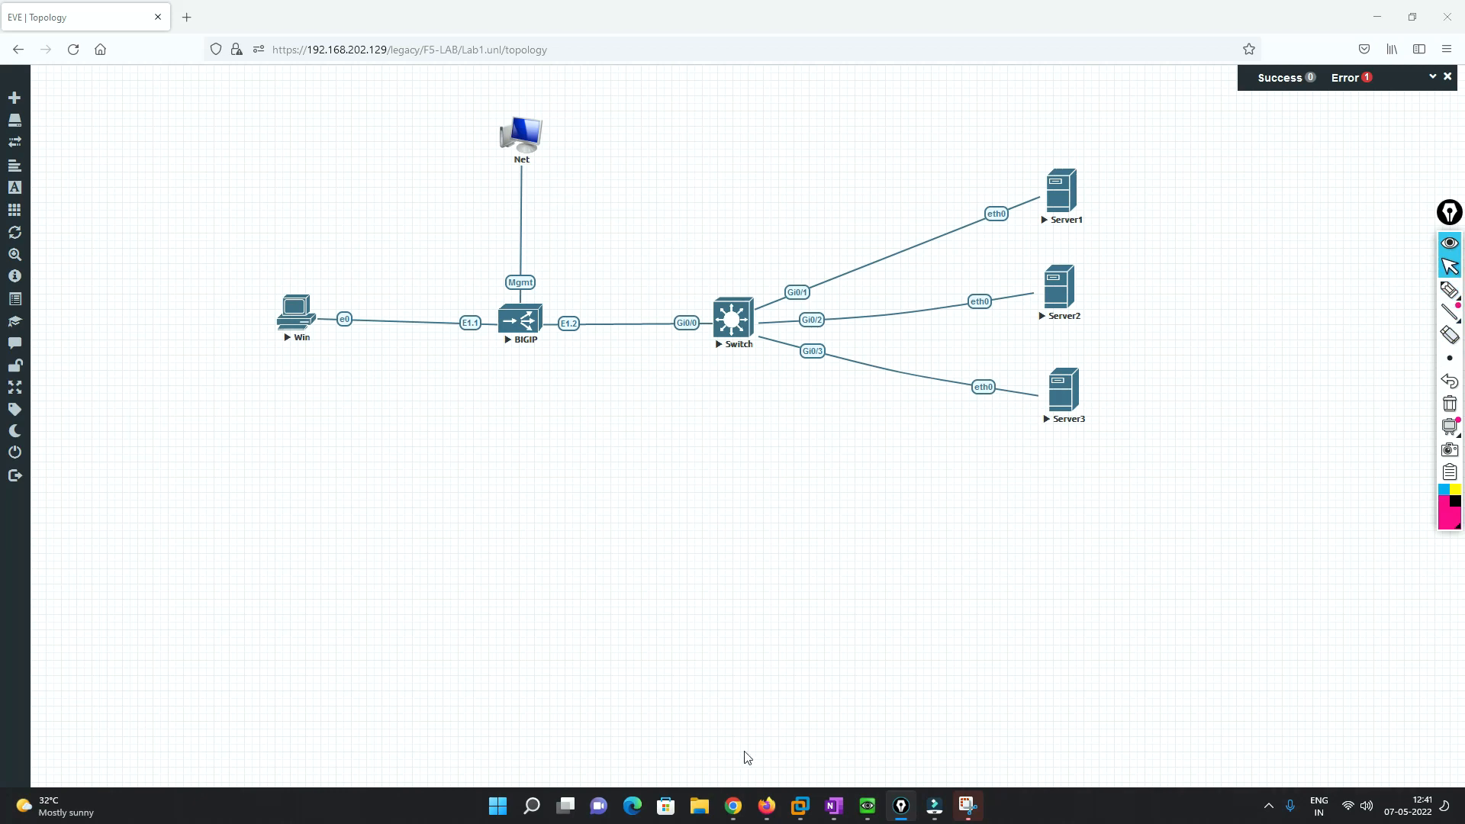
left_click(731, 814)
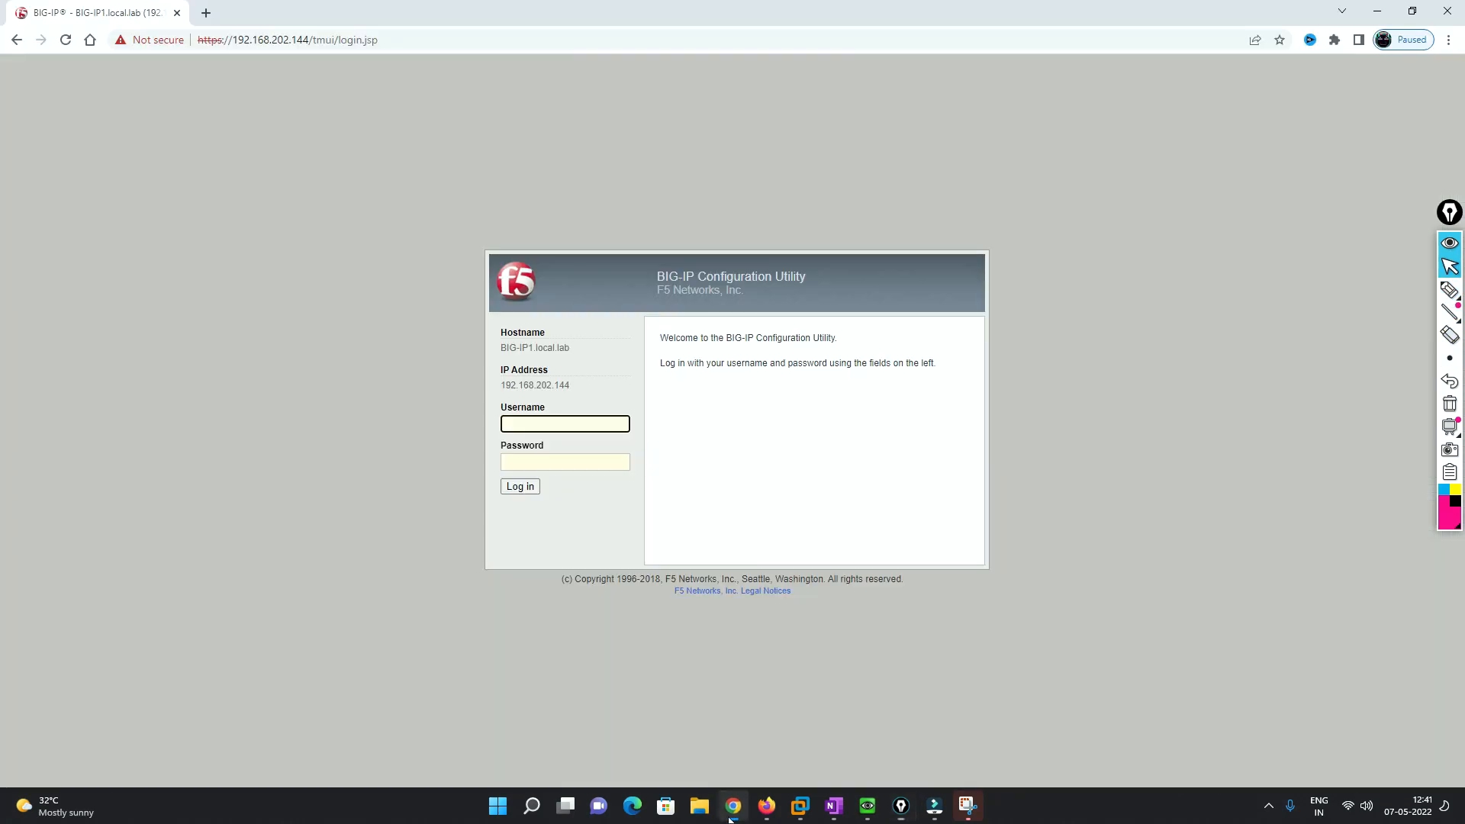
type("admin")
key("Tab")
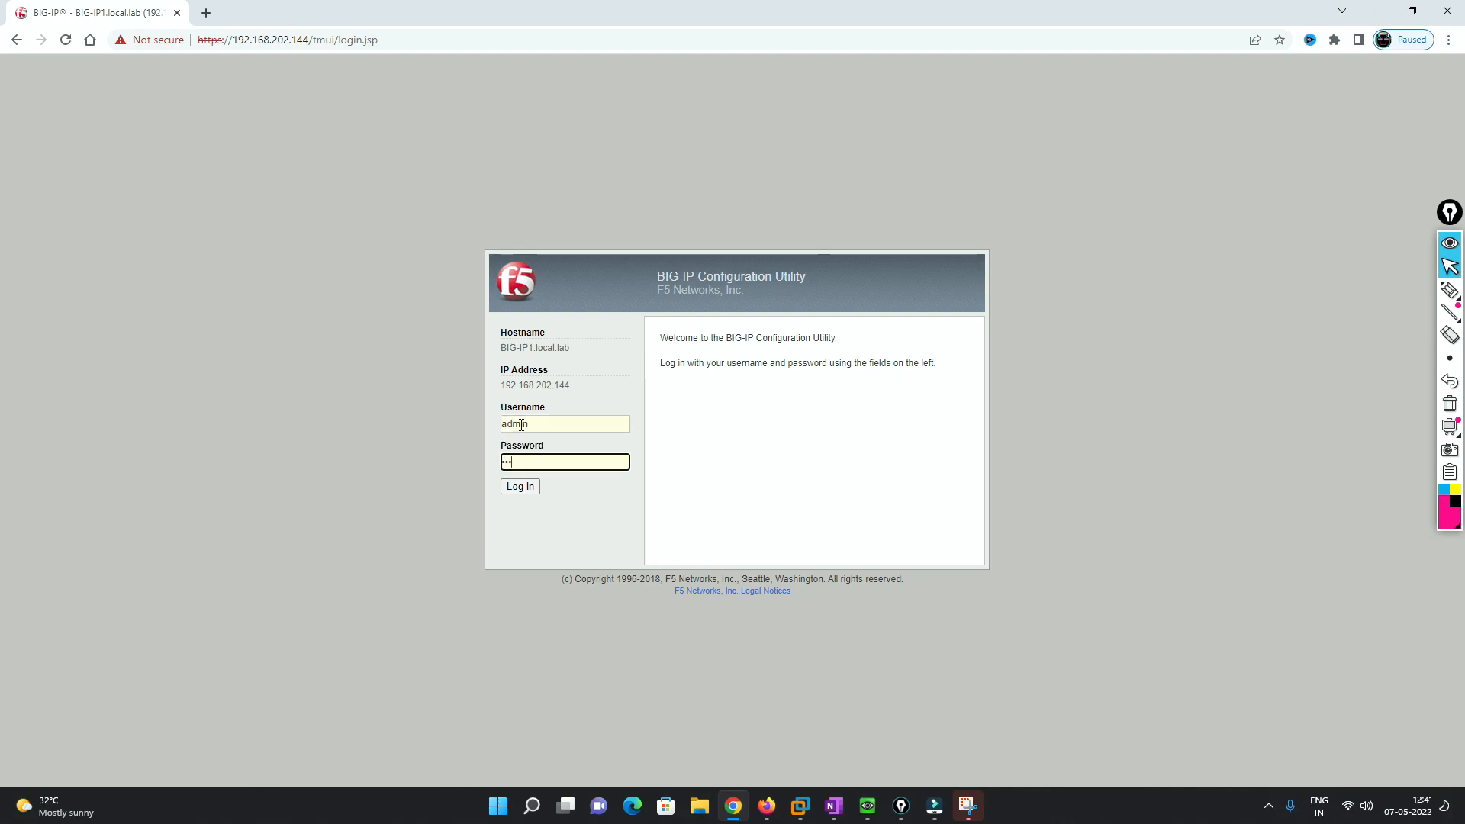
key("Return")
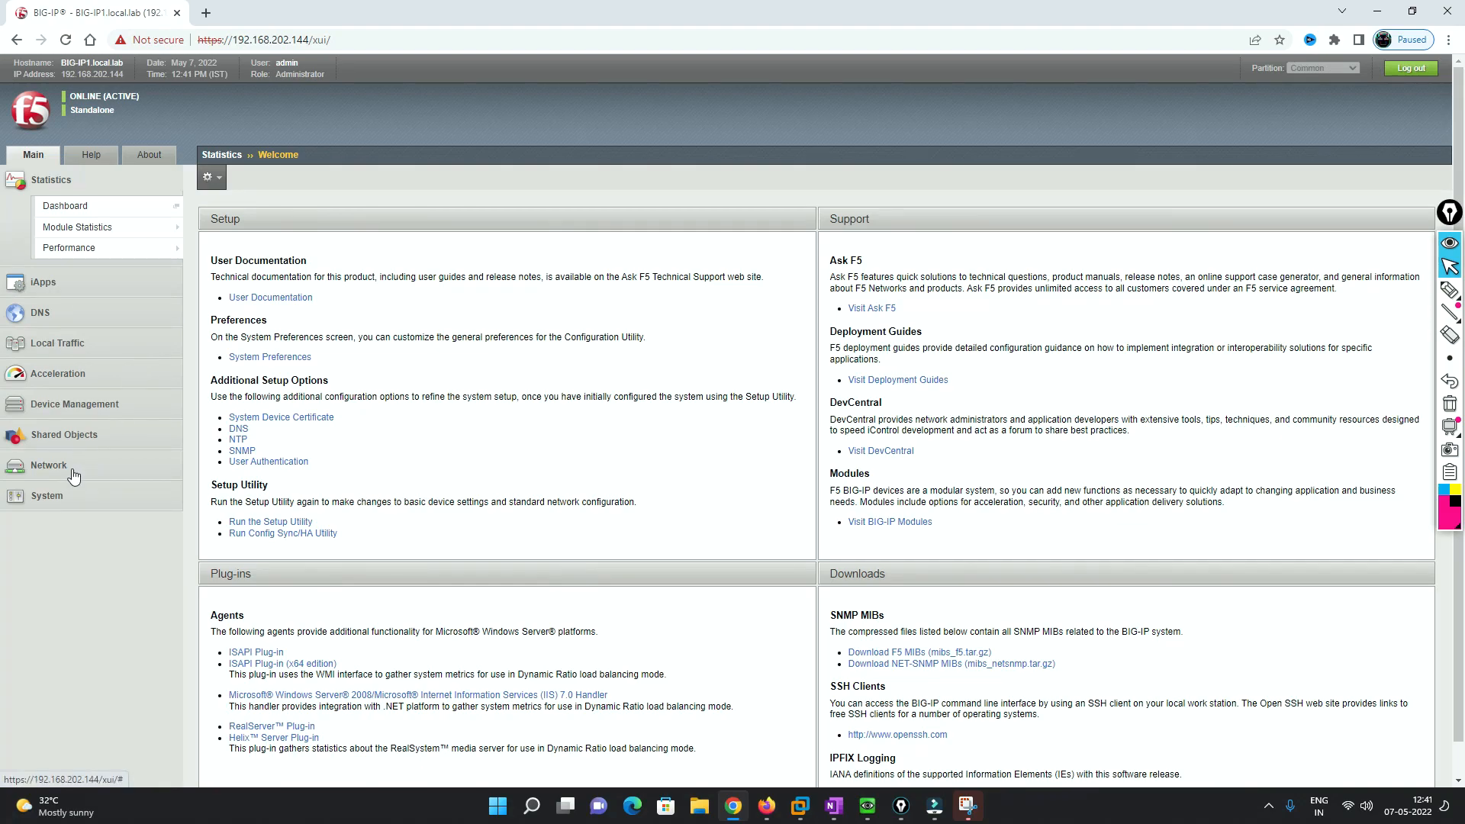
- Review the Network interface list showing 1.1–1.3 as UNINITIALIZED, then bring back the EVE-NG topology
left_click(74, 476)
mouse_move(75, 433)
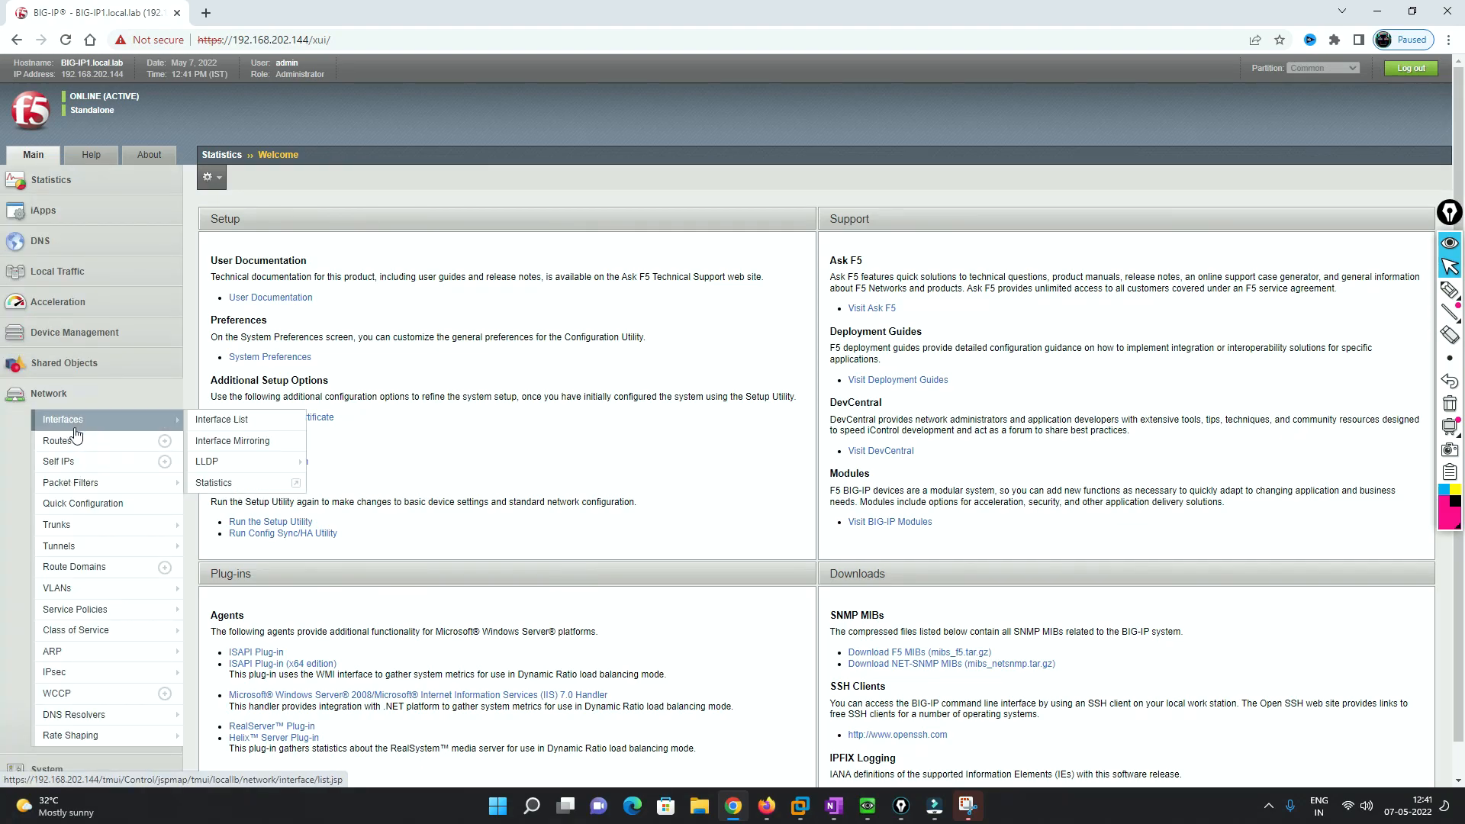
left_click(79, 429)
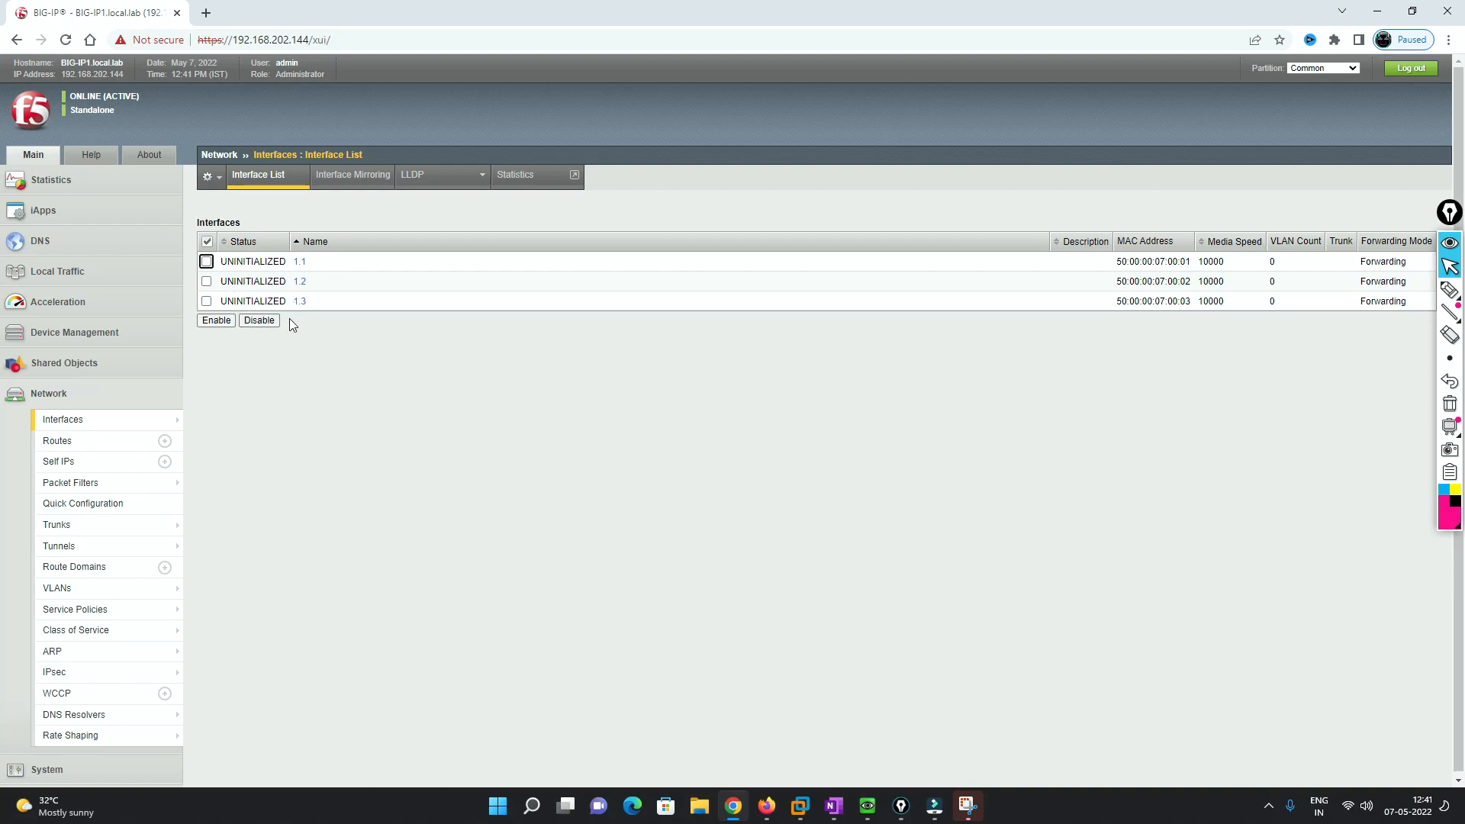
left_click(766, 806)
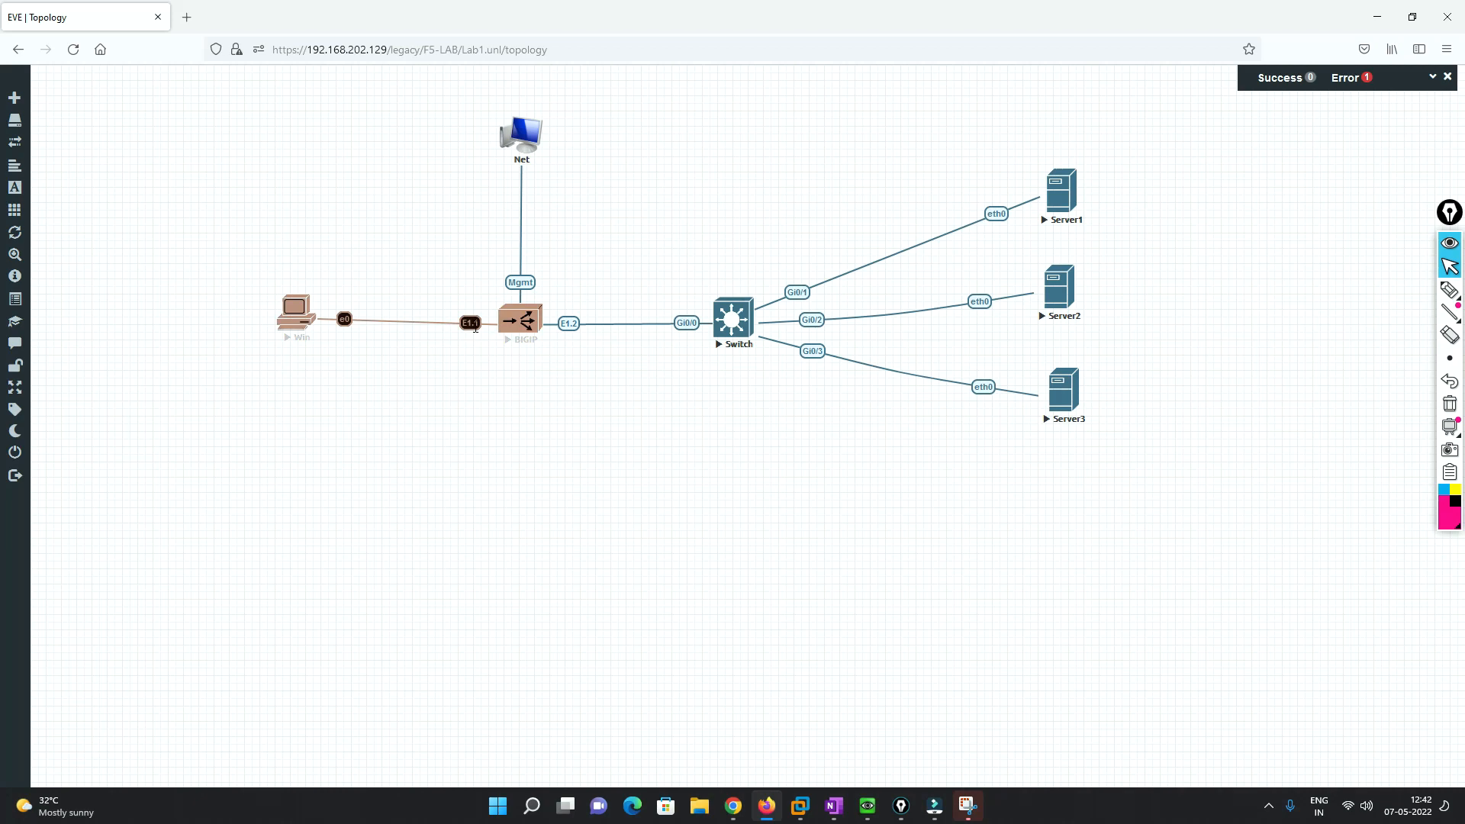
- Bring the BIG-IP interface list back in front of the EVE-NG topology
left_click(732, 806)
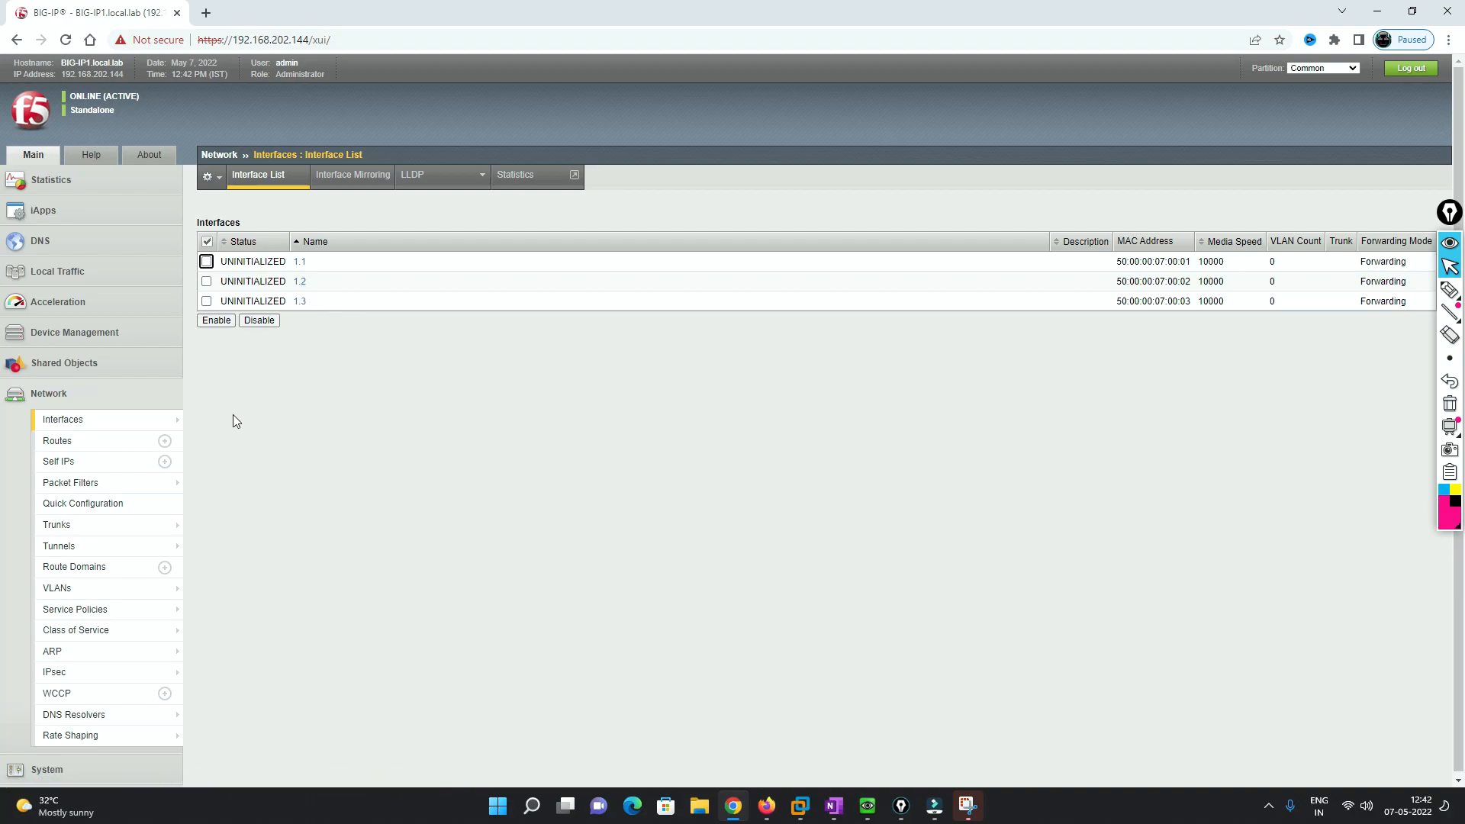
- Start a new VLAN named Outside on interface 1.1 with Untagged tagging, then show the EVE-NG topology
left_click(80, 593)
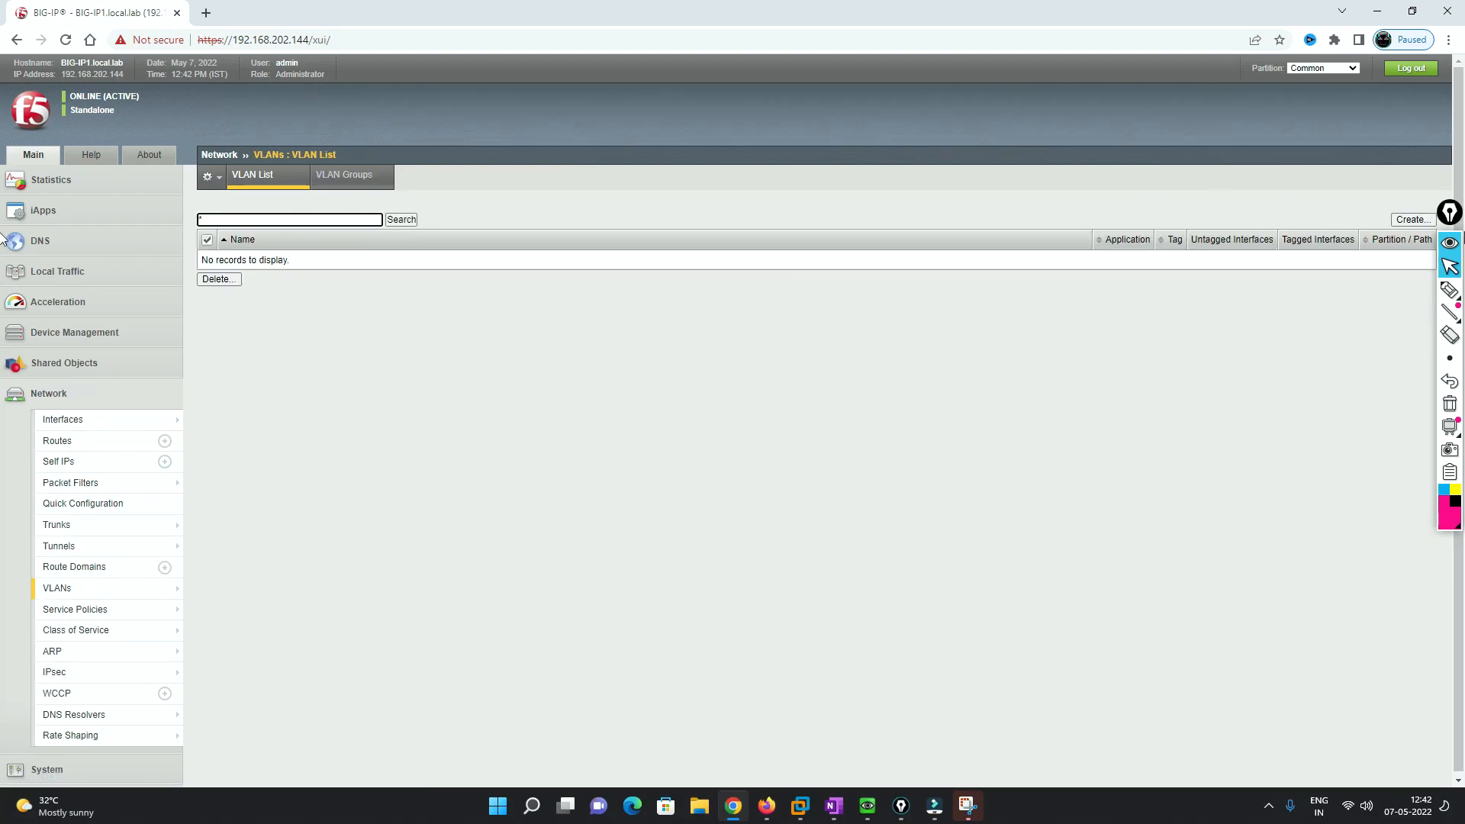
left_click(1413, 220)
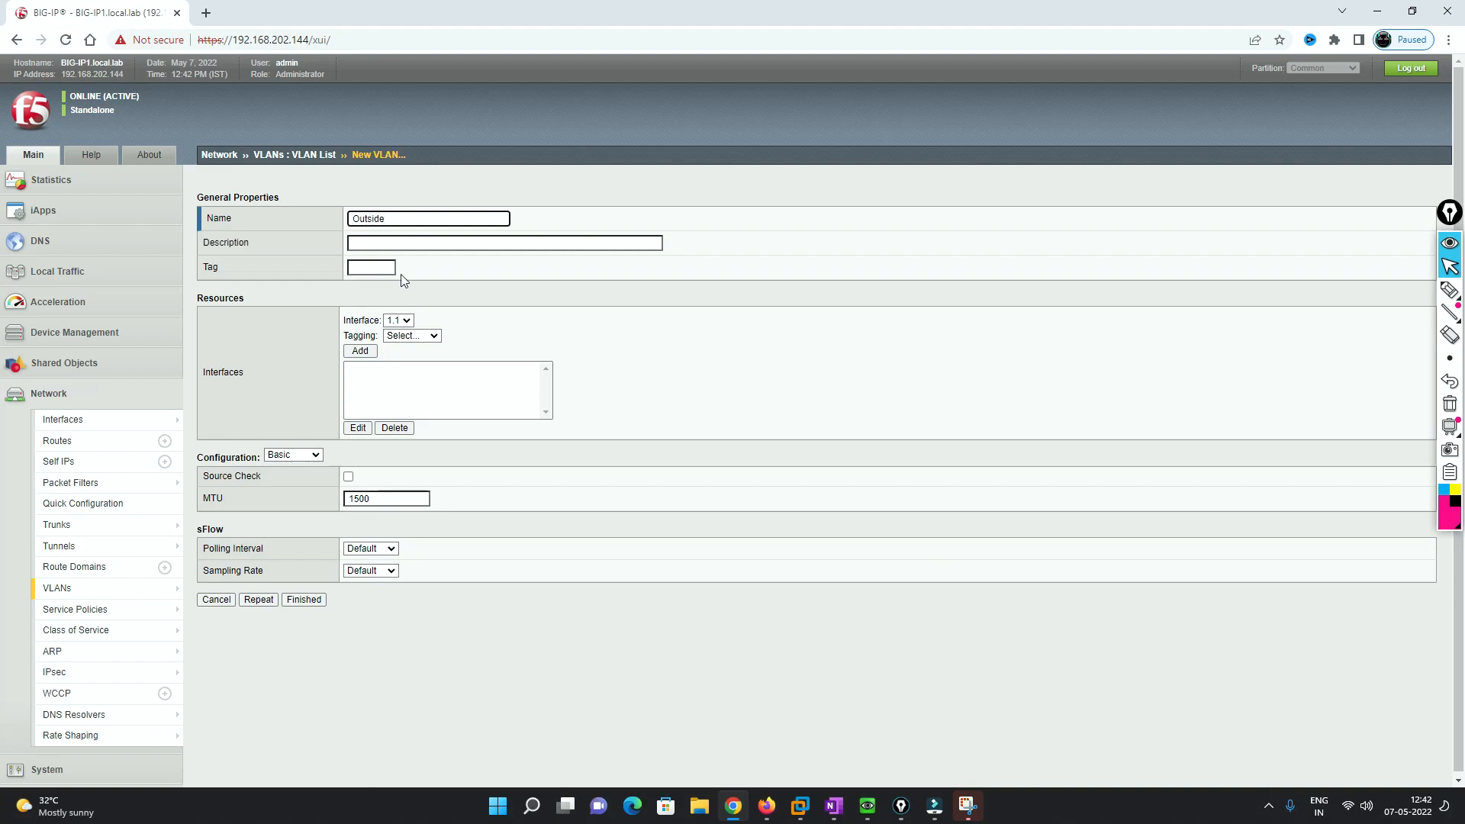
left_click(367, 268)
left_click(435, 339)
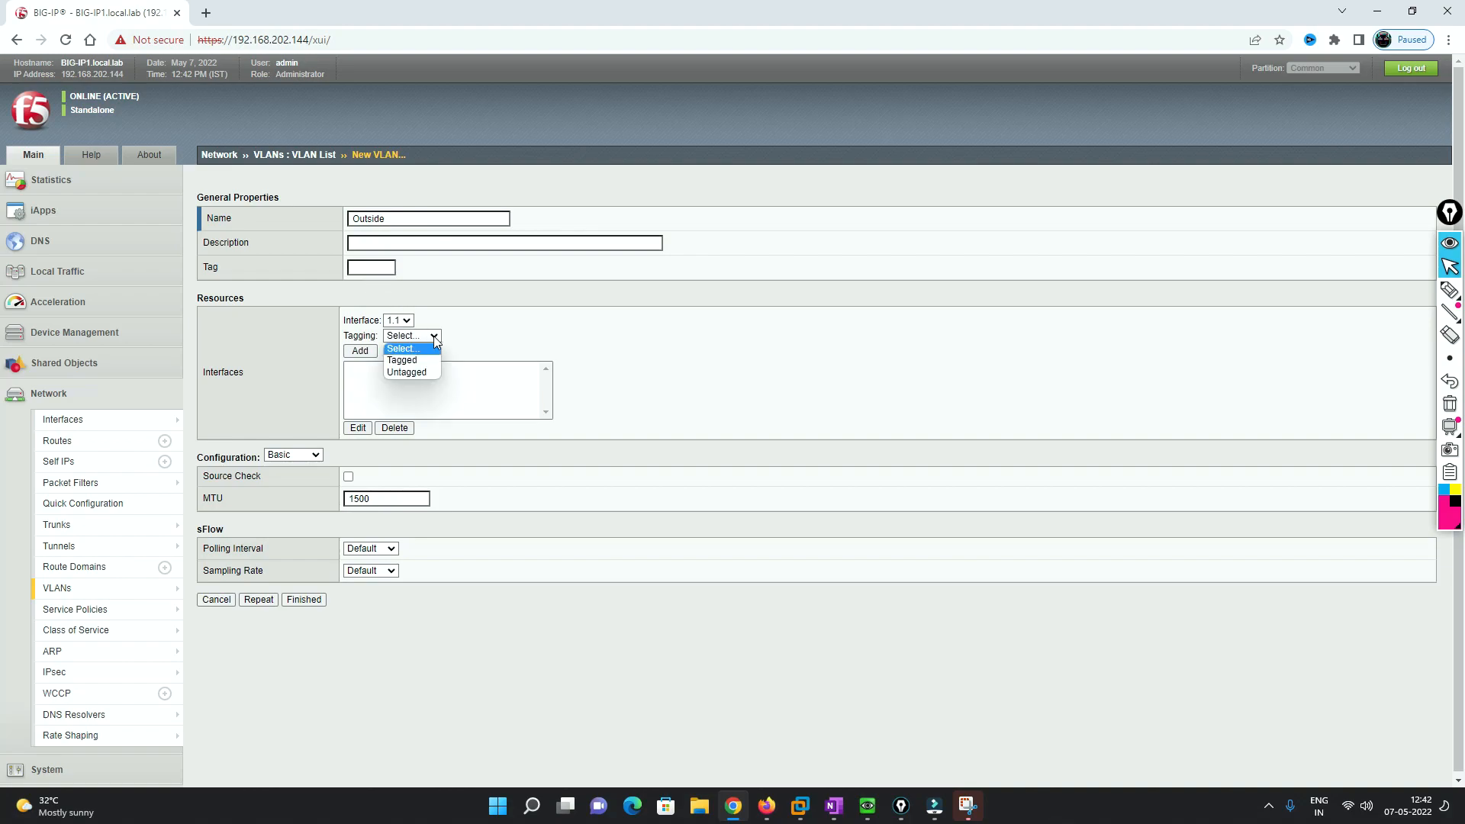
left_click(414, 373)
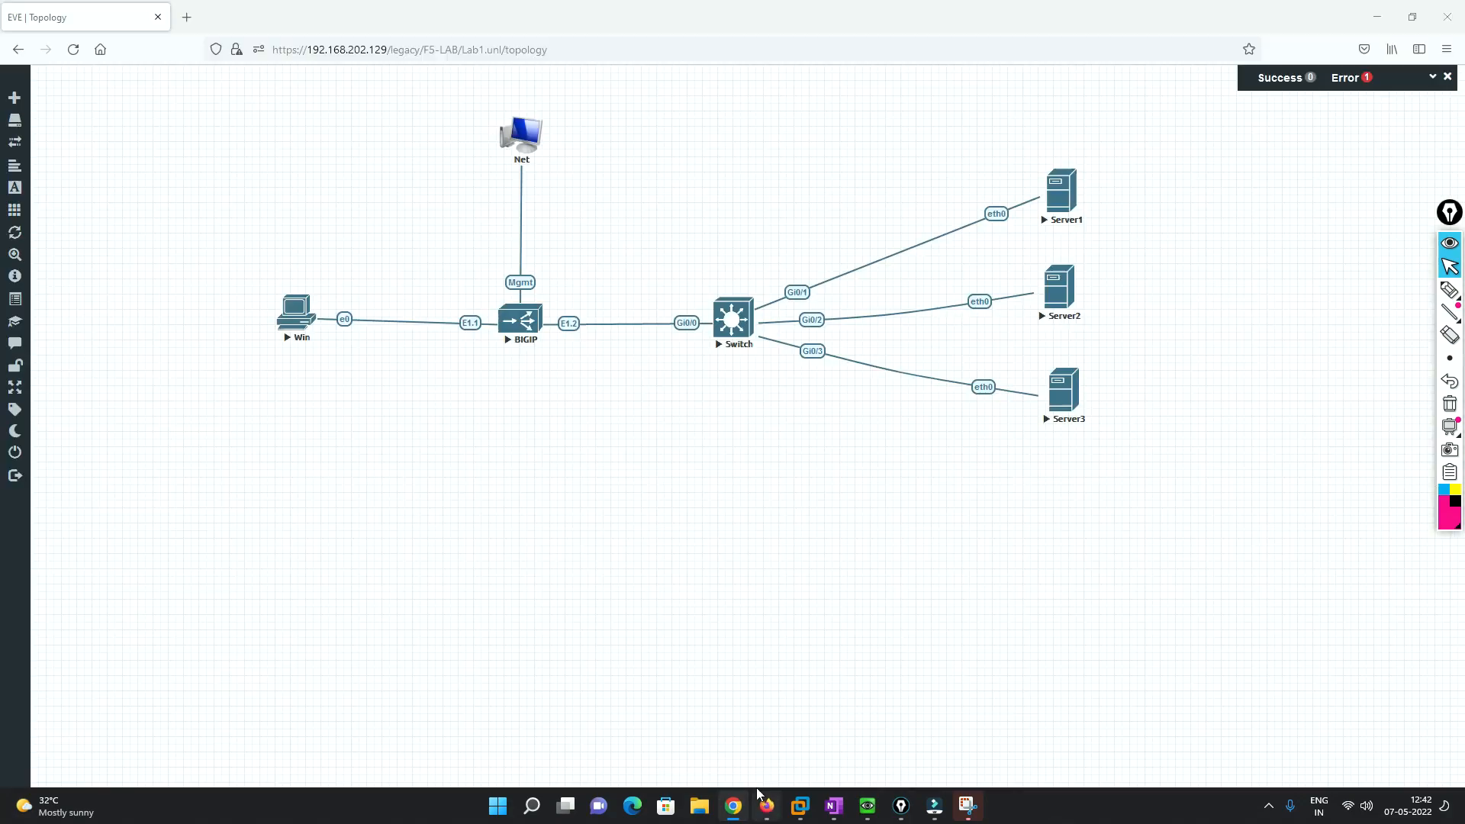
left_click(767, 806)
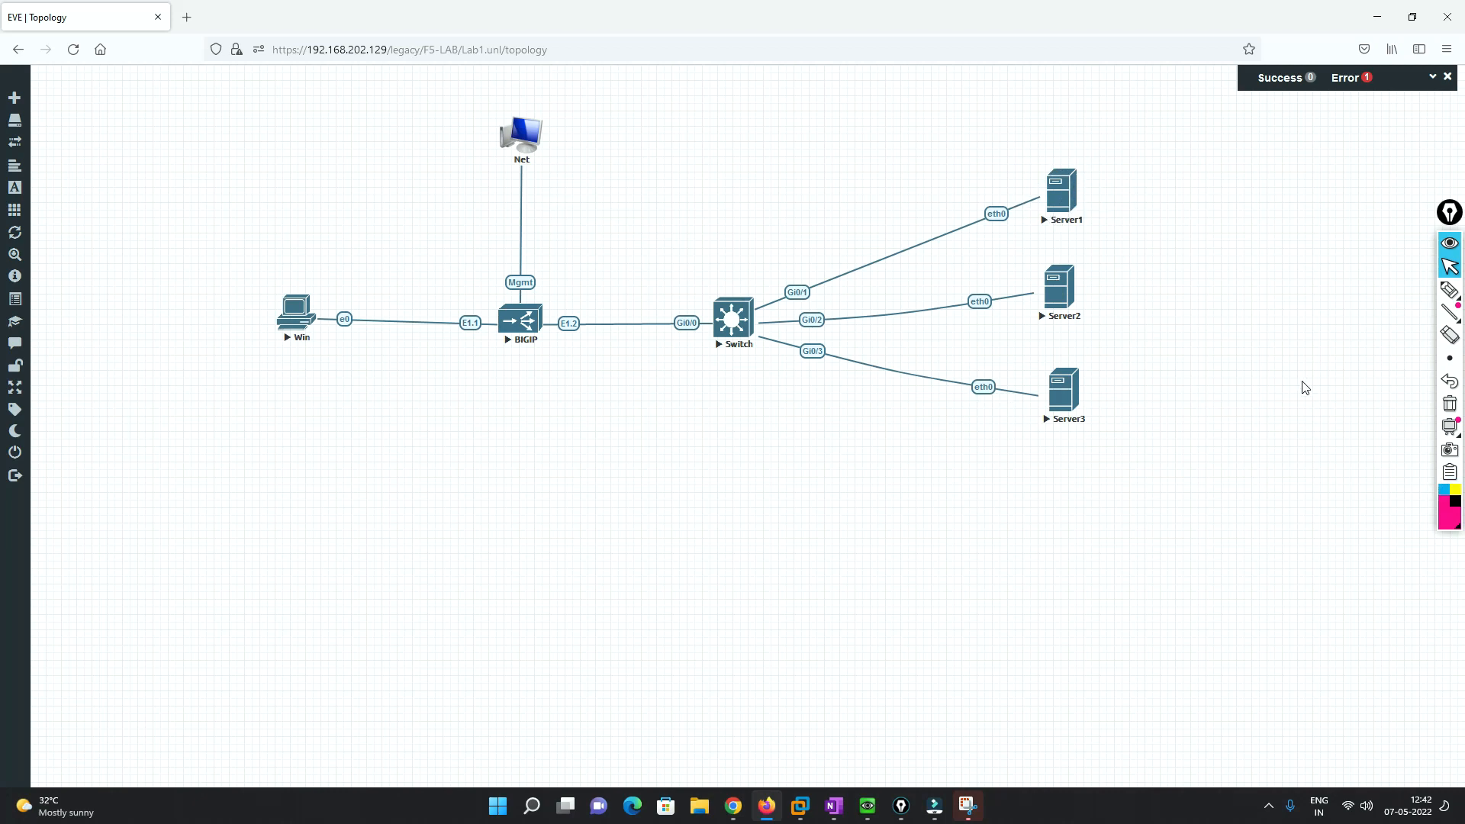
- Label the server side IN and the client side OUT on the topology, plus a user note under Win
left_click(1450, 290)
mouse_move(861, 200)
left_mouse_down()
mouse_move(877, 217)
mouse_move(894, 205)
left_mouse_up()
mouse_move(900, 204)
left_mouse_down()
mouse_move(917, 201)
mouse_move(914, 164)
left_mouse_up()
mouse_move(374, 260)
left_mouse_down()
mouse_move(381, 272)
mouse_move(374, 249)
left_mouse_up()
left_click_drag(393, 245, 401, 241)
left_click_drag(410, 234, 423, 229)
left_click_drag(417, 232, 420, 254)
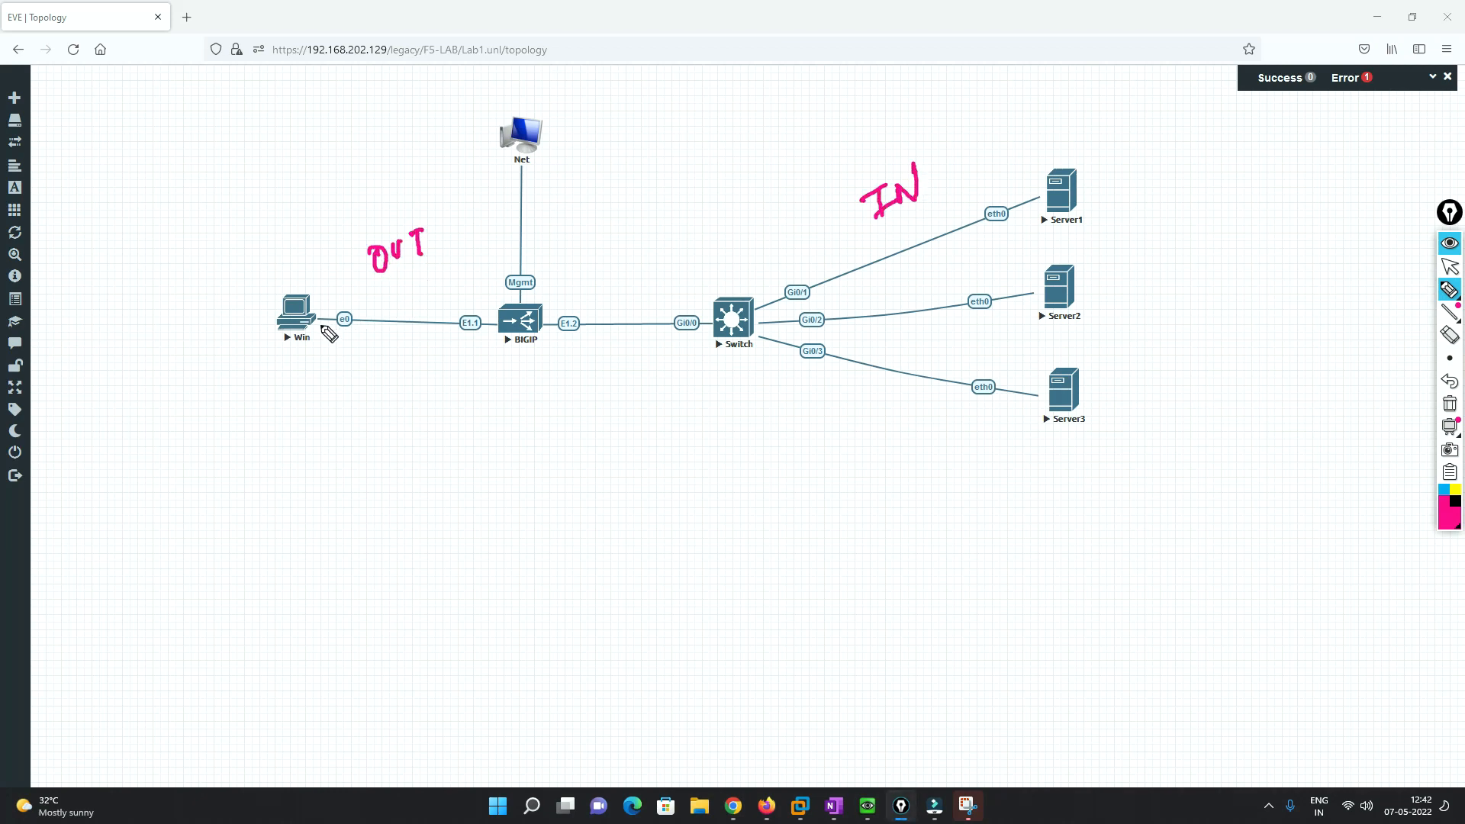
mouse_move(297, 356)
left_mouse_down()
mouse_move(310, 370)
mouse_move(338, 348)
left_mouse_up()
- Return to the Outside New VLAN form and clear the topology annotations
left_click(1456, 275)
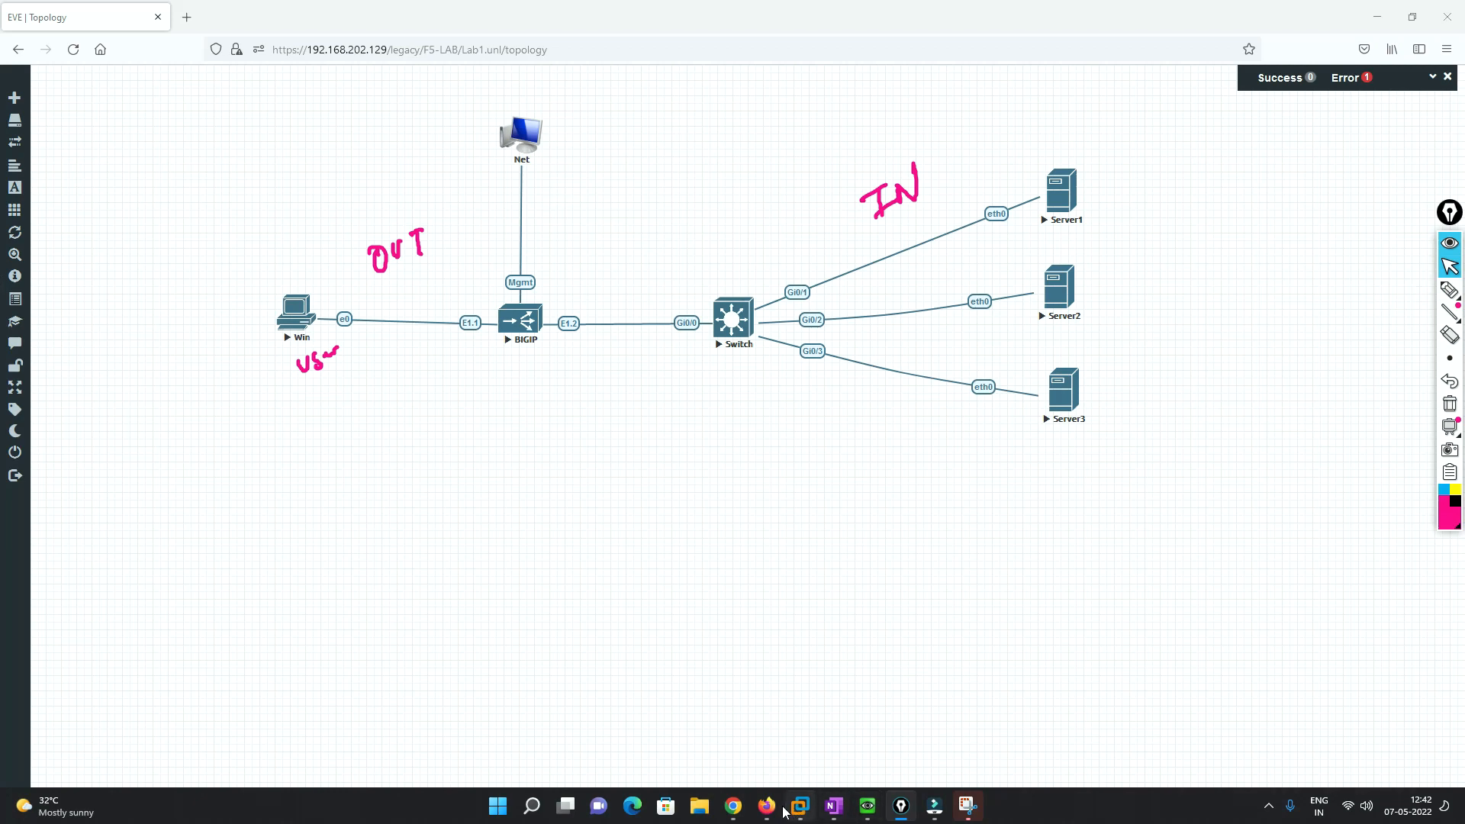
left_click(733, 805)
left_click(1448, 405)
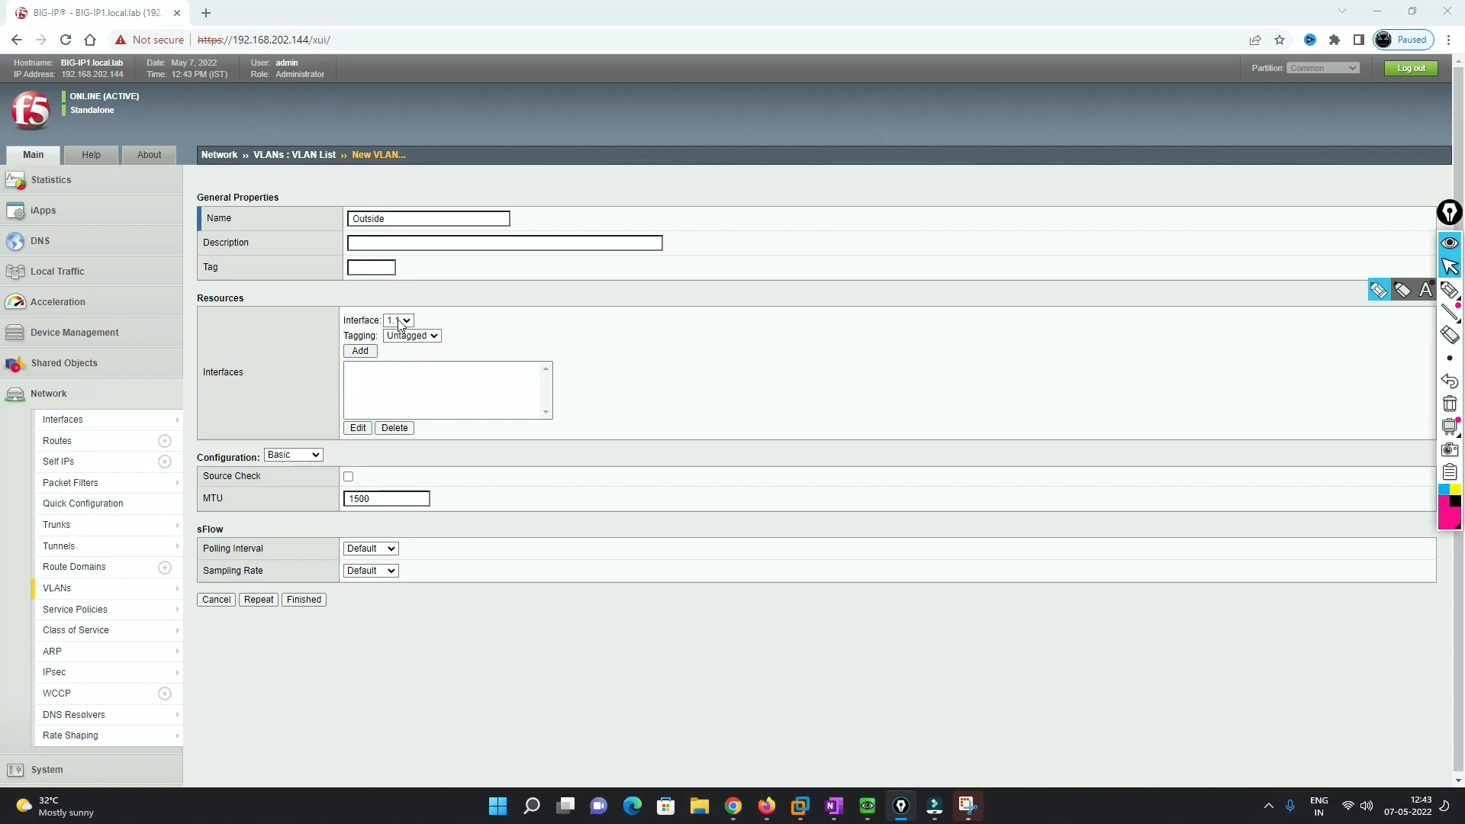
- Save the Outside VLAN with untagged interface 1.1, then start a new VLAN named Inside
left_click(359, 352)
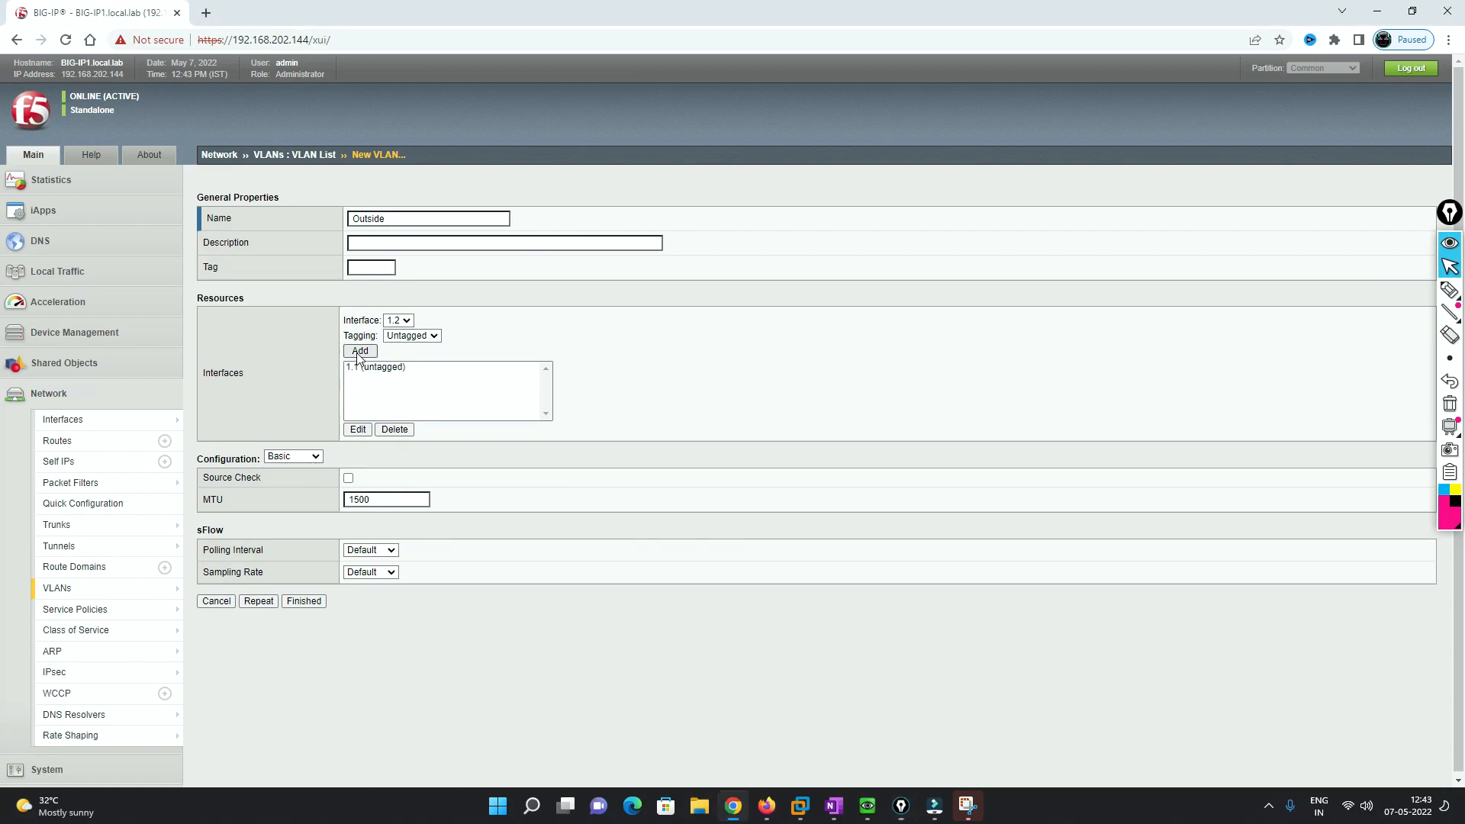
left_click(304, 602)
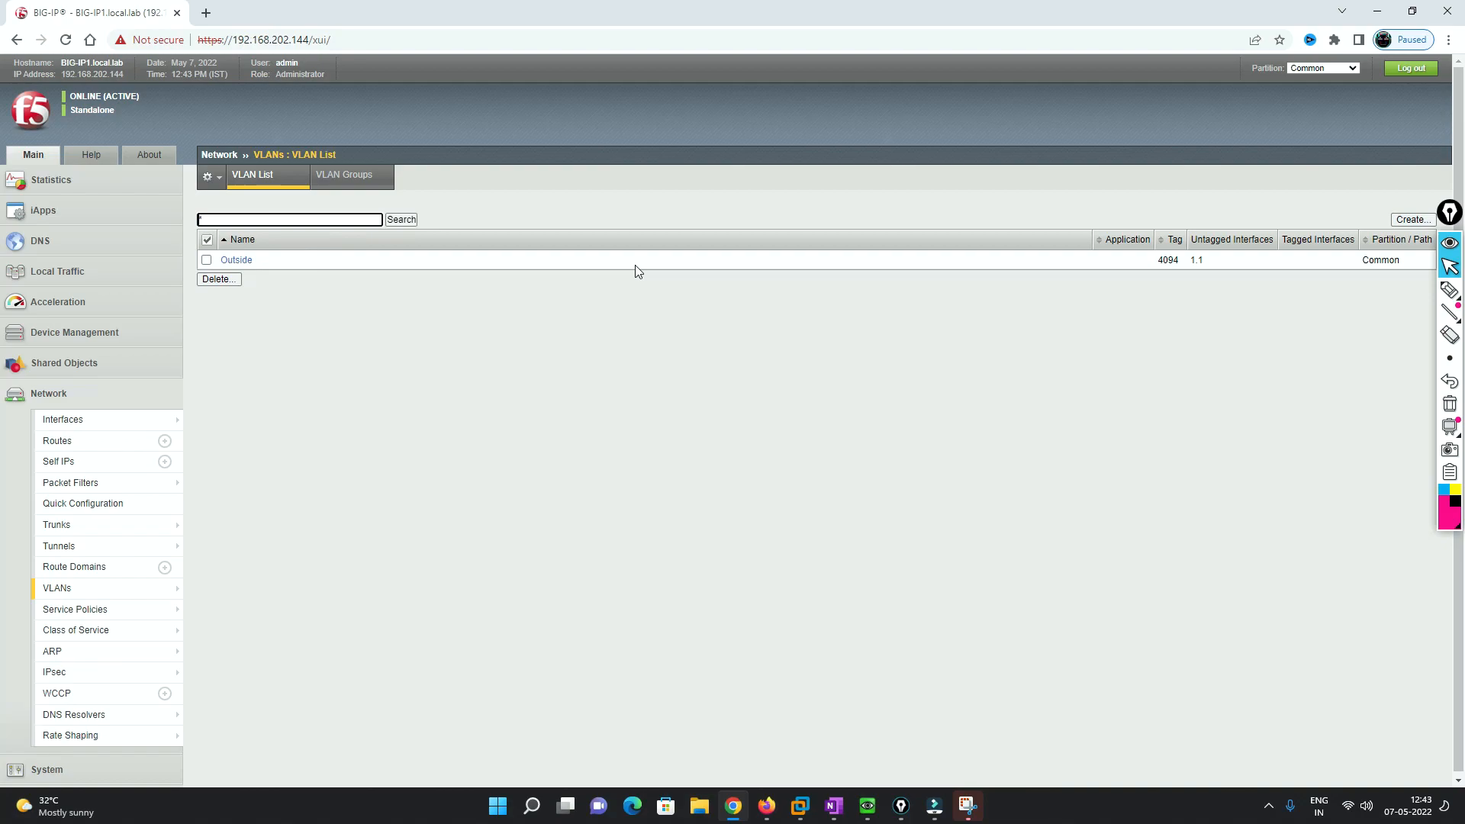
left_click(1411, 219)
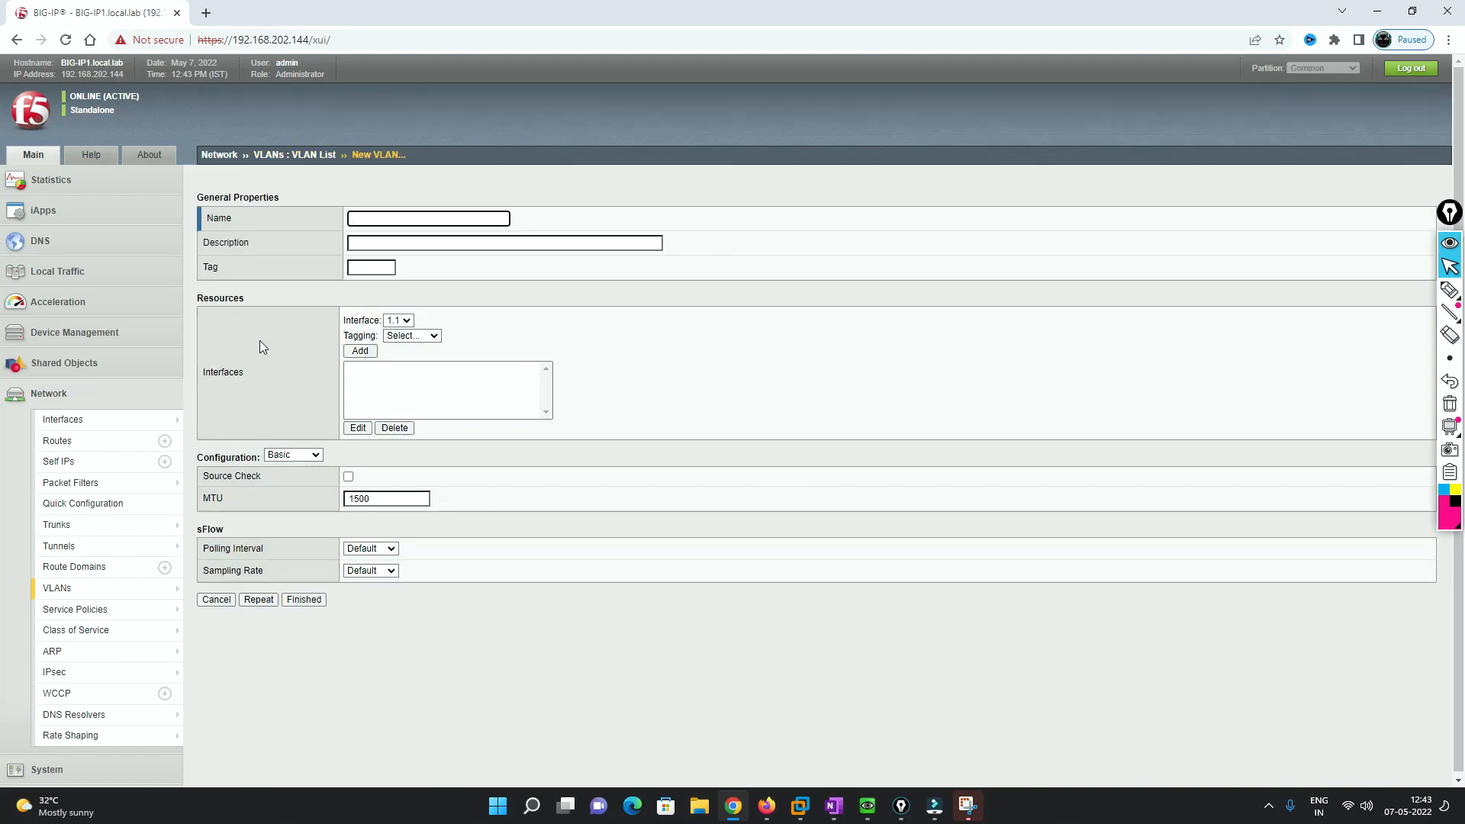
left_click(362, 219)
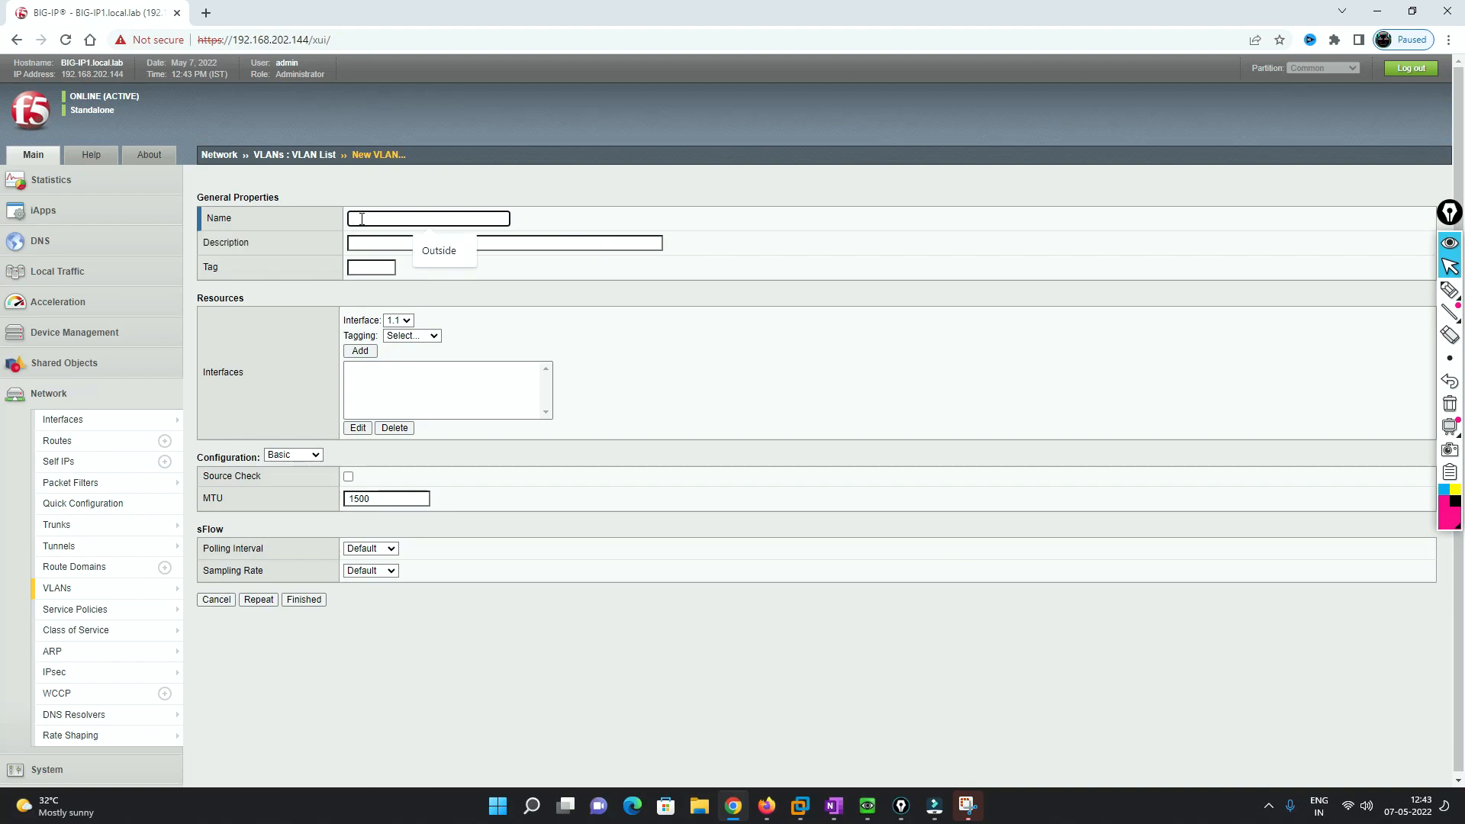
type("Inside")
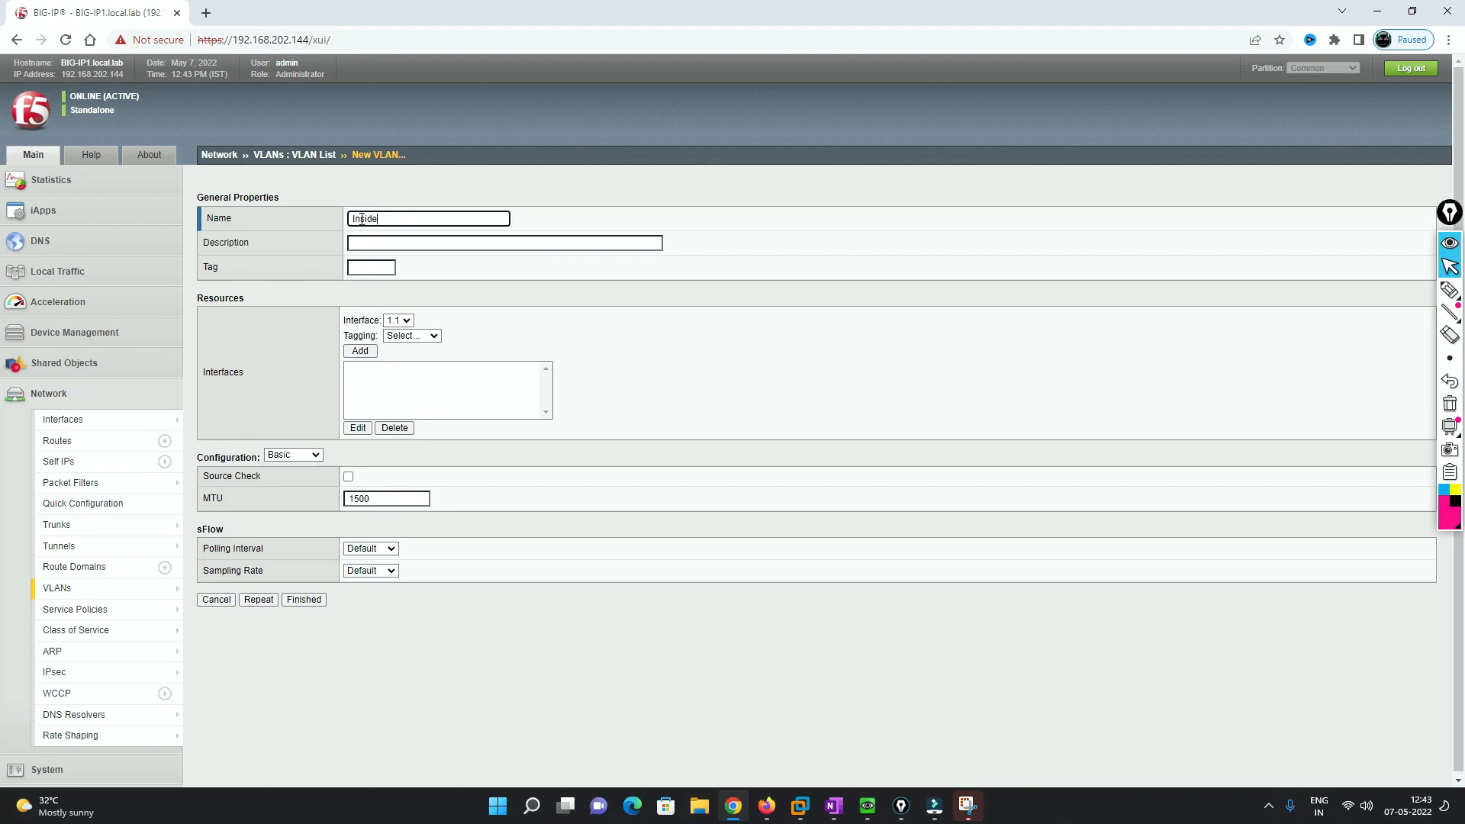
- Add interface 1.2 as untagged to the Inside VLAN and save it
left_click(412, 320)
left_click(412, 347)
left_click(426, 337)
left_click(411, 373)
left_click(360, 351)
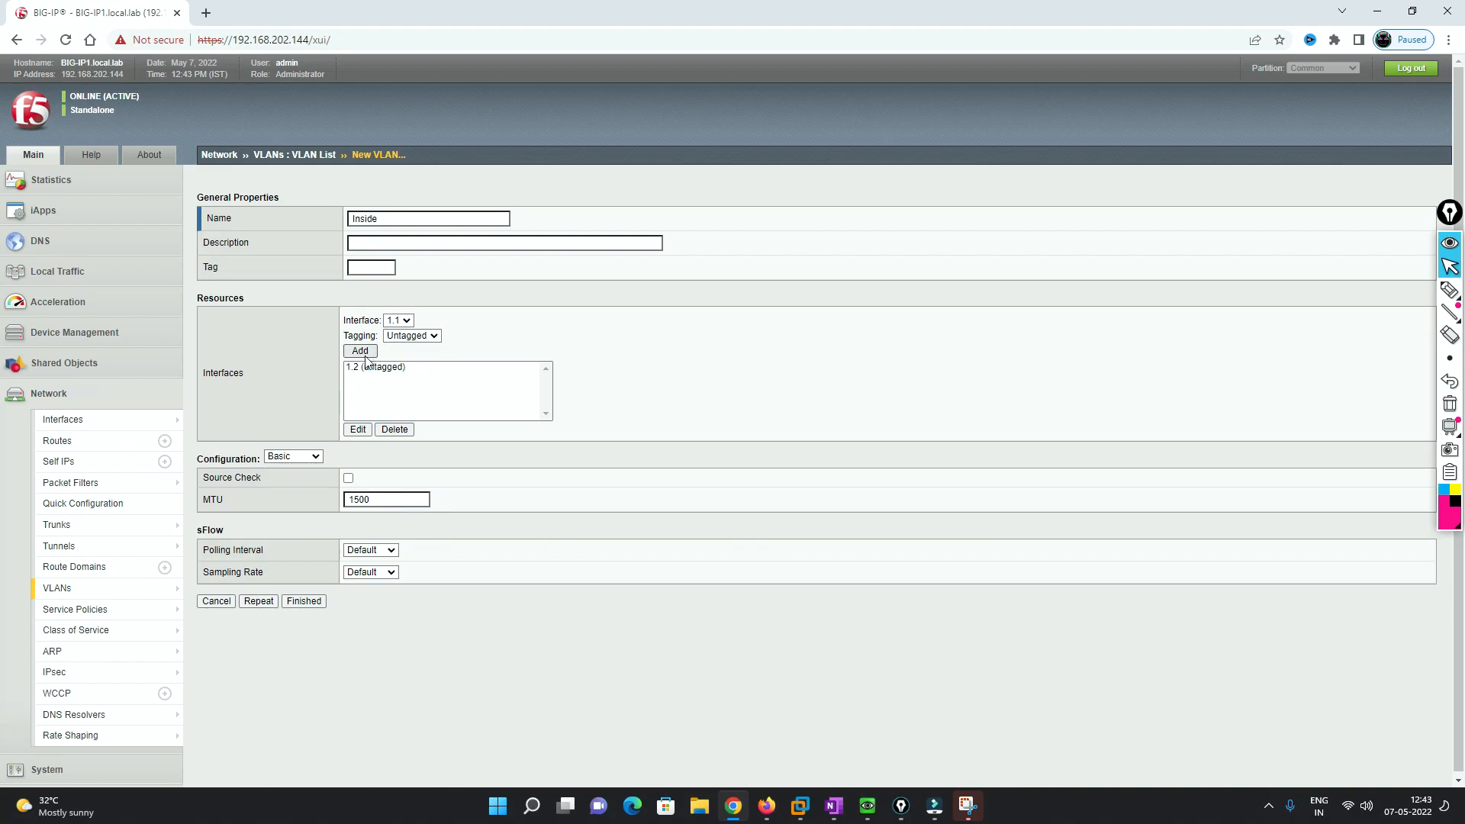
left_click(304, 601)
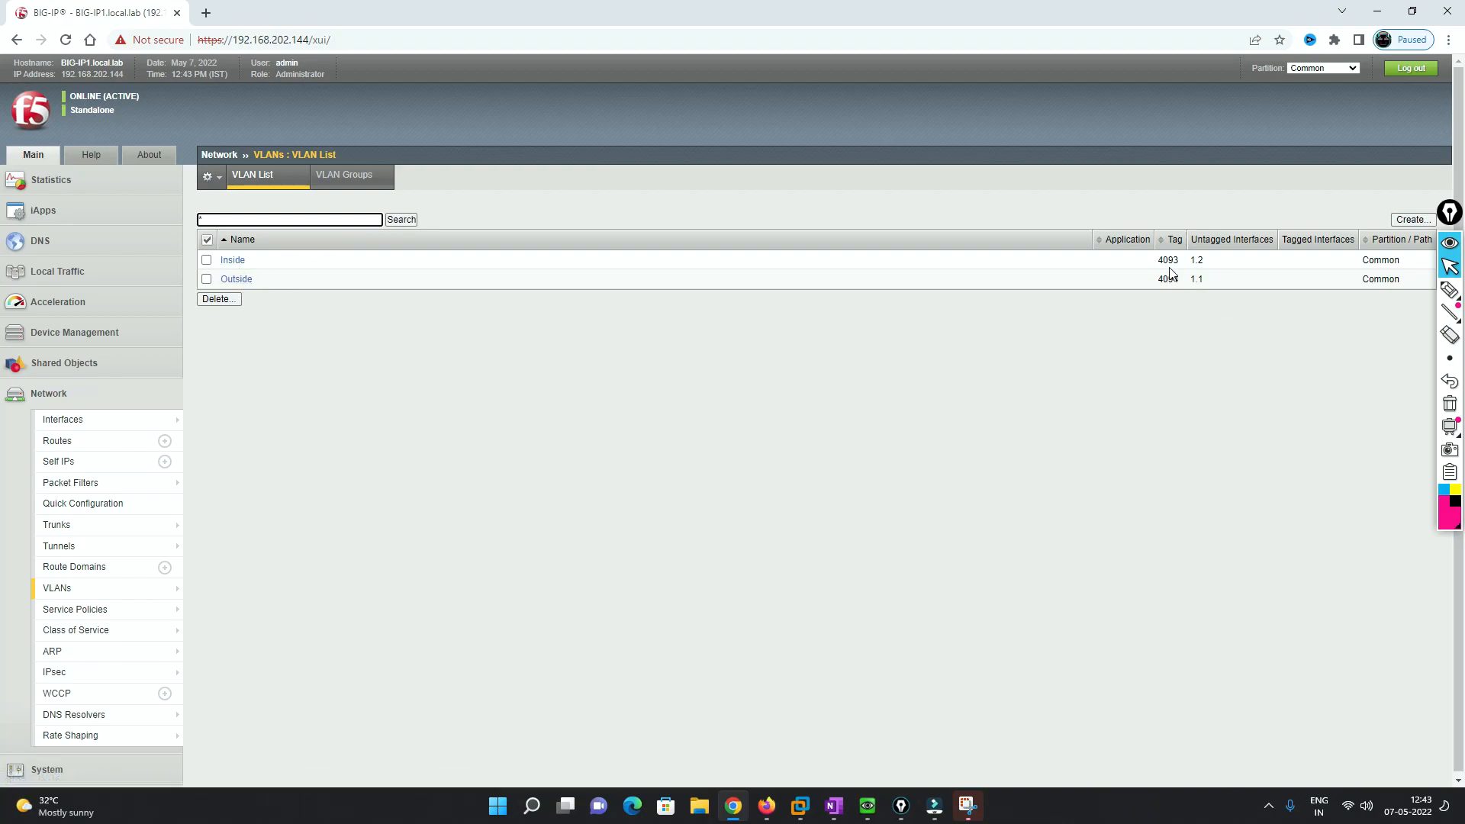
- Confirm interfaces 1.1 and 1.2 are UP in the Interface List, then minimize the browser
mouse_move(95, 425)
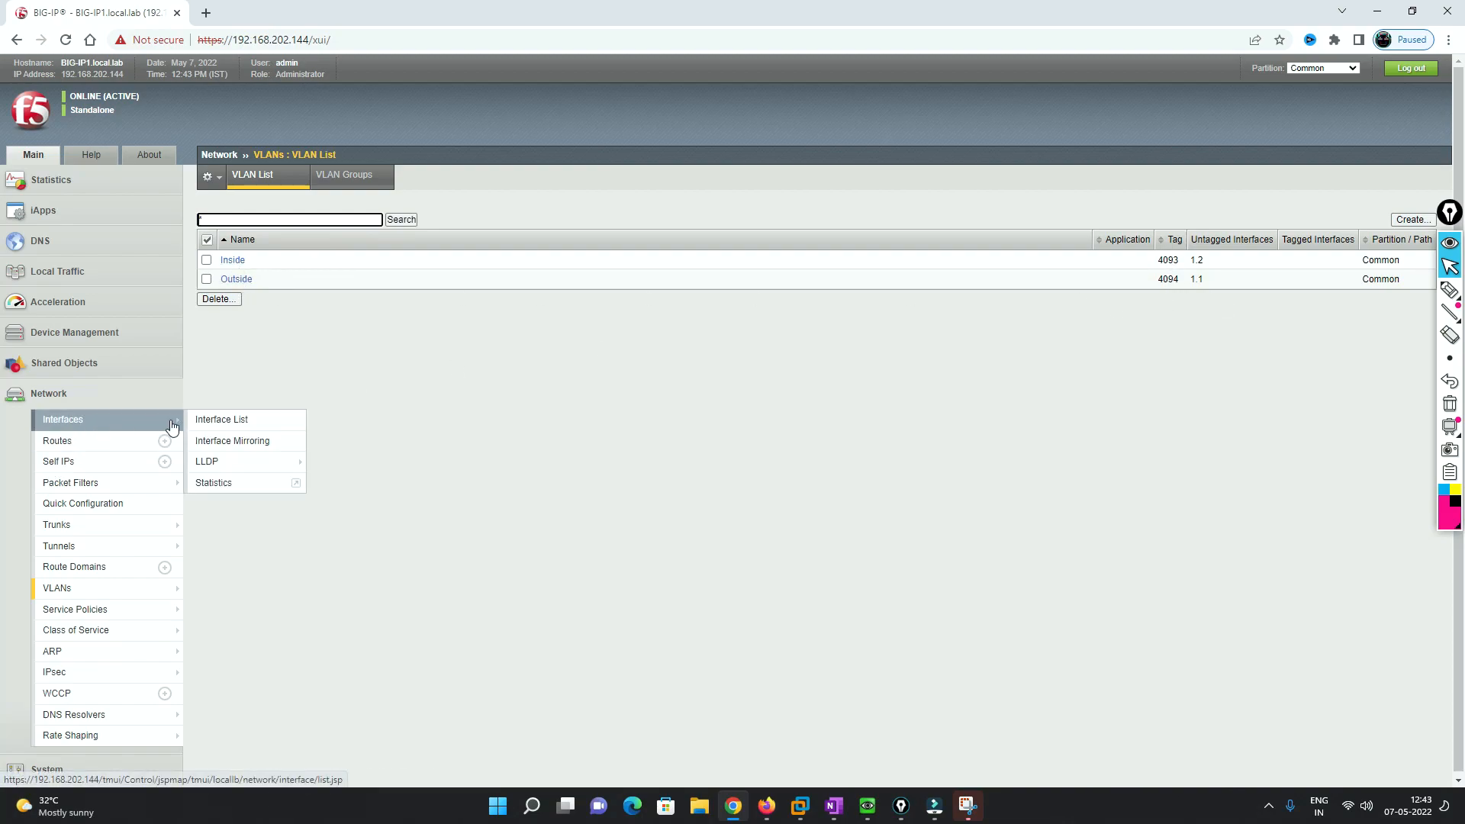
left_click(199, 424)
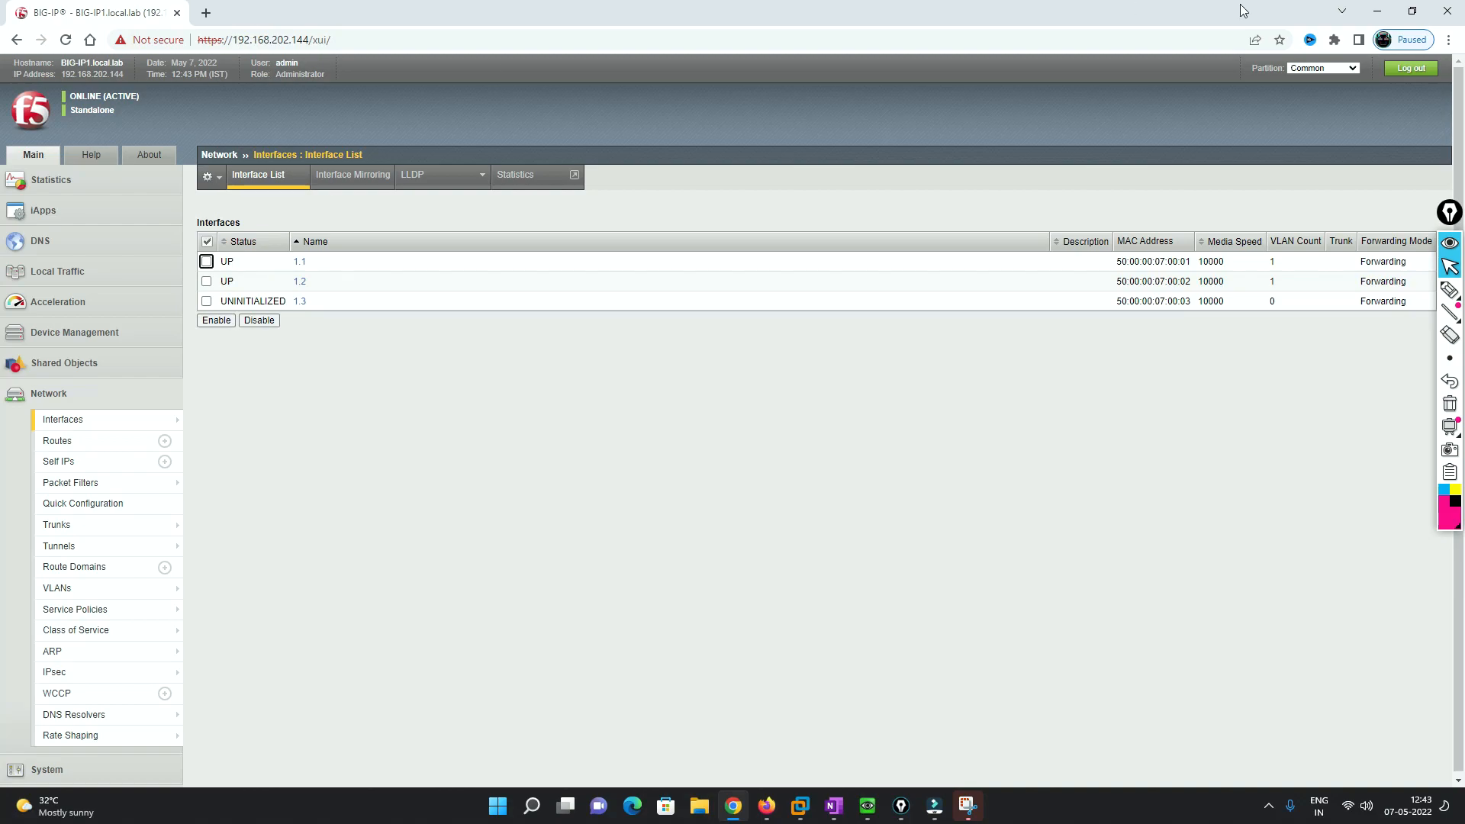
left_click(1378, 11)
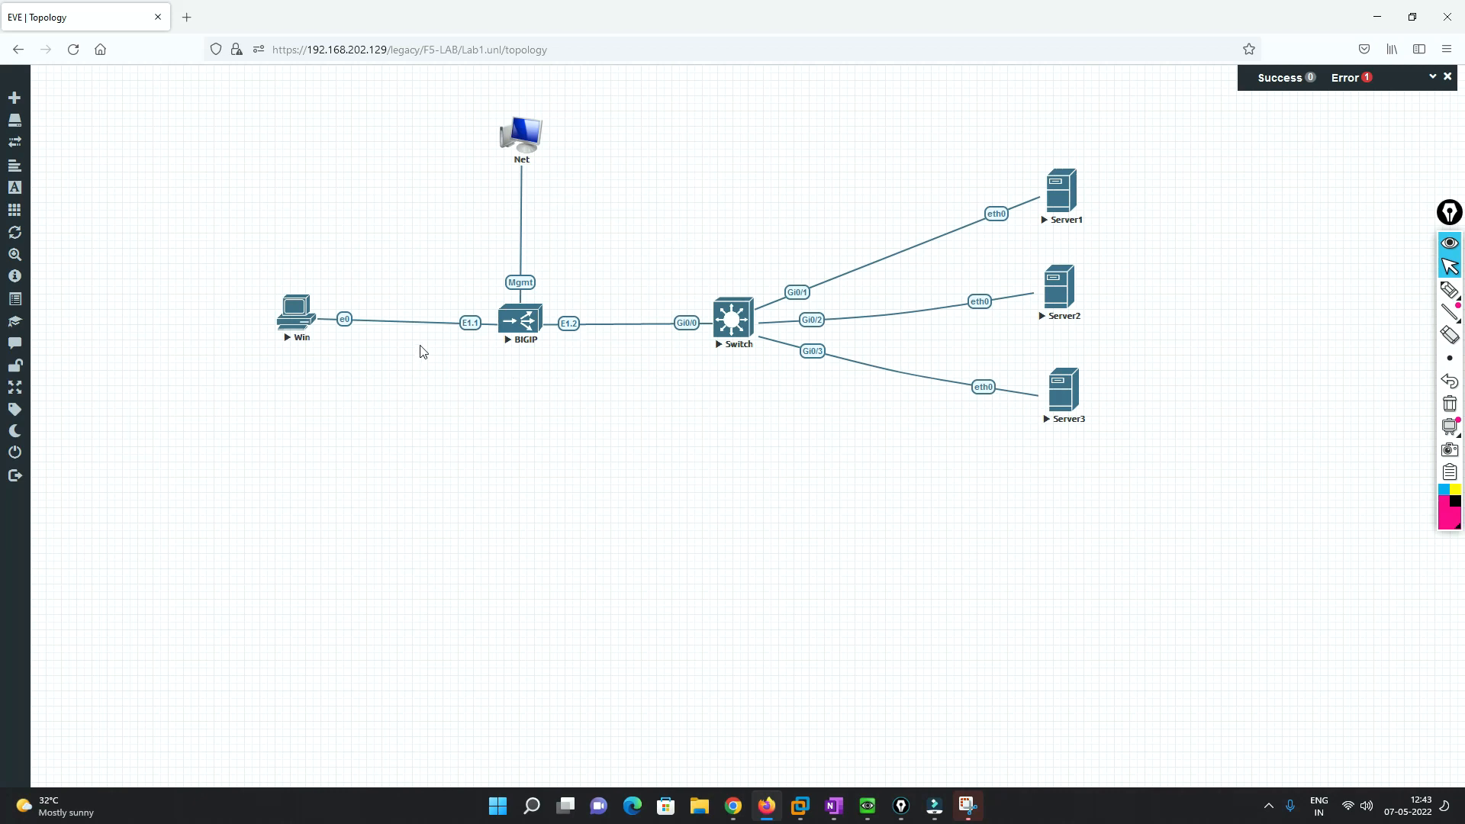
- Look over the Win and BIGIP nodes in EVE-NG, then bring the BIG-IP browser back
mouse_move(281, 322)
mouse_move(525, 336)
left_click(742, 804)
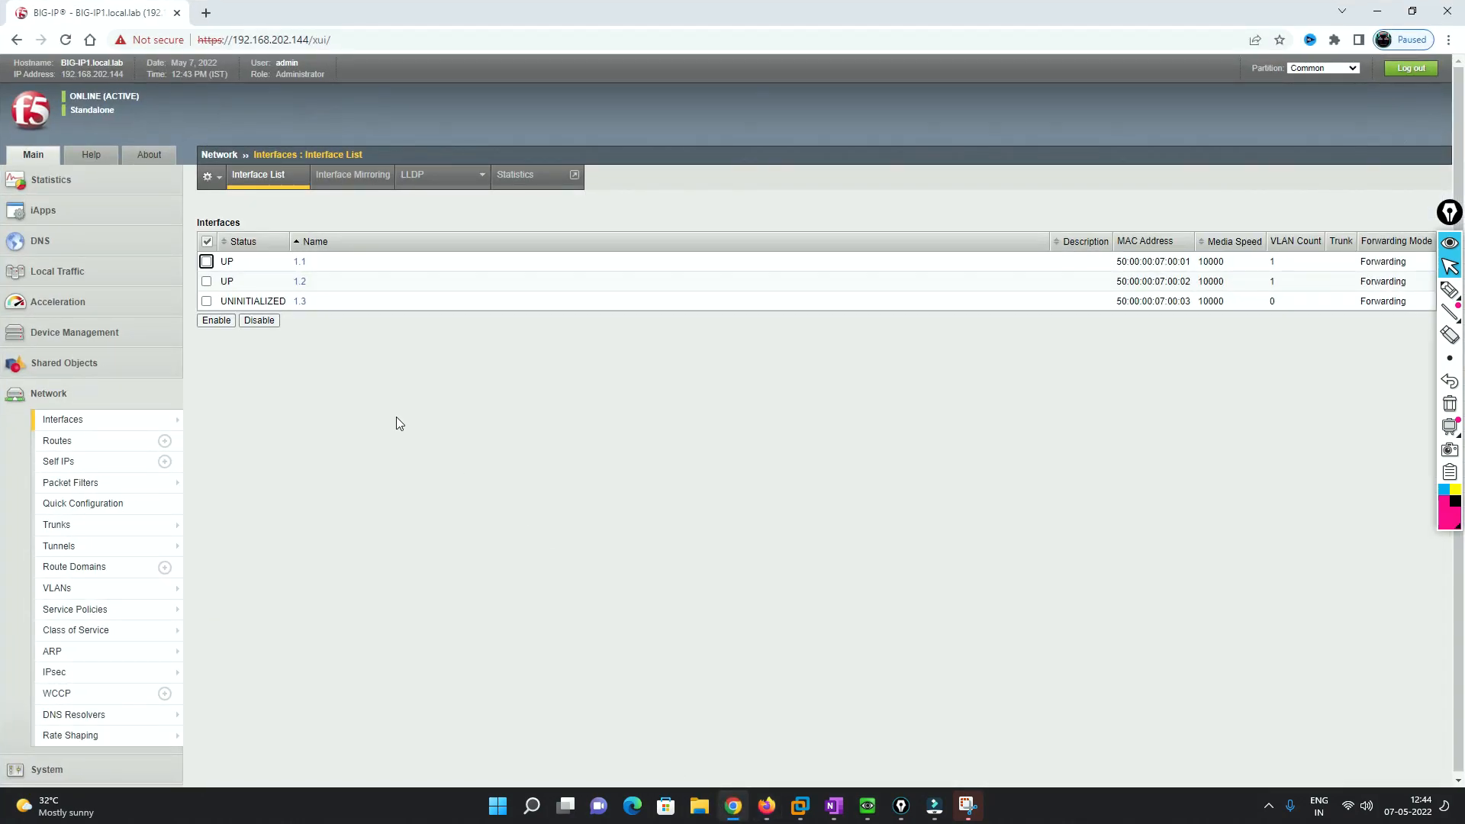
- Start a new self IP named Inside with address 192.168.10.10 and netmask 255.255.255.0
left_click(110, 464)
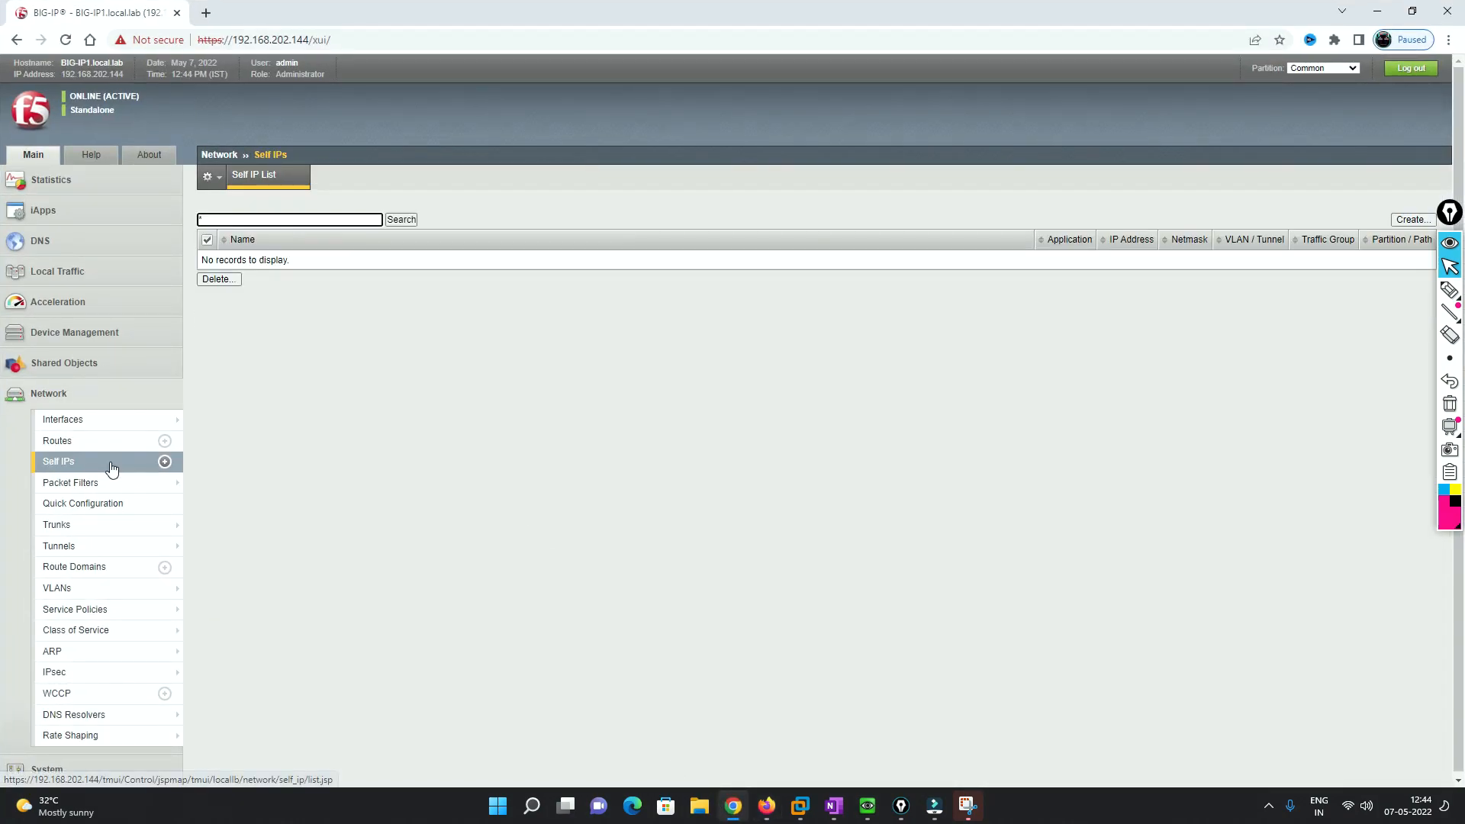
left_click(1412, 219)
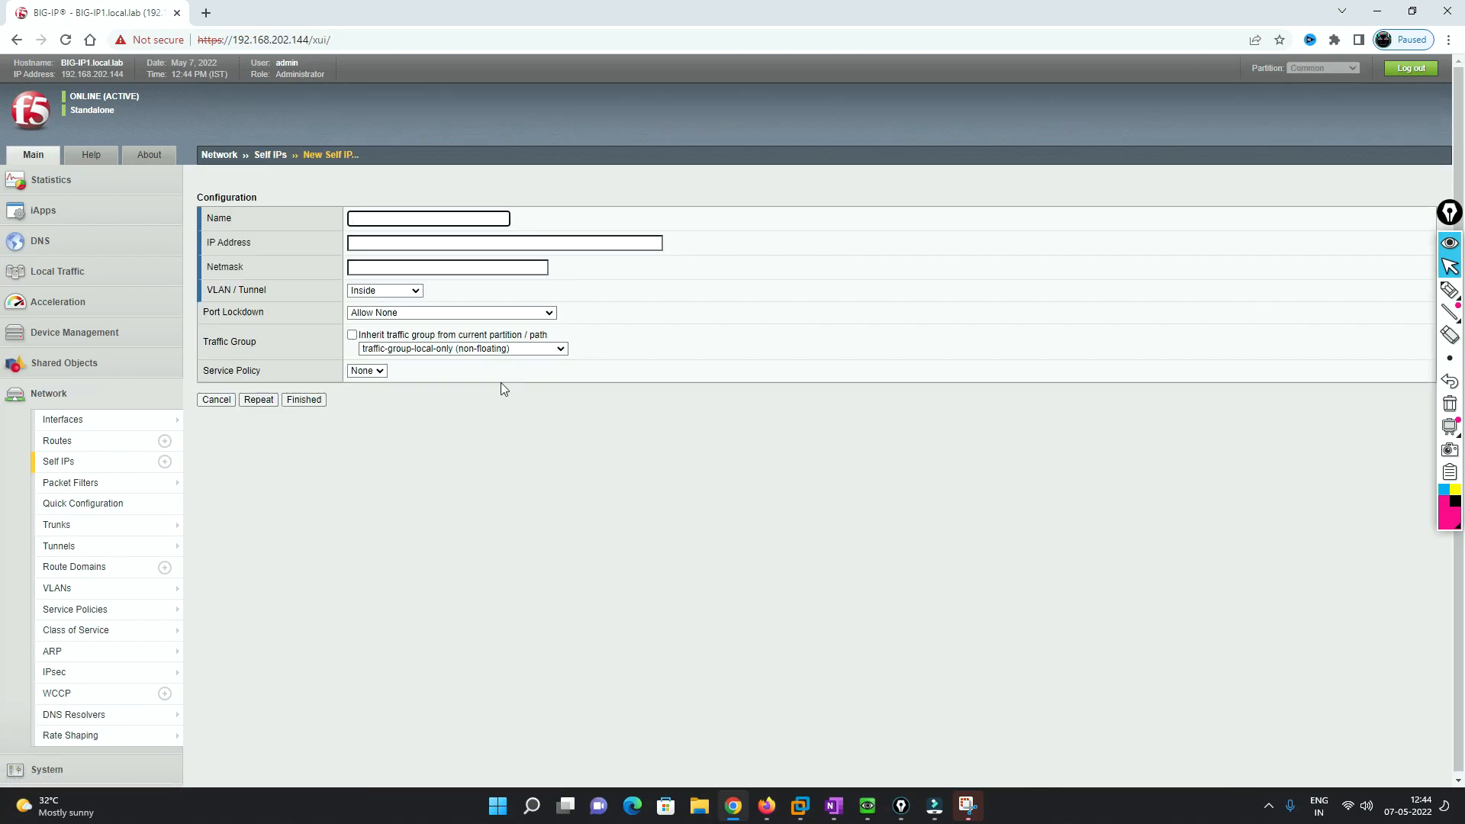
left_click(374, 217)
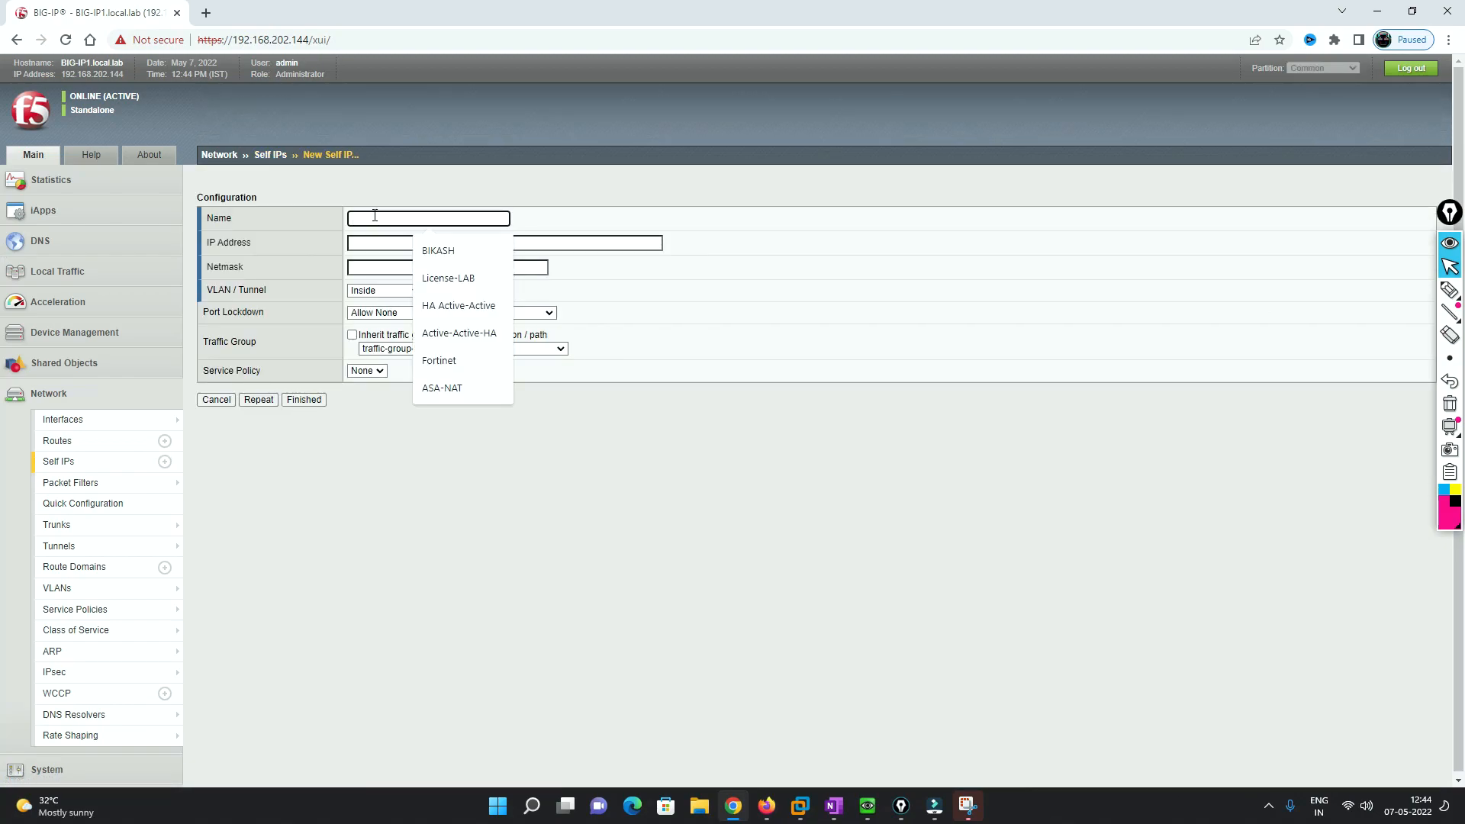
type("Inside")
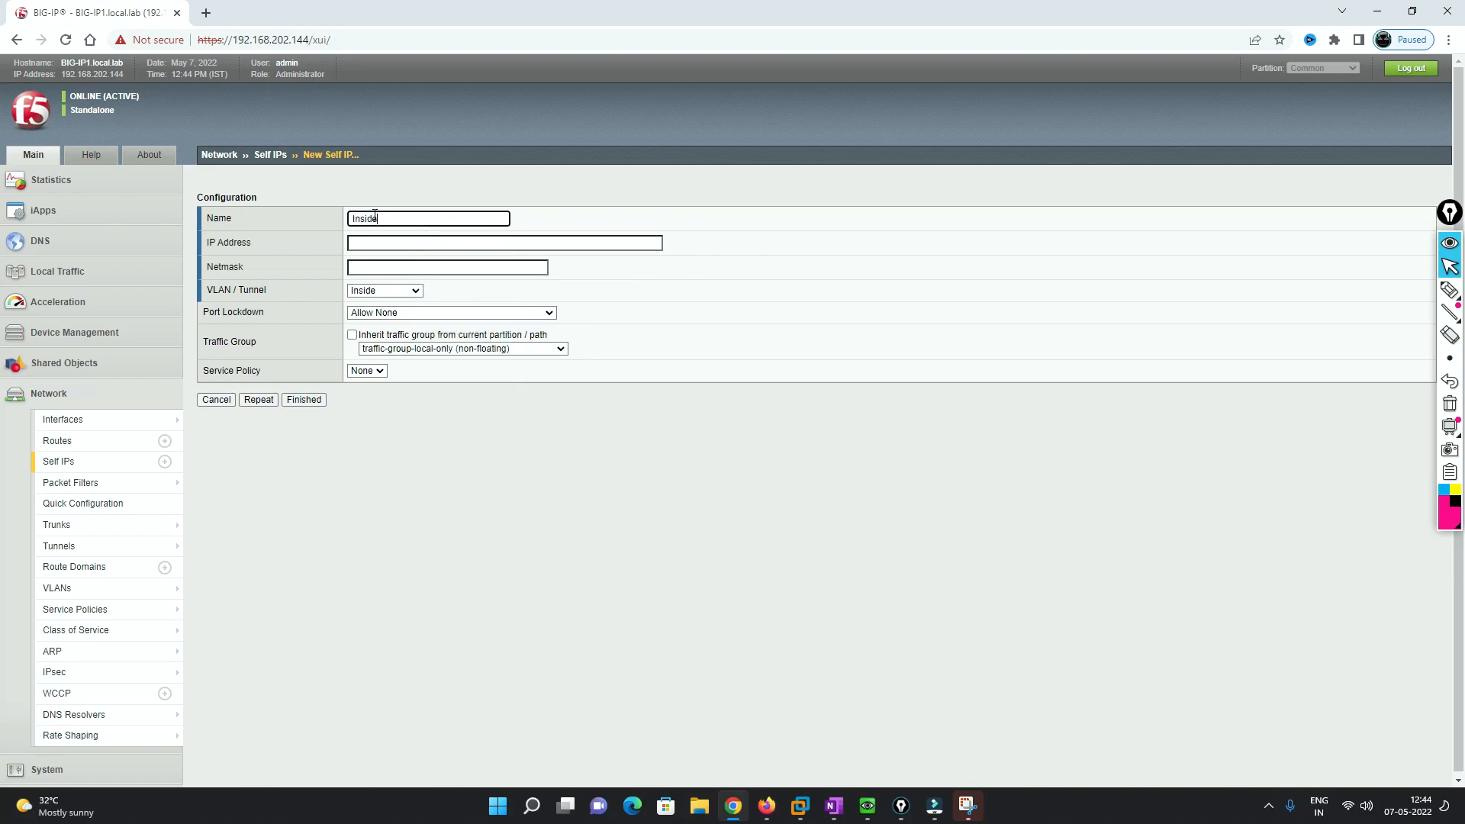
left_click(374, 244)
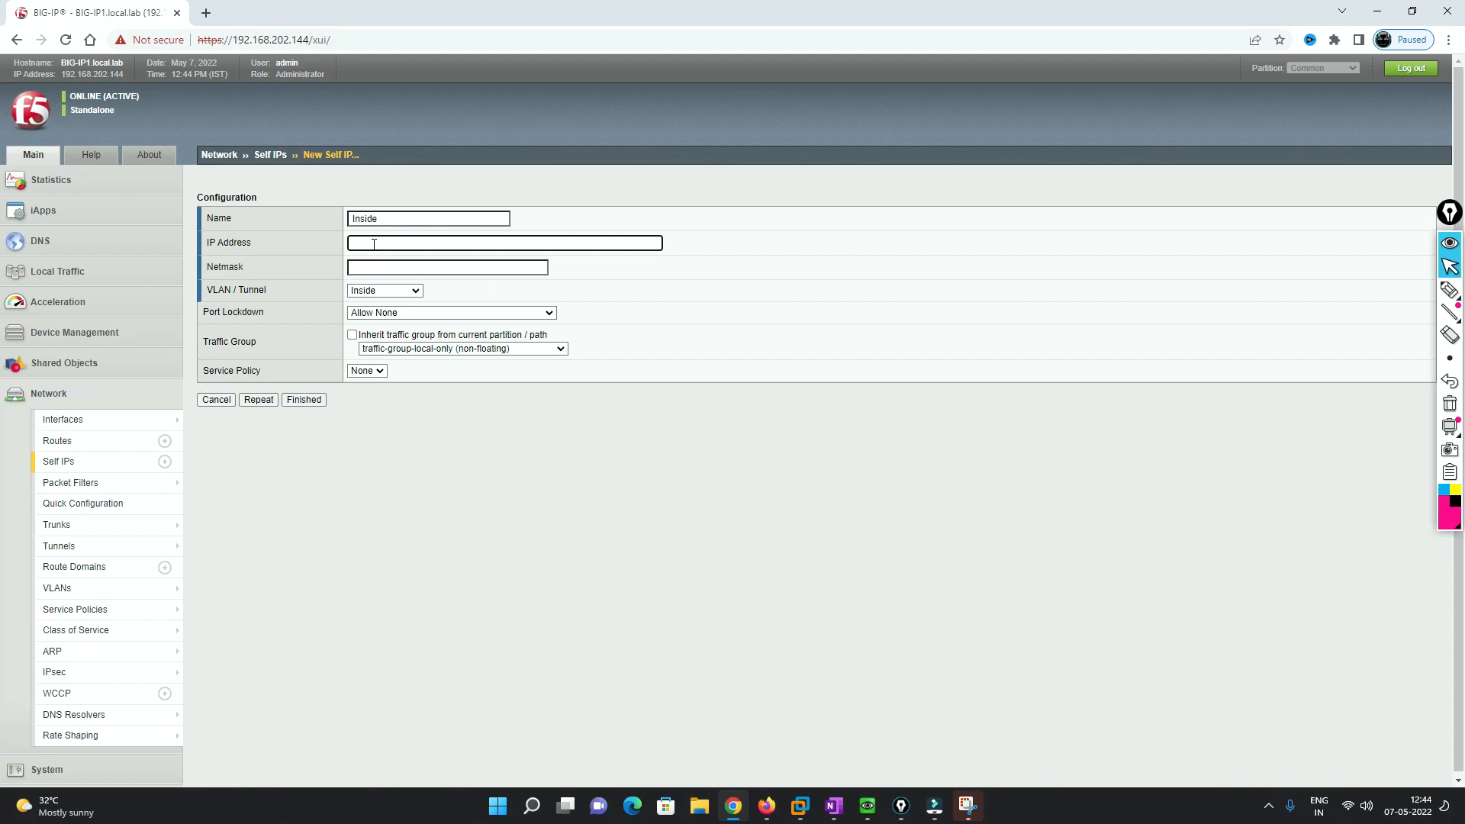
type("192.168.10.")
left_click(368, 268)
type("255.255.255.0")
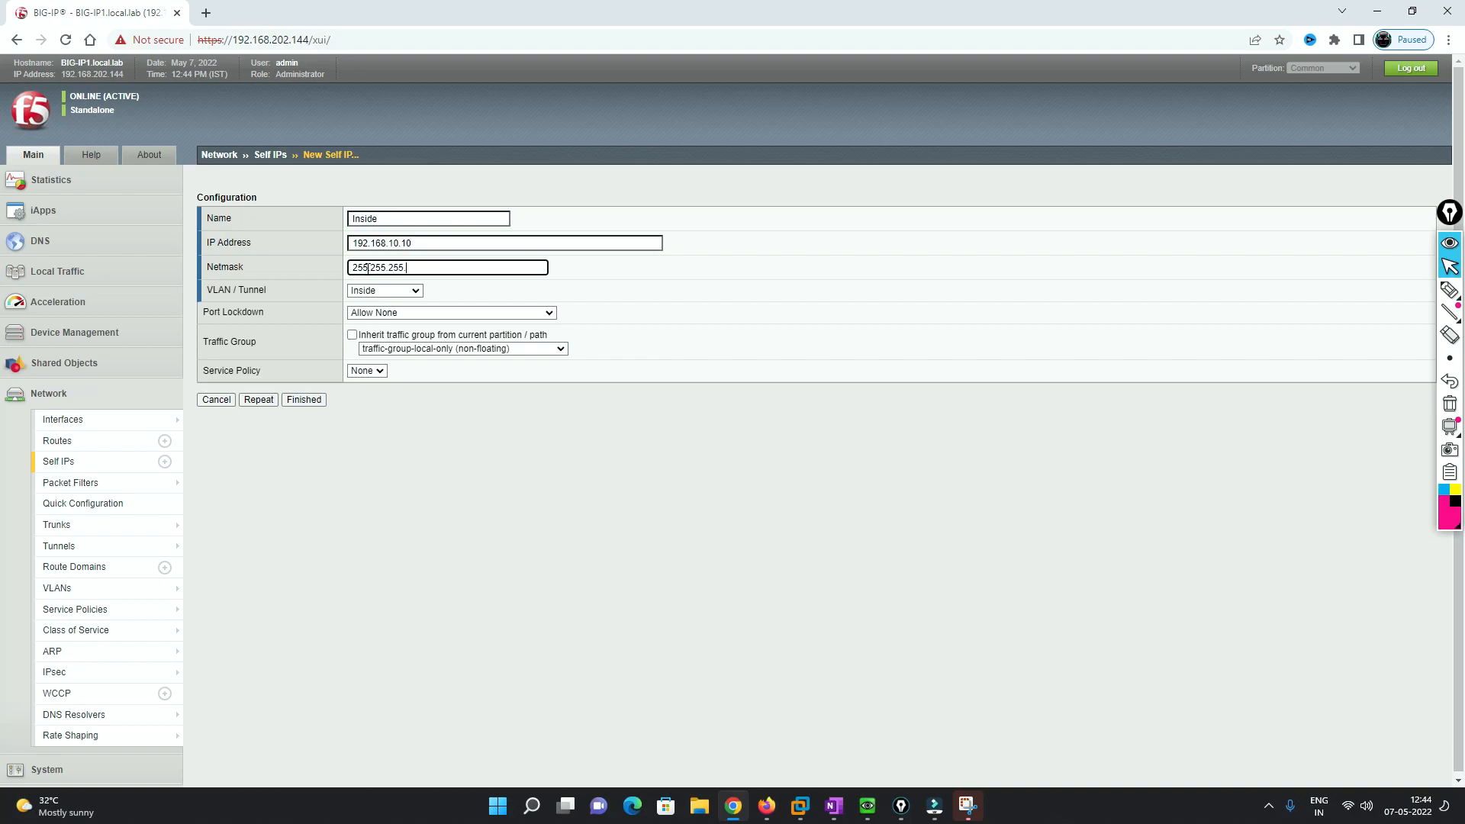
- Put the Inside self IP on VLAN Inside with port lockdown Allow None, and save with Repeat
left_click(415, 291)
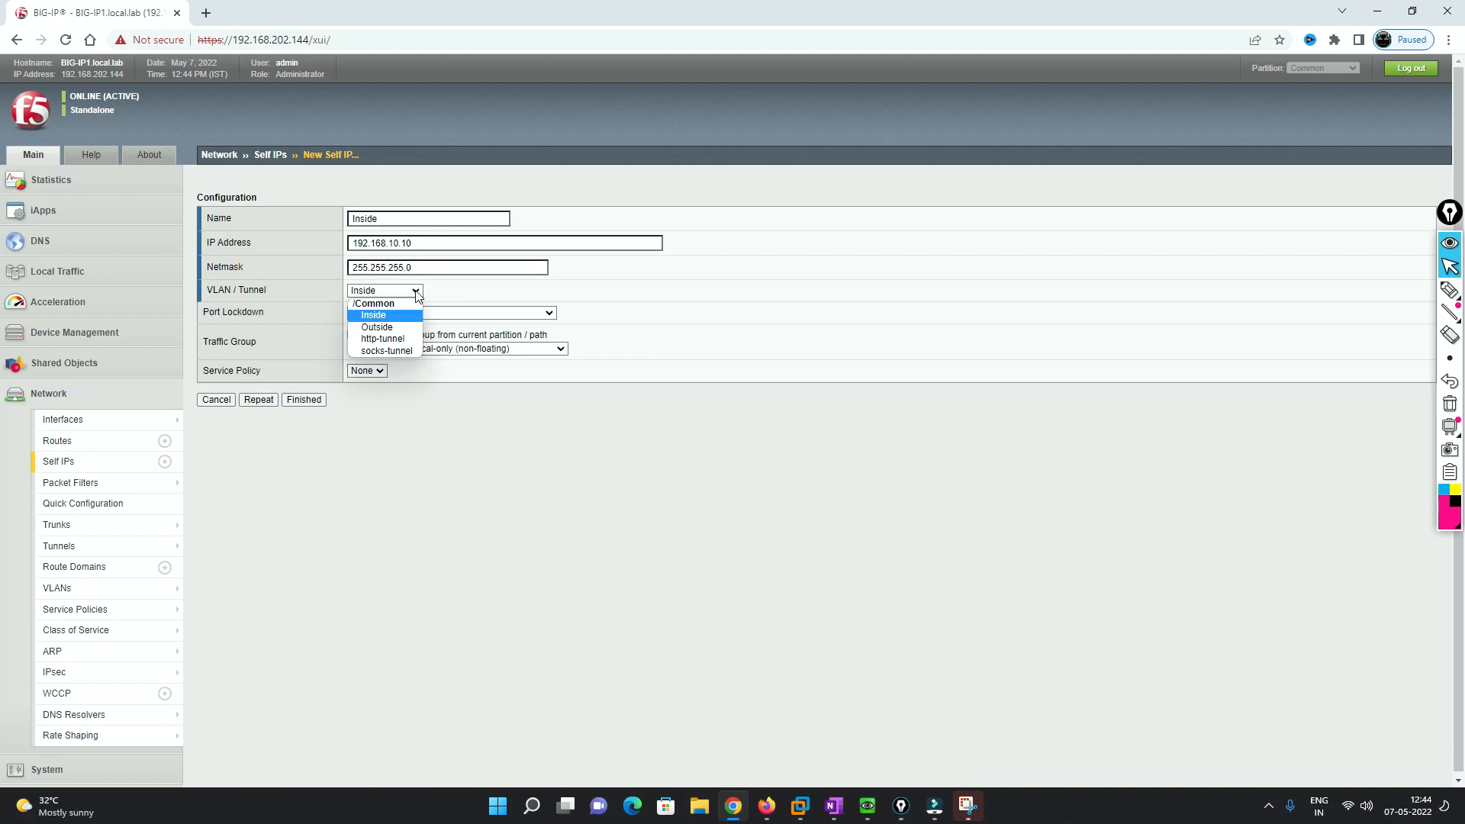
left_click(382, 317)
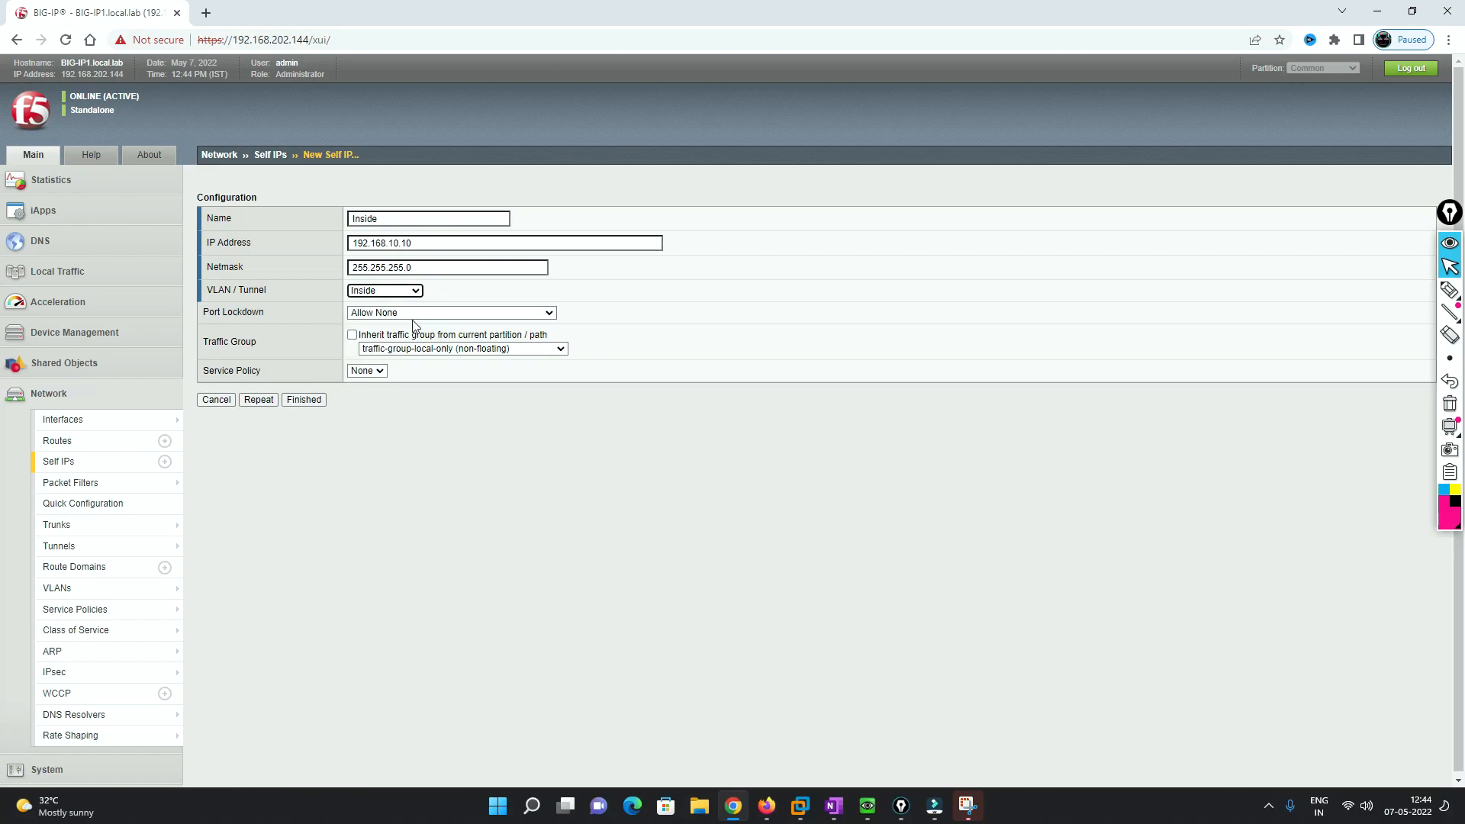
left_click(417, 314)
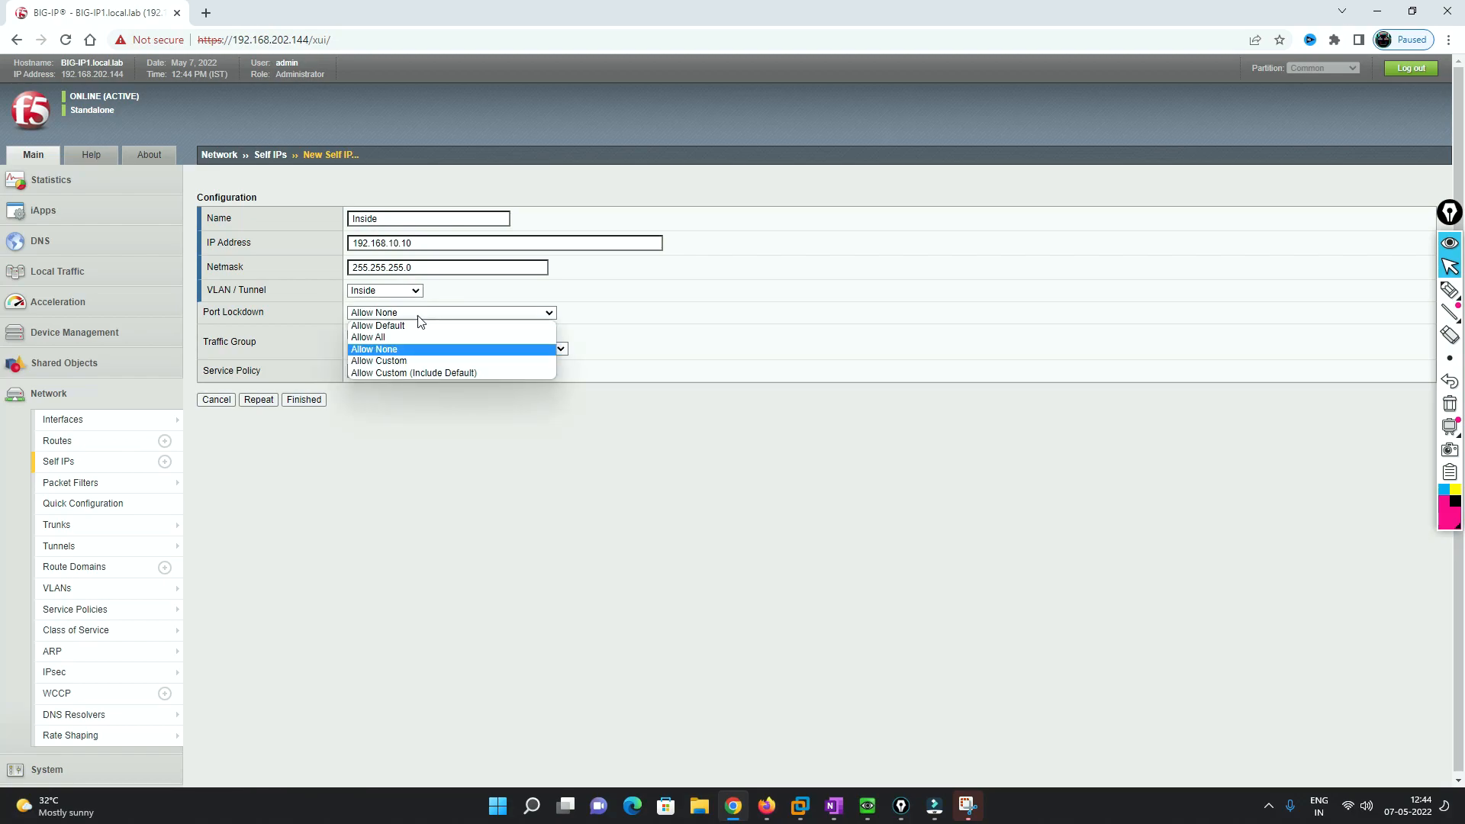
left_click(273, 313)
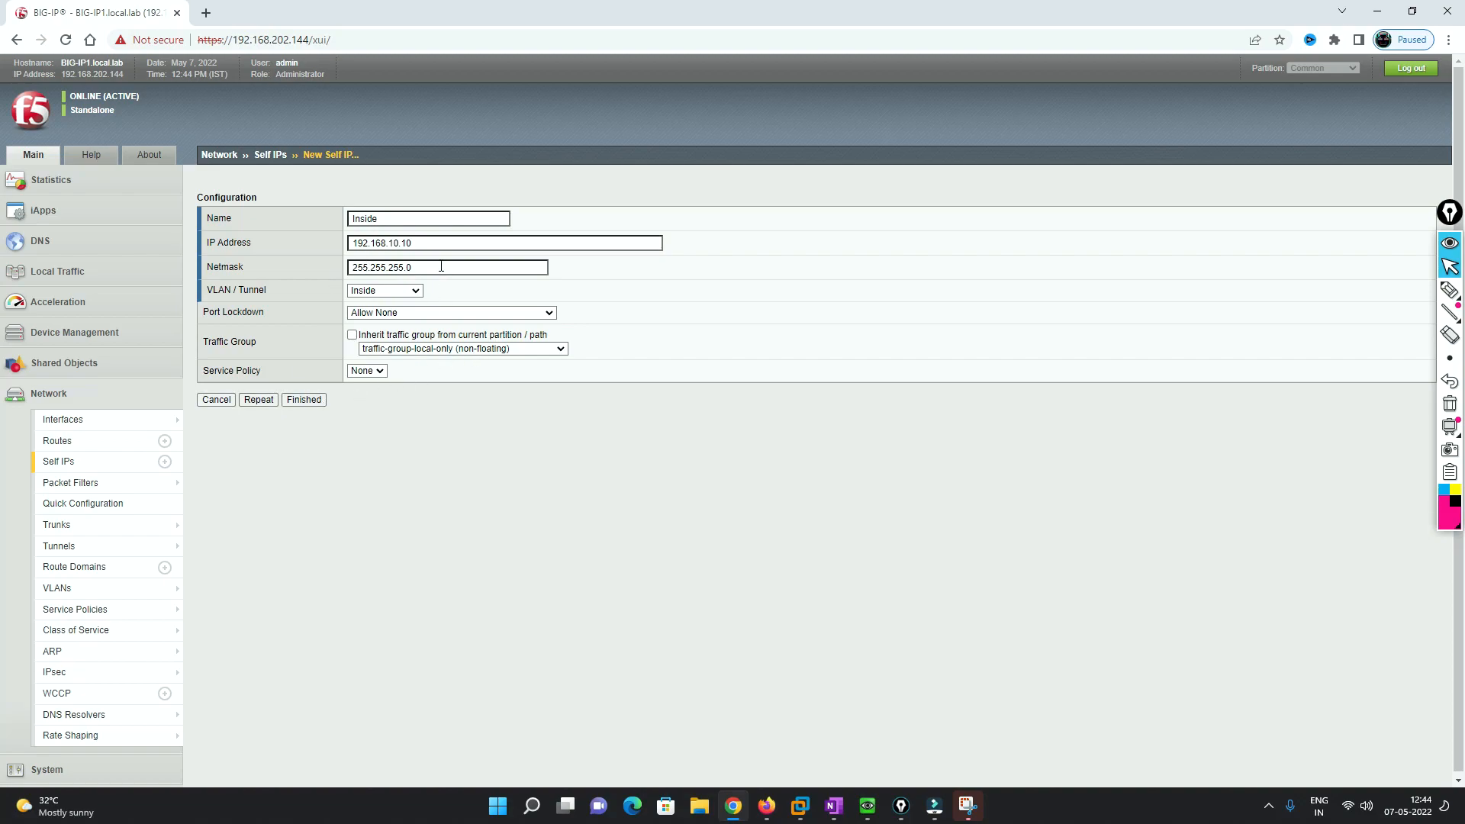
left_click(257, 402)
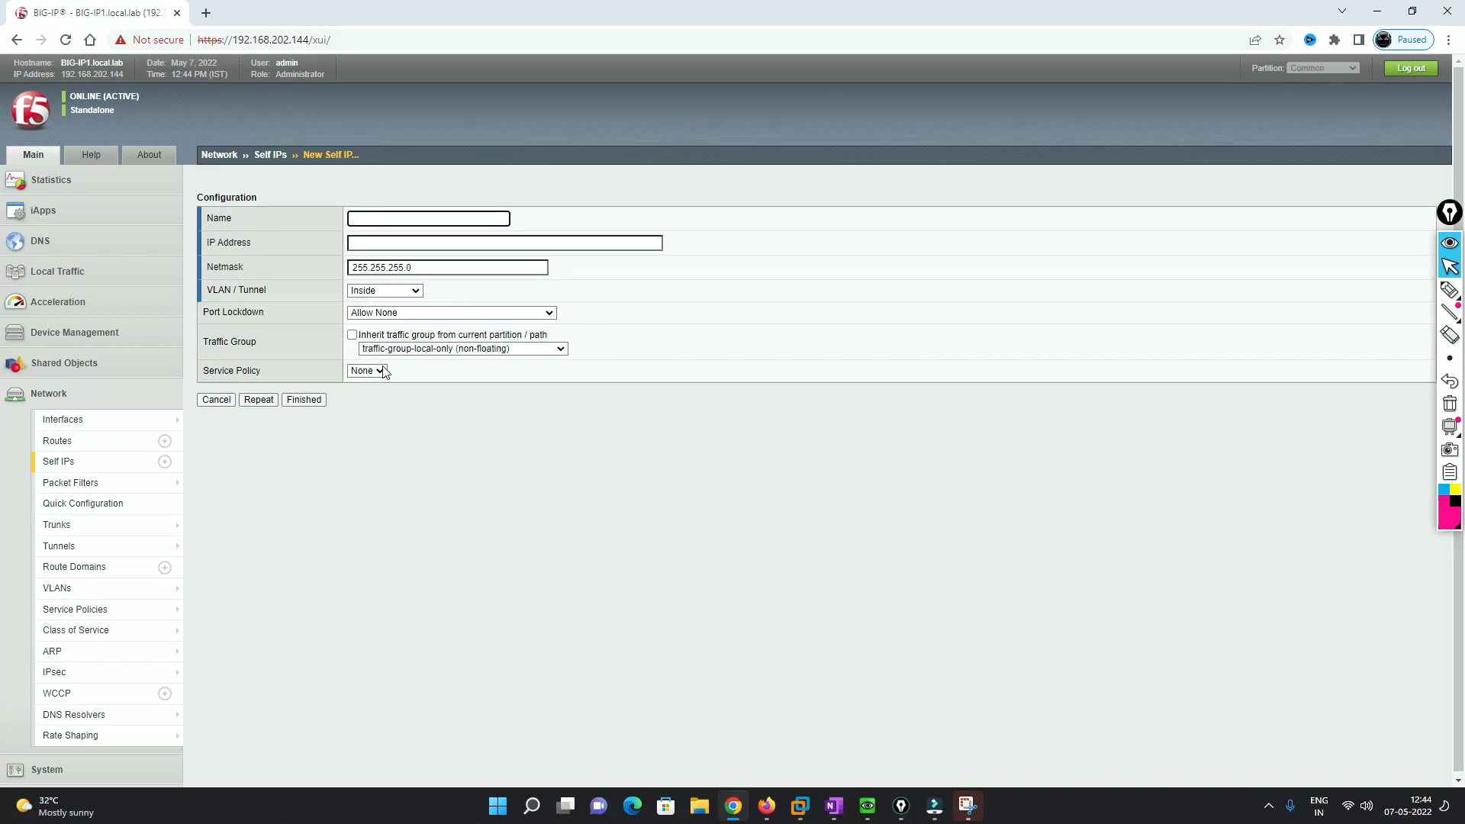
- Add self IP Outside at 200.1.1.10/255.255.255.0 on VLAN Outside and finish
left_click(382, 216)
type("Outside")
key("Tab")
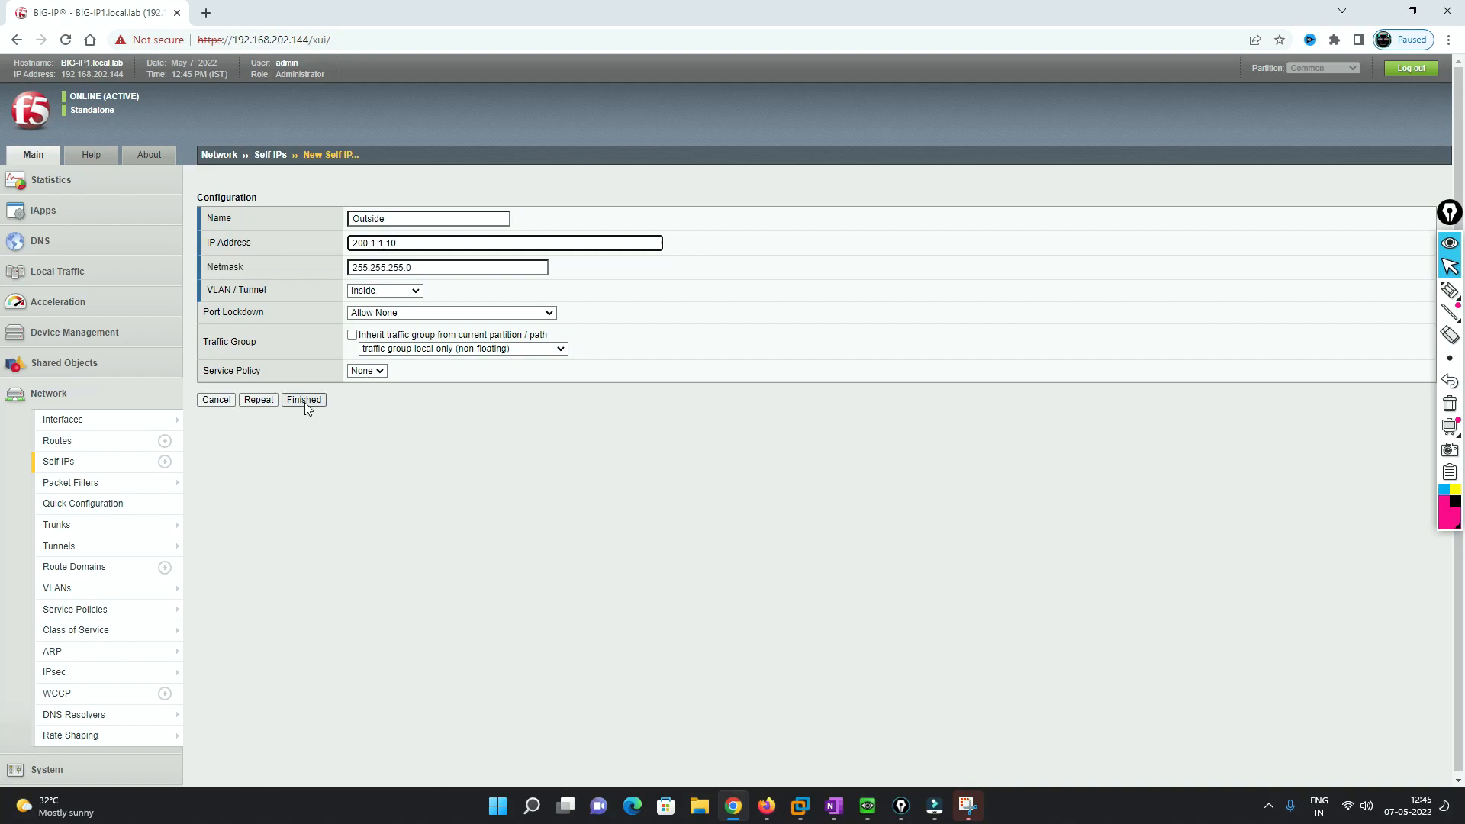
left_click(386, 291)
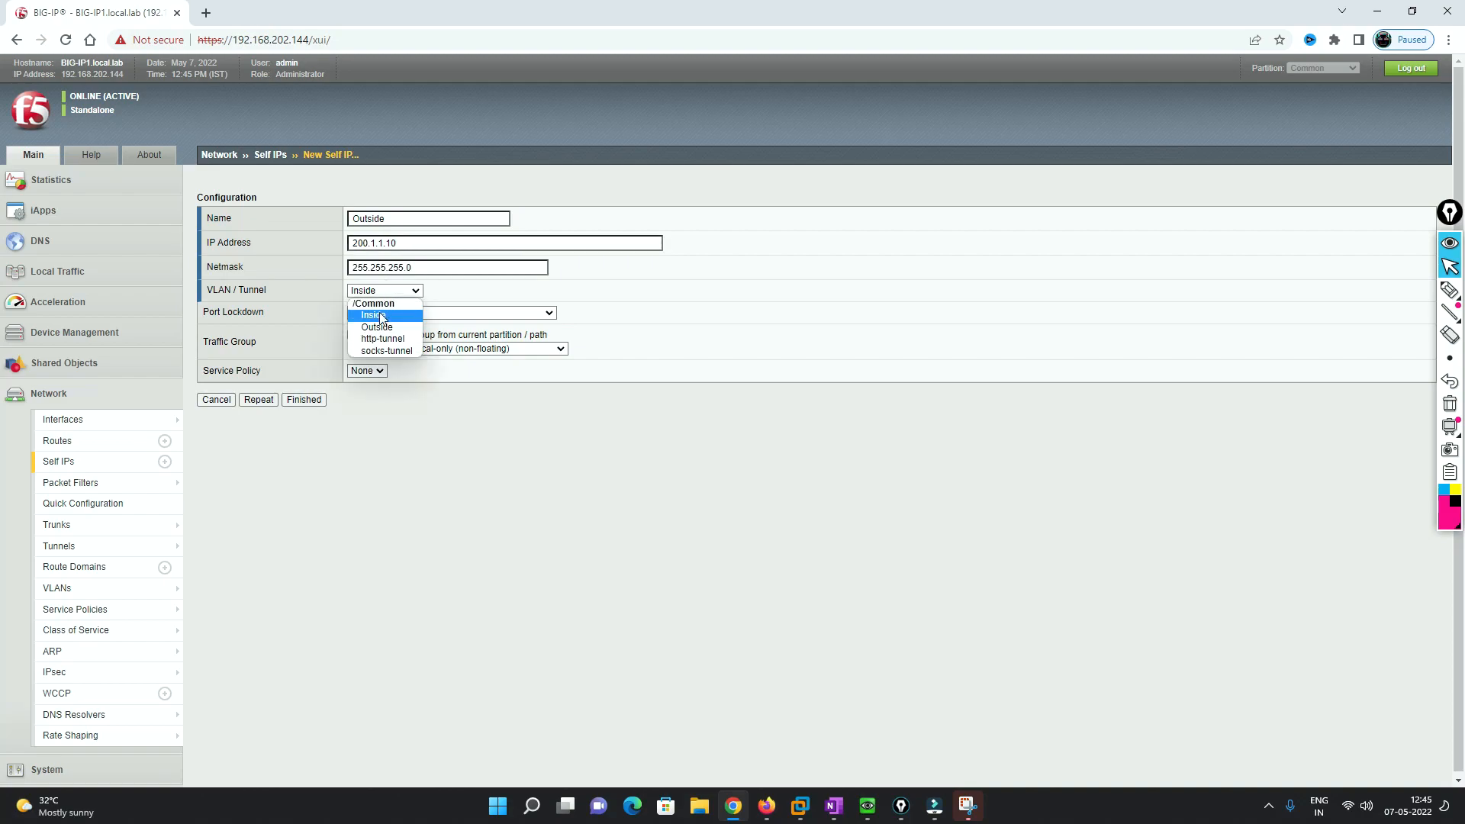
left_click(378, 323)
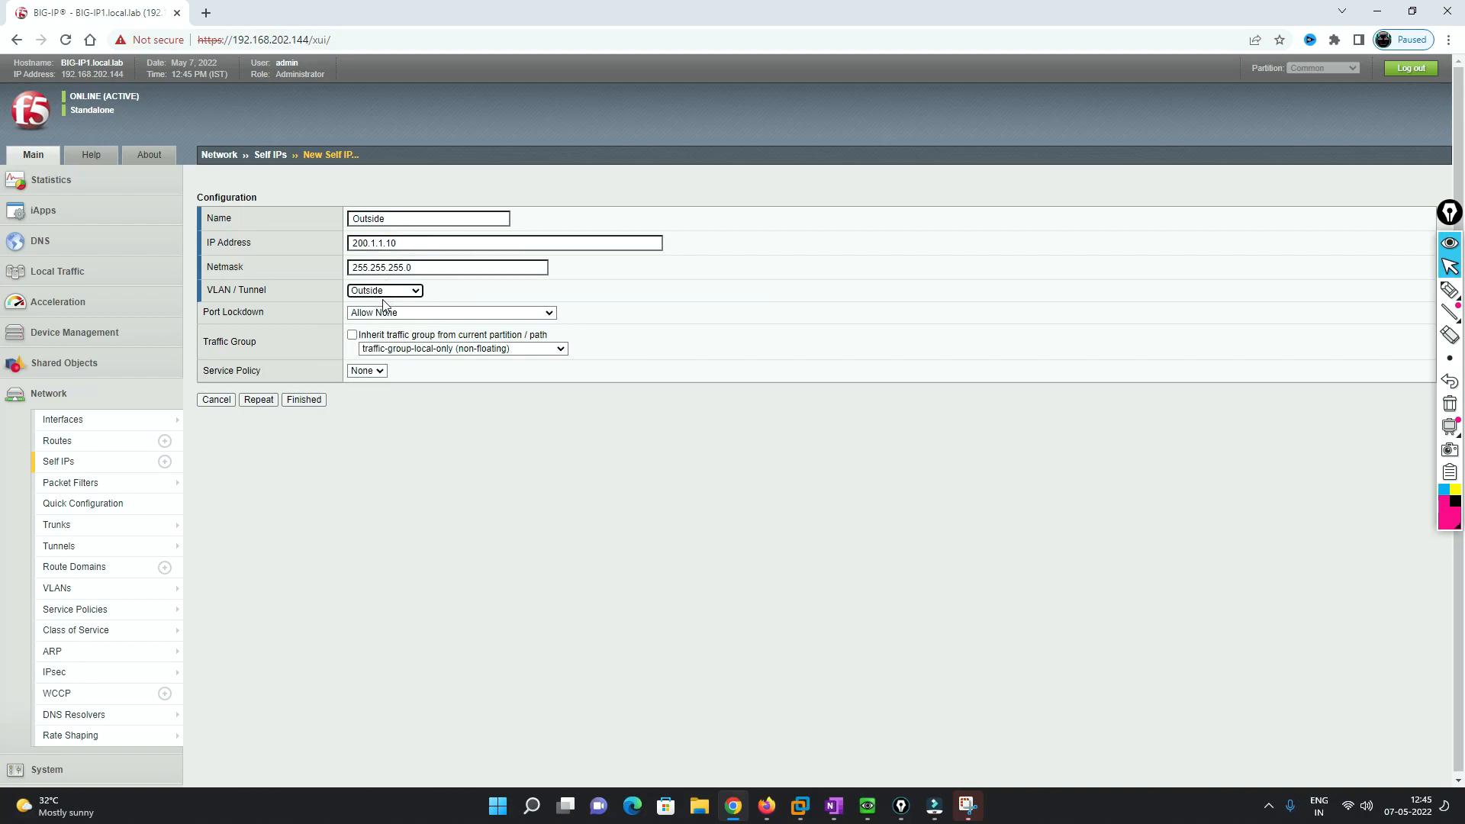
left_click(304, 402)
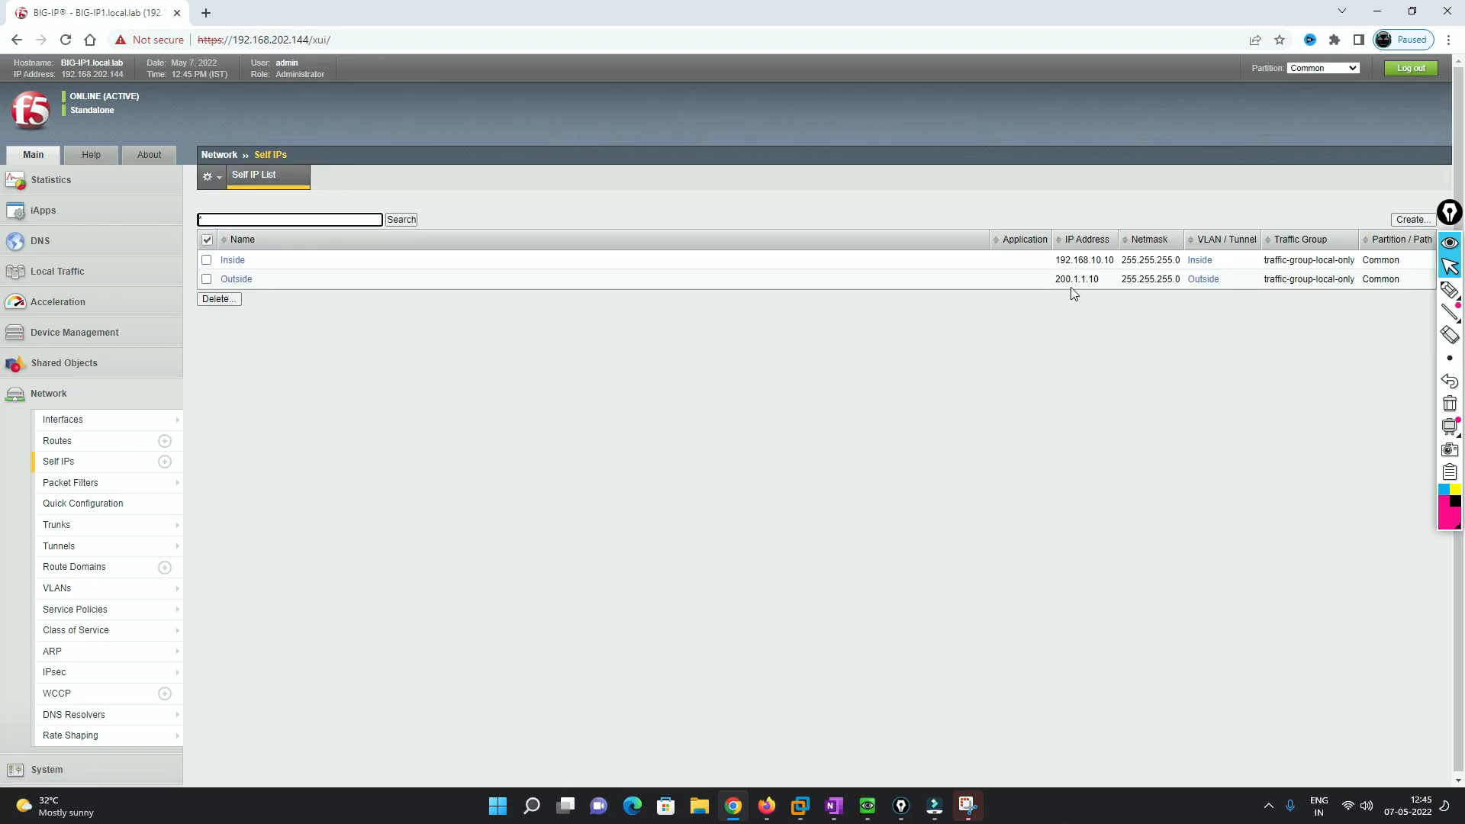
- Check interface 1.1's properties, return to the Self IP list, and switch to the EVE-NG topology
left_click(97, 422)
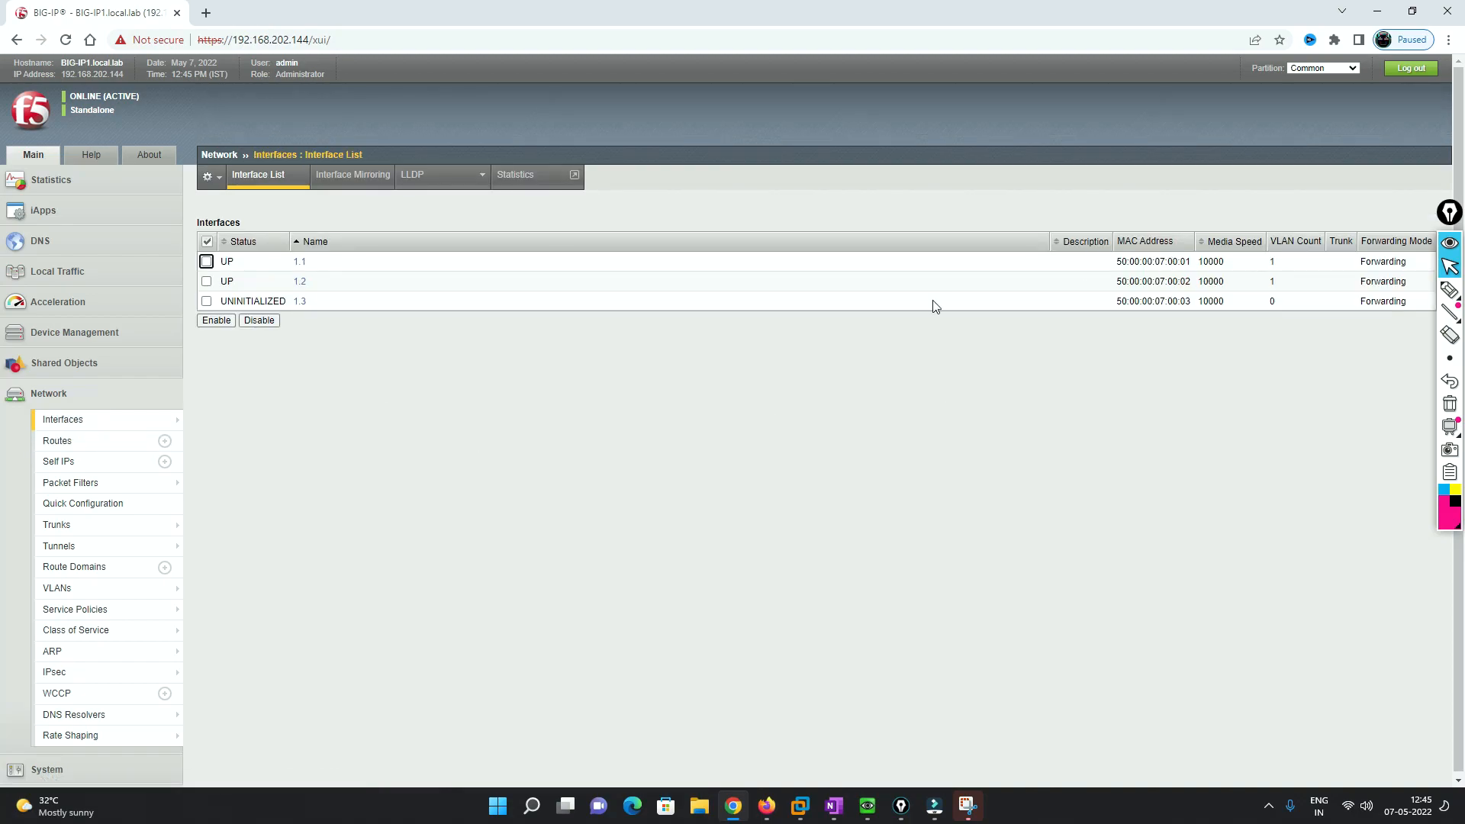
left_click(298, 262)
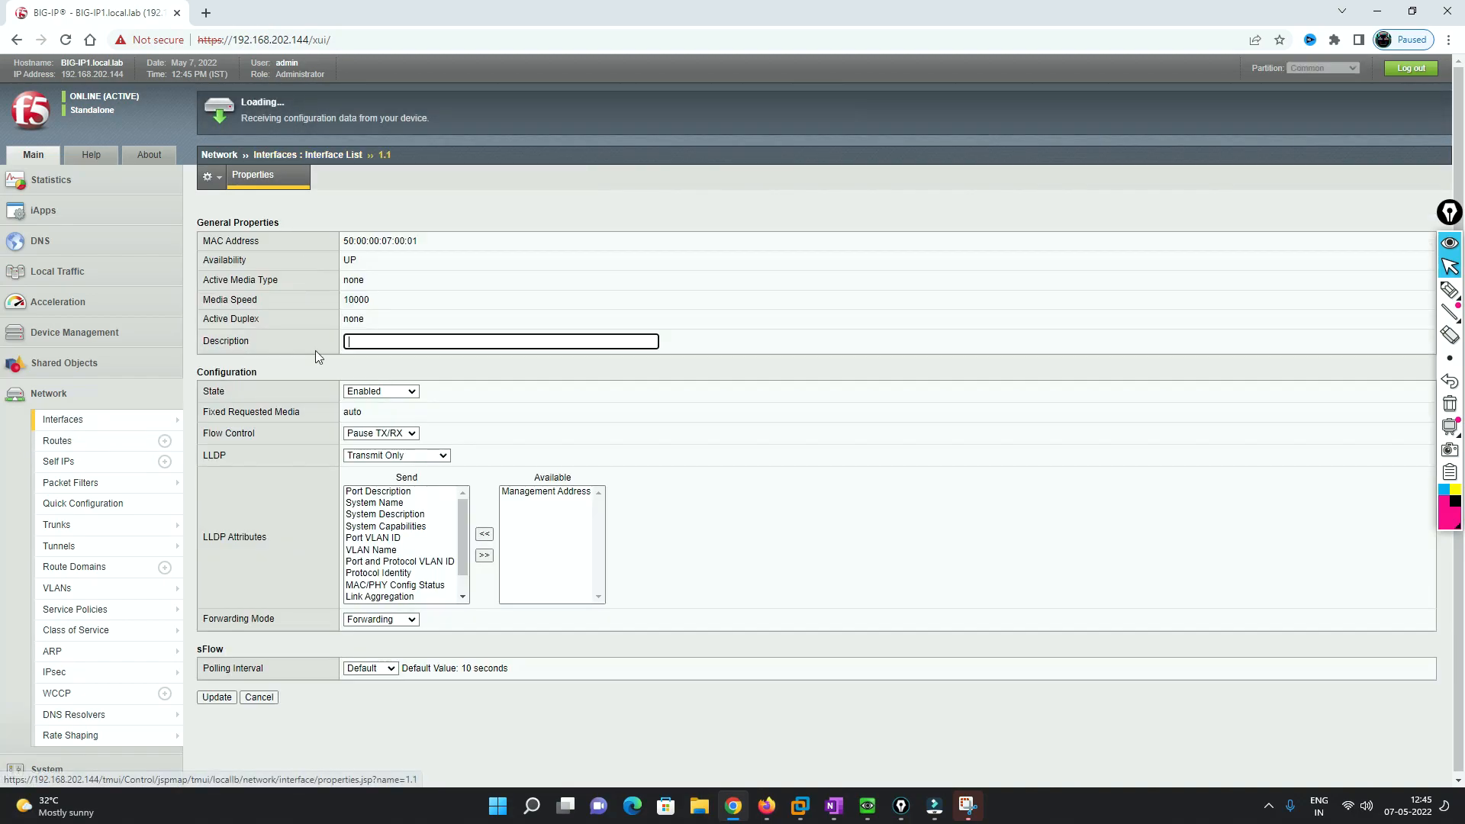
left_click(74, 464)
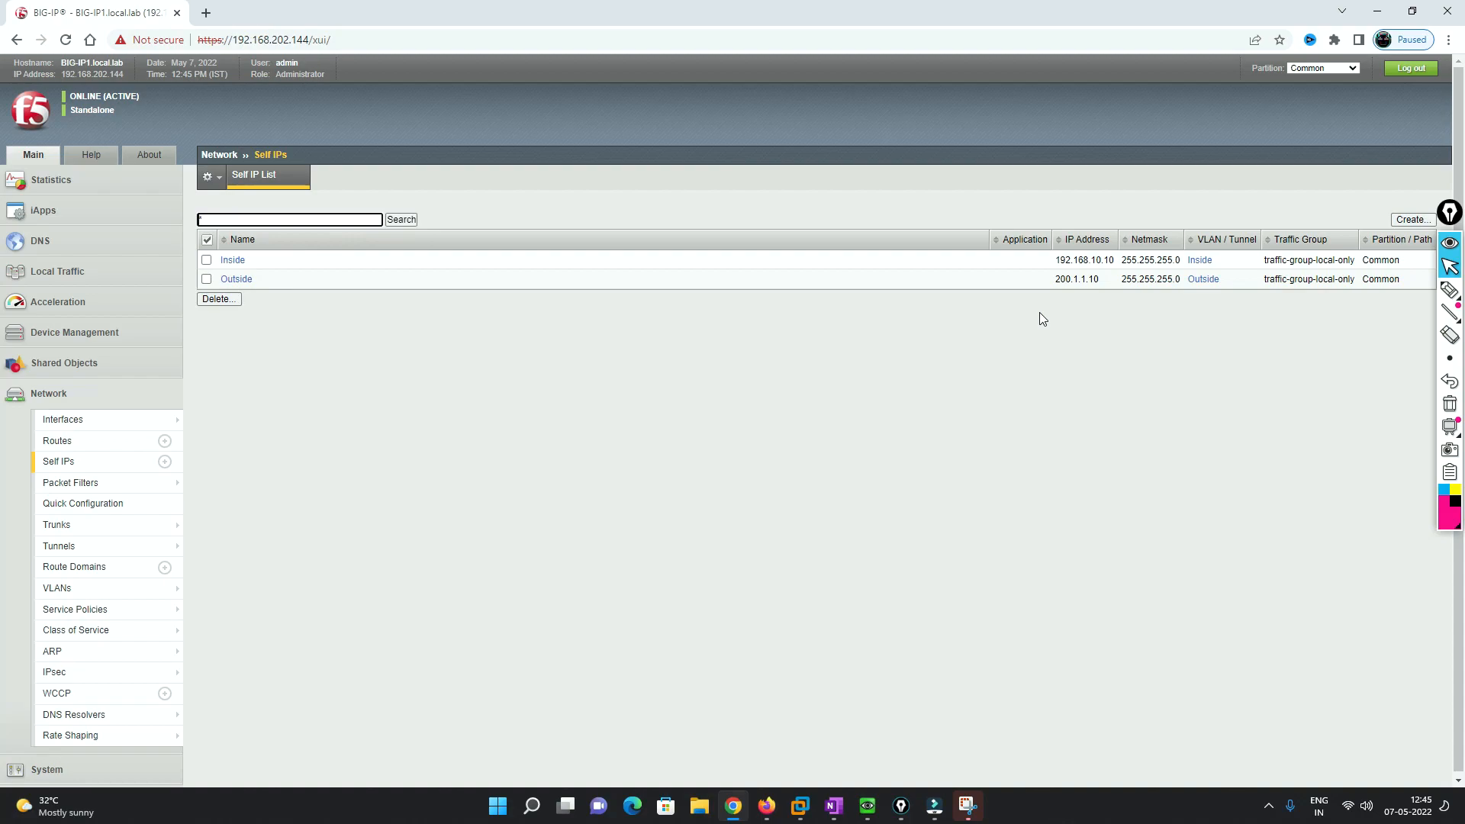
left_click(764, 797)
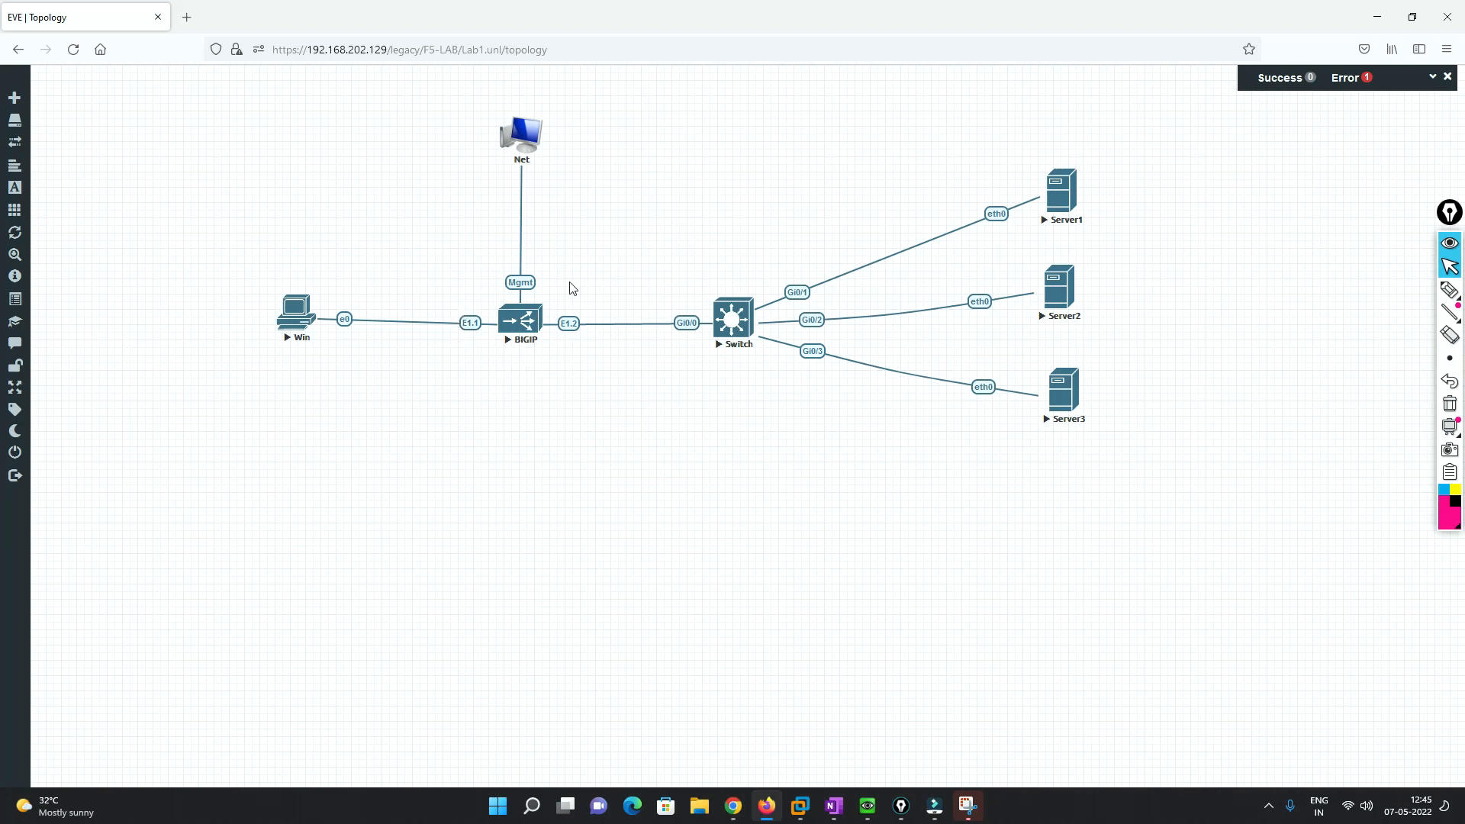
- Return to BIG-IP and open the still-empty Local Traffic Node List
mouse_move(539, 329)
left_click(733, 805)
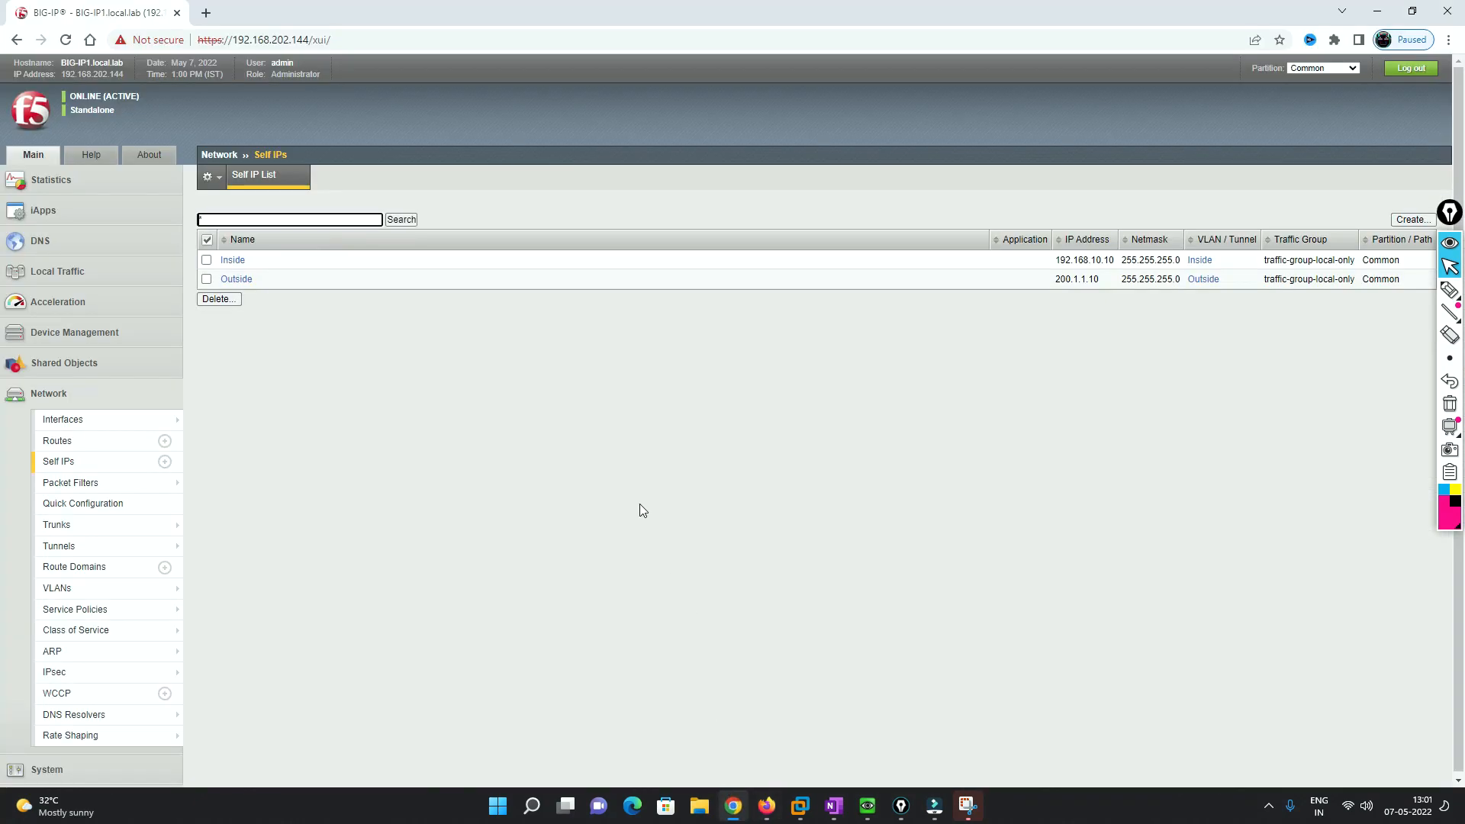
left_click(56, 273)
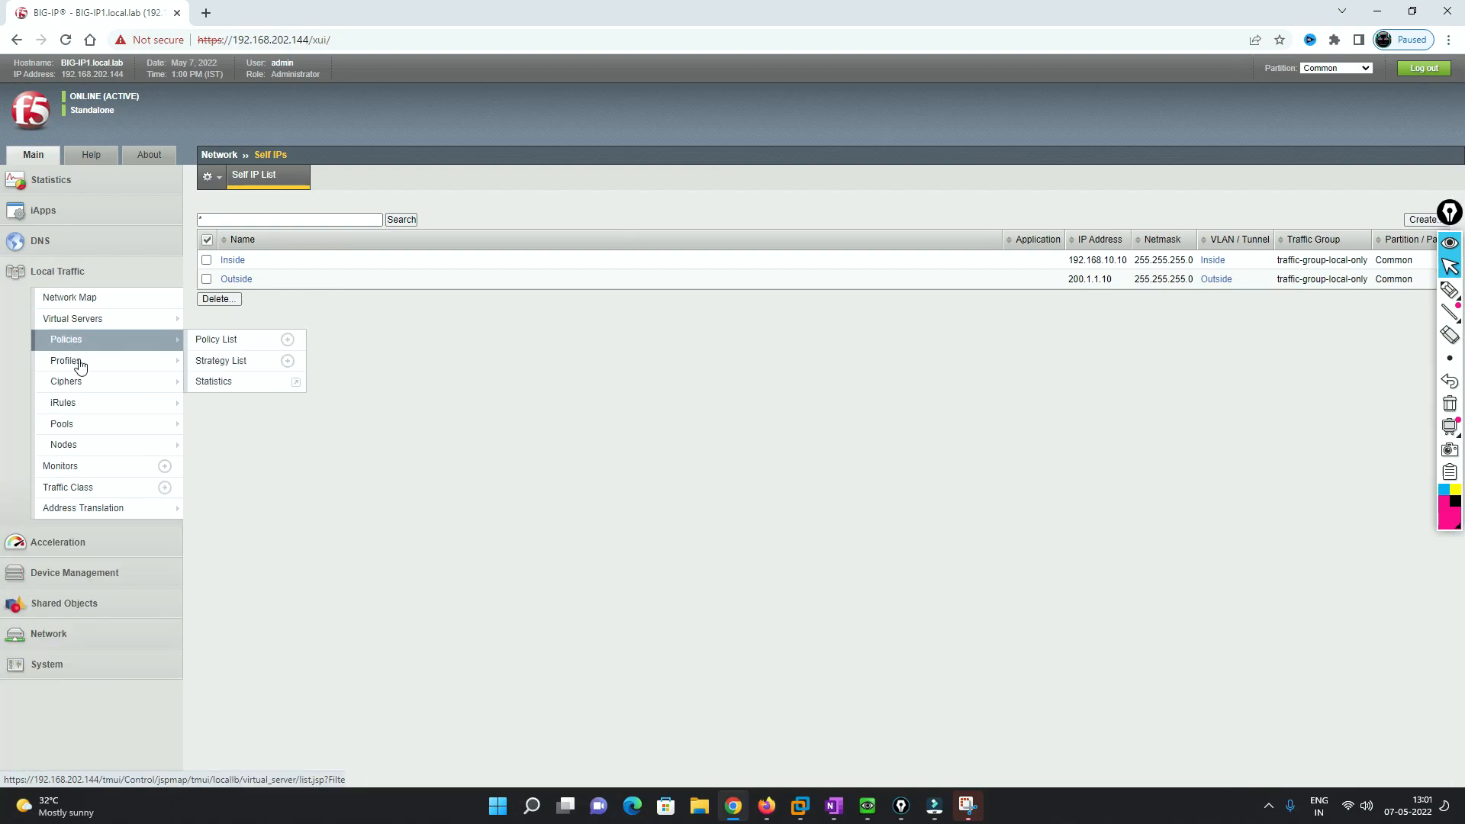
left_click(90, 449)
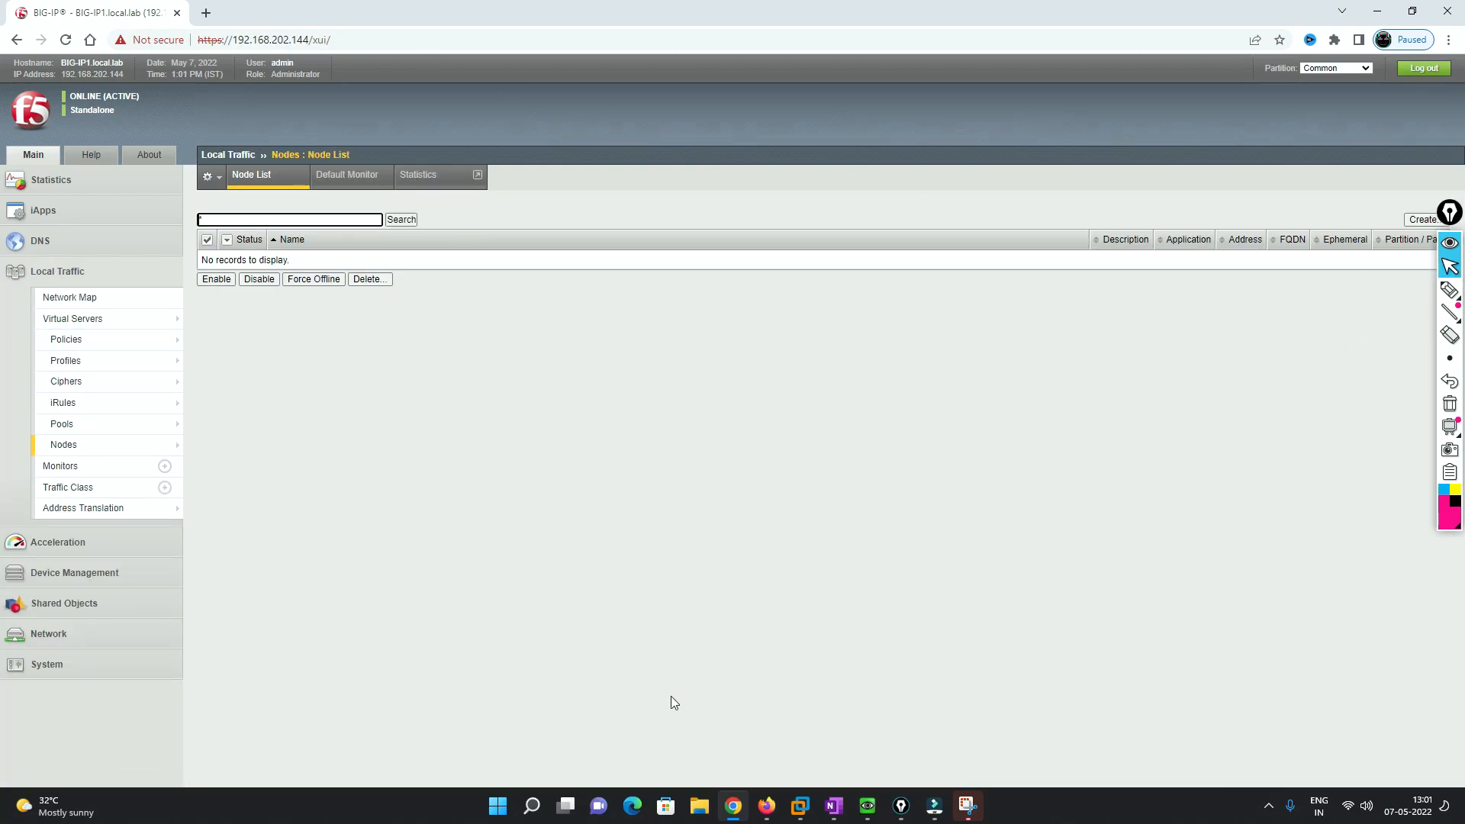
- Handwrite the server addresses 192.168.1.1, 1.2 and 1.3 beside Server1–3 on the topology
left_click(766, 806)
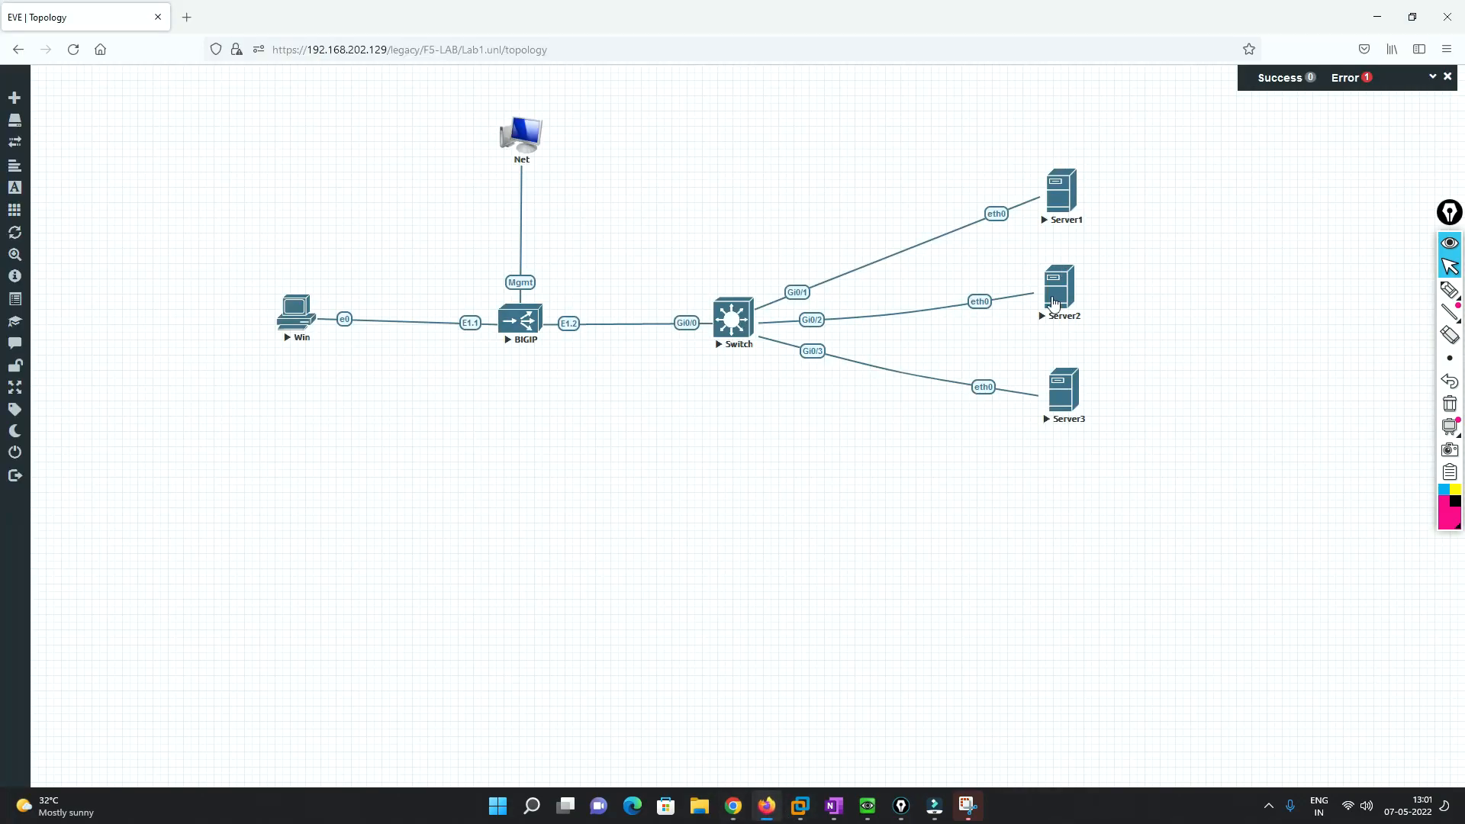
left_click(1450, 289)
left_click_drag(1117, 180, 1119, 210)
left_click_drag(1137, 184, 1144, 207)
mouse_move(1151, 183)
left_mouse_down()
mouse_move(1166, 200)
mouse_move(1189, 196)
mouse_move(1218, 156)
mouse_move(1269, 178)
mouse_move(1249, 250)
mouse_move(1282, 246)
left_mouse_up()
left_click(1177, 194)
left_click(1231, 178)
left_click(1258, 174)
left_click(1259, 246)
left_click(1274, 351)
mouse_move(1263, 331)
left_mouse_down()
mouse_move(1268, 360)
mouse_move(1288, 357)
left_mouse_up()
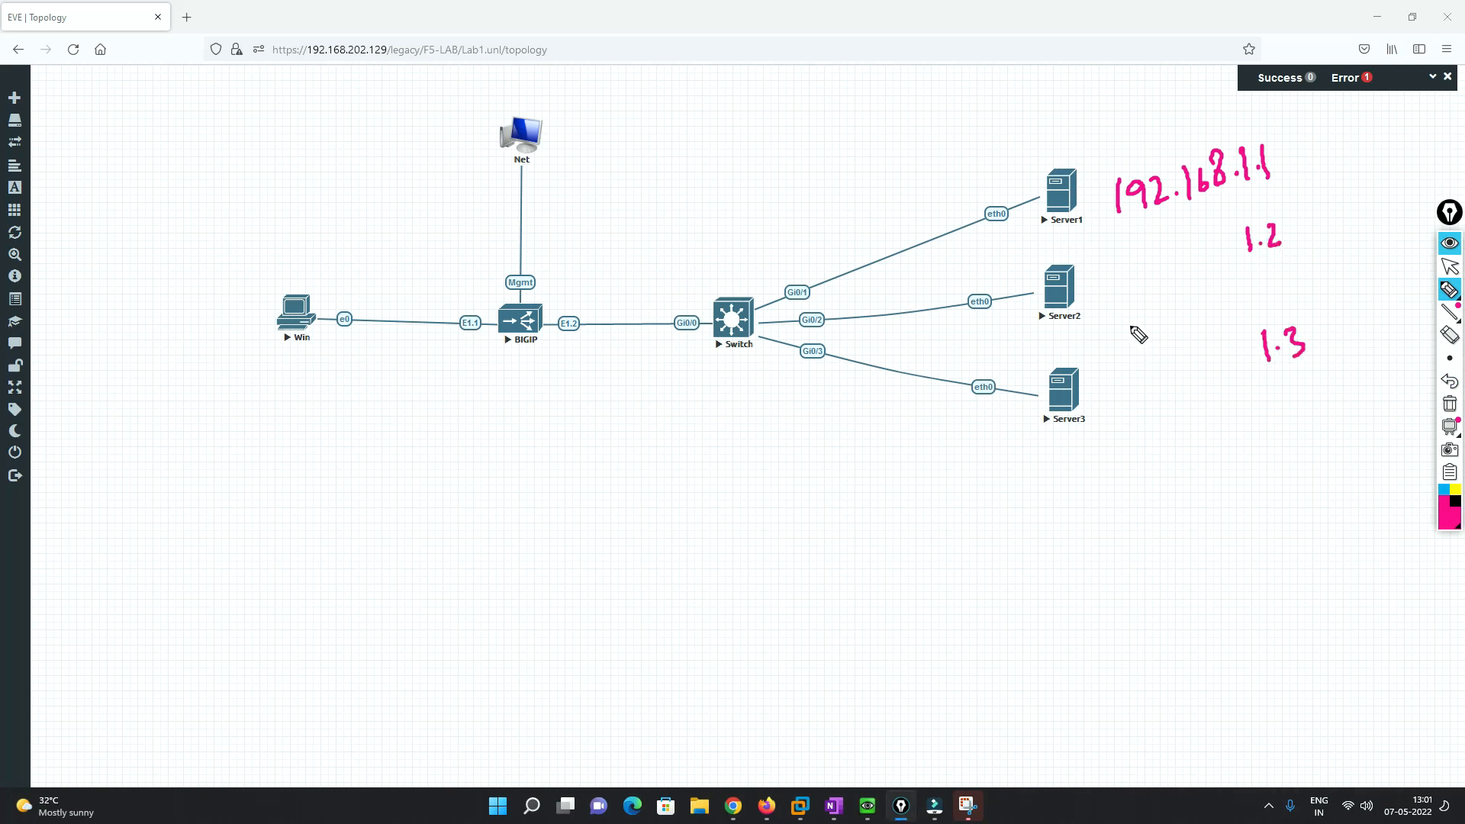
mouse_move(1114, 438)
left_mouse_down()
mouse_move(1129, 455)
mouse_move(1156, 439)
mouse_move(1257, 472)
left_mouse_up()
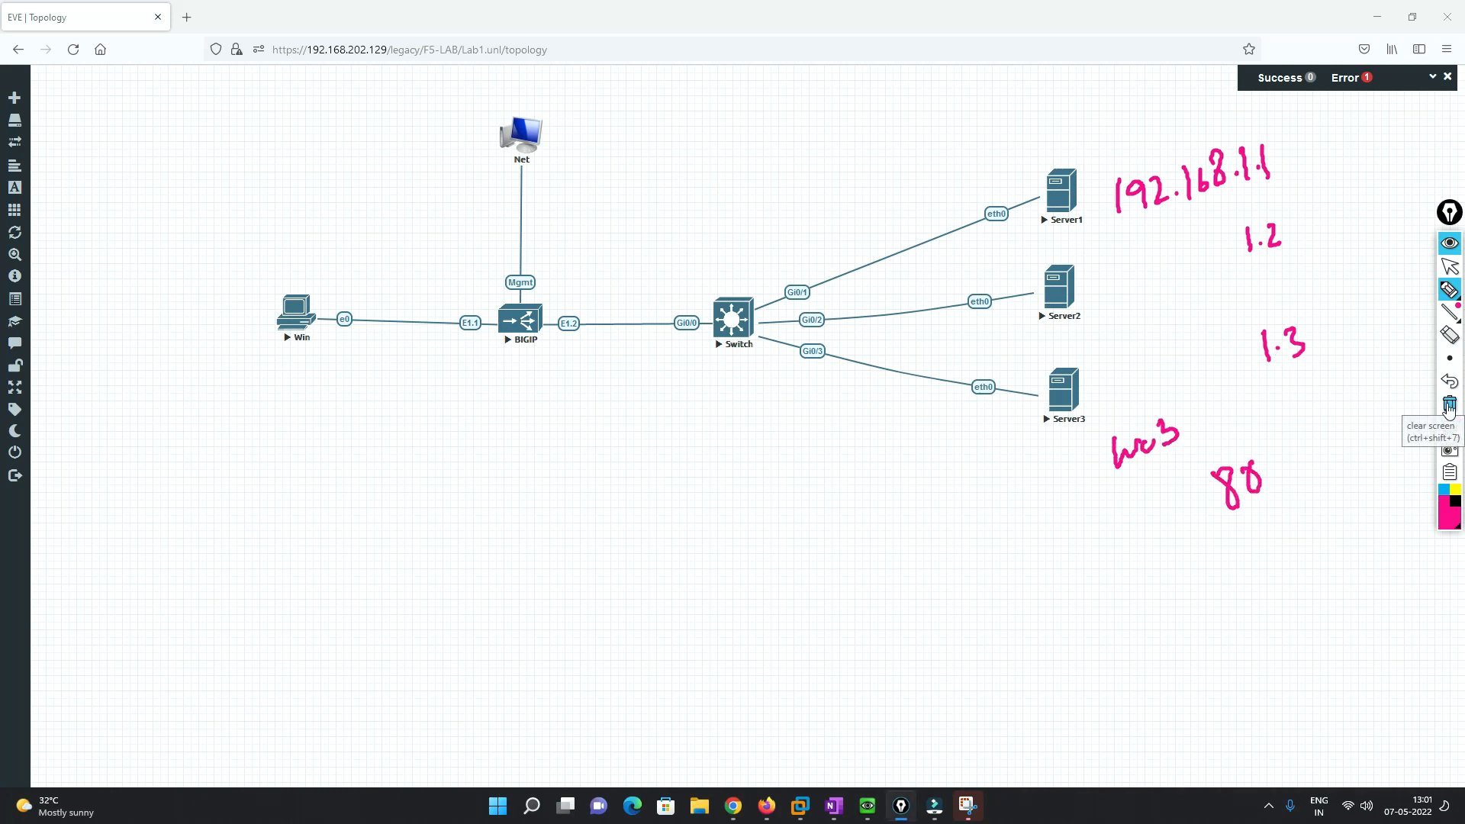
- Erase all pen notes, go back to the arrow tool, and focus the browser window
left_click(1449, 405)
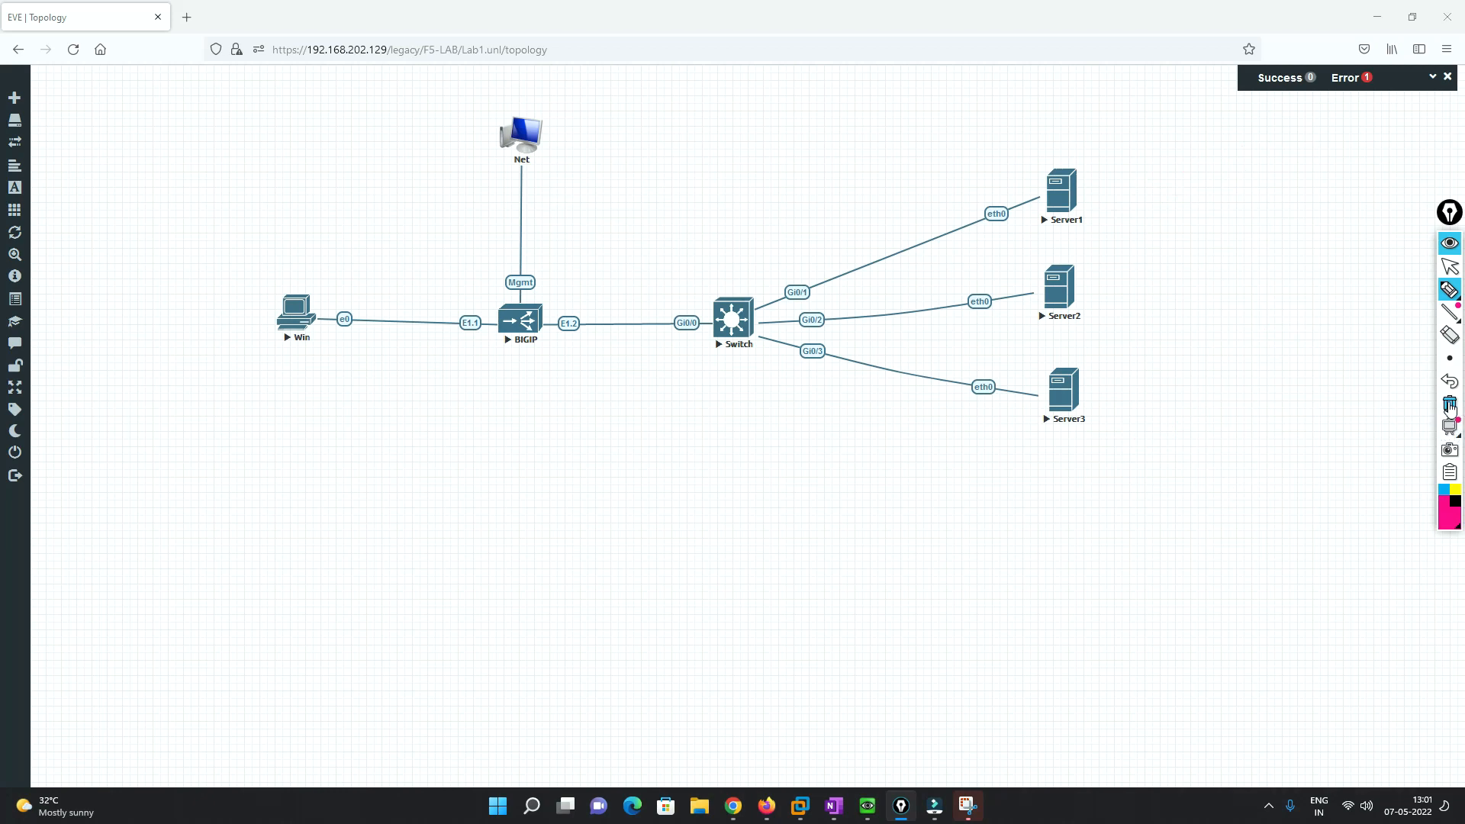
left_click(1450, 266)
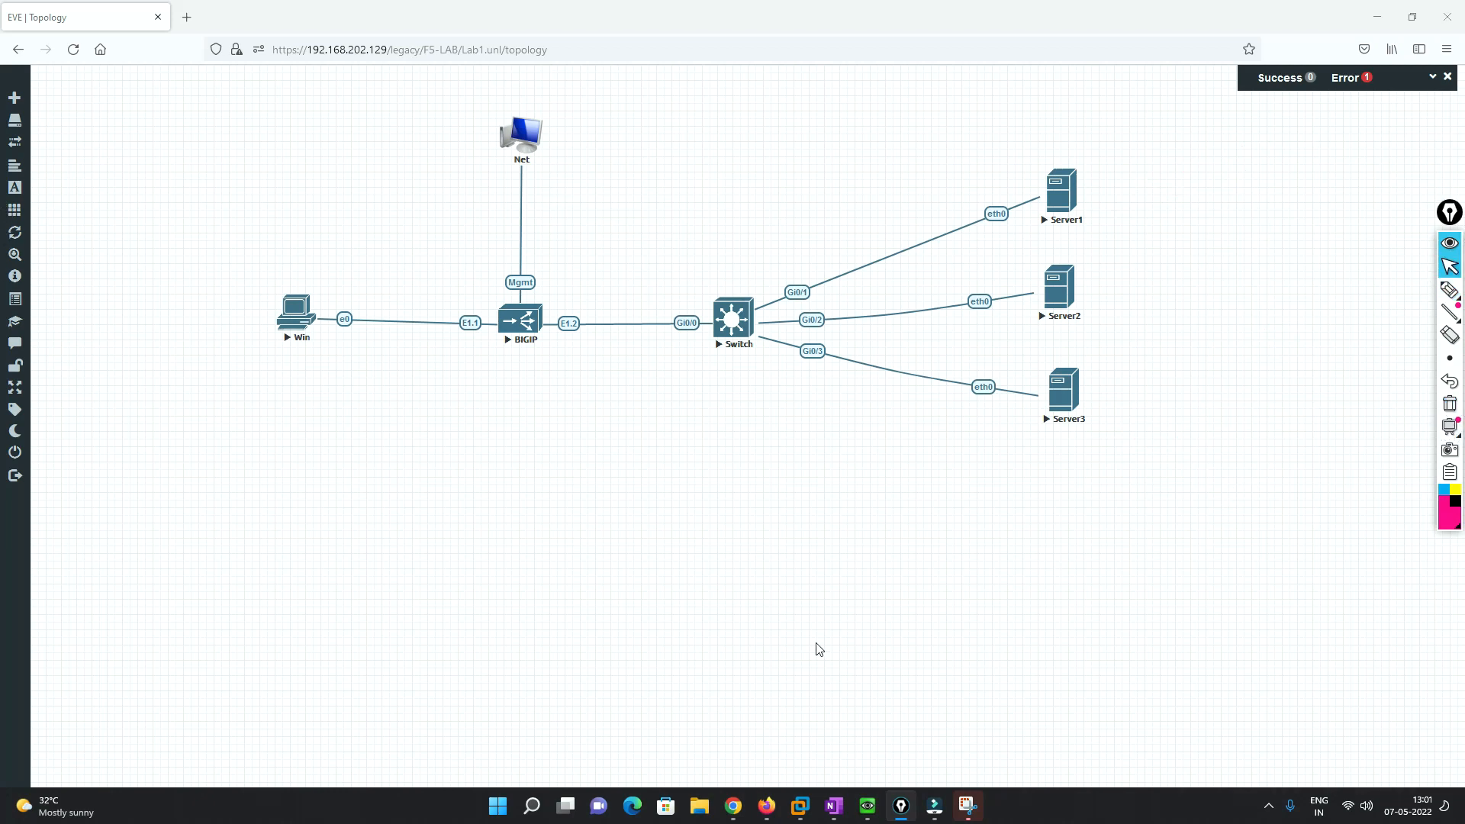
left_click(768, 813)
- Create node Server1 at 192.168.1.1 and save with Repeat
left_click(733, 807)
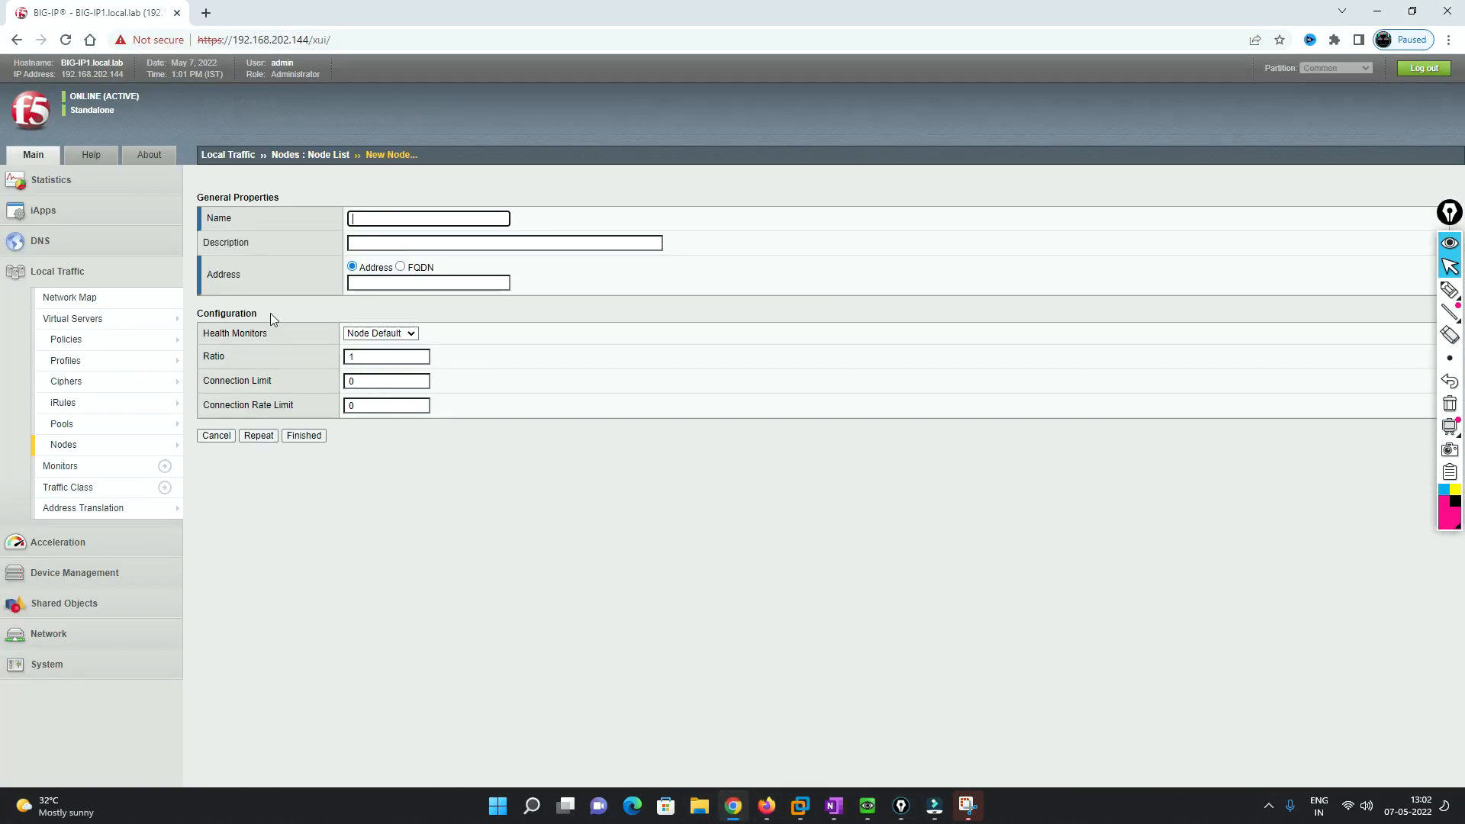
left_click(372, 216)
type("Server 1")
left_click(373, 285)
type("192.168.1")
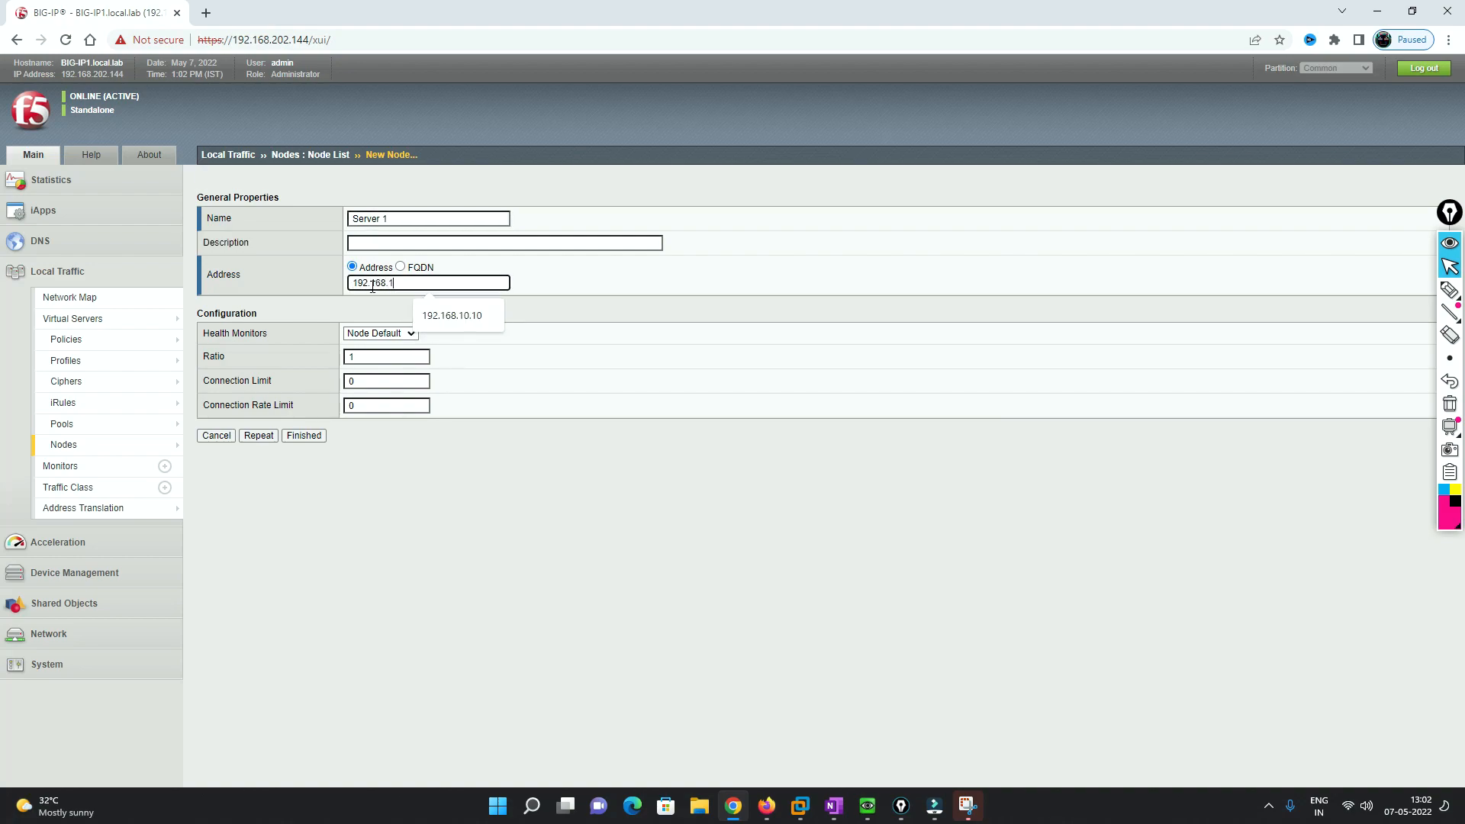
type(".1")
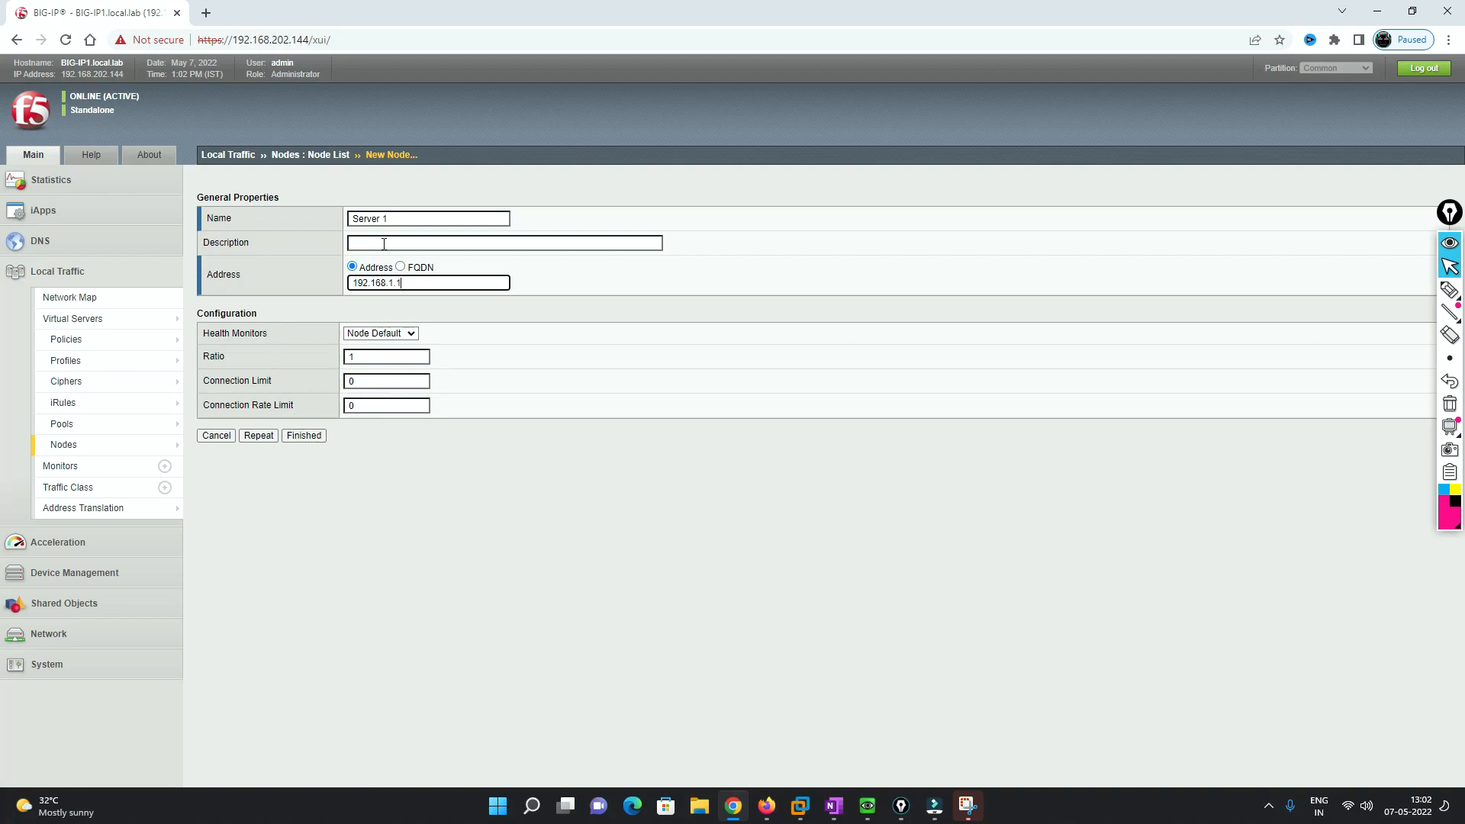
left_click(259, 436)
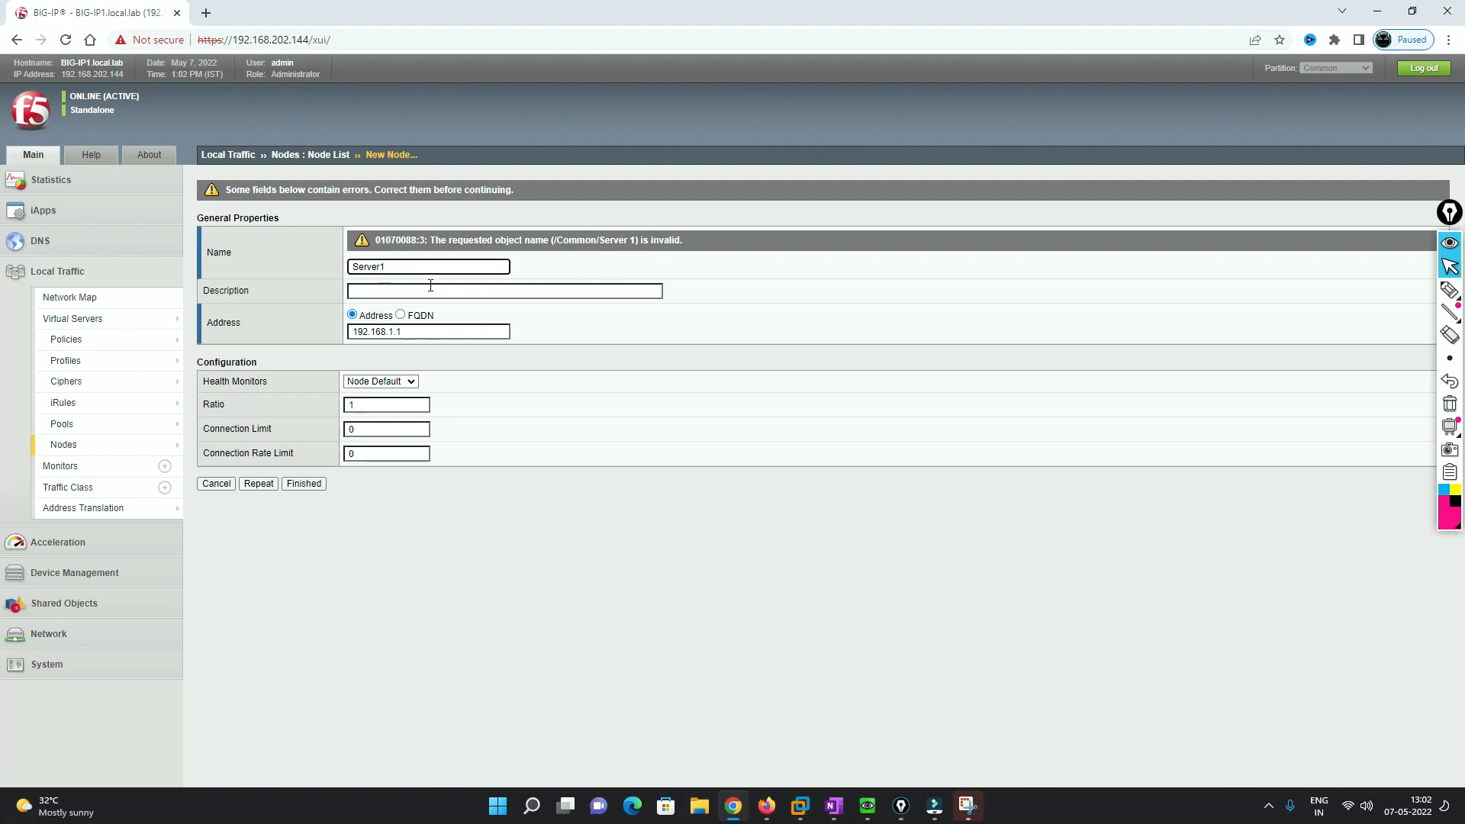
left_click(259, 483)
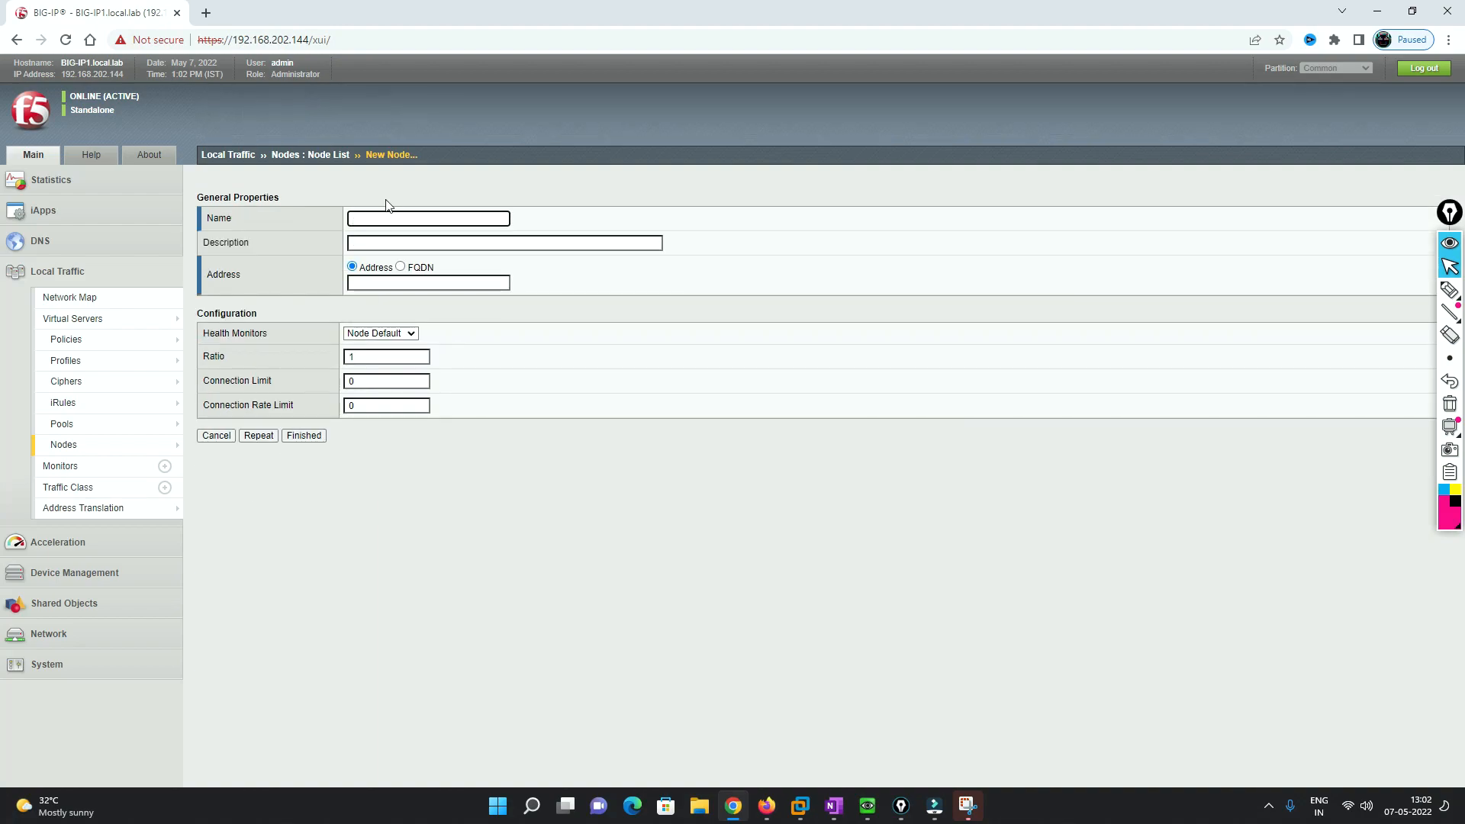
- Create node Server2 at 192.168.1.2 and save with Repeat
left_click(368, 217)
type("Serv")
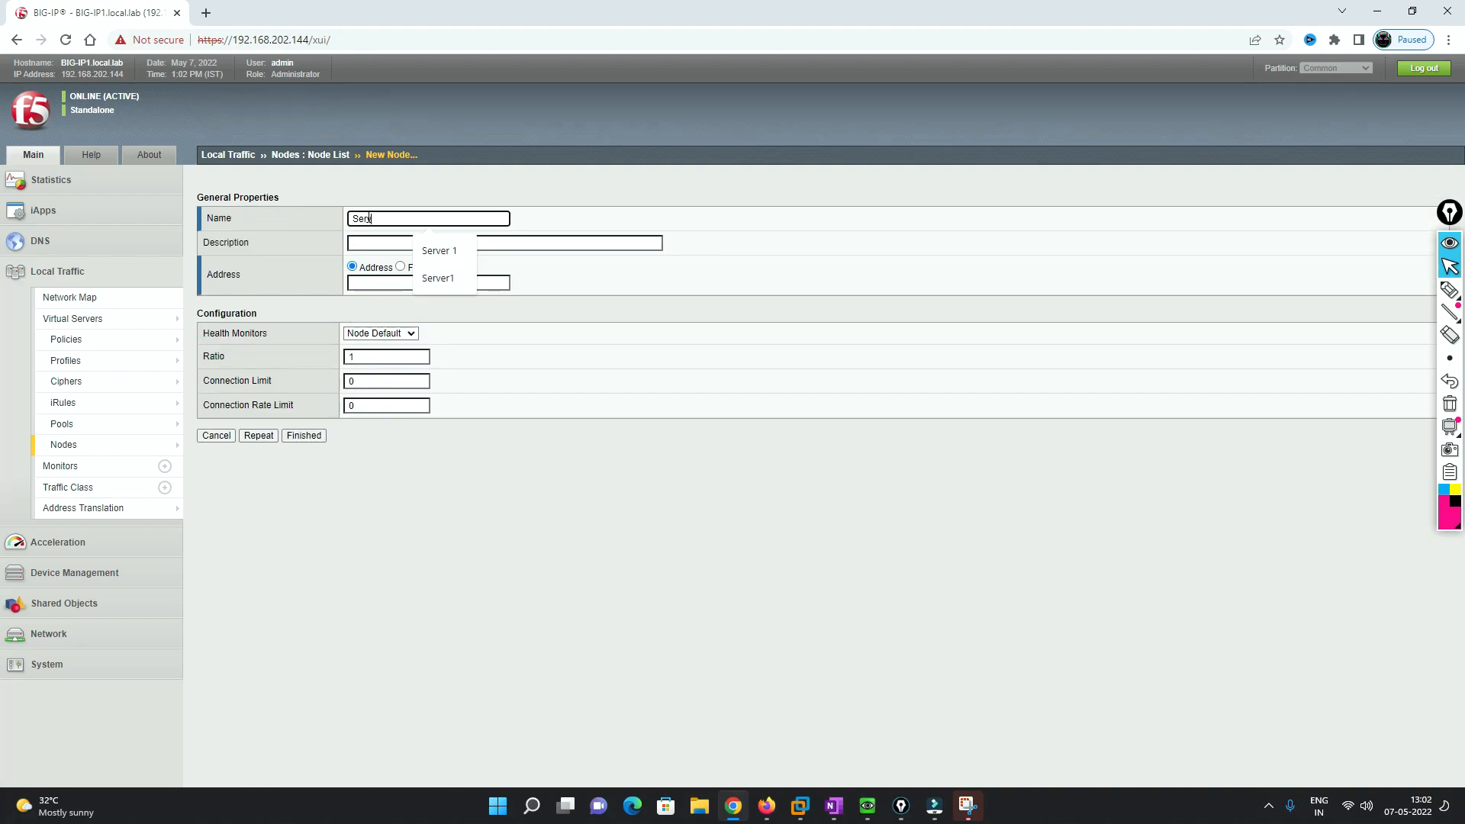
type("er2")
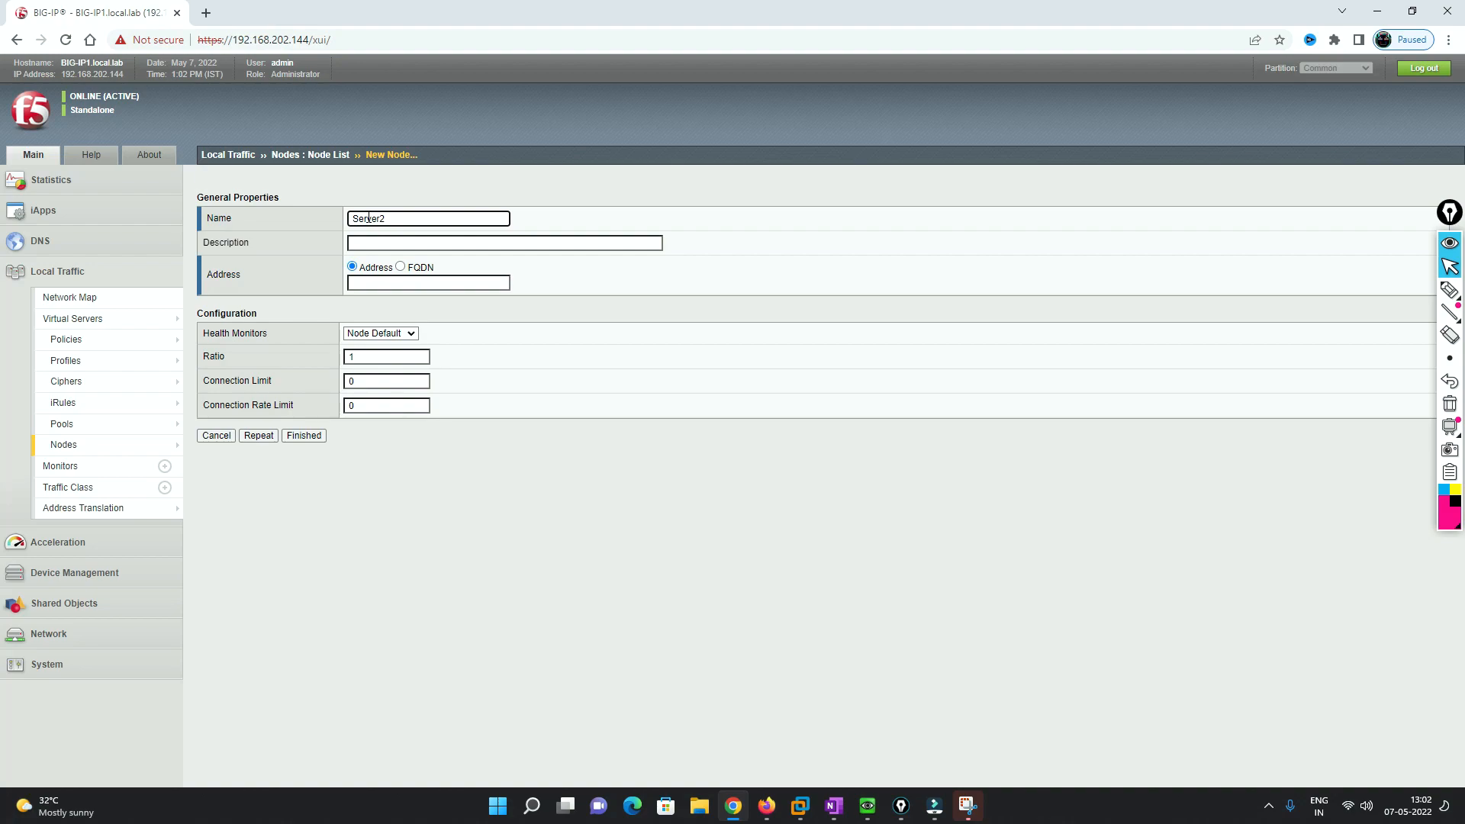
left_click(419, 283)
left_click(474, 368)
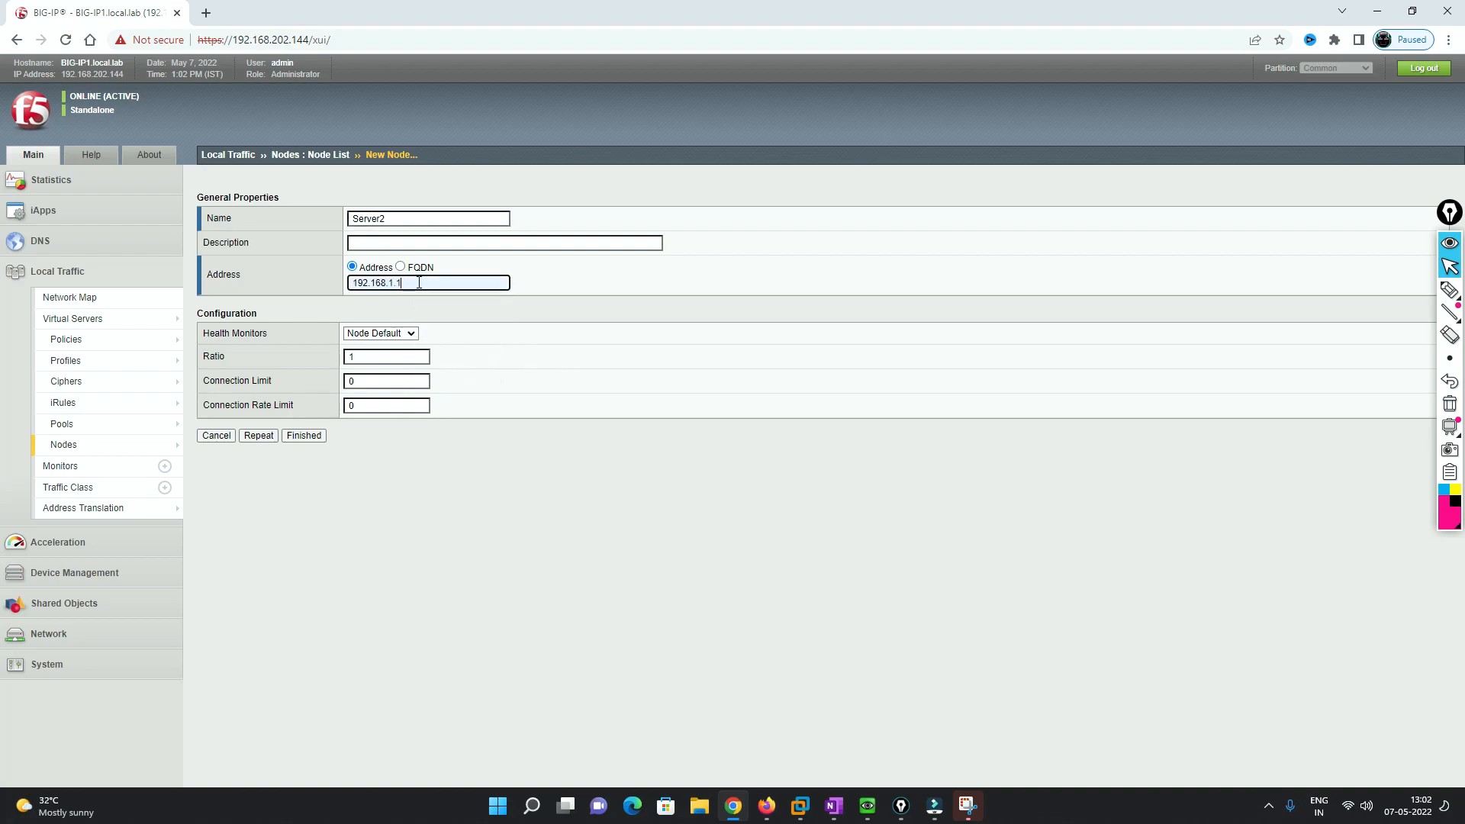
key("BackSpace")
type("2")
left_click(259, 436)
- Create node Server3 at 192.168.1.3 and finish
left_click(457, 219)
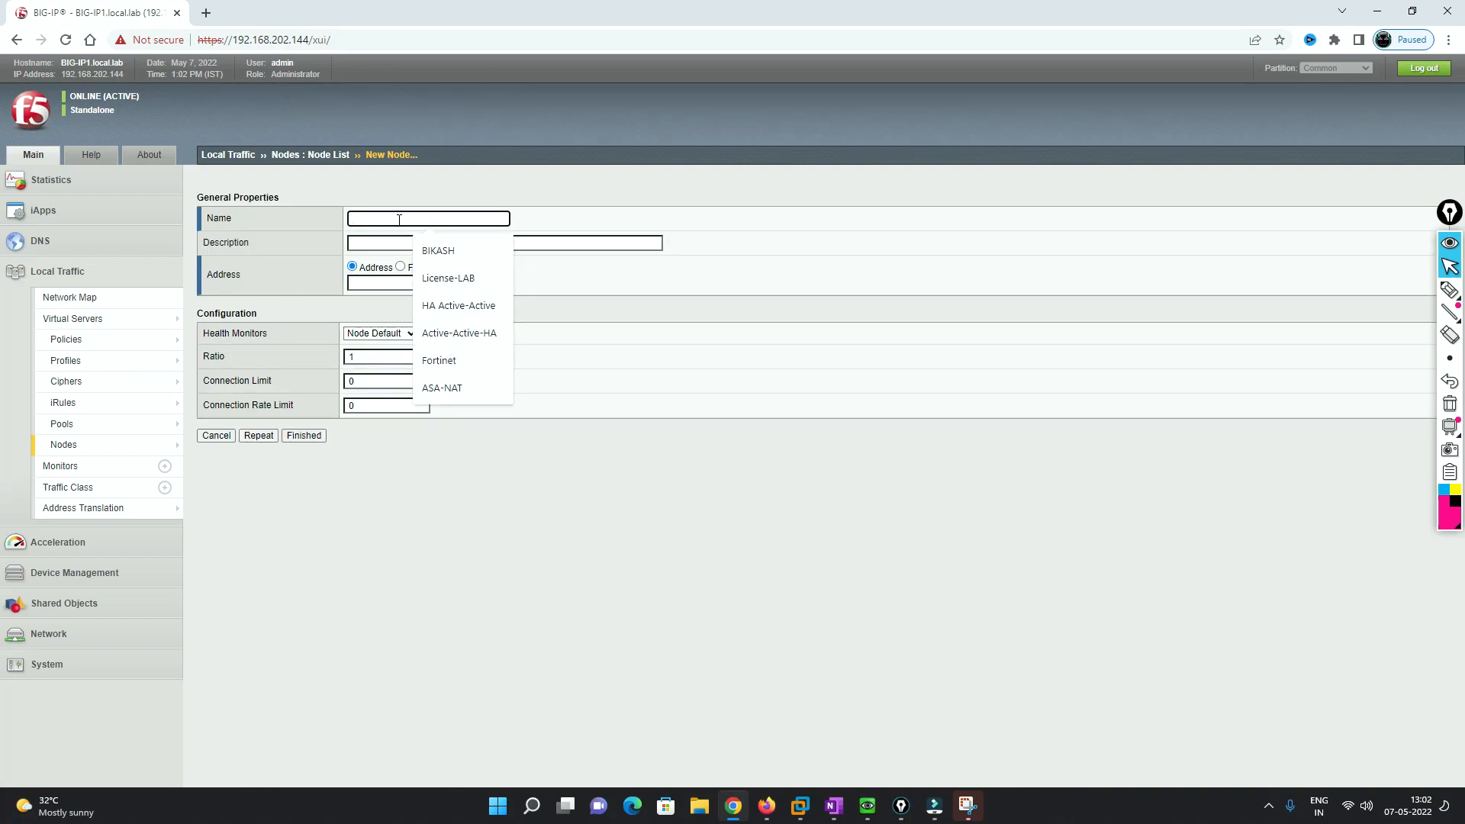
type("Server")
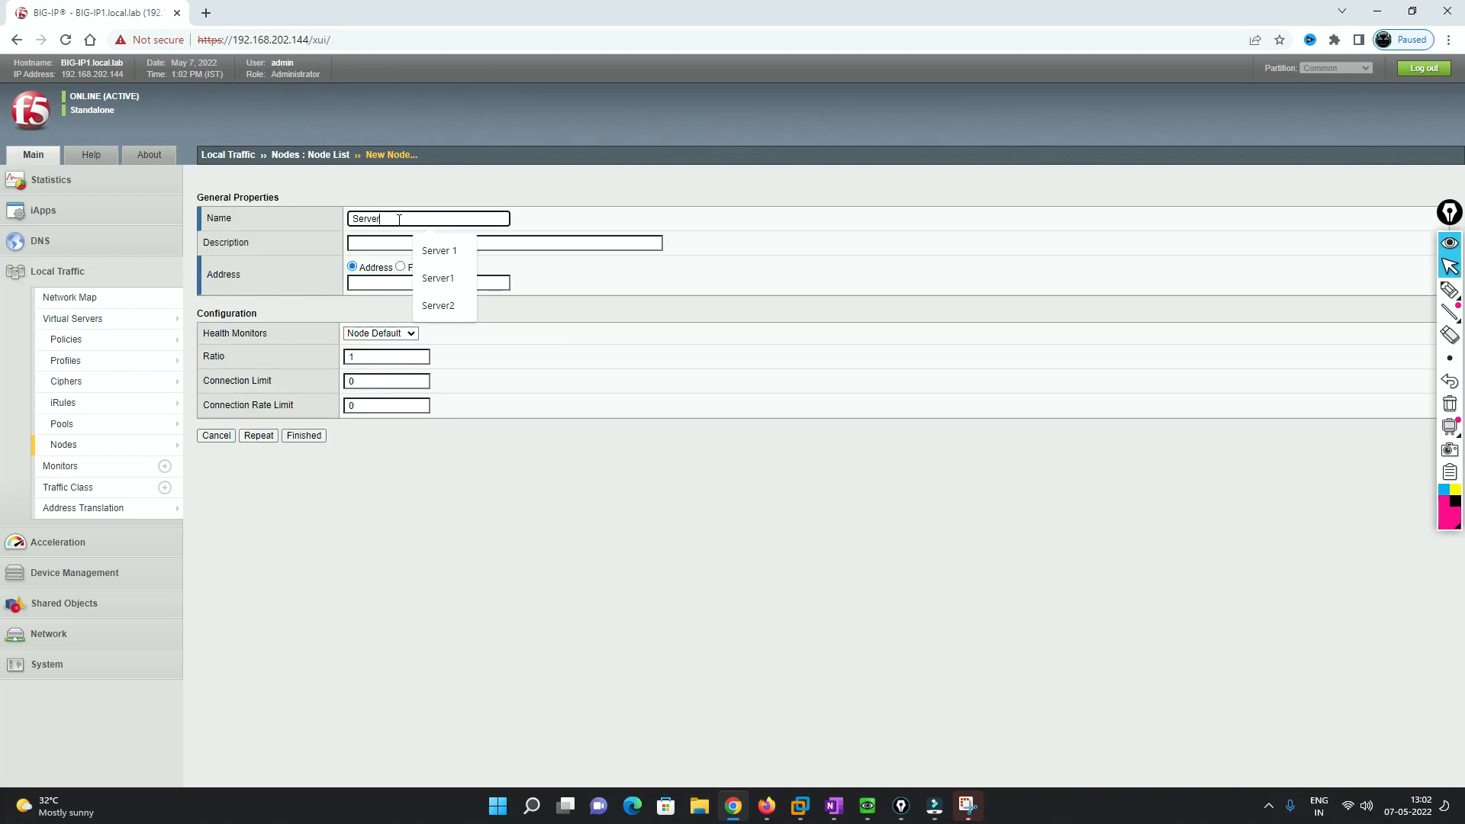
type("3")
left_click(391, 282)
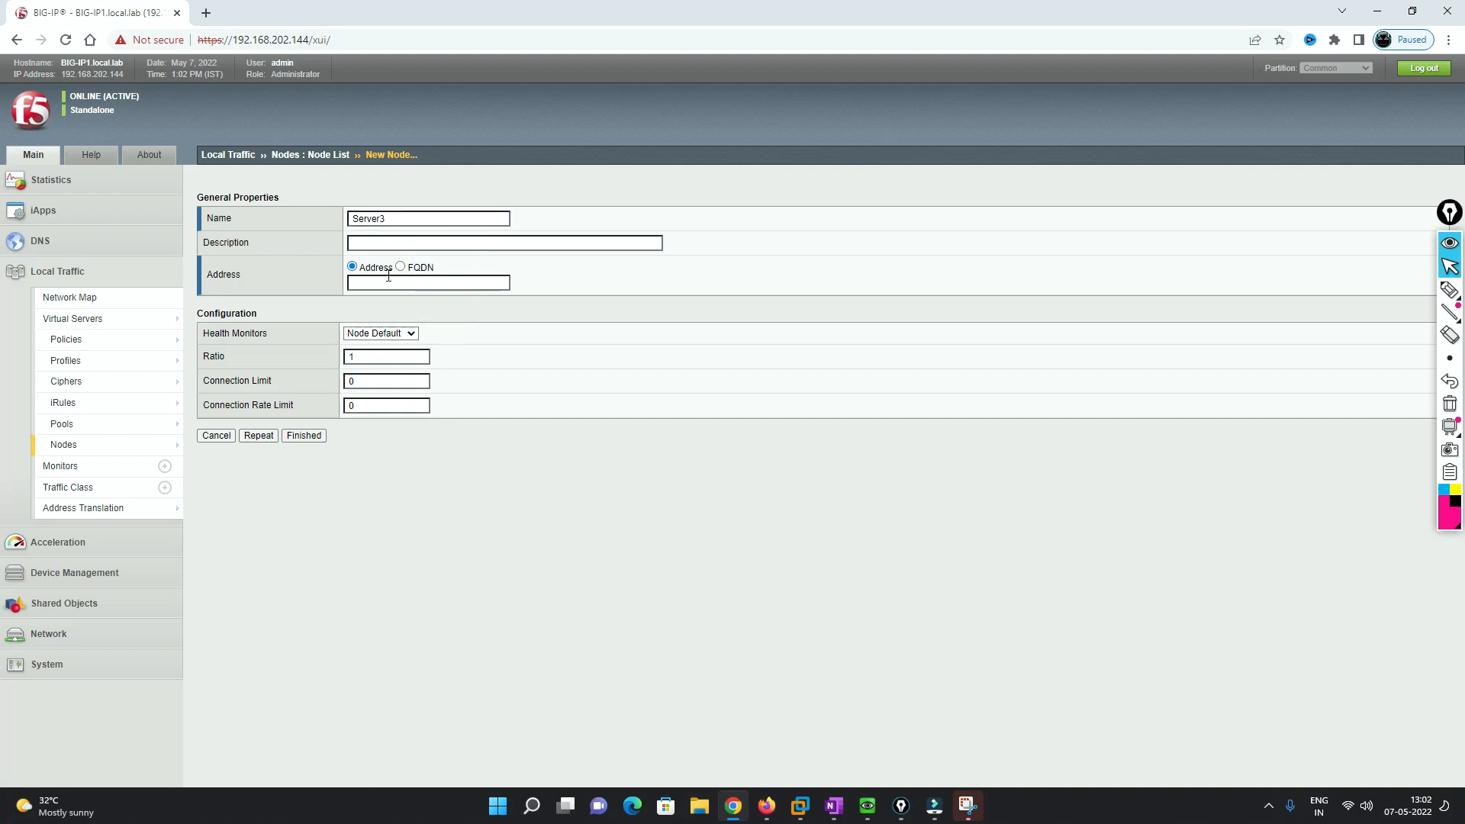
left_click(456, 391)
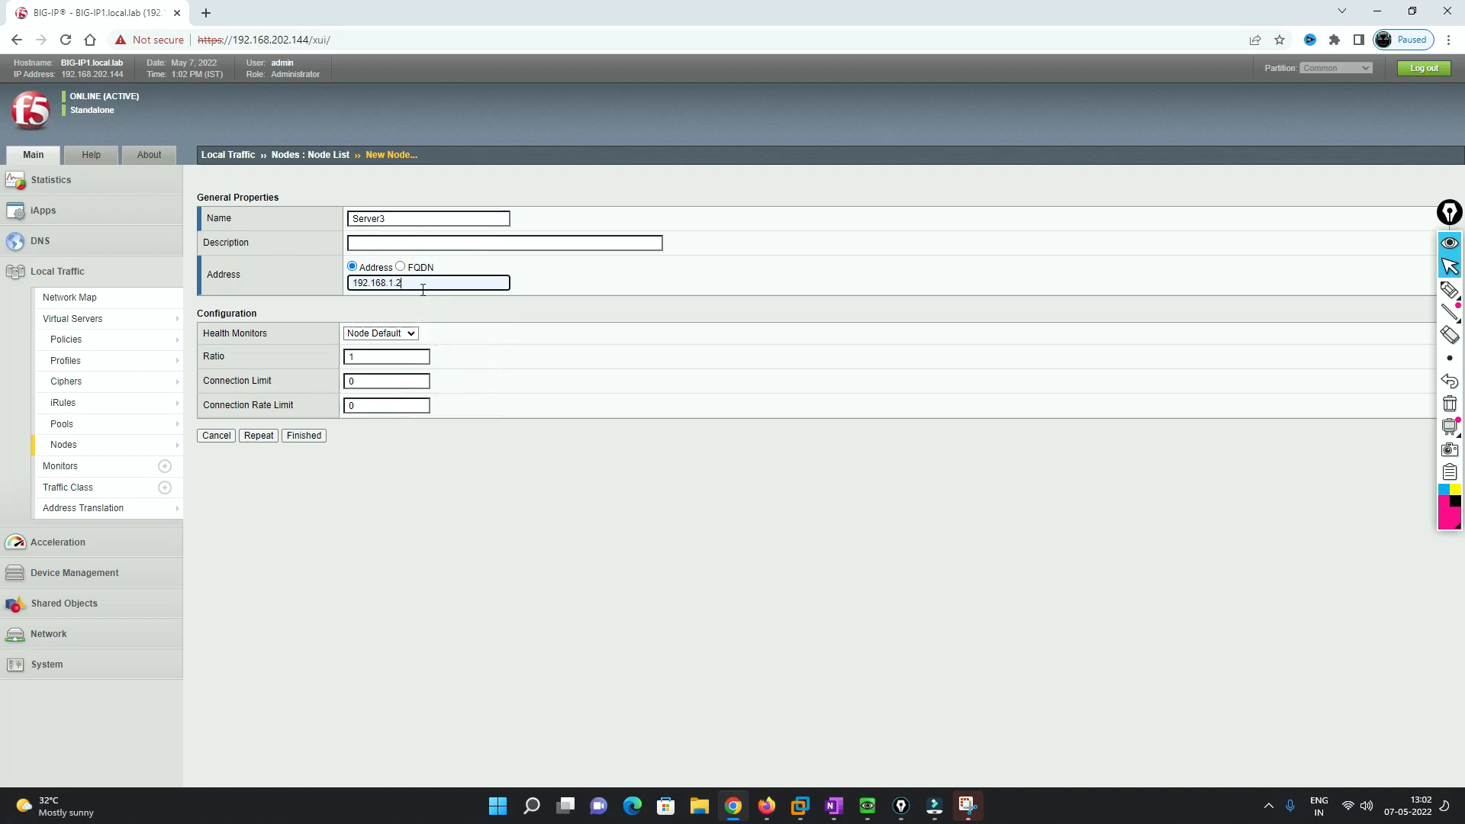
key("BackSpace")
left_click(303, 435)
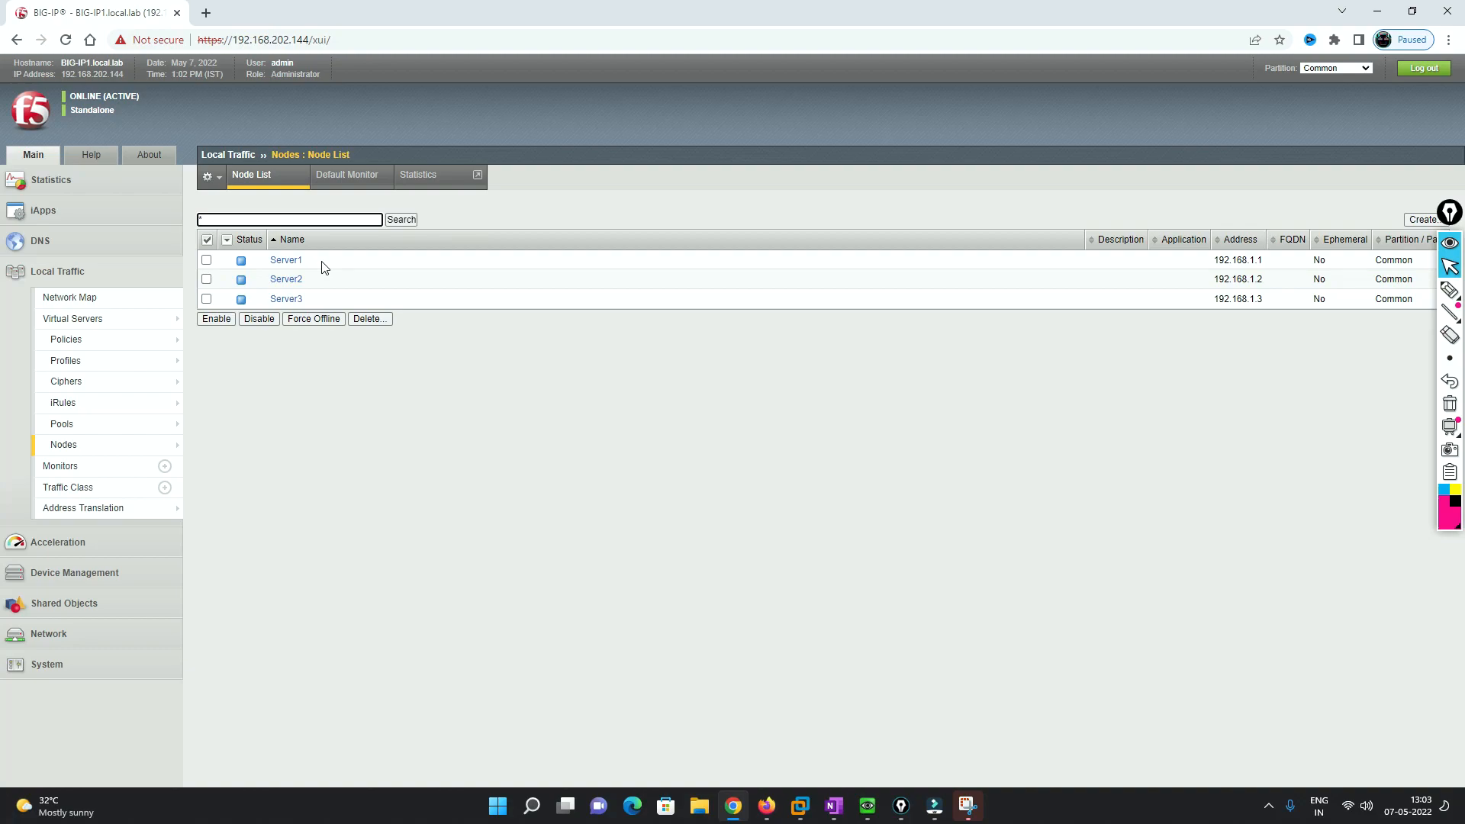
- Name a new pool Server-pool with http as its active health monitor, then switch to EVE-NG
left_click(80, 431)
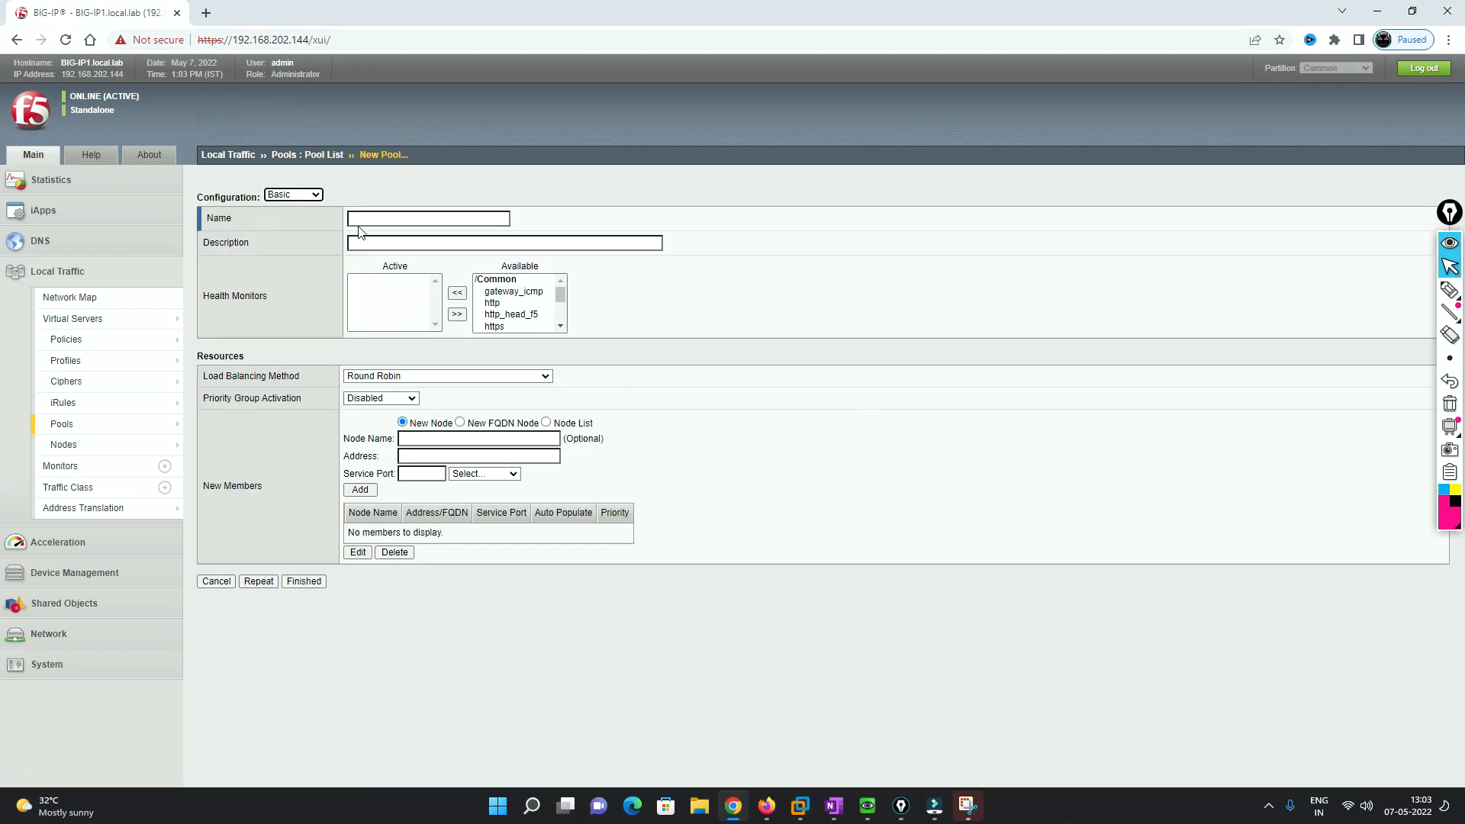
left_click(366, 218)
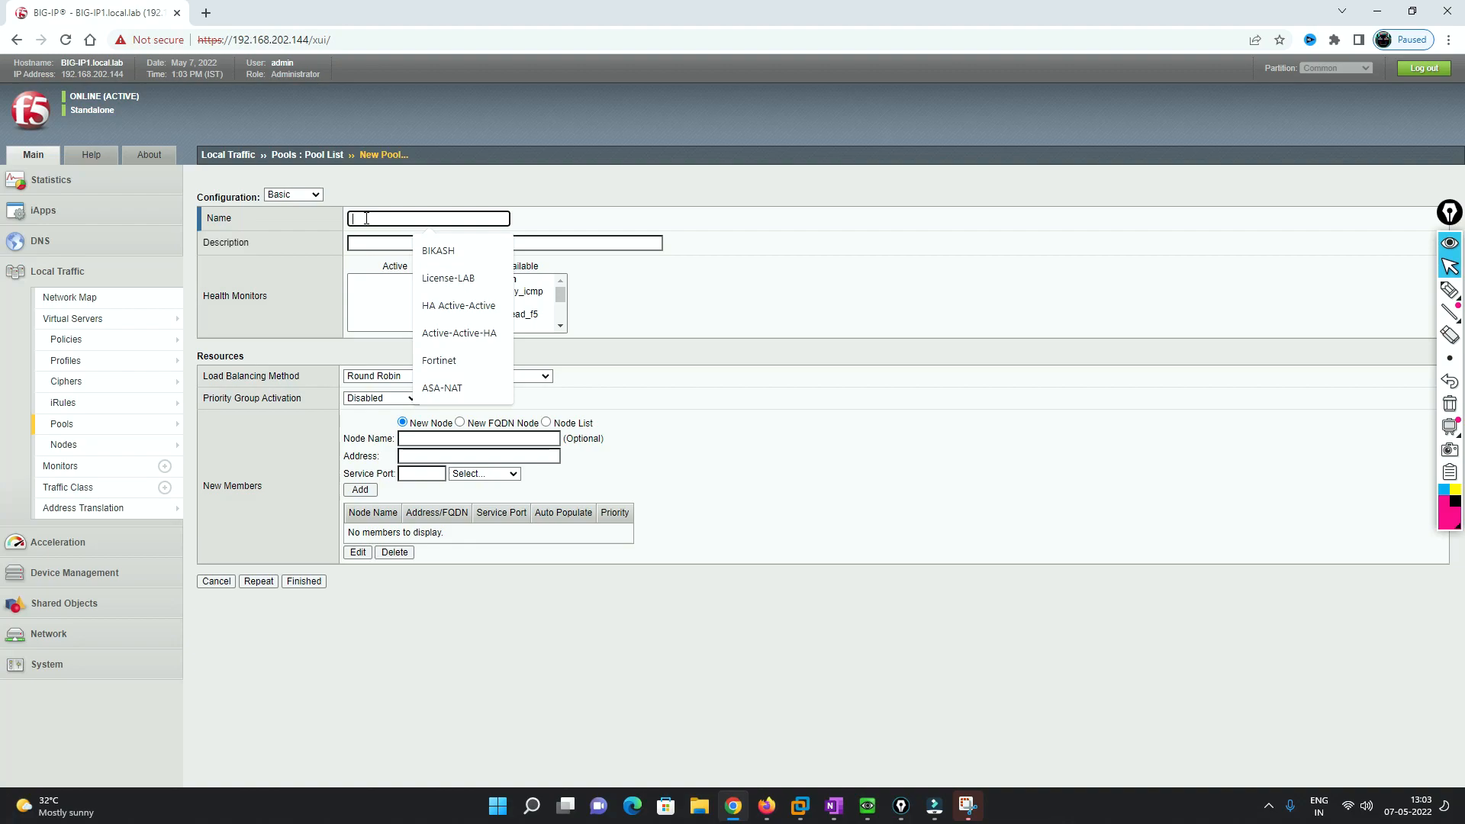
type("Server-pool")
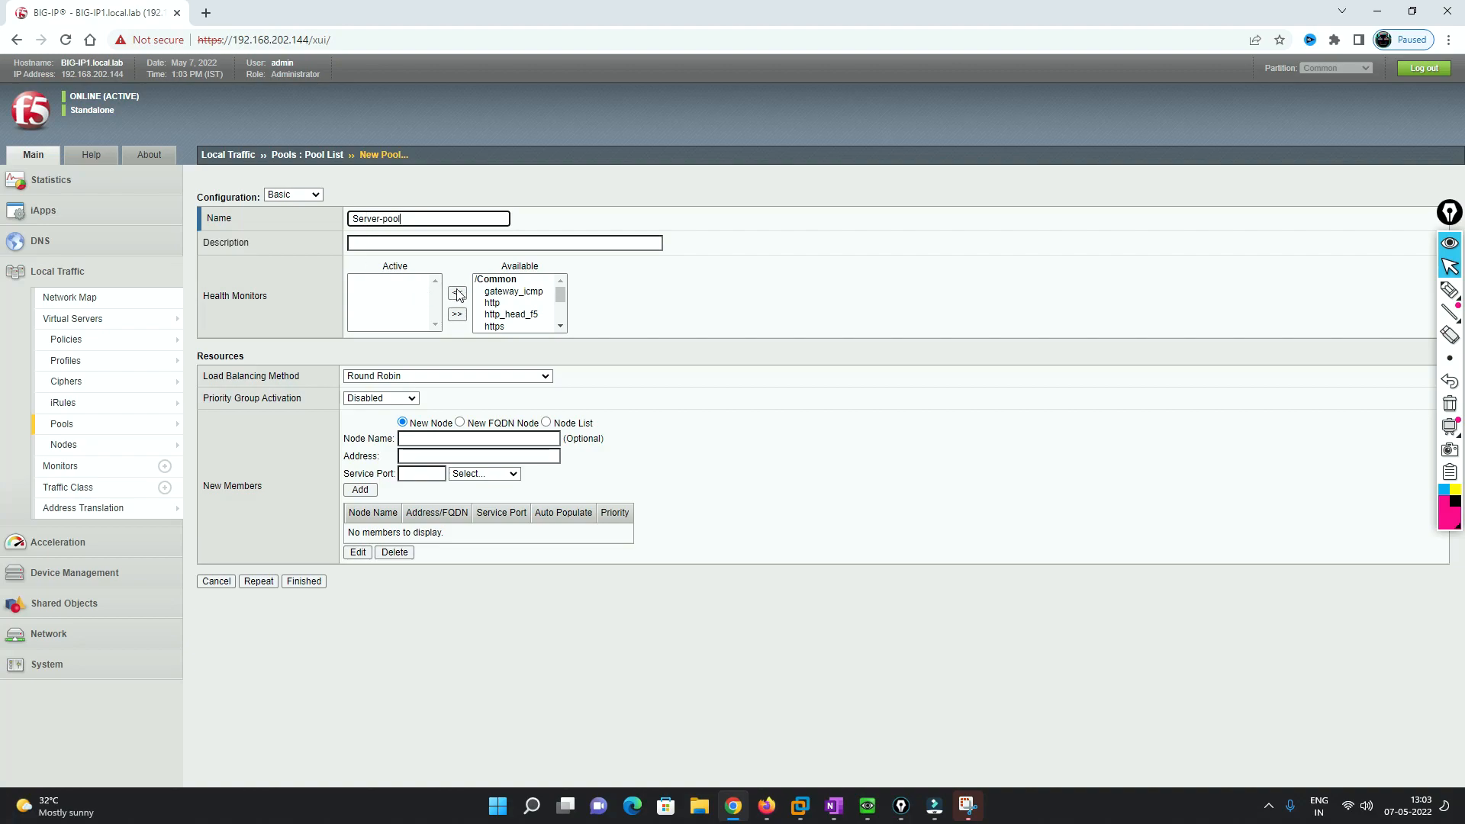
left_click(498, 305)
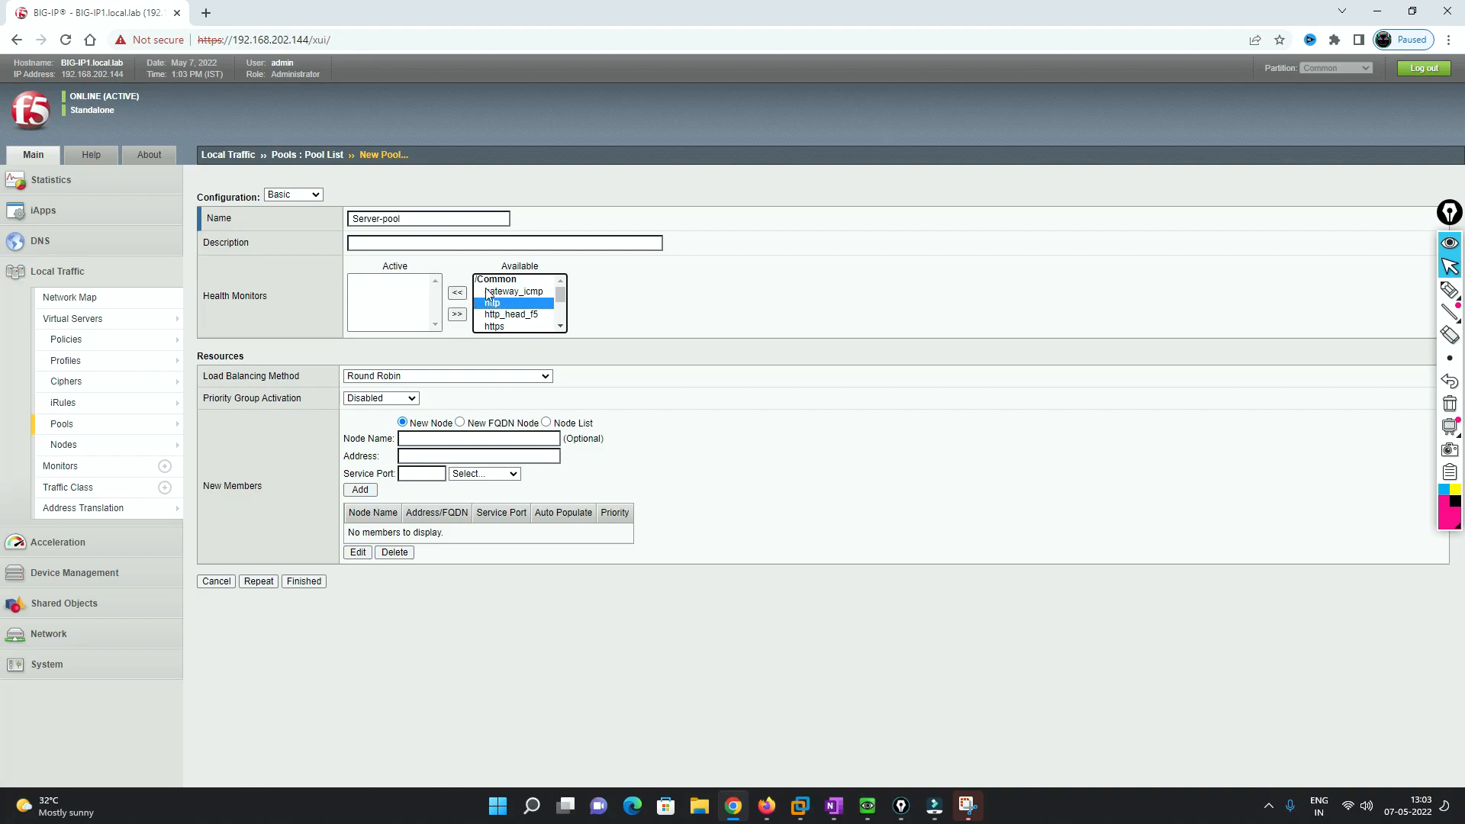
mouse_move(561, 296)
left_mouse_down()
mouse_move(561, 313)
mouse_move(561, 297)
left_mouse_up()
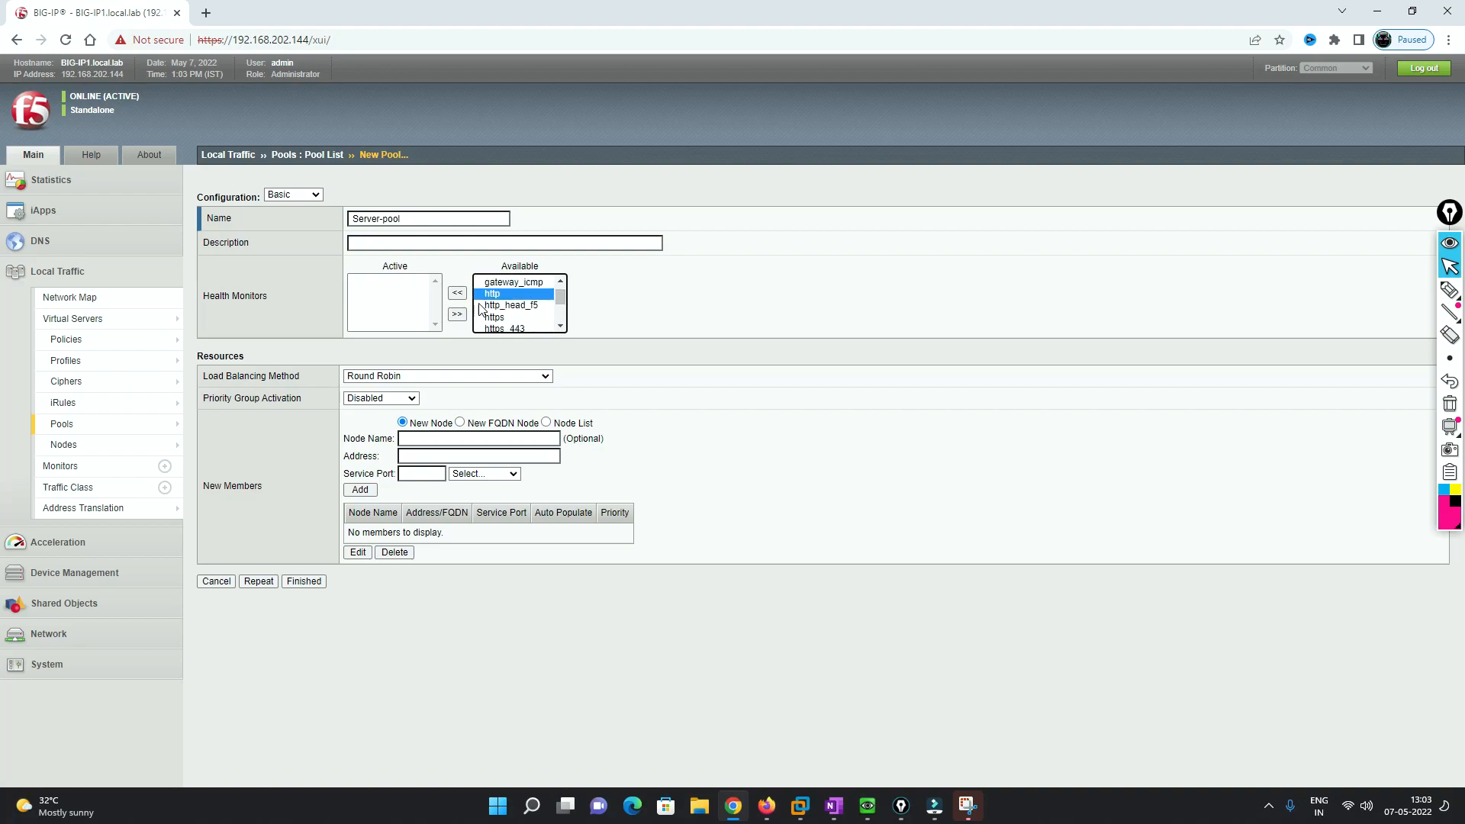
left_click(462, 295)
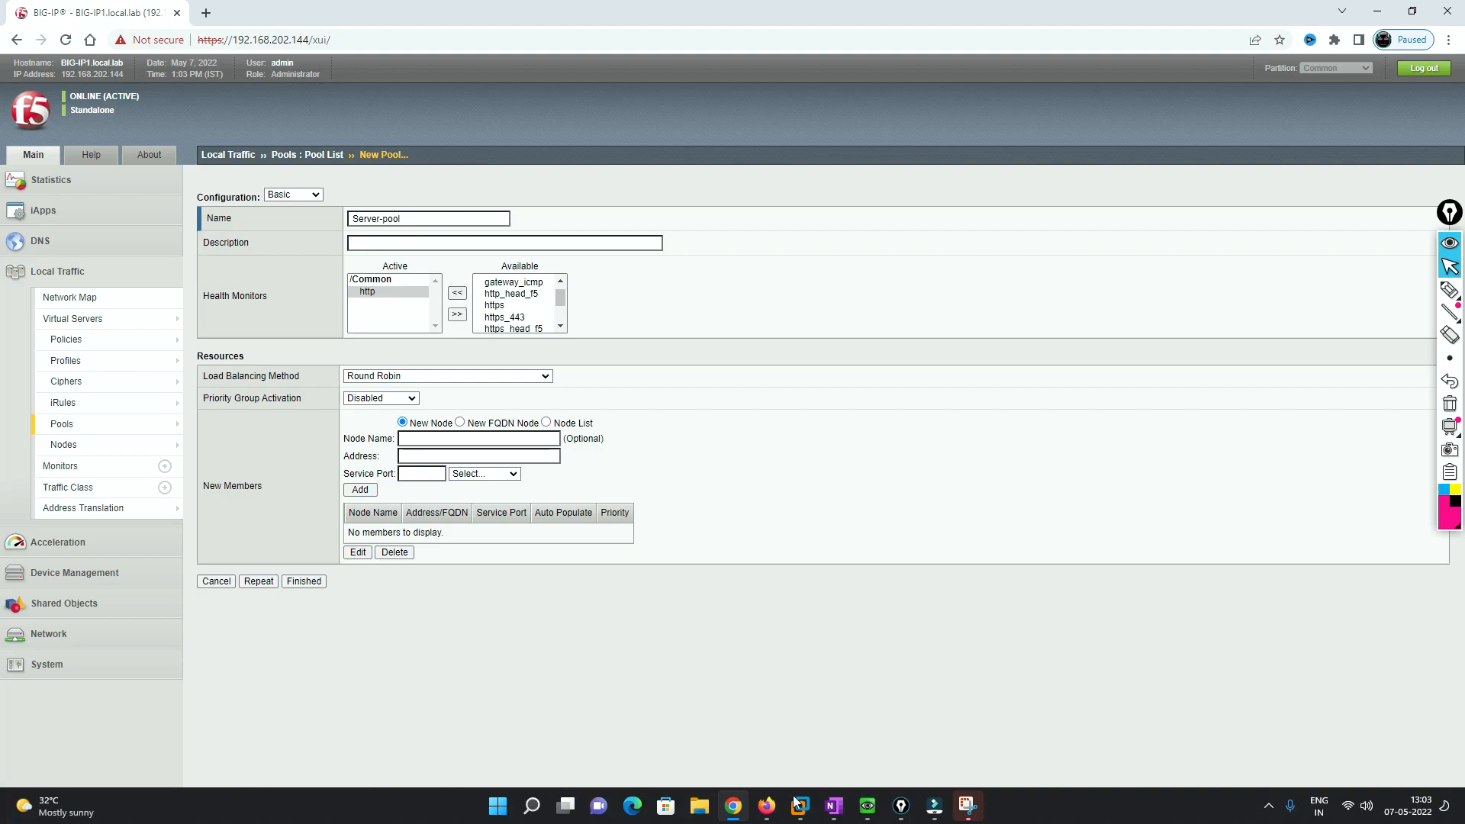
left_click(766, 806)
left_click(1449, 290)
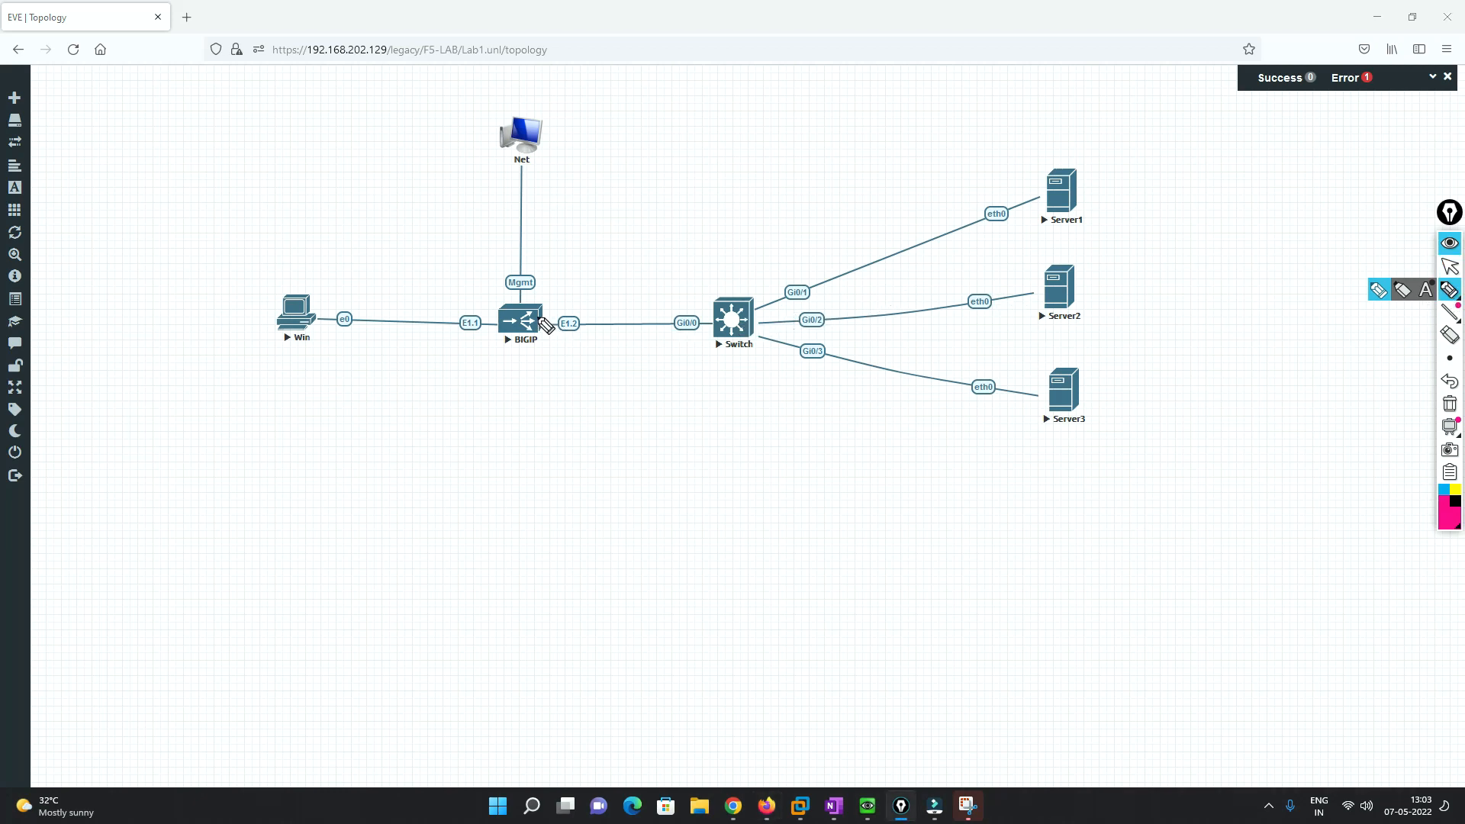
mouse_move(540, 306)
left_mouse_down()
mouse_move(569, 263)
mouse_move(1002, 182)
left_mouse_up()
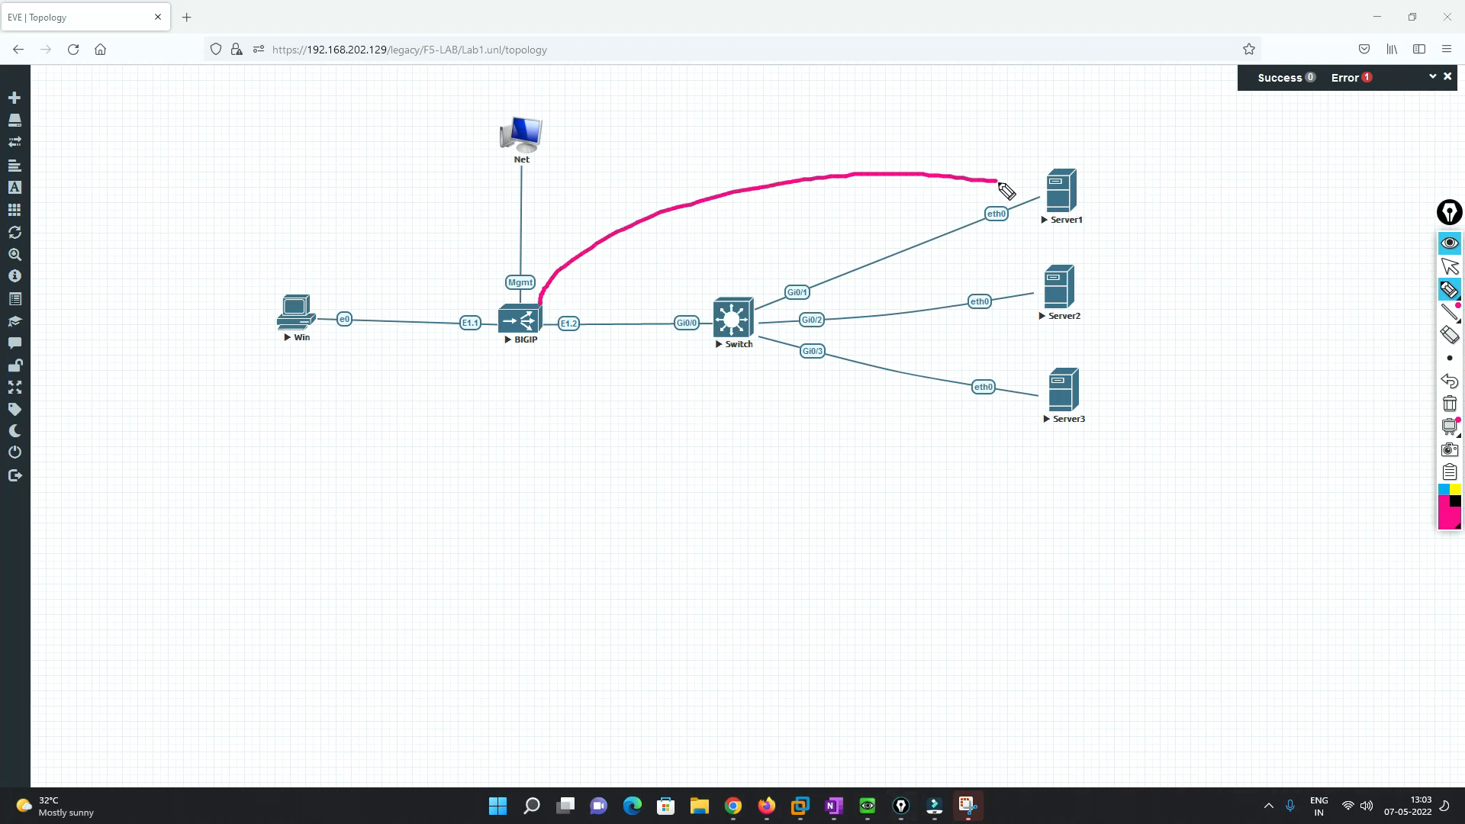
mouse_move(740, 142)
left_mouse_down()
mouse_move(738, 161)
mouse_move(776, 157)
left_mouse_up()
mouse_move(784, 132)
left_mouse_down()
mouse_move(785, 153)
mouse_move(794, 137)
mouse_move(836, 142)
left_mouse_up()
left_click_drag(848, 137, 854, 133)
left_click_drag(665, 156, 677, 180)
left_click_drag(682, 164, 680, 177)
left_click_drag(682, 153, 685, 174)
left_click_drag(679, 165, 691, 161)
mouse_move(694, 151)
left_mouse_down()
mouse_move(697, 172)
mouse_move(703, 157)
left_mouse_up()
mouse_move(702, 152)
left_mouse_down()
mouse_move(720, 174)
mouse_move(853, 141)
left_mouse_up()
left_click(711, 151)
left_click(712, 164)
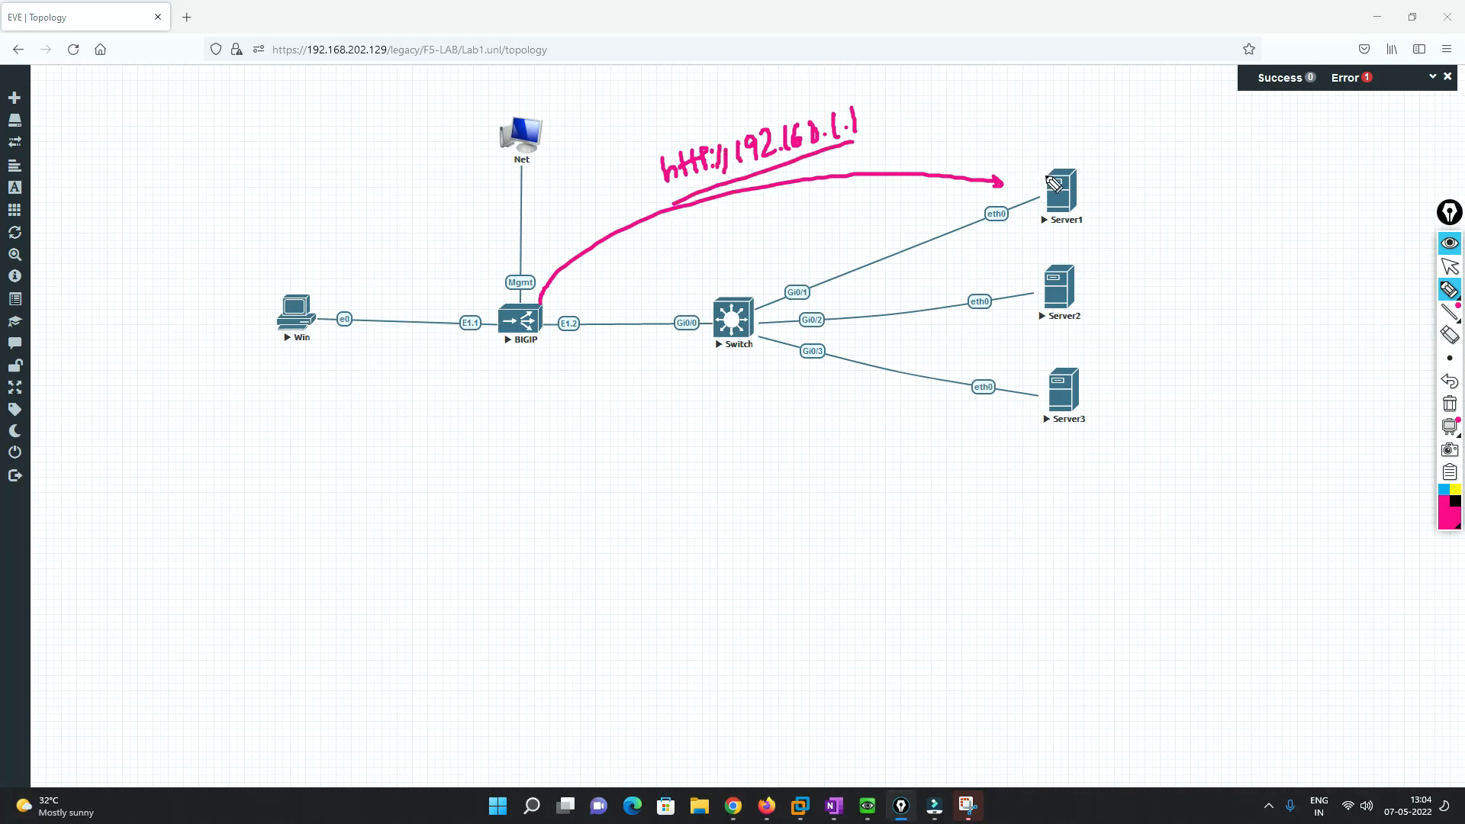
- Draw a return arrow from Server1 to BIGIP and circle Server1, Server2 and Server3
mouse_move(1051, 202)
left_mouse_down()
mouse_move(856, 195)
mouse_move(565, 300)
mouse_move(581, 299)
left_mouse_up()
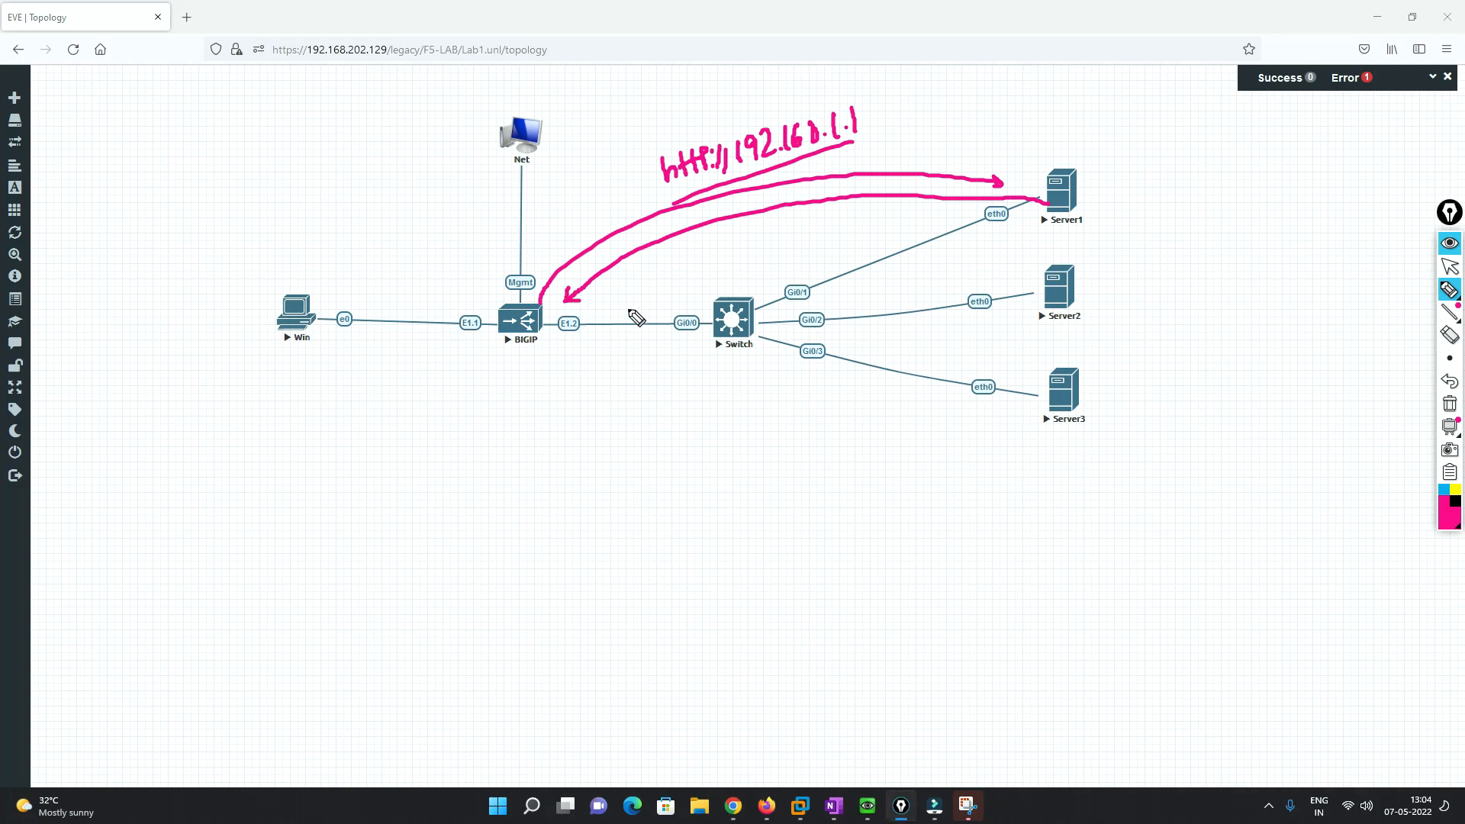
mouse_move(1076, 151)
left_mouse_down()
mouse_move(1040, 172)
mouse_move(1079, 152)
left_mouse_up()
mouse_move(1066, 255)
left_mouse_down()
mouse_move(1102, 313)
mouse_move(1069, 252)
left_mouse_up()
mouse_move(1085, 363)
left_mouse_down()
mouse_move(1043, 420)
mouse_move(1040, 391)
left_mouse_up()
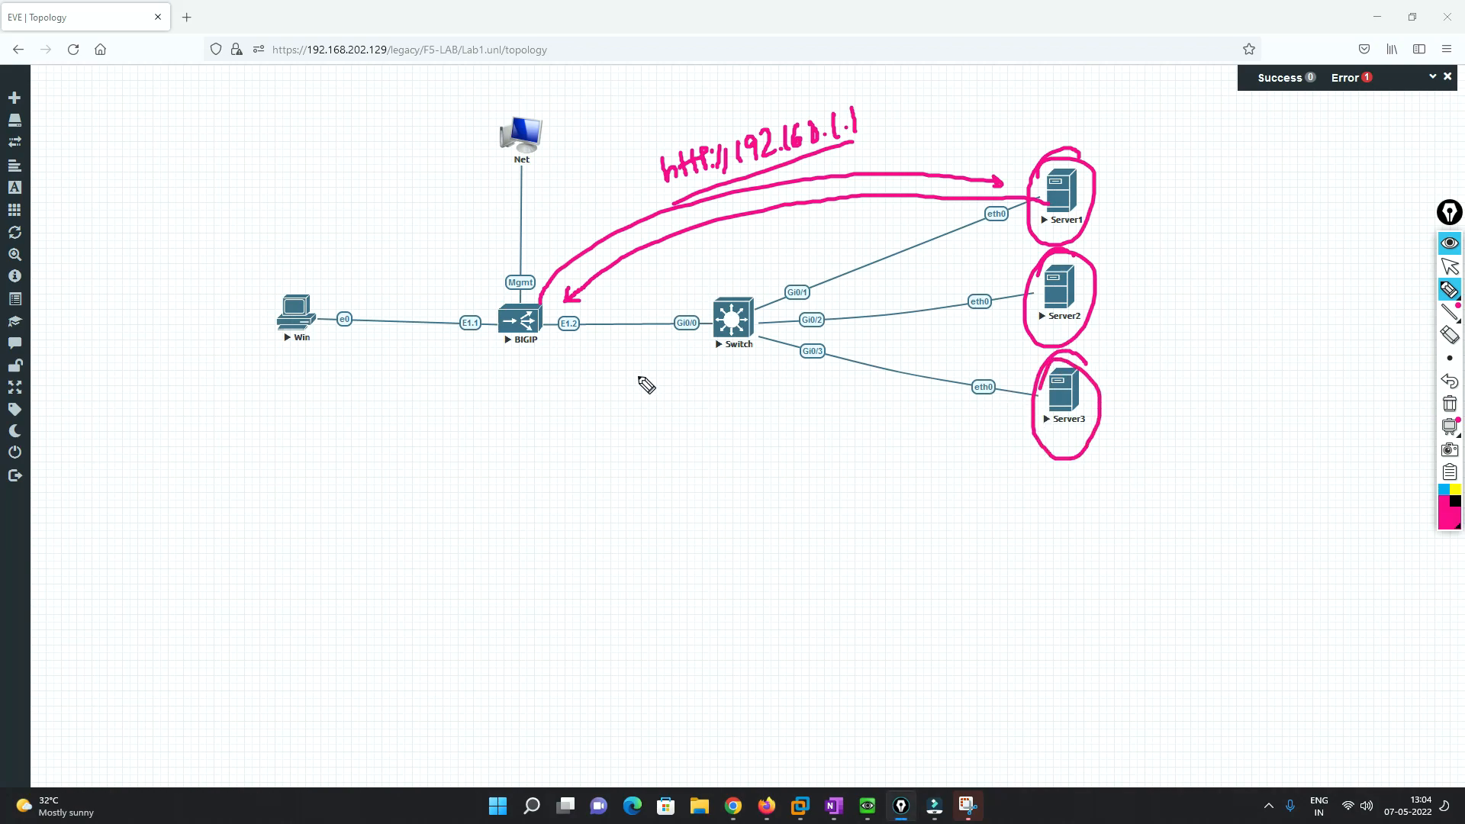
- Erase all the annotations and bring the BIG-IP New Pool form back
left_click(1451, 405)
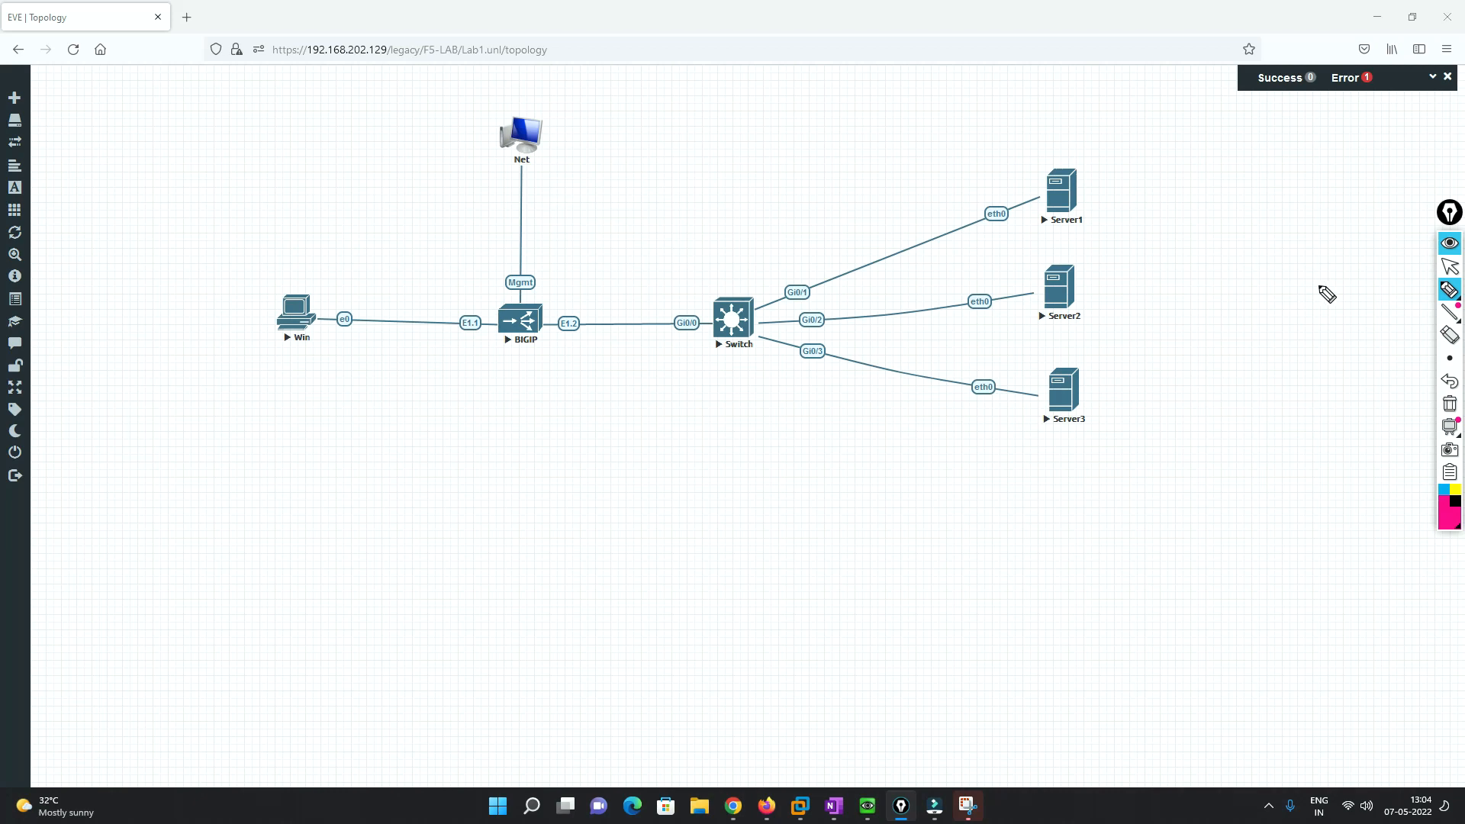
left_click(1450, 266)
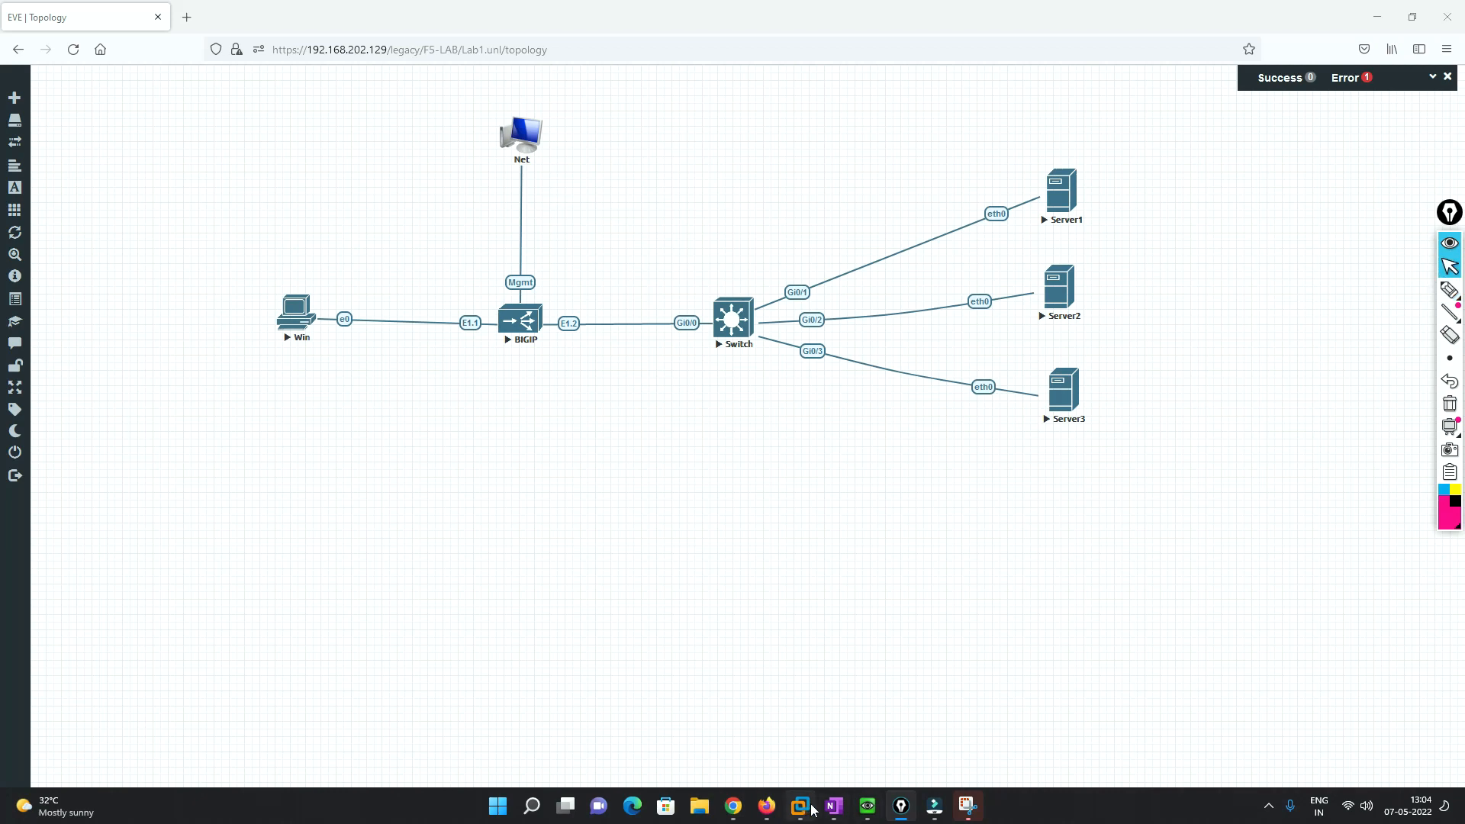
left_click(733, 806)
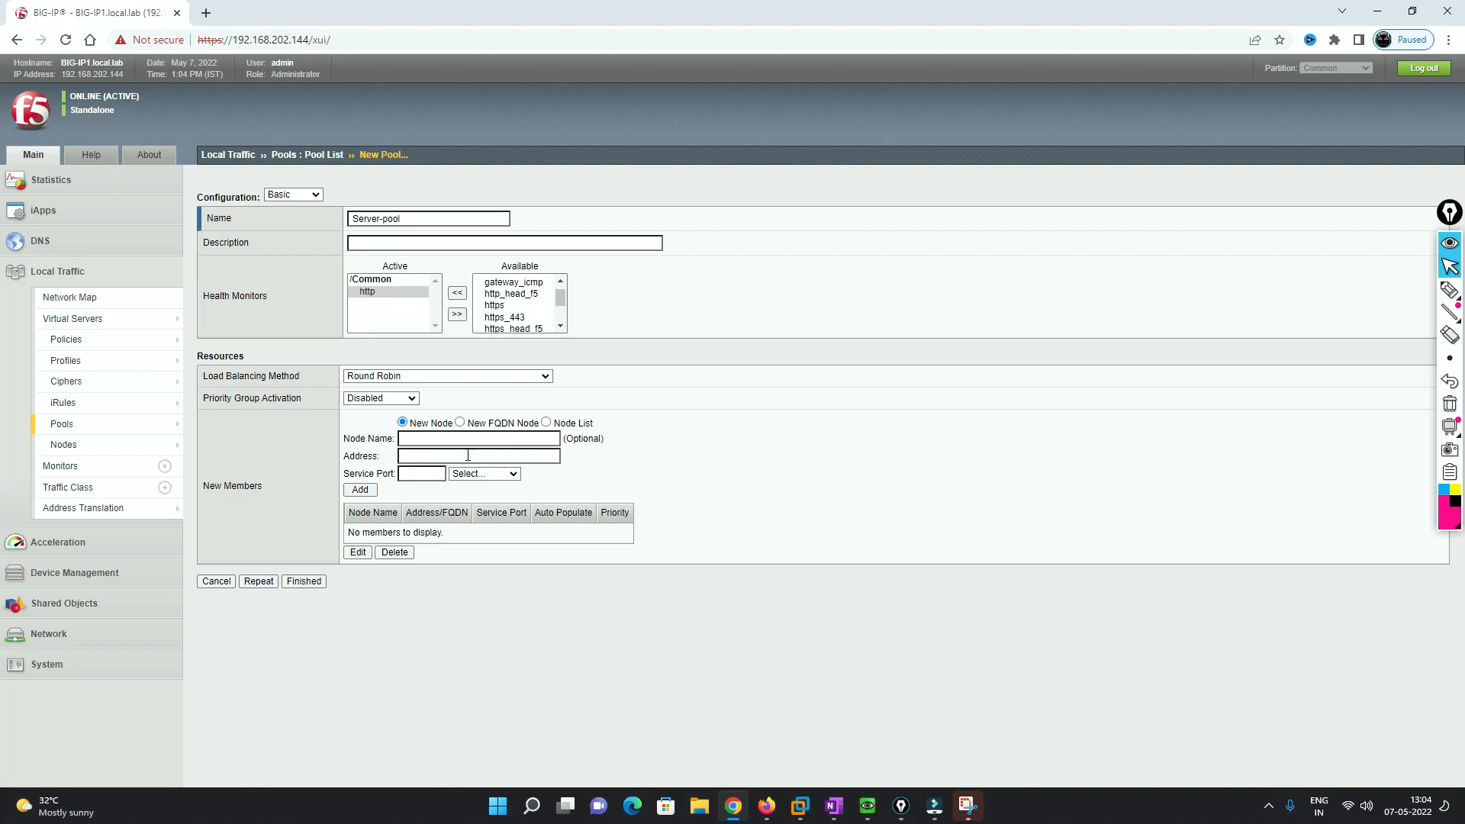
- Keep Round Robin and add Server1 from the Node List with HTTP service, port 80
left_click(425, 377)
left_click(424, 377)
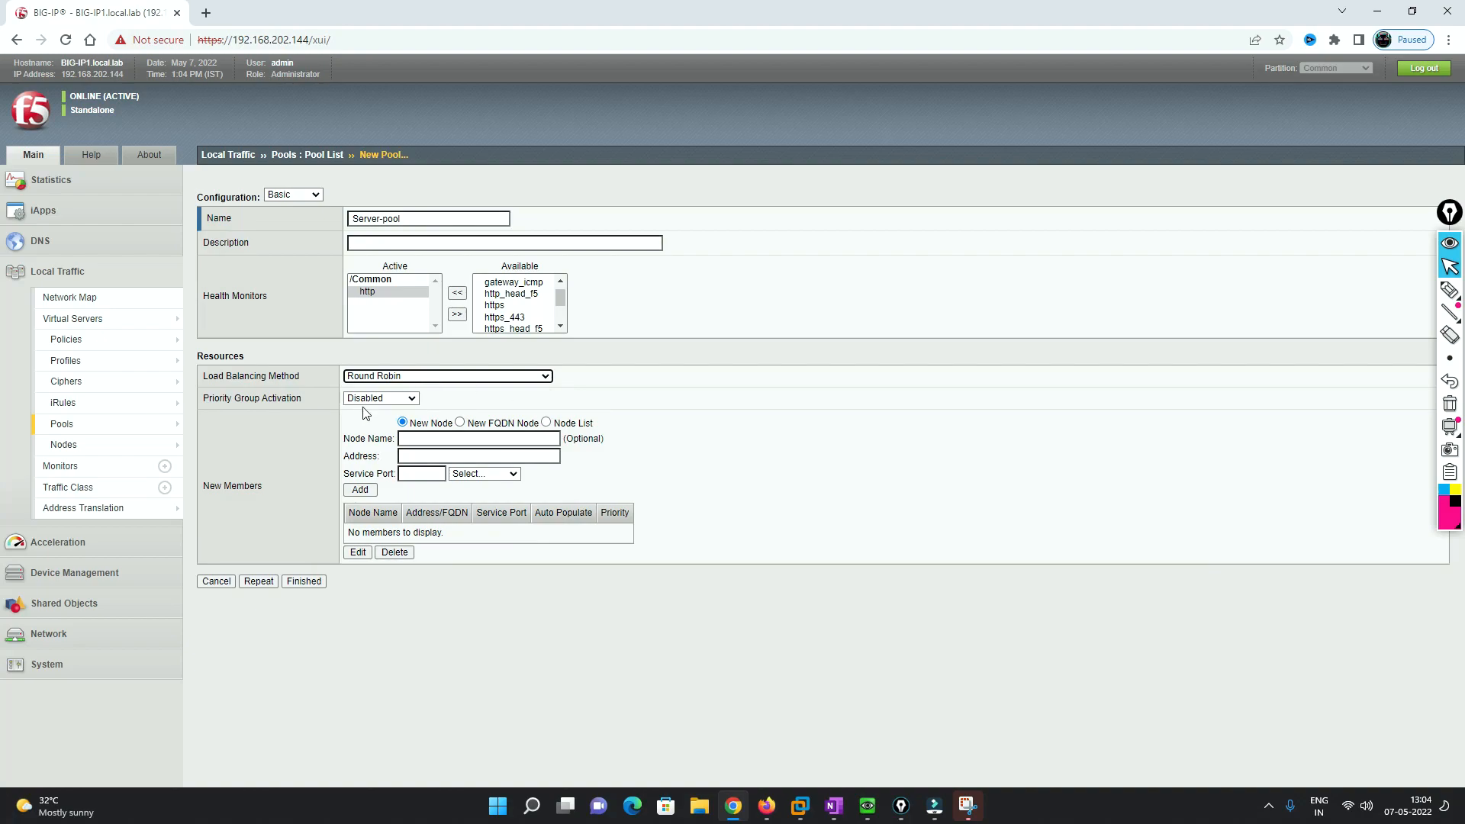
left_click(546, 424)
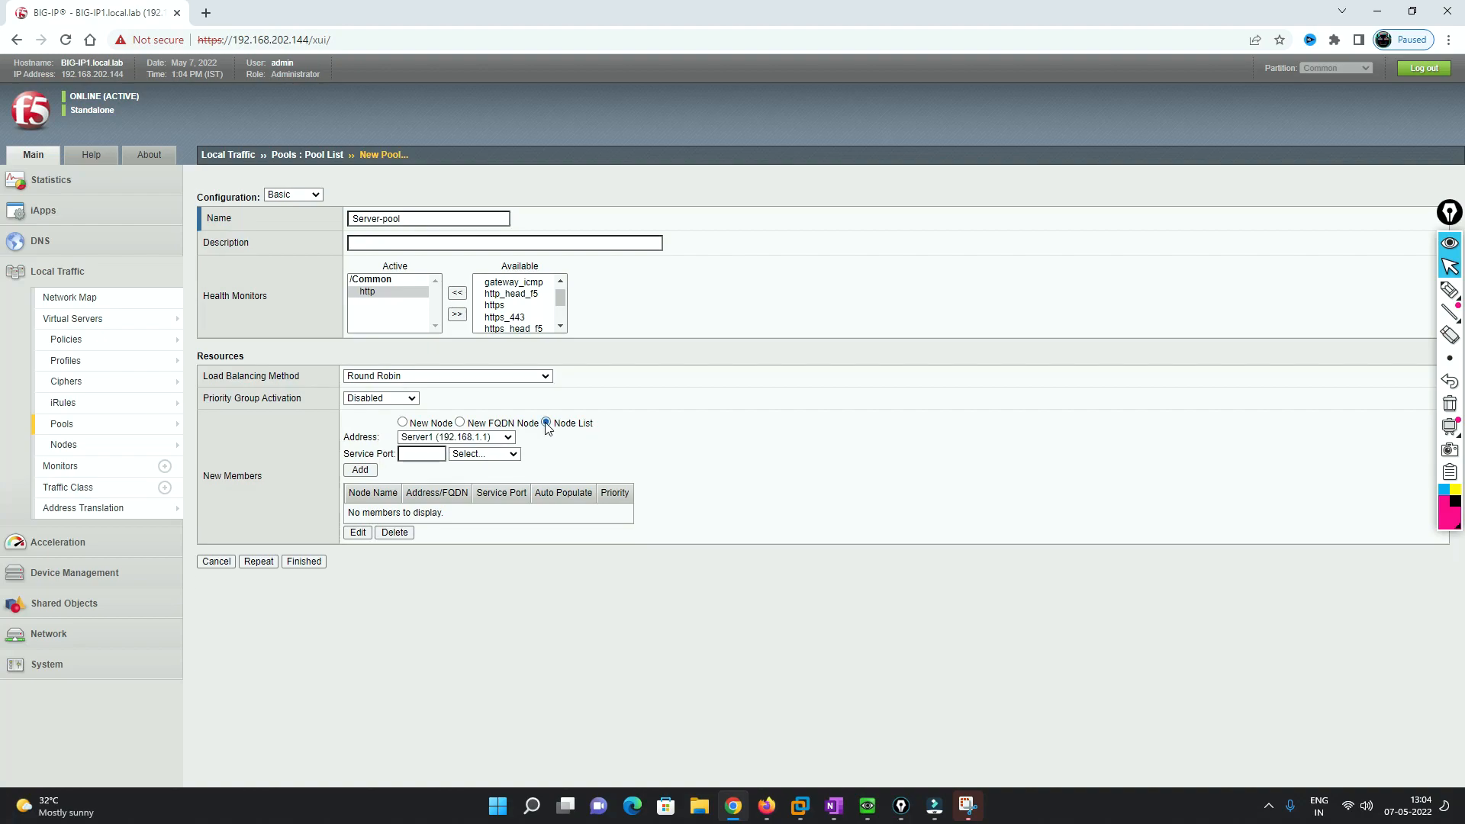
left_click(412, 455)
left_click(510, 455)
left_click(477, 502)
left_click(359, 470)
- Add Server2 and Server3 on port 80, then finish creating Server-pool
left_click(510, 439)
left_click(441, 477)
left_click(362, 471)
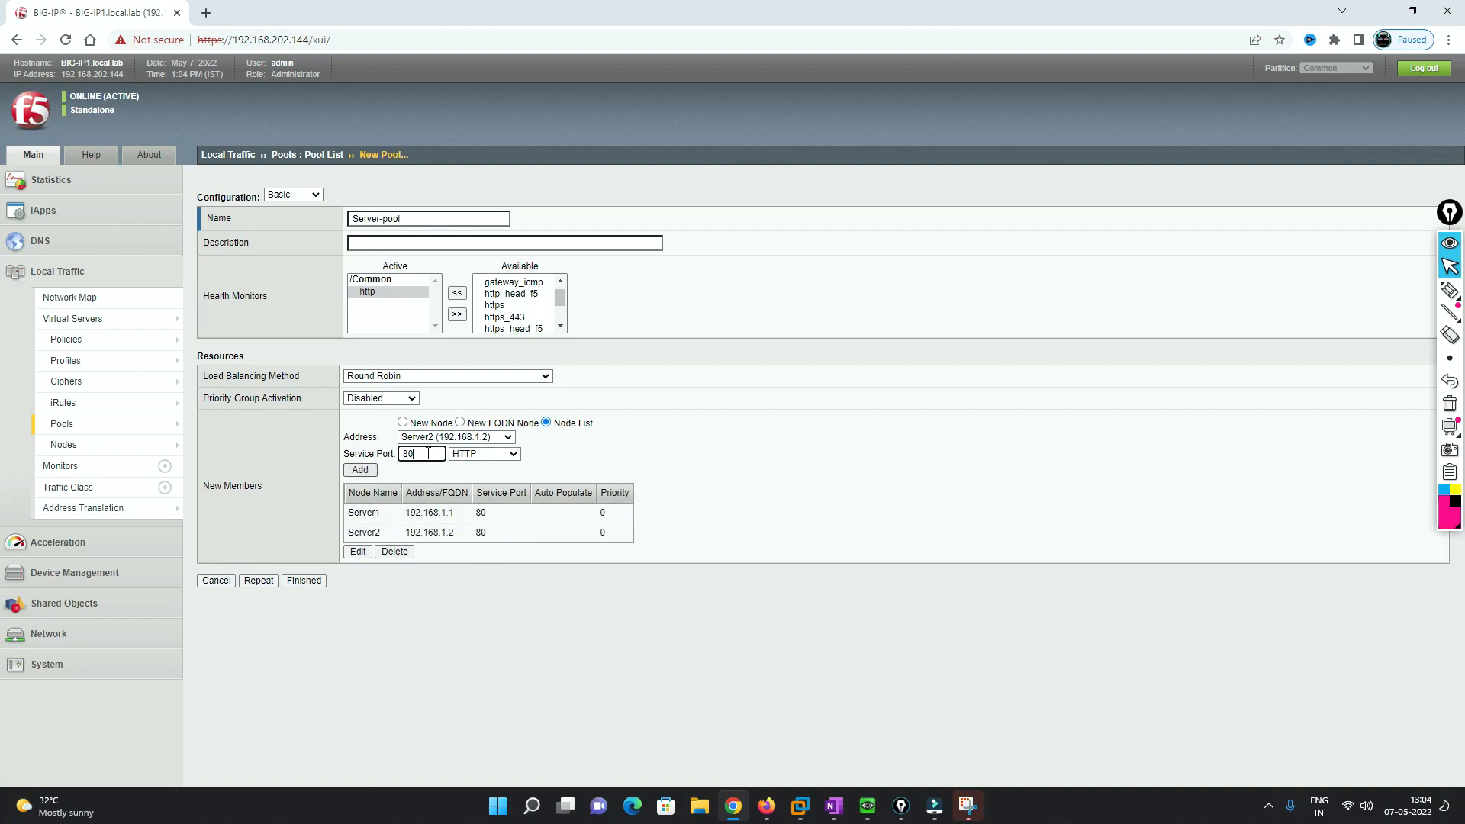
left_click(510, 438)
left_click(452, 491)
left_click(359, 470)
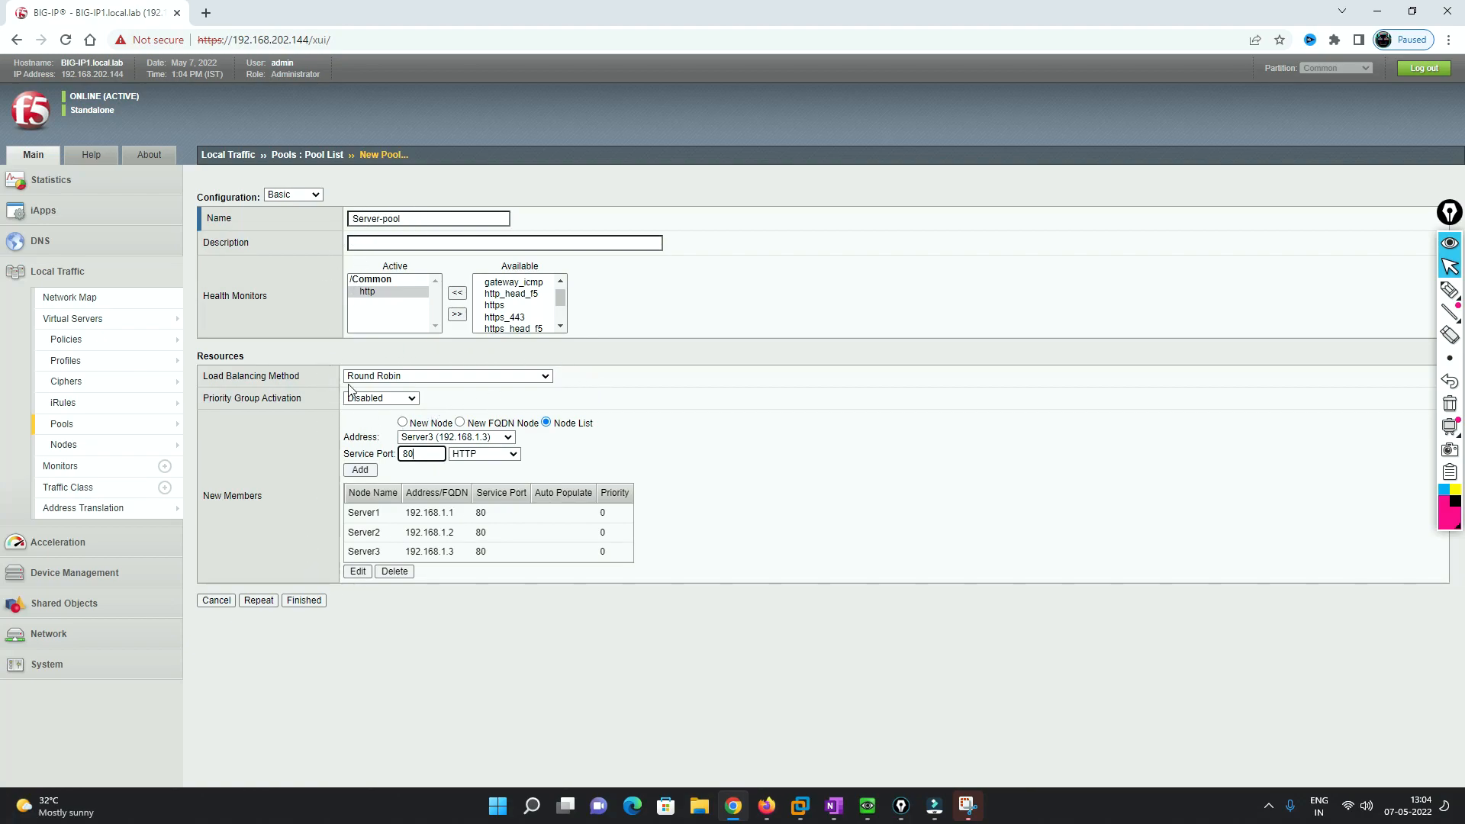
left_click(304, 601)
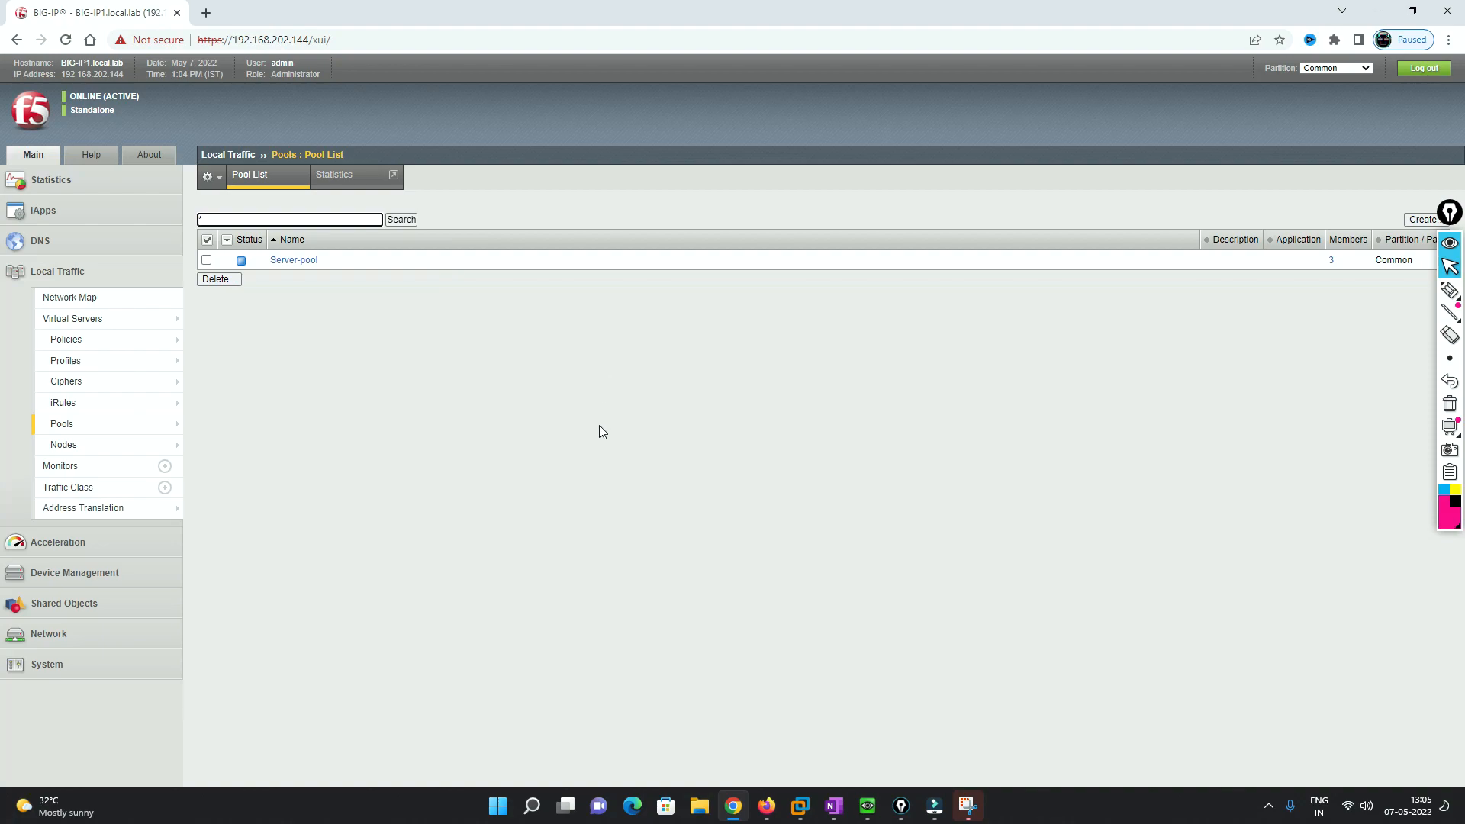
- Start a new virtual server named Server-VS
left_click(87, 328)
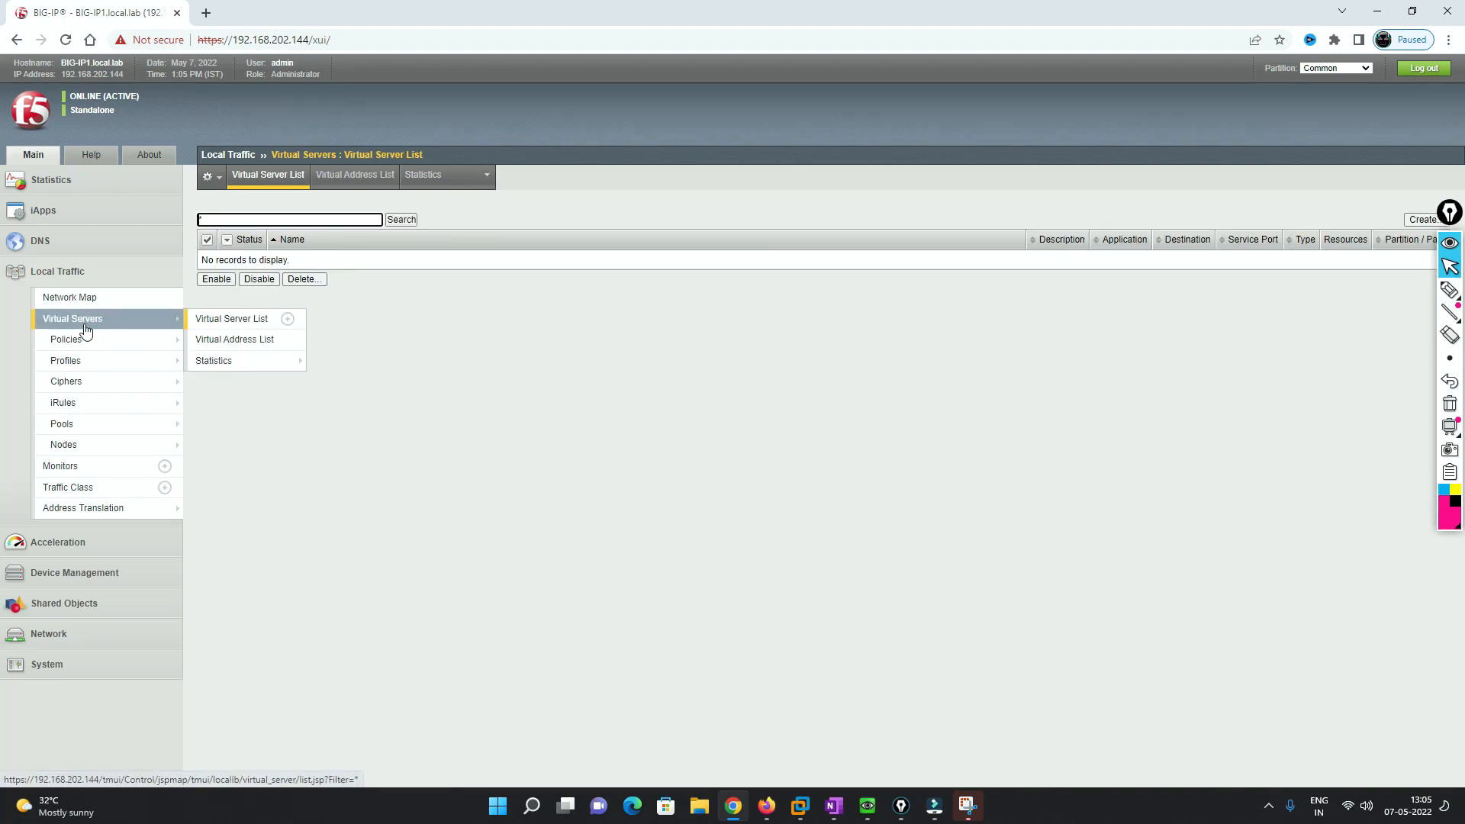
left_click(1421, 220)
left_click(373, 219)
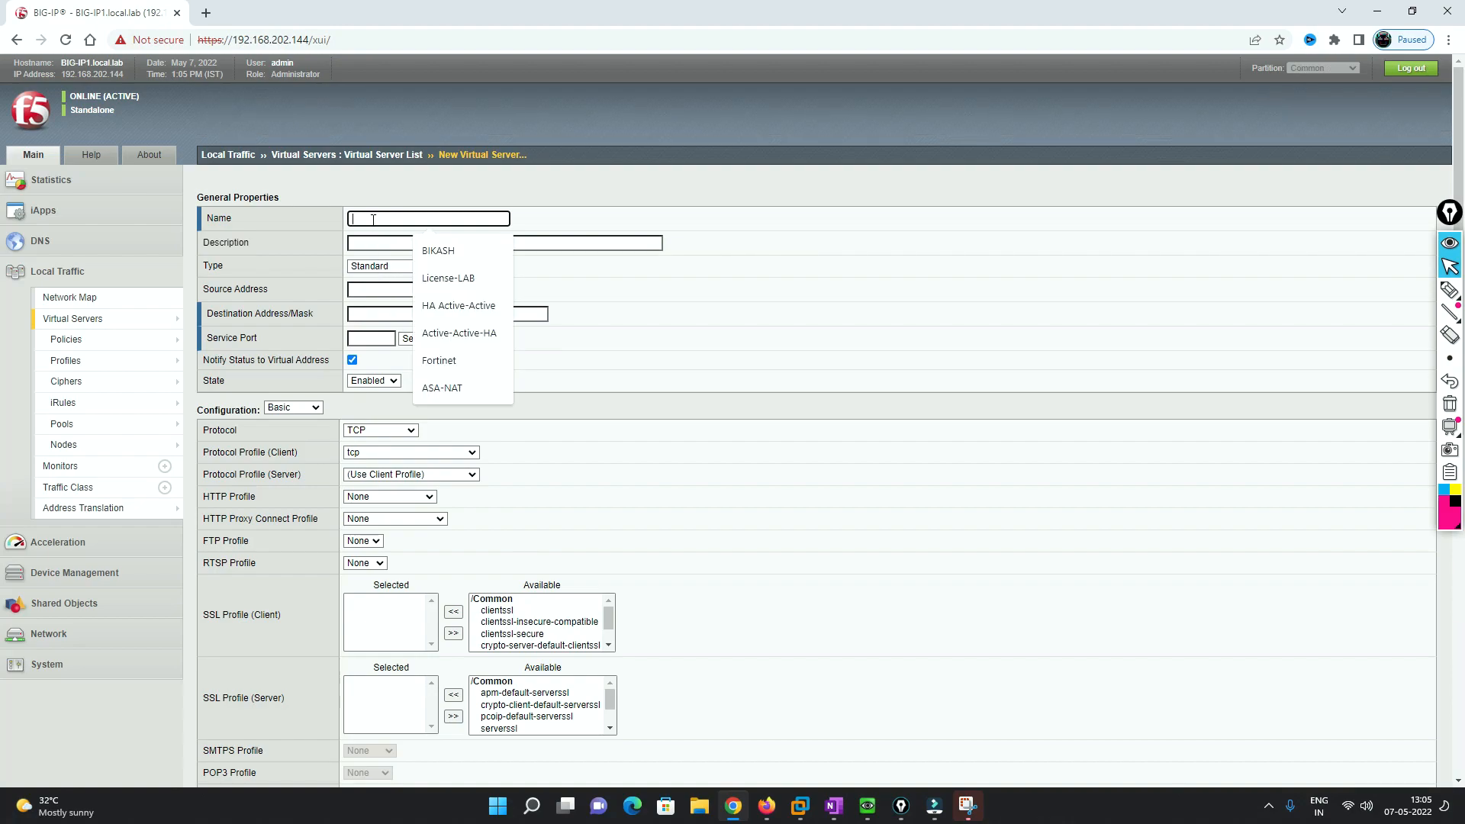
type("Server-VS")
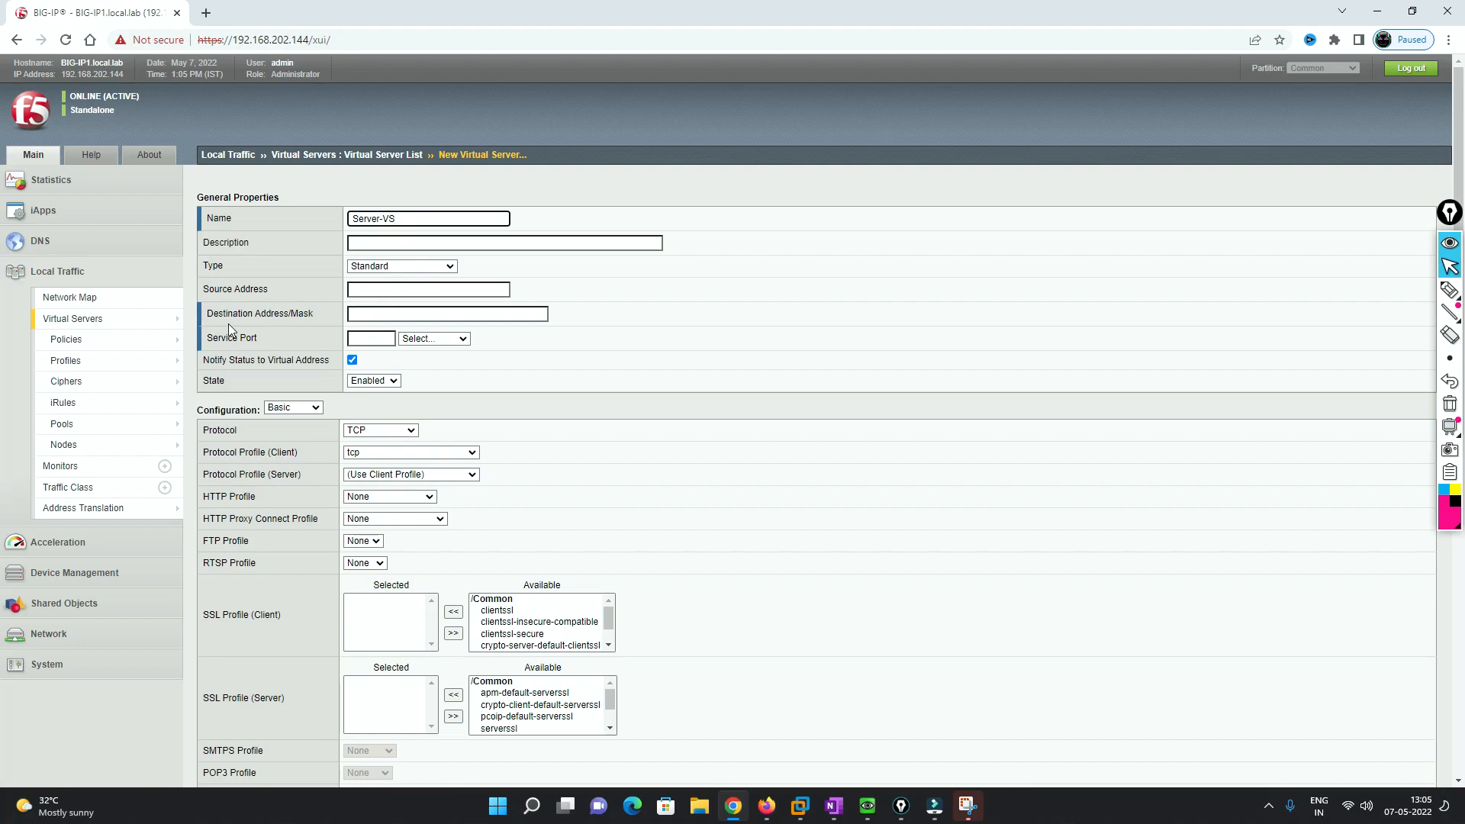
- Give Server-VS destination address 200.1.1.10 and service port 80 (HTTP)
left_click(352, 290)
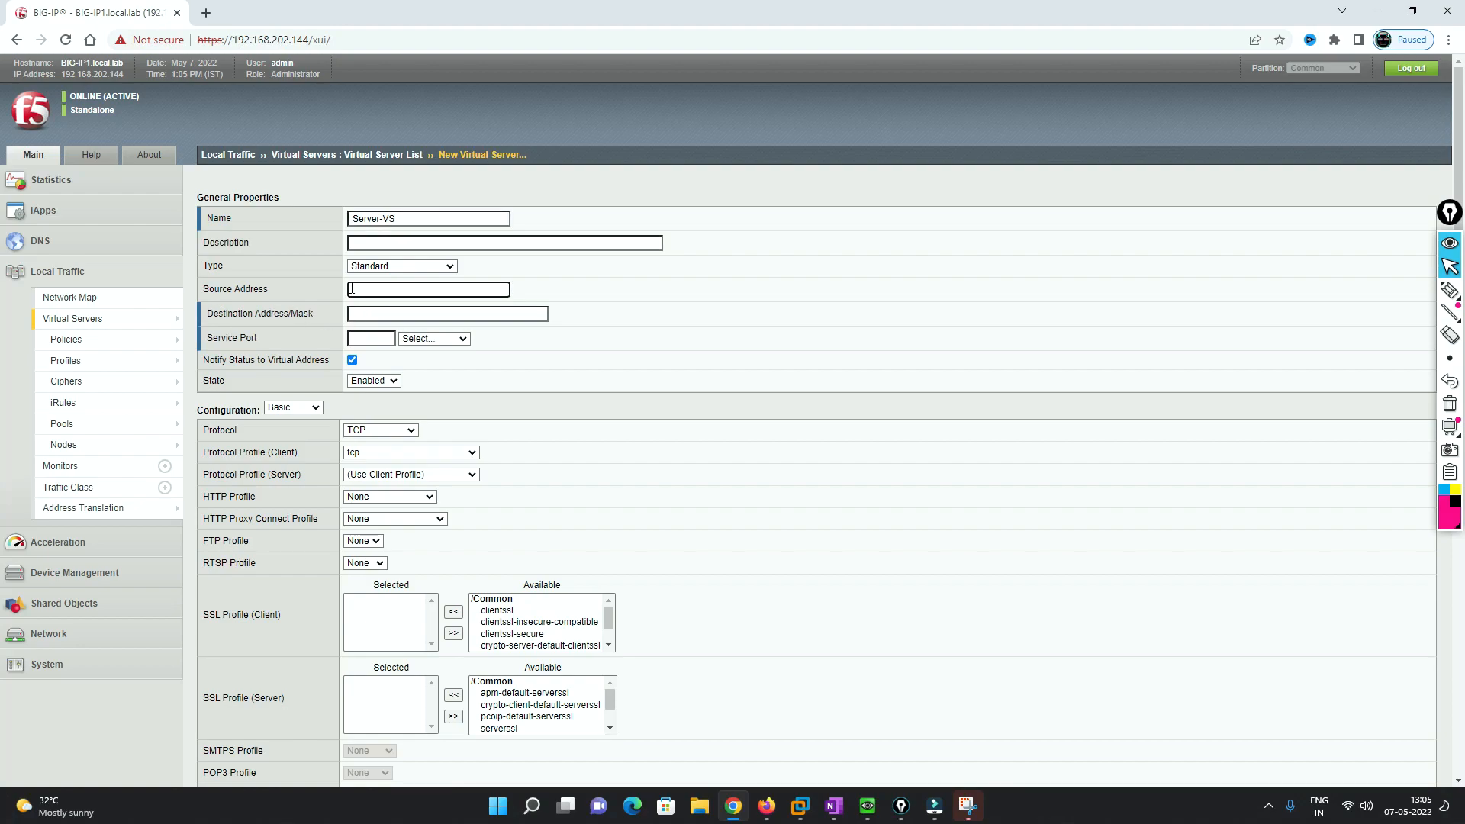
mouse_move(268, 290)
left_mouse_down()
mouse_move(186, 290)
mouse_move(268, 291)
left_mouse_up()
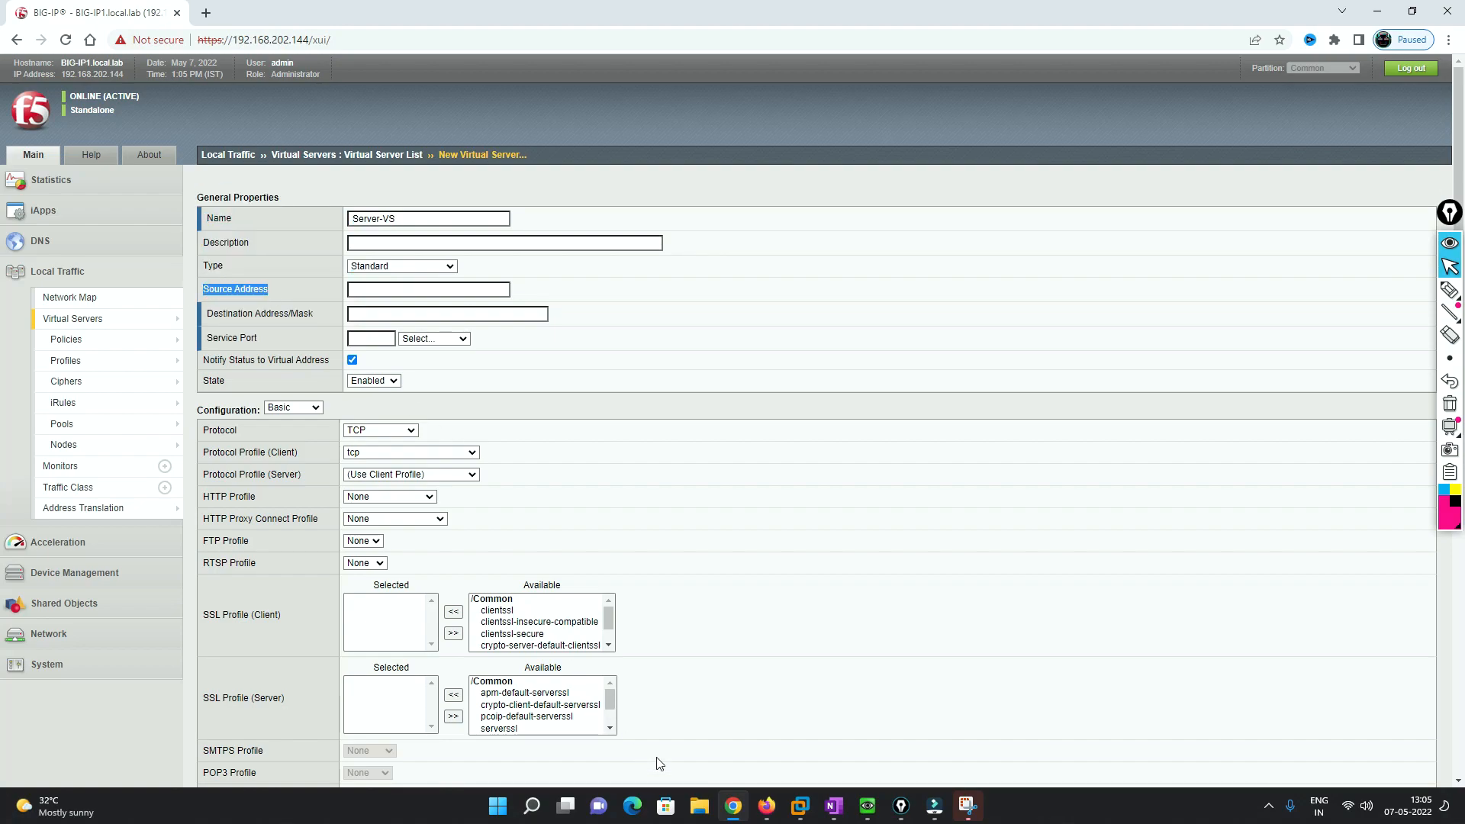
left_click(766, 806)
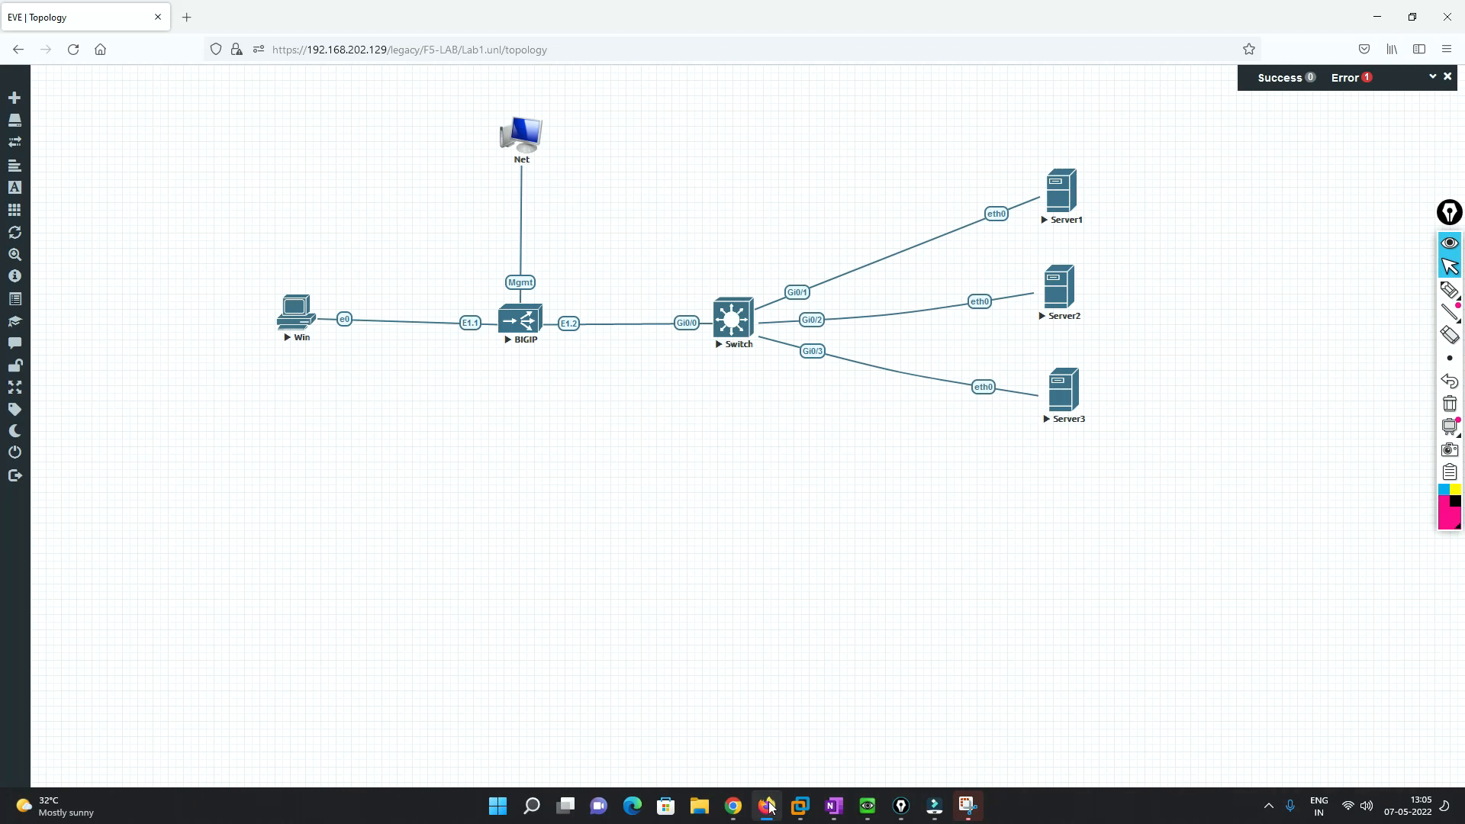
left_click(733, 806)
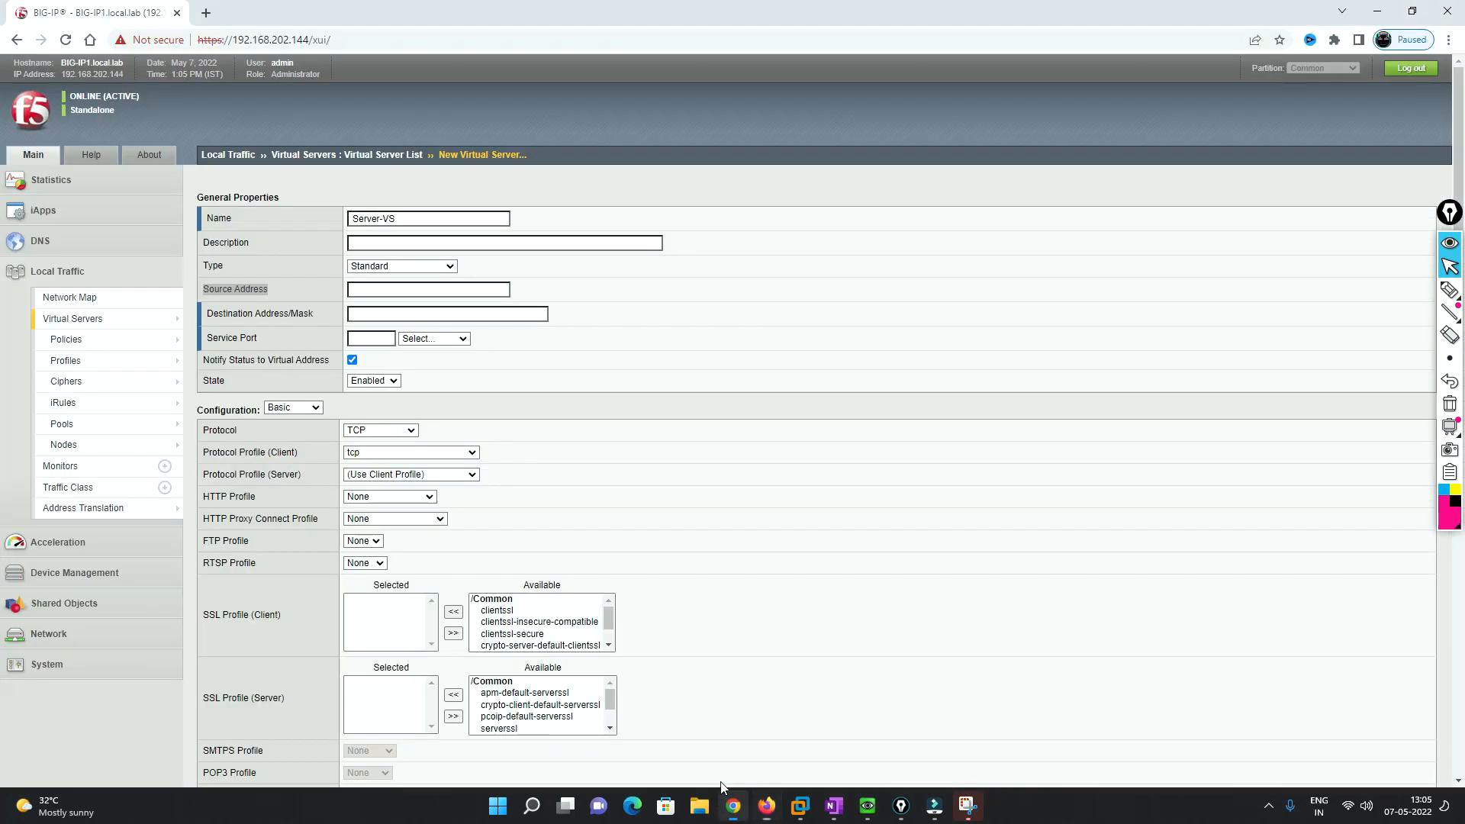
left_click(370, 291)
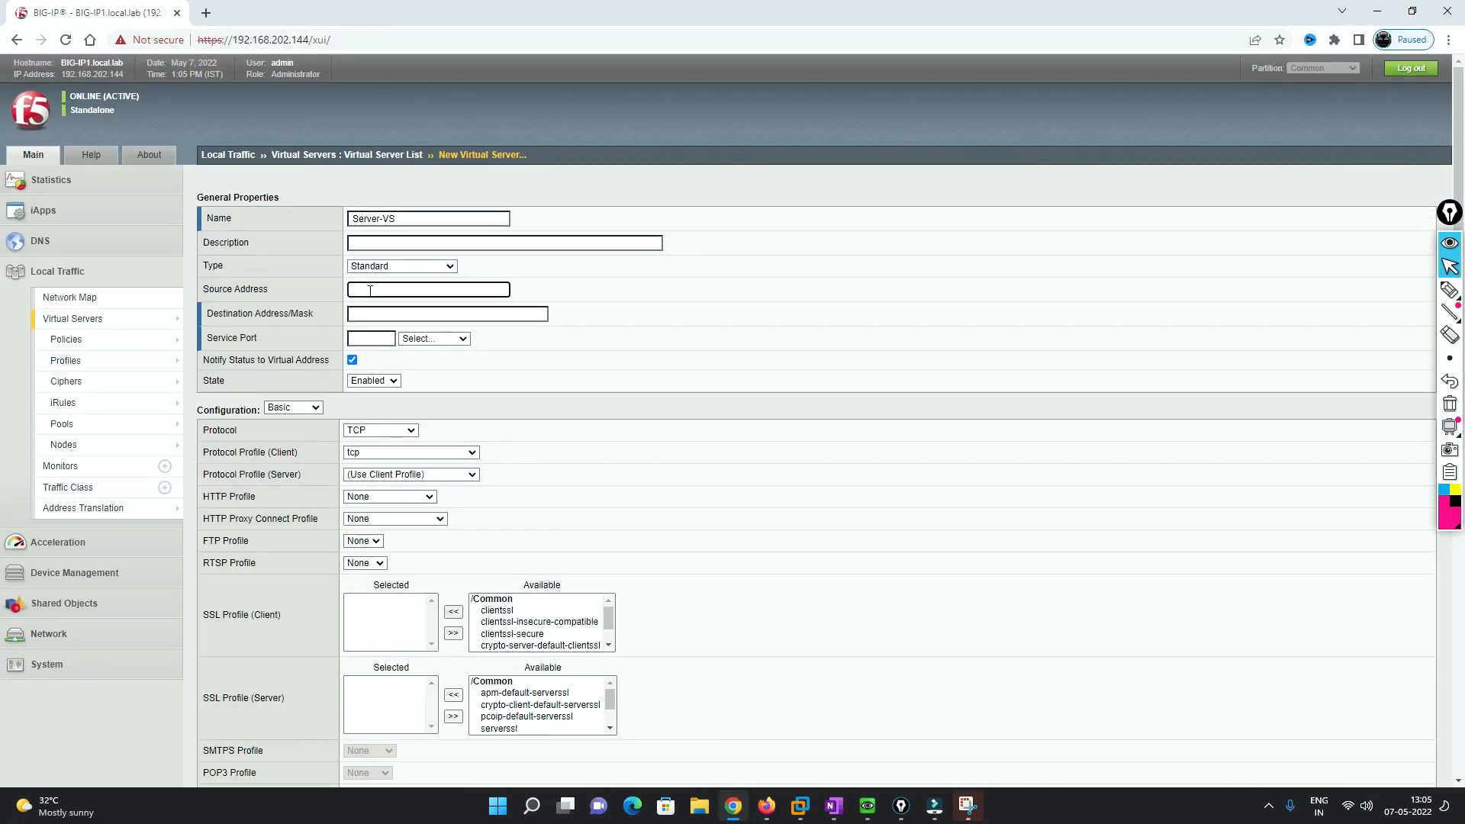
left_click(358, 314)
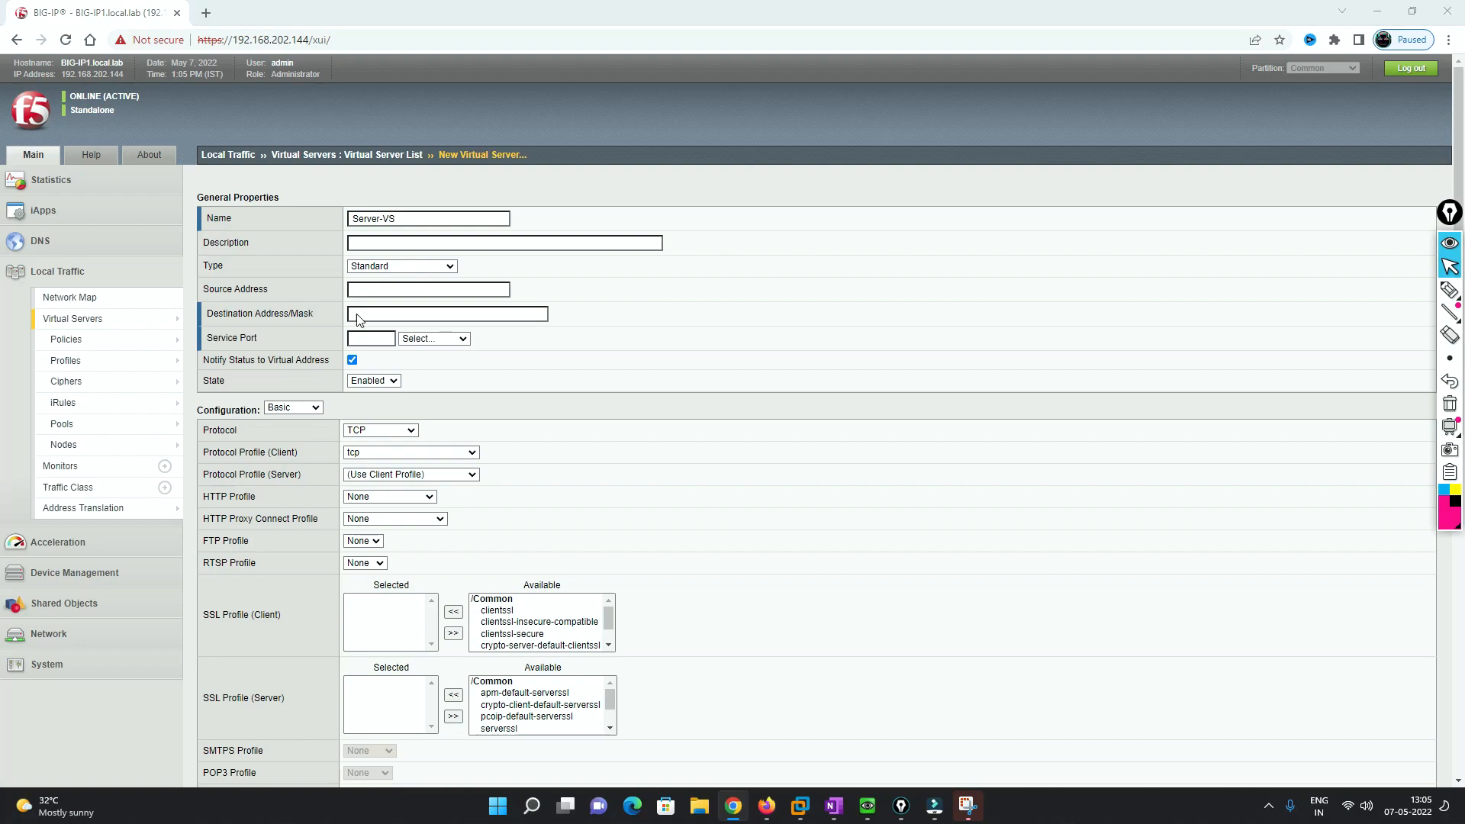
key("alt+Tab")
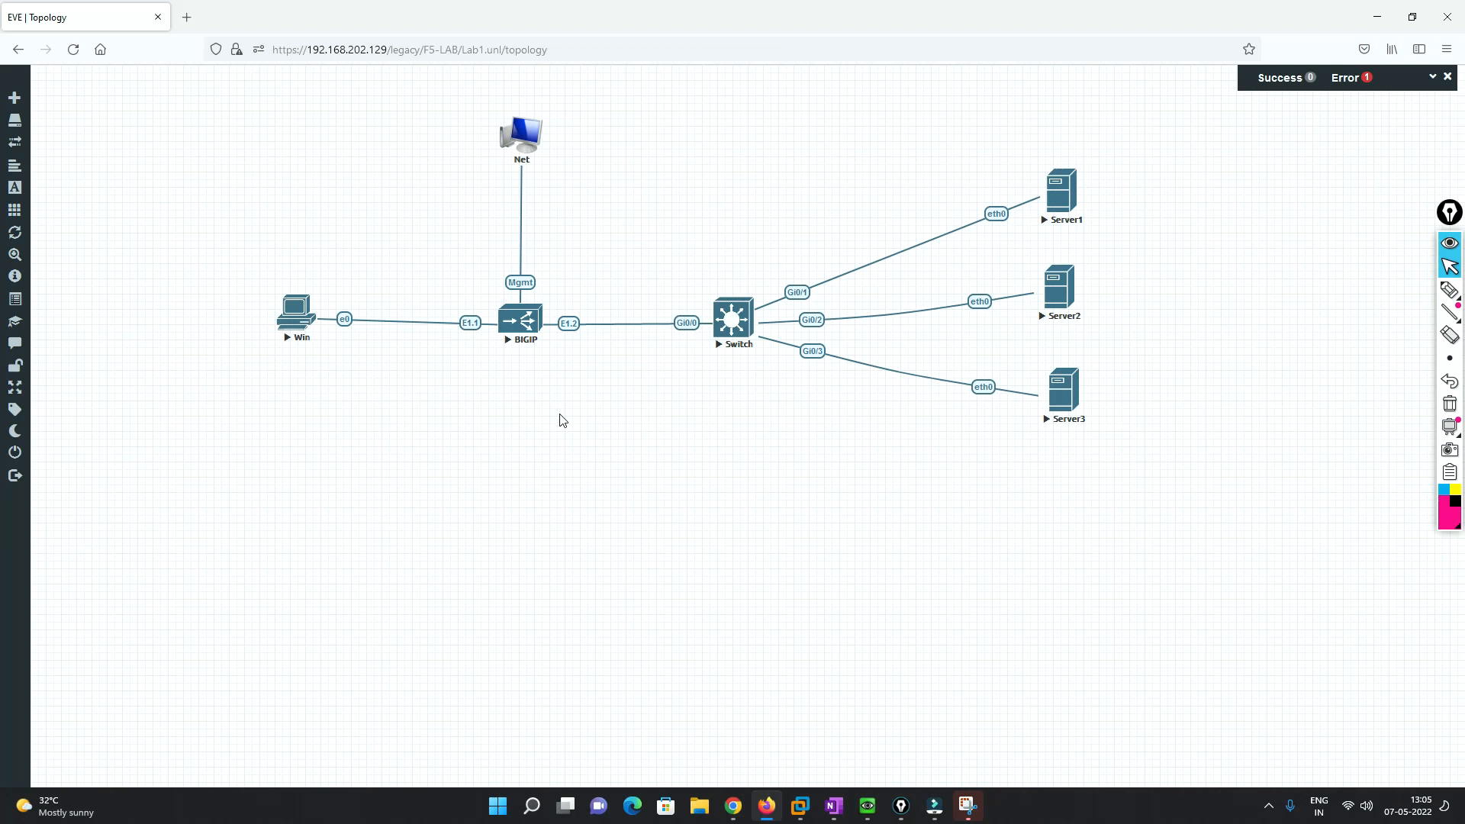
key("alt+Tab")
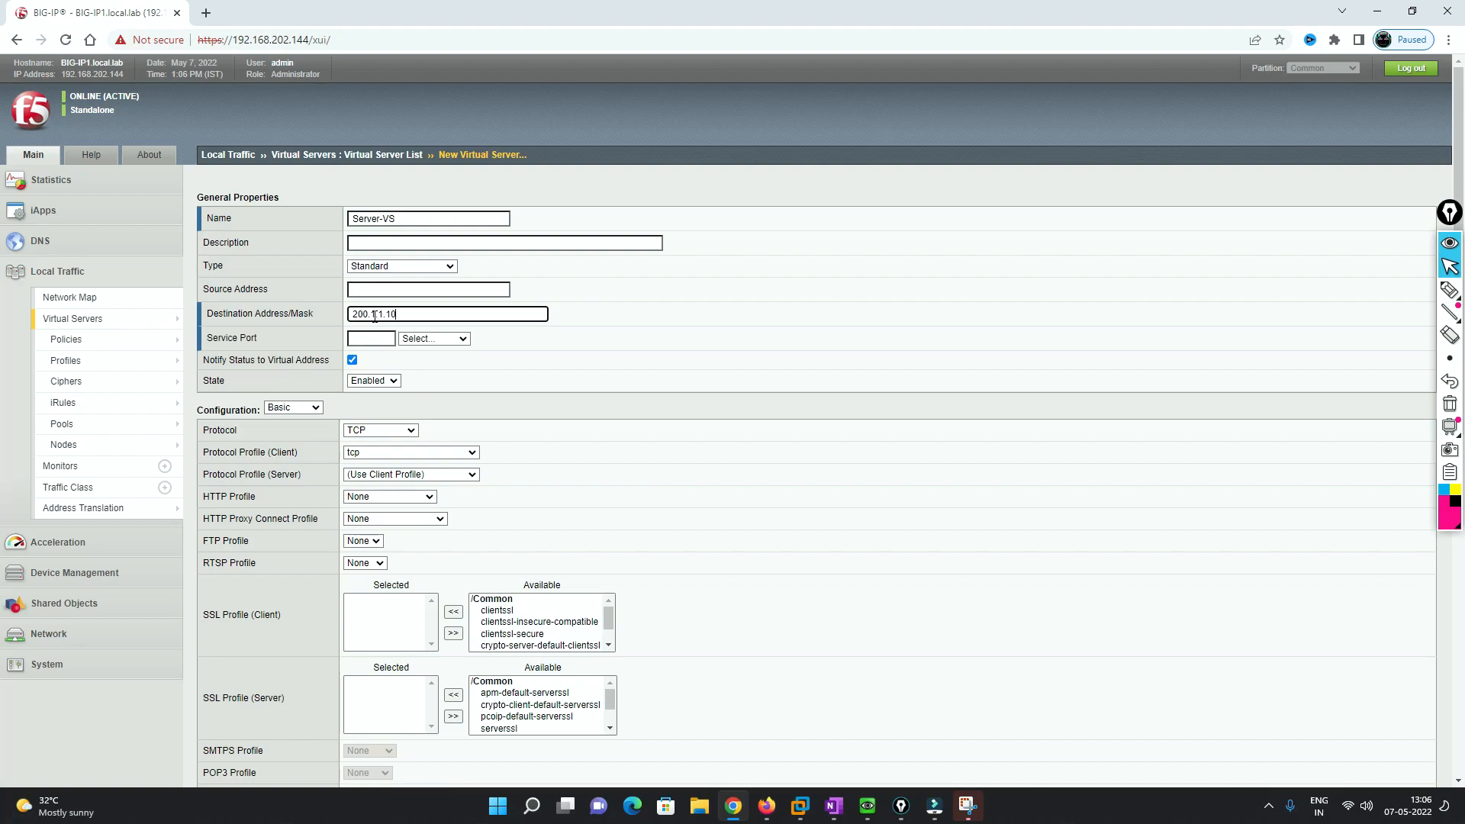
left_click(376, 337)
left_click(461, 339)
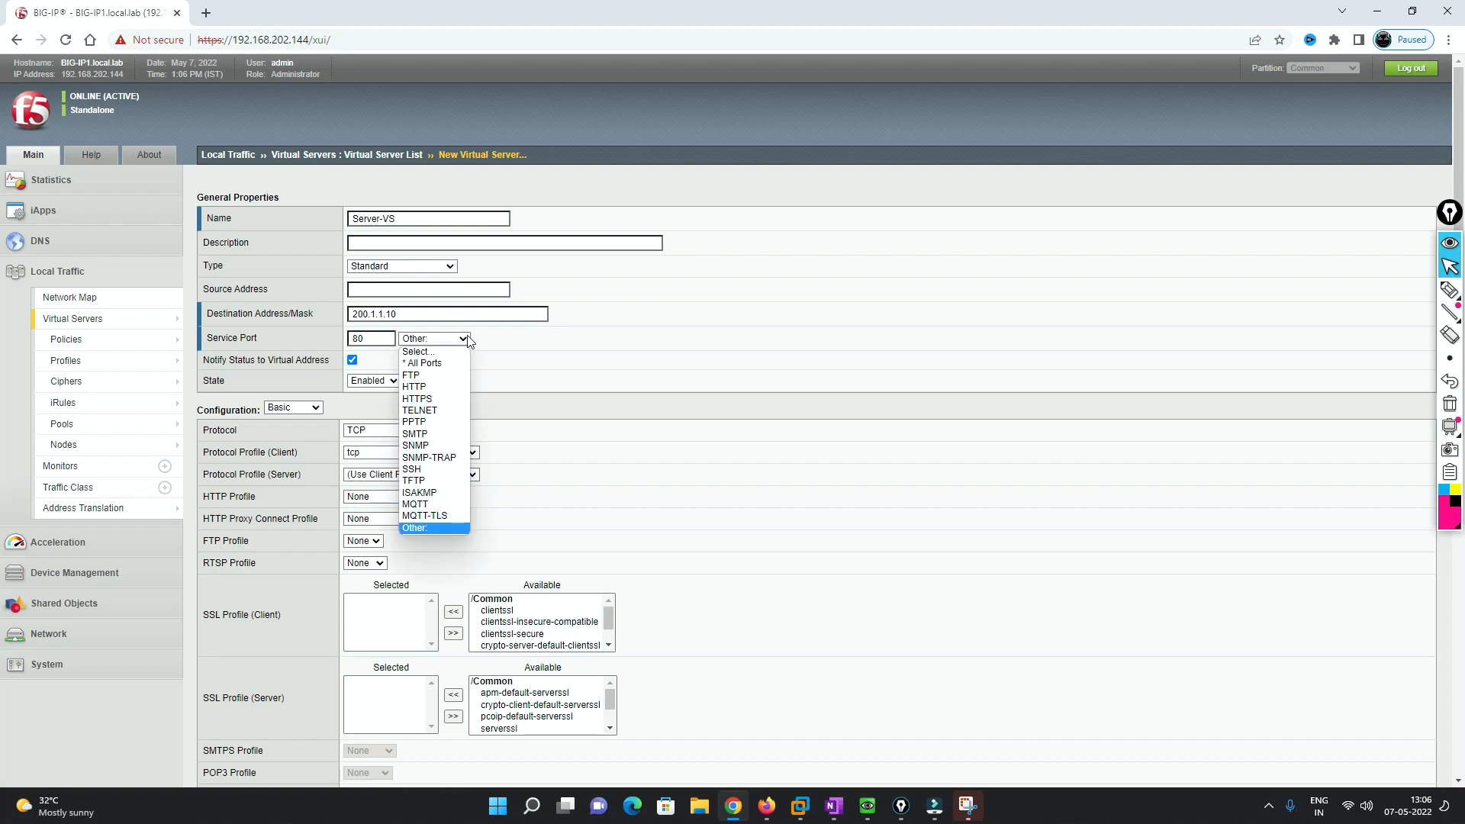
left_click(435, 387)
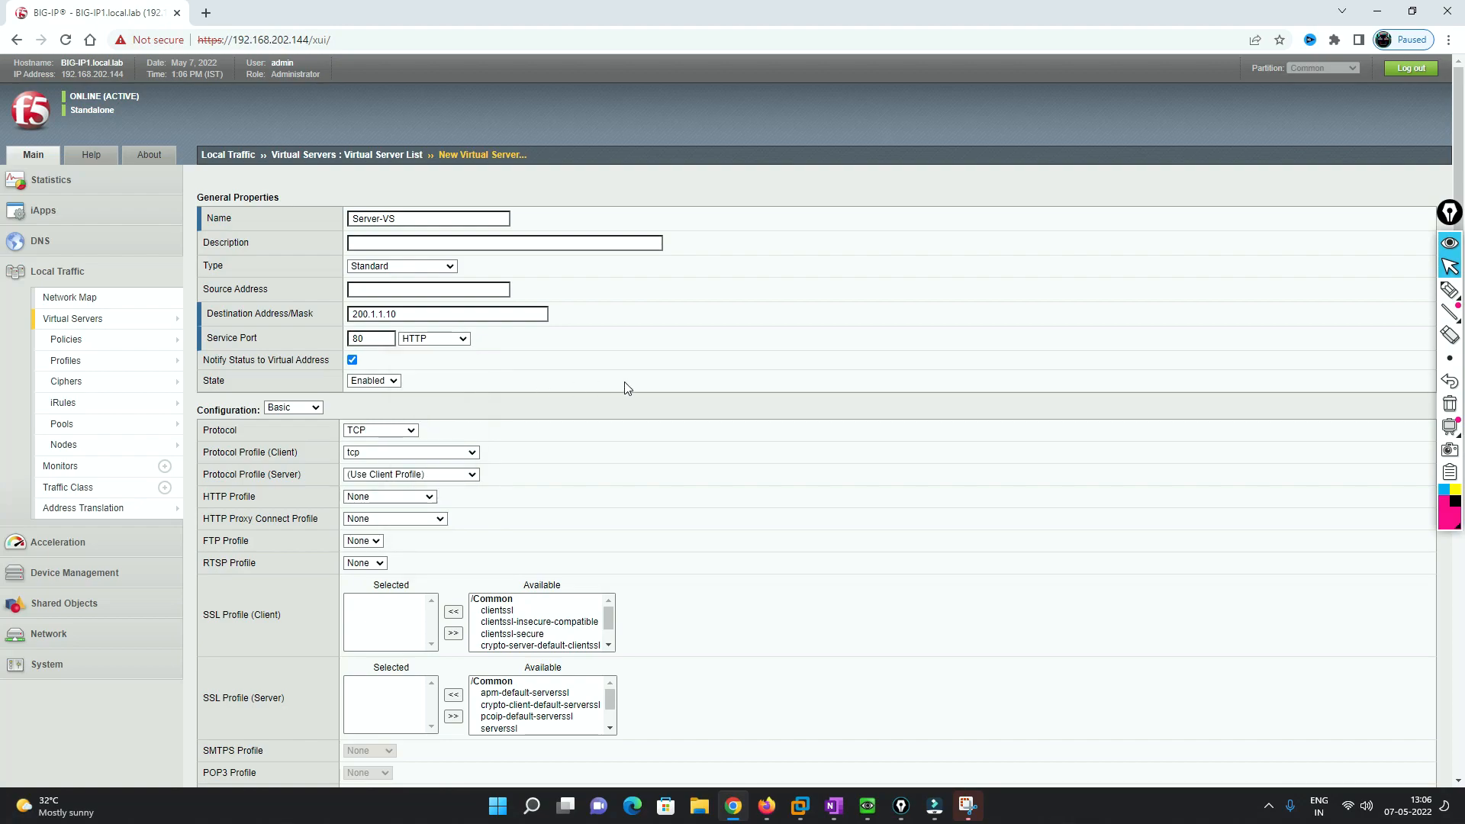
- Save Server-VS with destination 200.1.1.10, port 80, leaving Default Pool unset for now
scroll(626, 388, "down", 3)
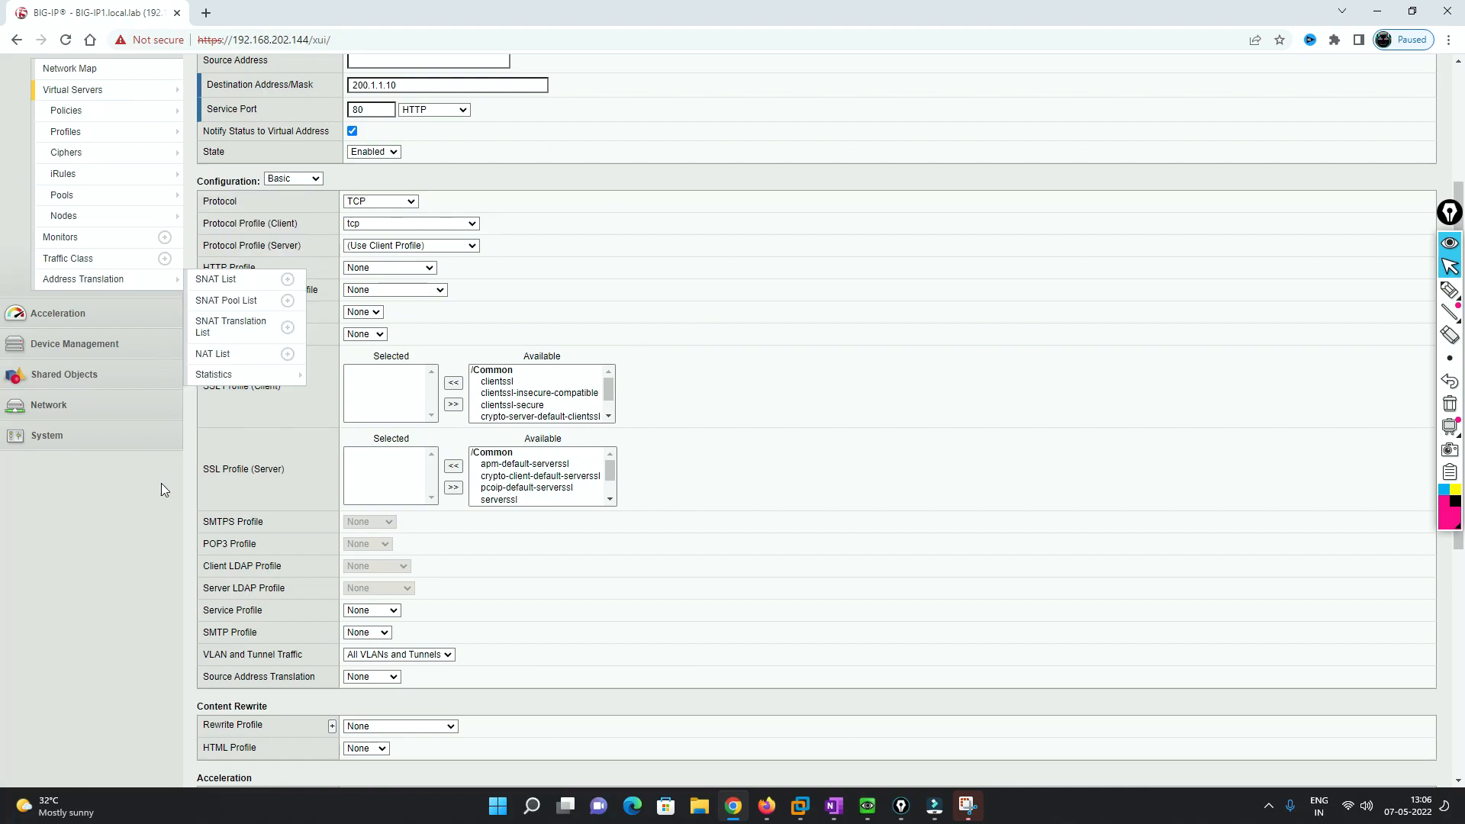
scroll(641, 503, "down", 2)
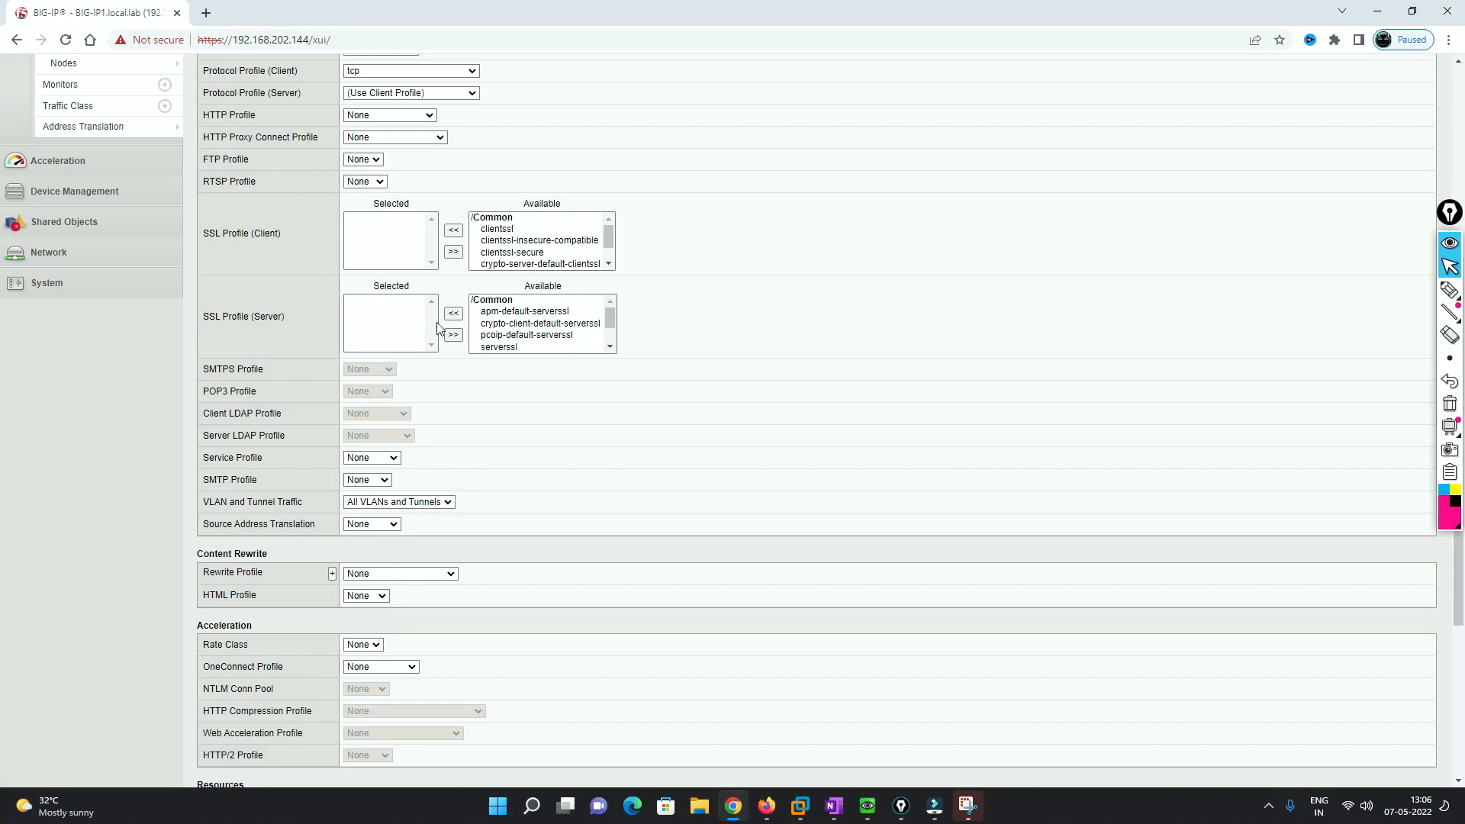
scroll(632, 450, "down", 2)
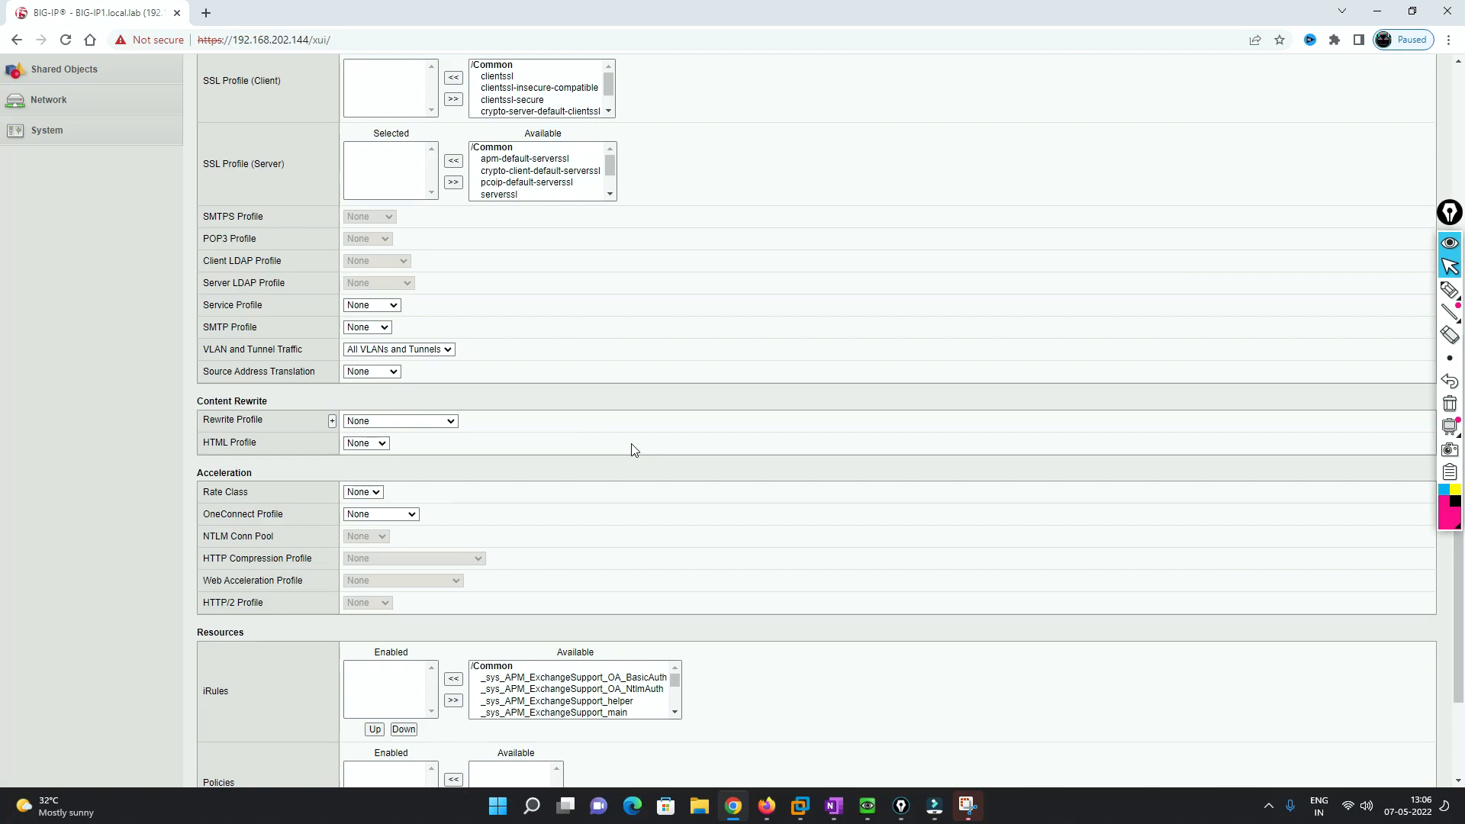
scroll(632, 450, "down", 2)
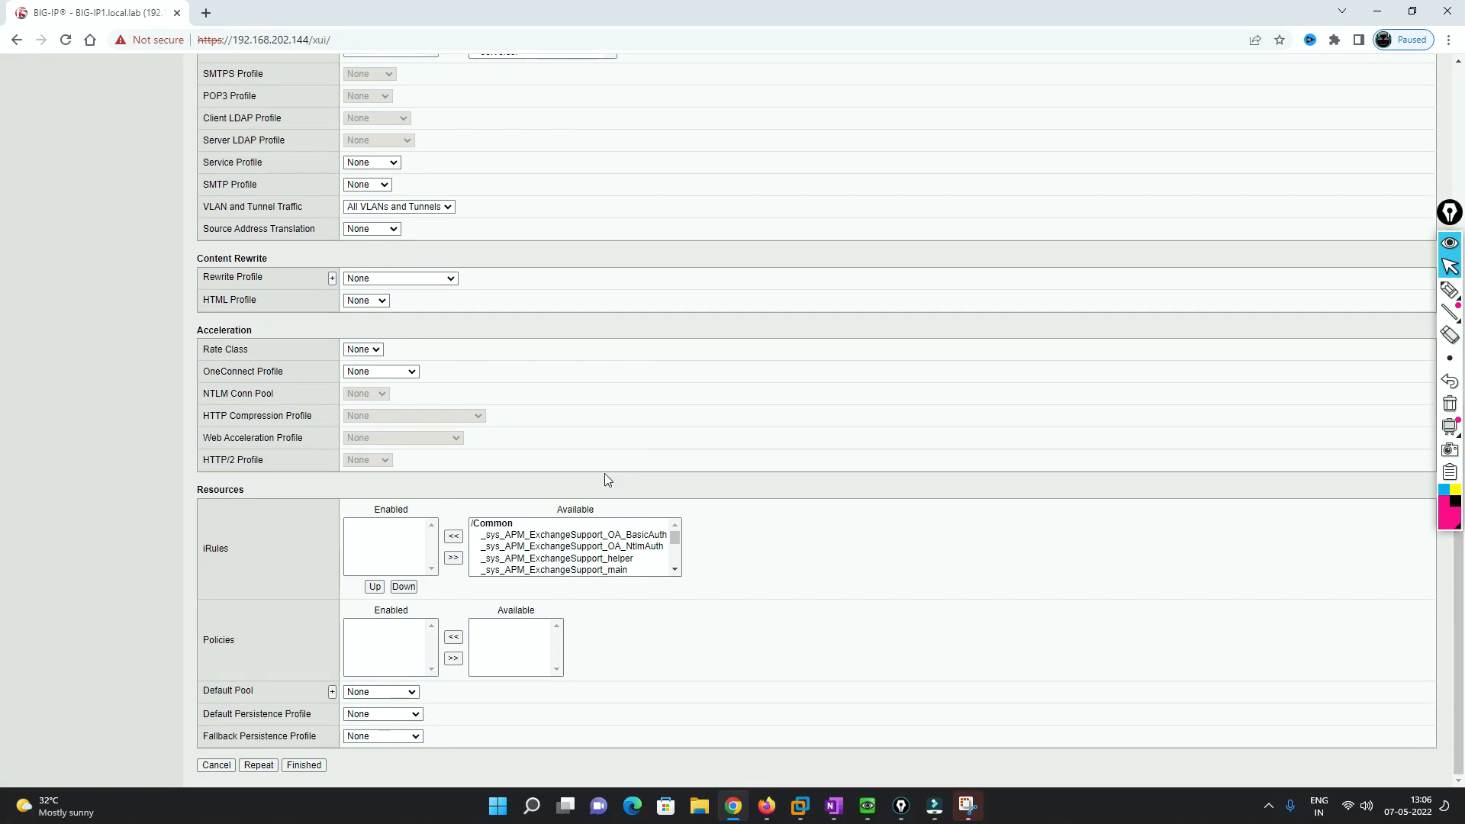
left_click_drag(206, 692, 255, 690)
left_click(305, 766)
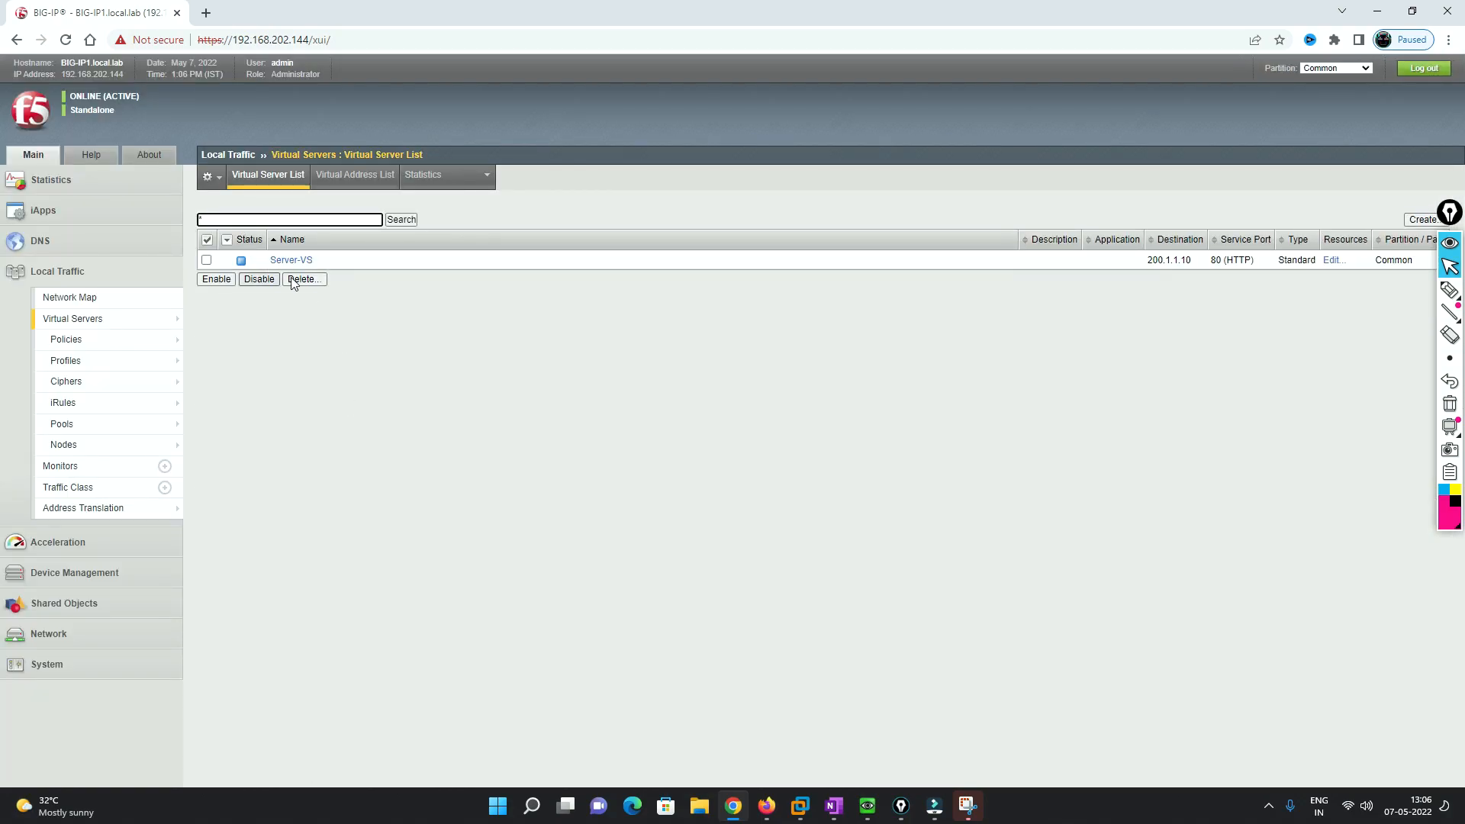
- Set Server-pool as Server-VS's default pool under Resources, then return to the Virtual Server List
left_click(302, 263)
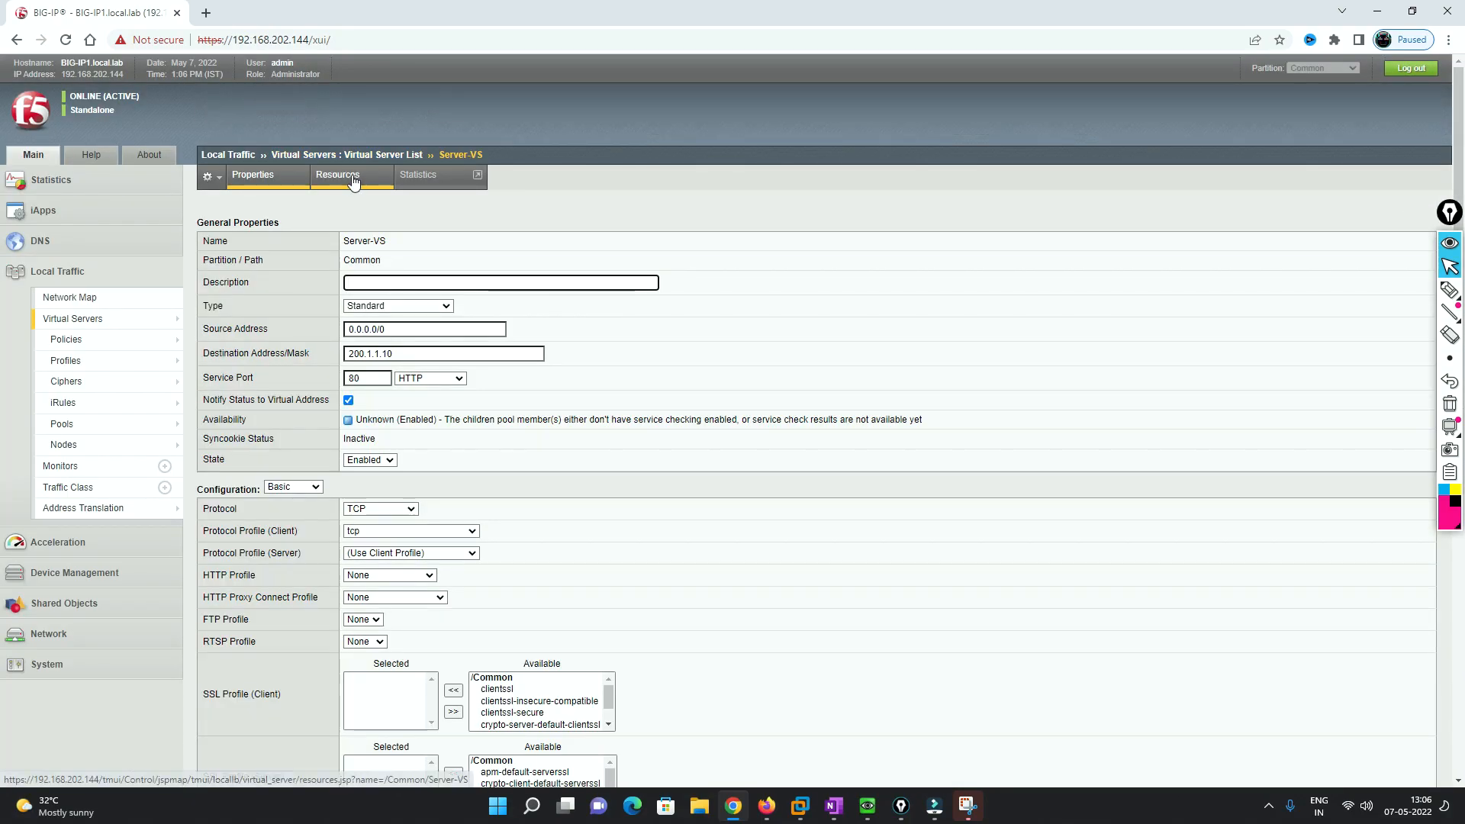
left_click(353, 180)
left_click(405, 242)
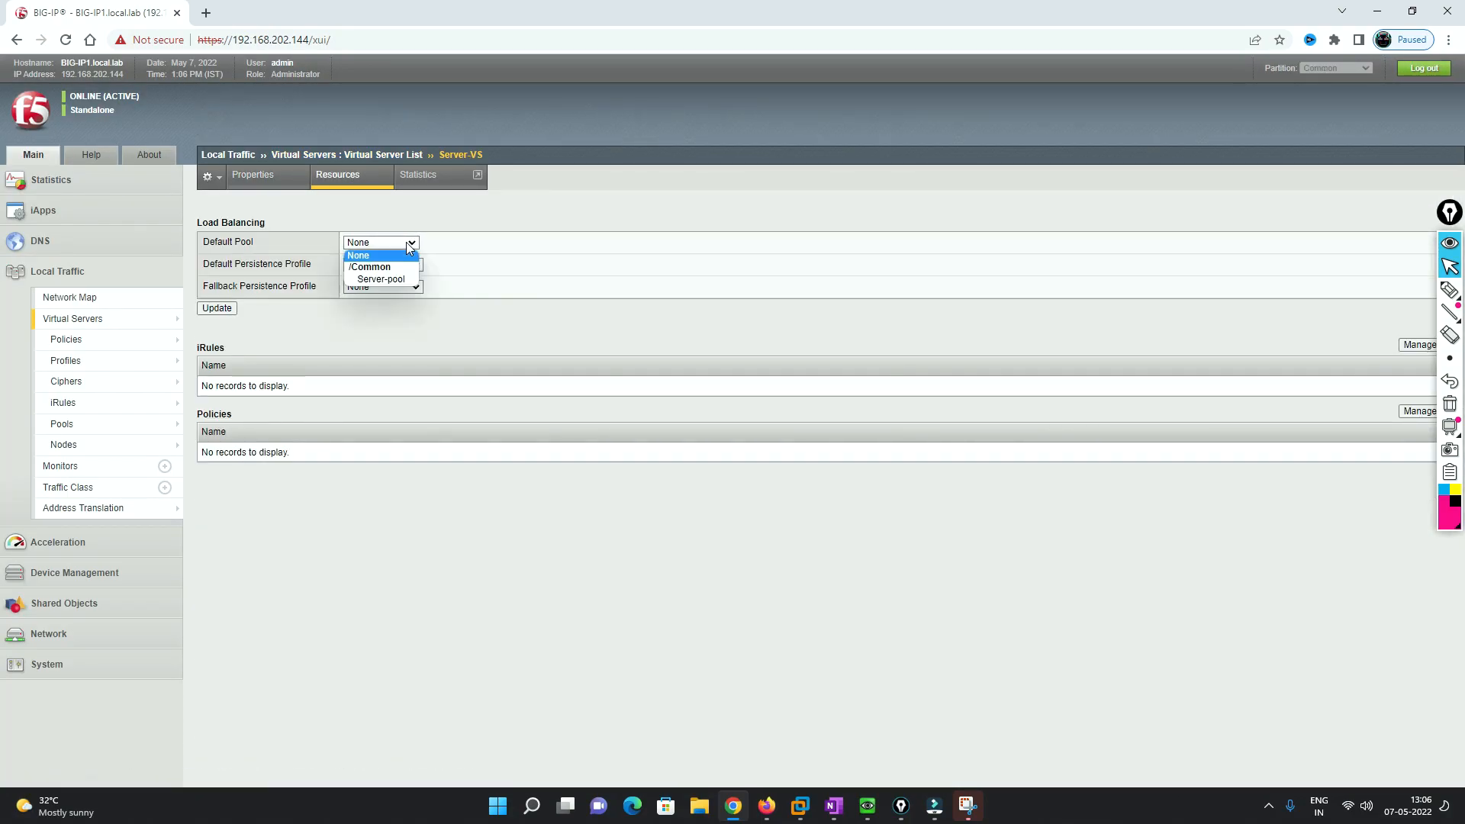
left_click(397, 279)
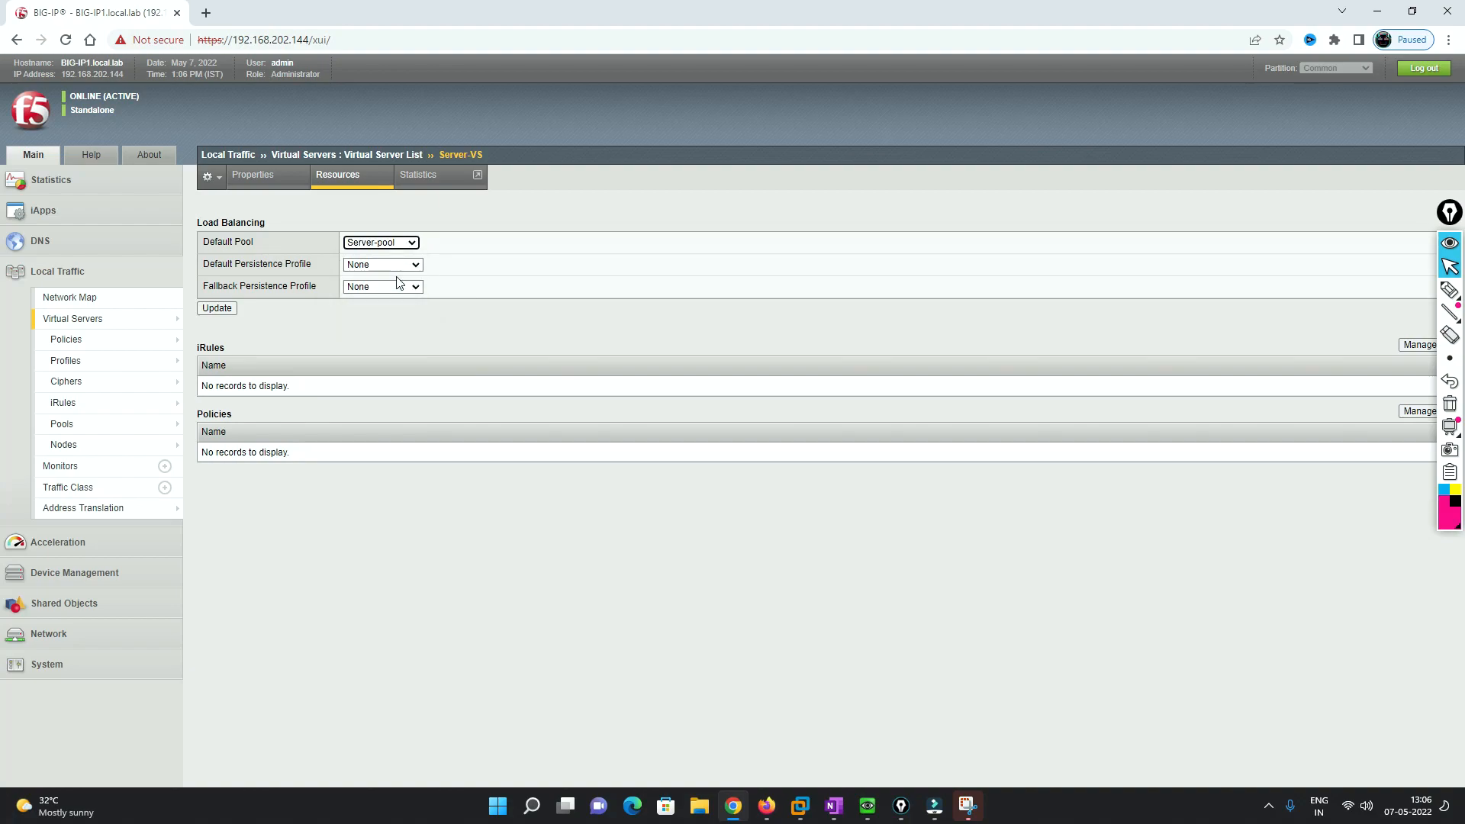
left_click(228, 309)
left_click(84, 318)
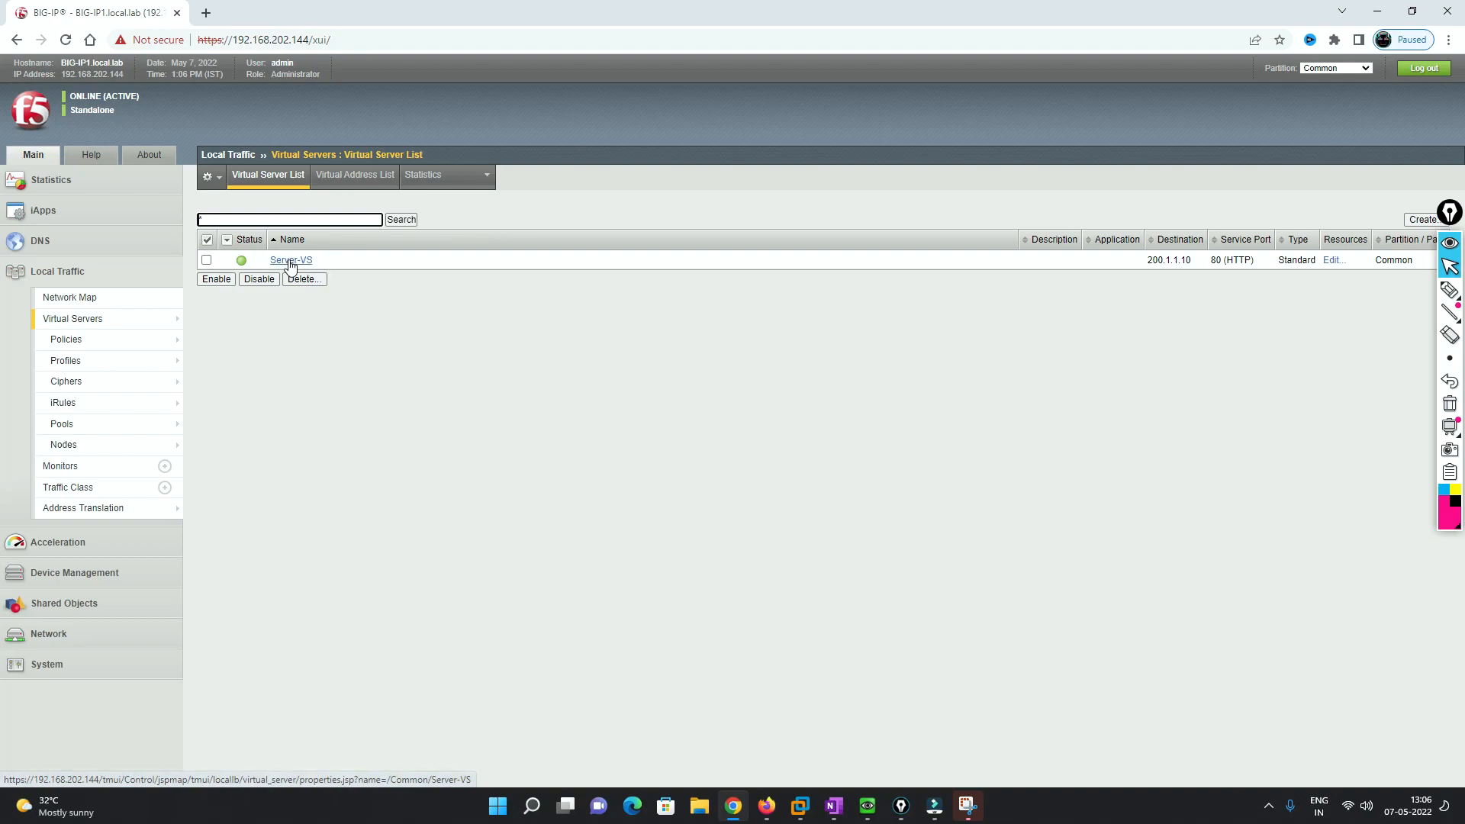
- Show Server-pool's members, highlighting Server1's 192.168.1.1 and the Server2:80 entry
left_click(64, 423)
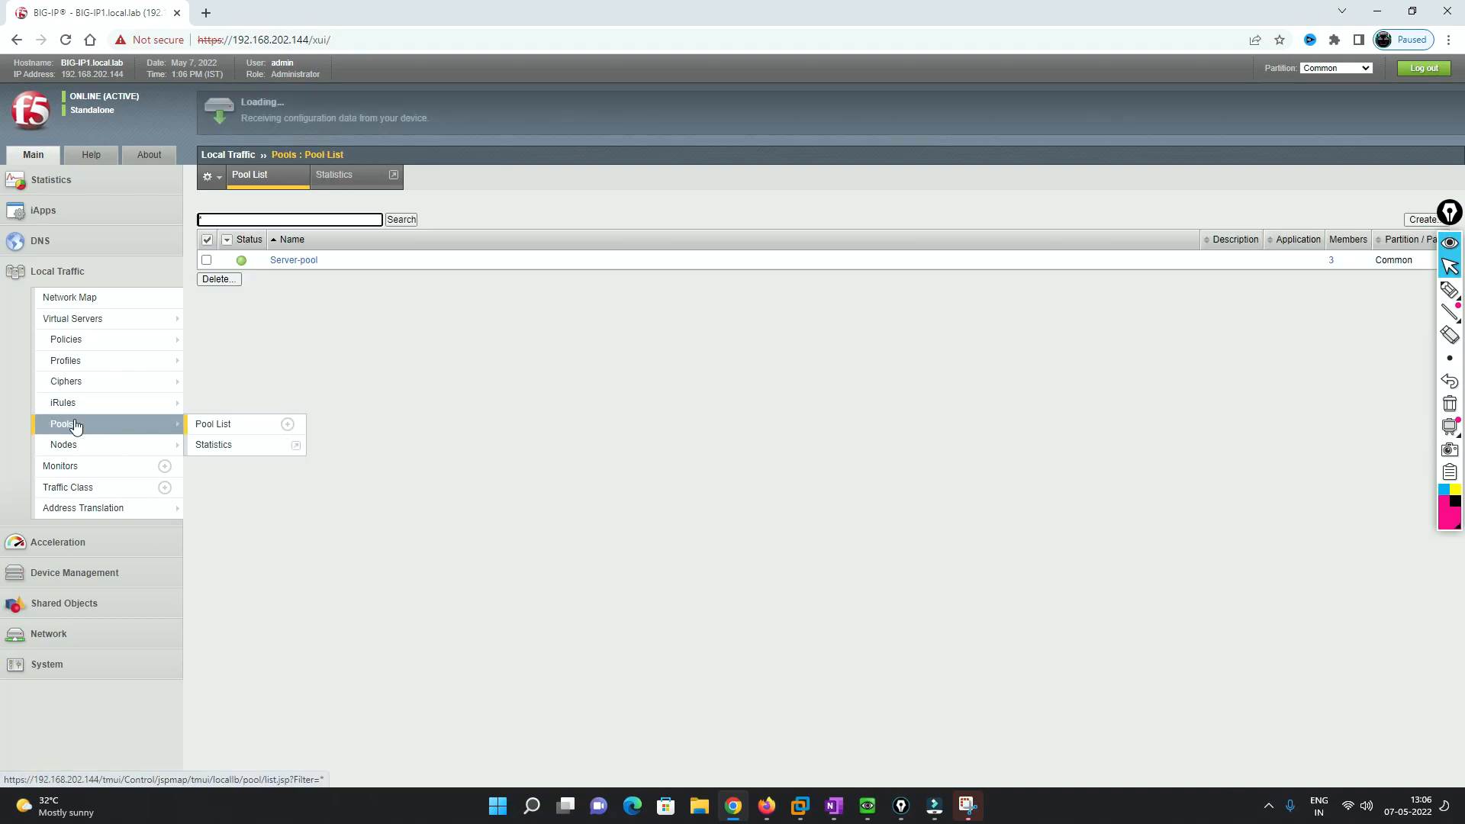
left_click(300, 260)
left_click(340, 177)
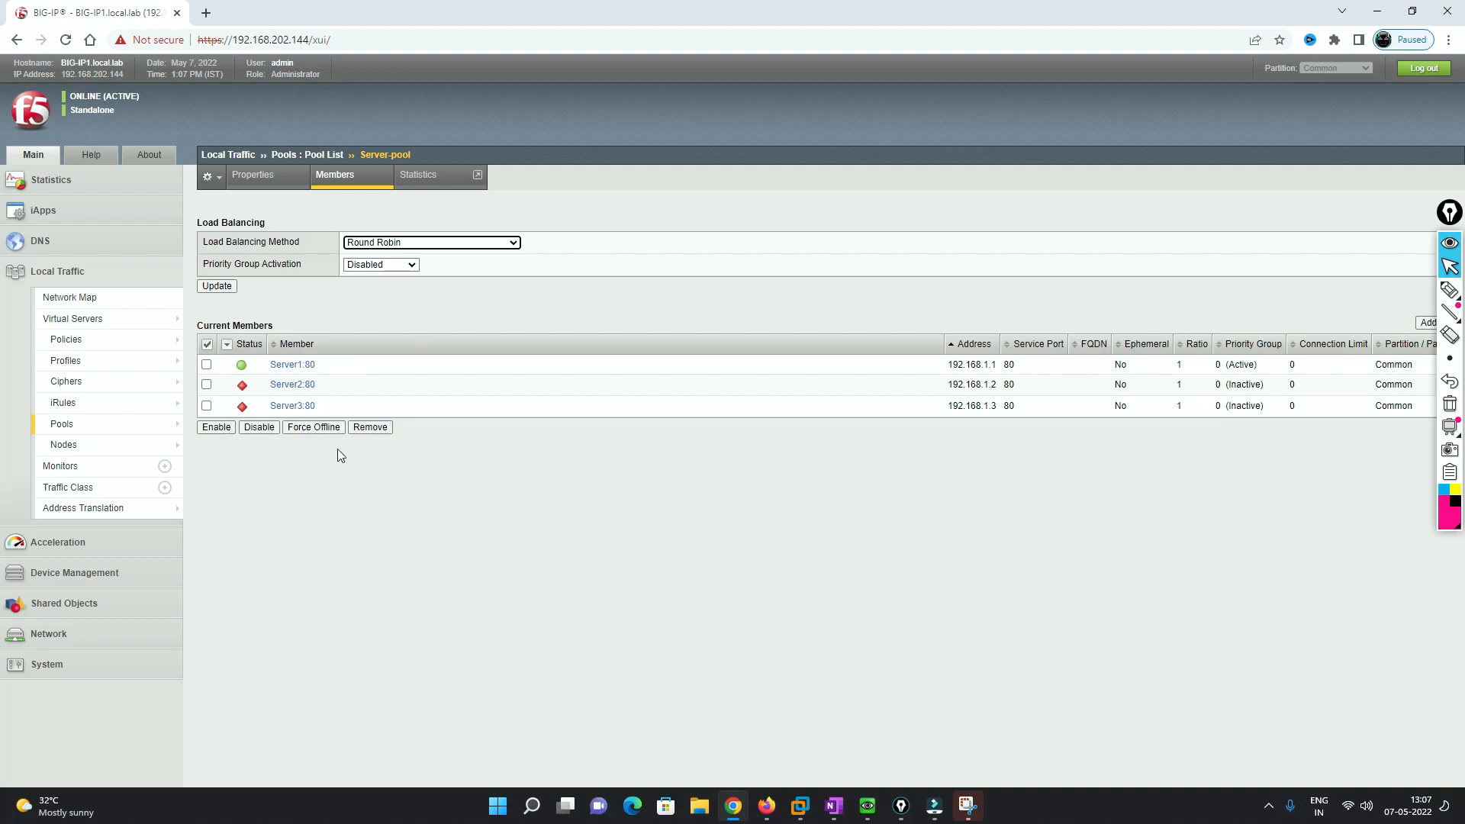
left_click_drag(995, 366, 946, 367)
left_click_drag(321, 386, 274, 412)
left_click(321, 411)
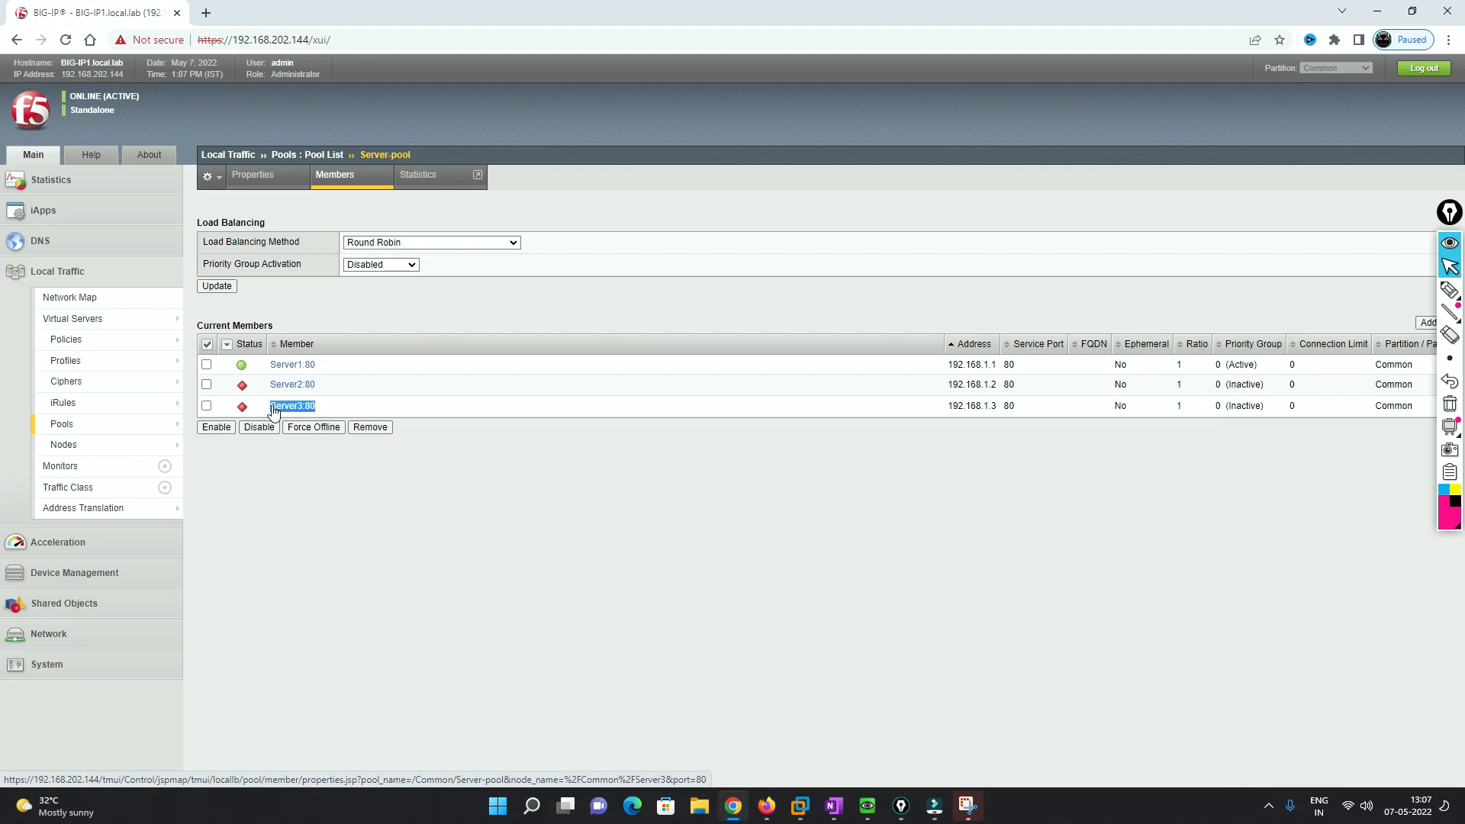
left_click_drag(322, 388, 275, 393)
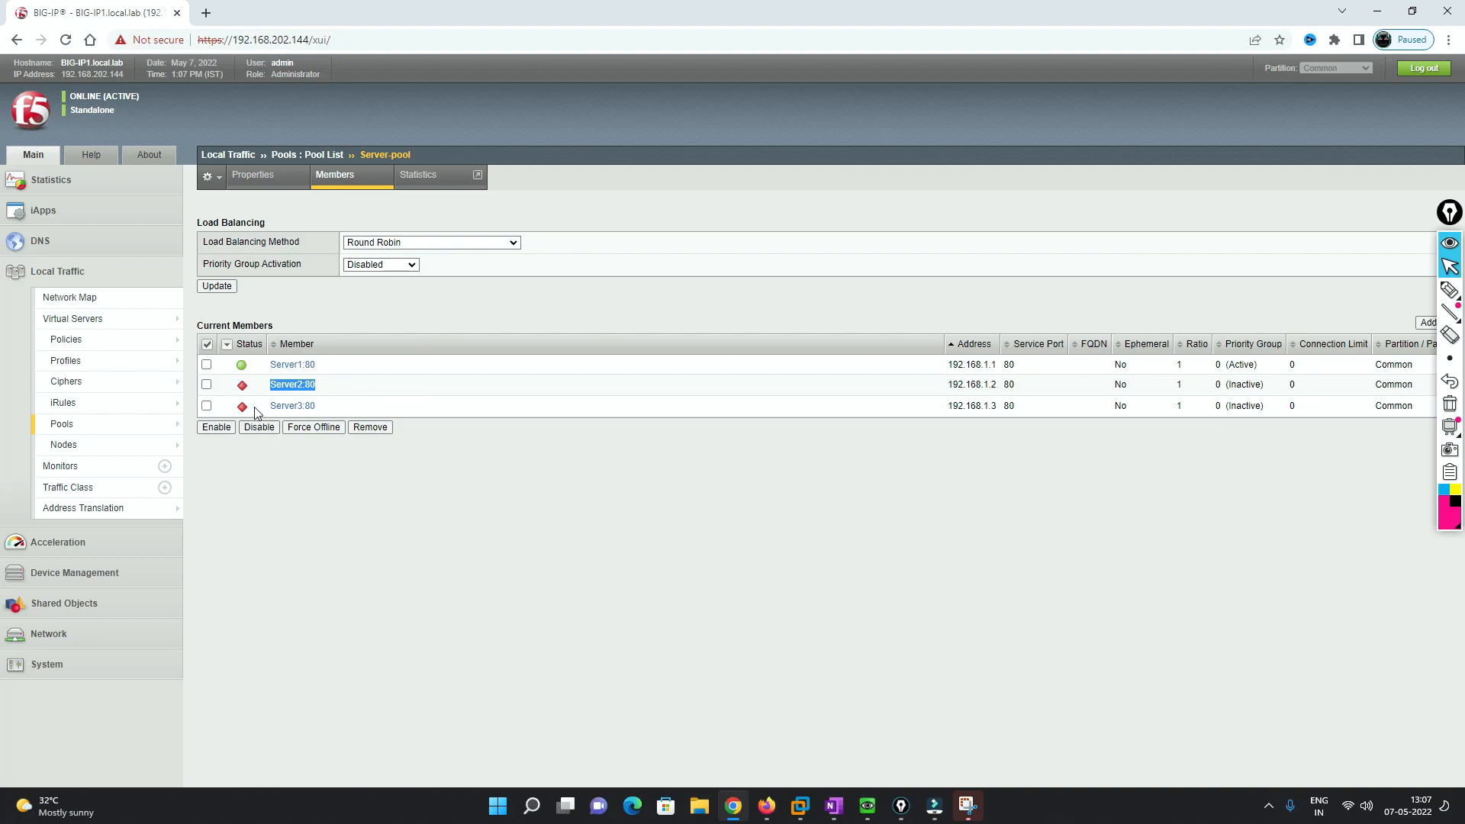
- Return to the Virtual Server List showing Server-VS at 200.1.1.10
left_click(115, 326)
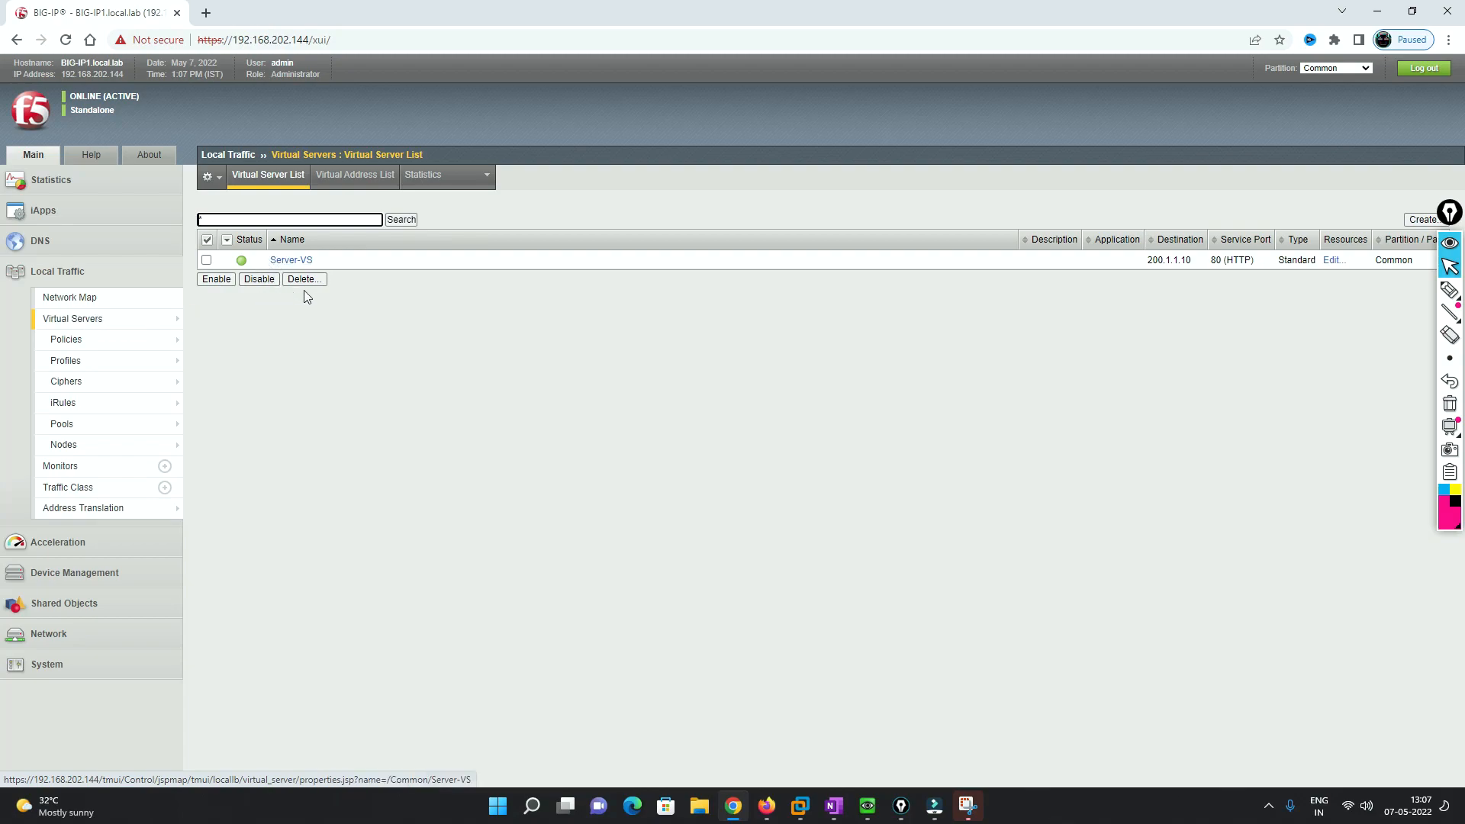
mouse_move(104, 432)
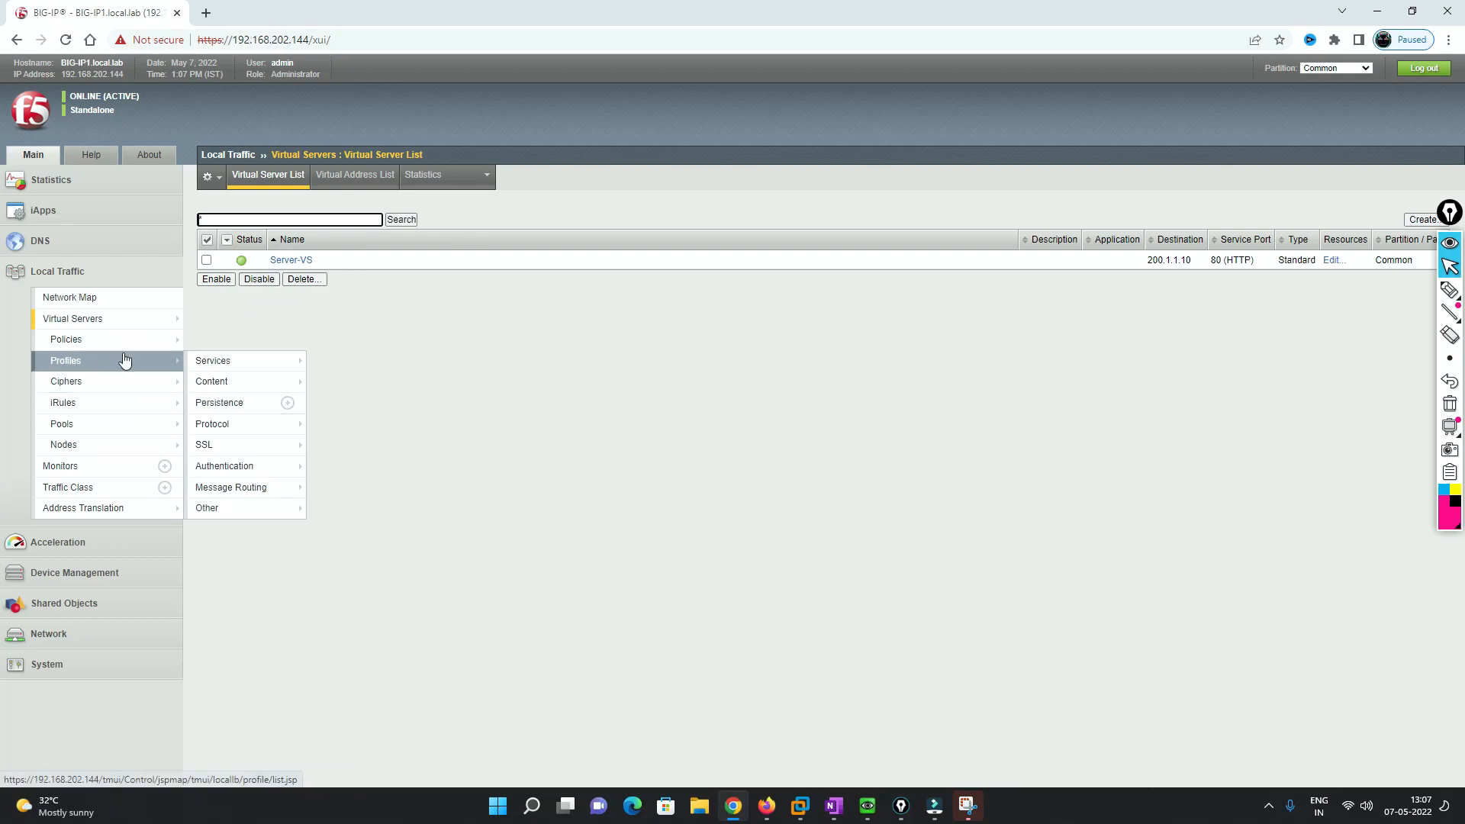
mouse_move(117, 328)
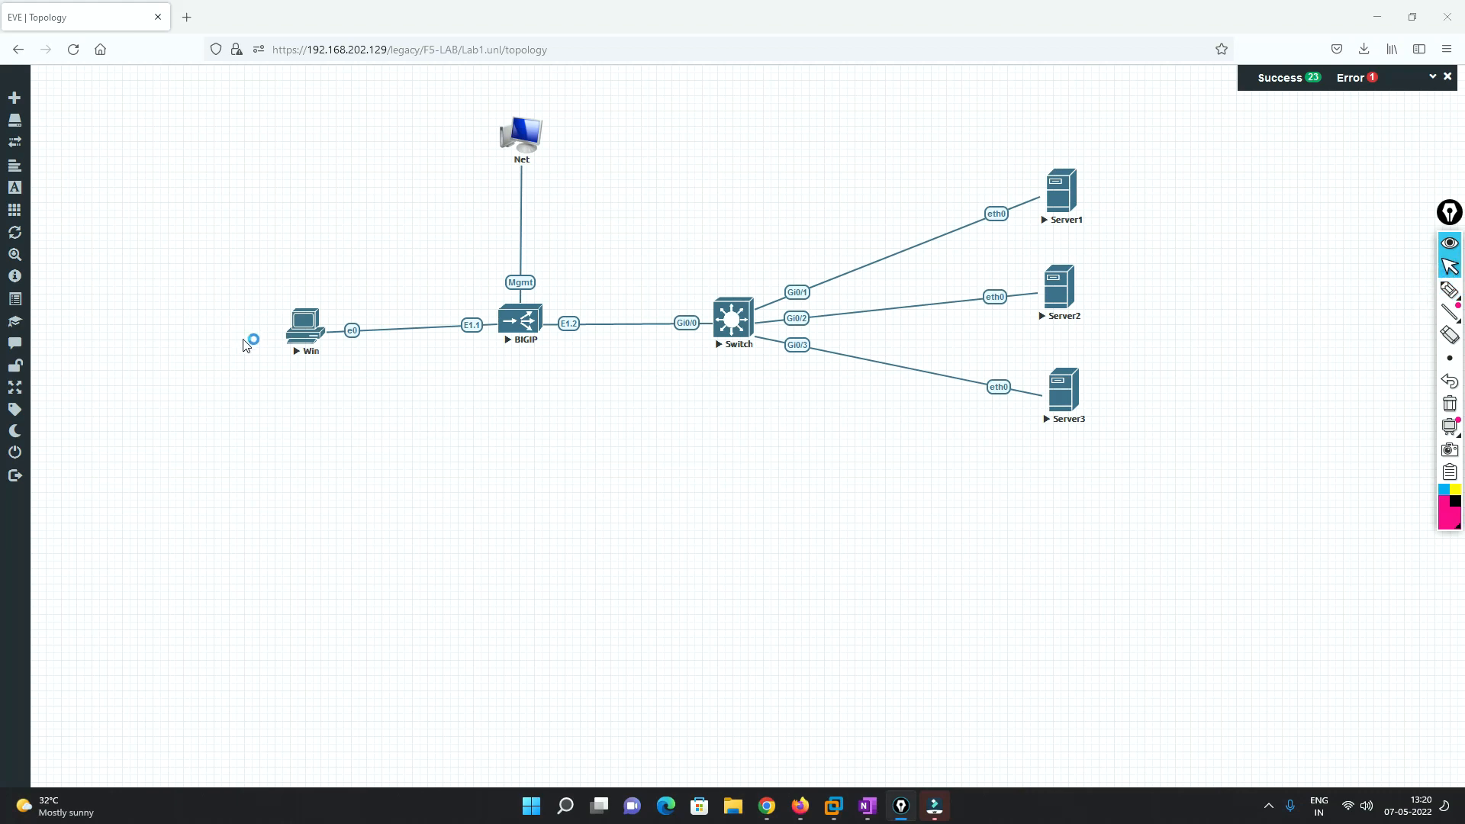
- Open the Win client's VNC console and its list of network adapters
left_click(305, 334)
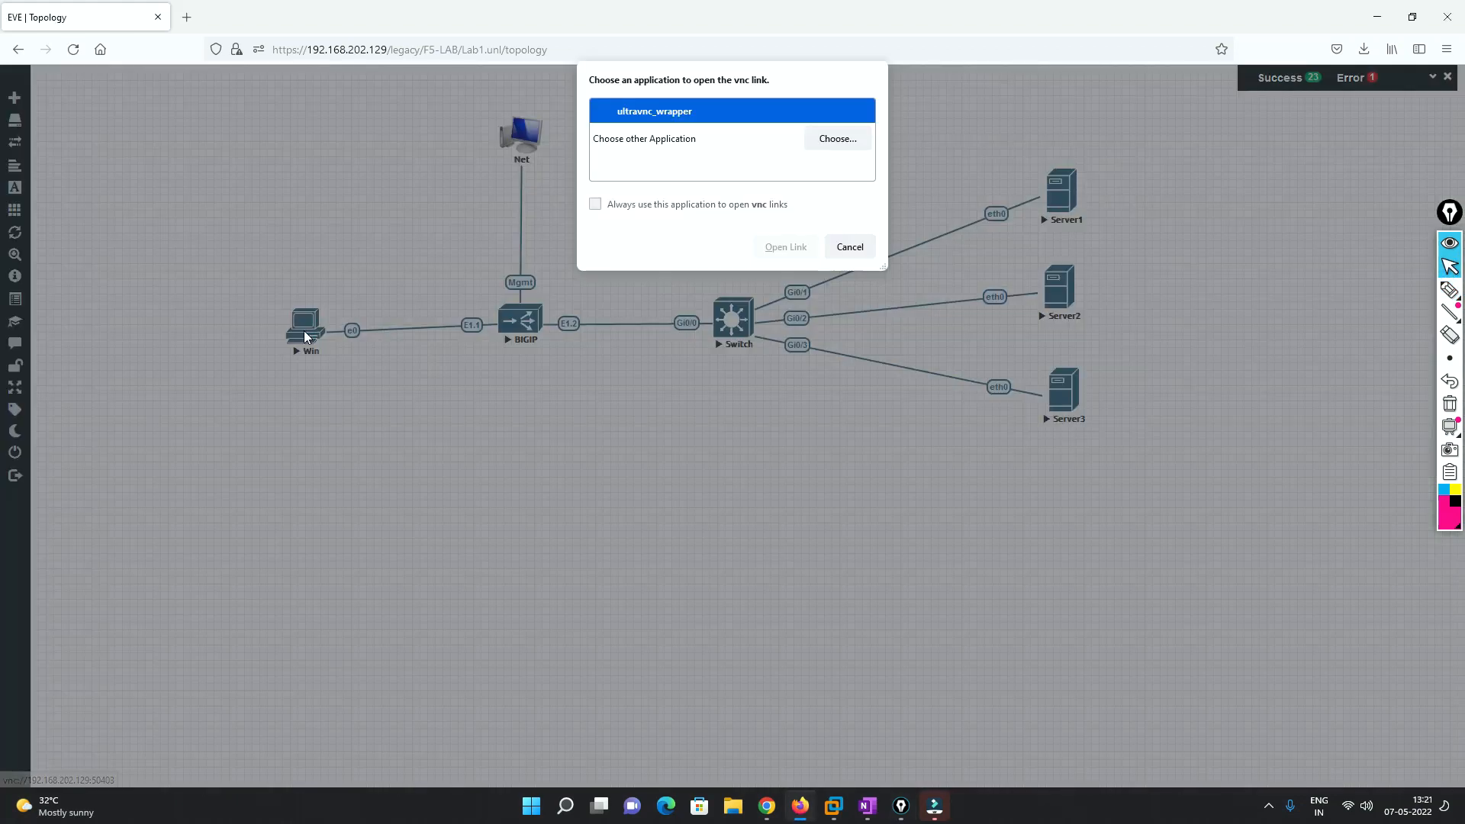
left_click(793, 246)
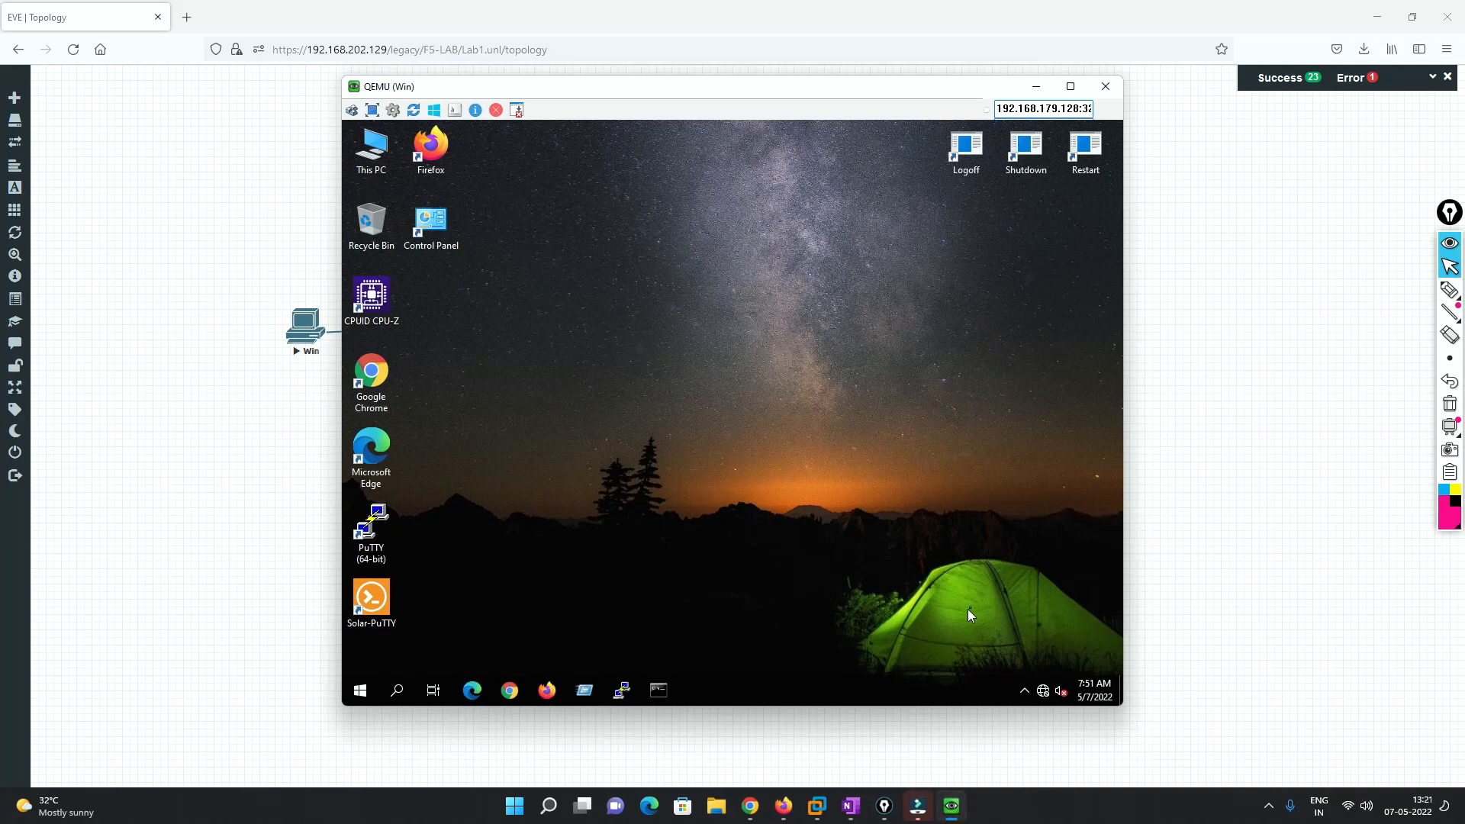
left_click(1043, 691)
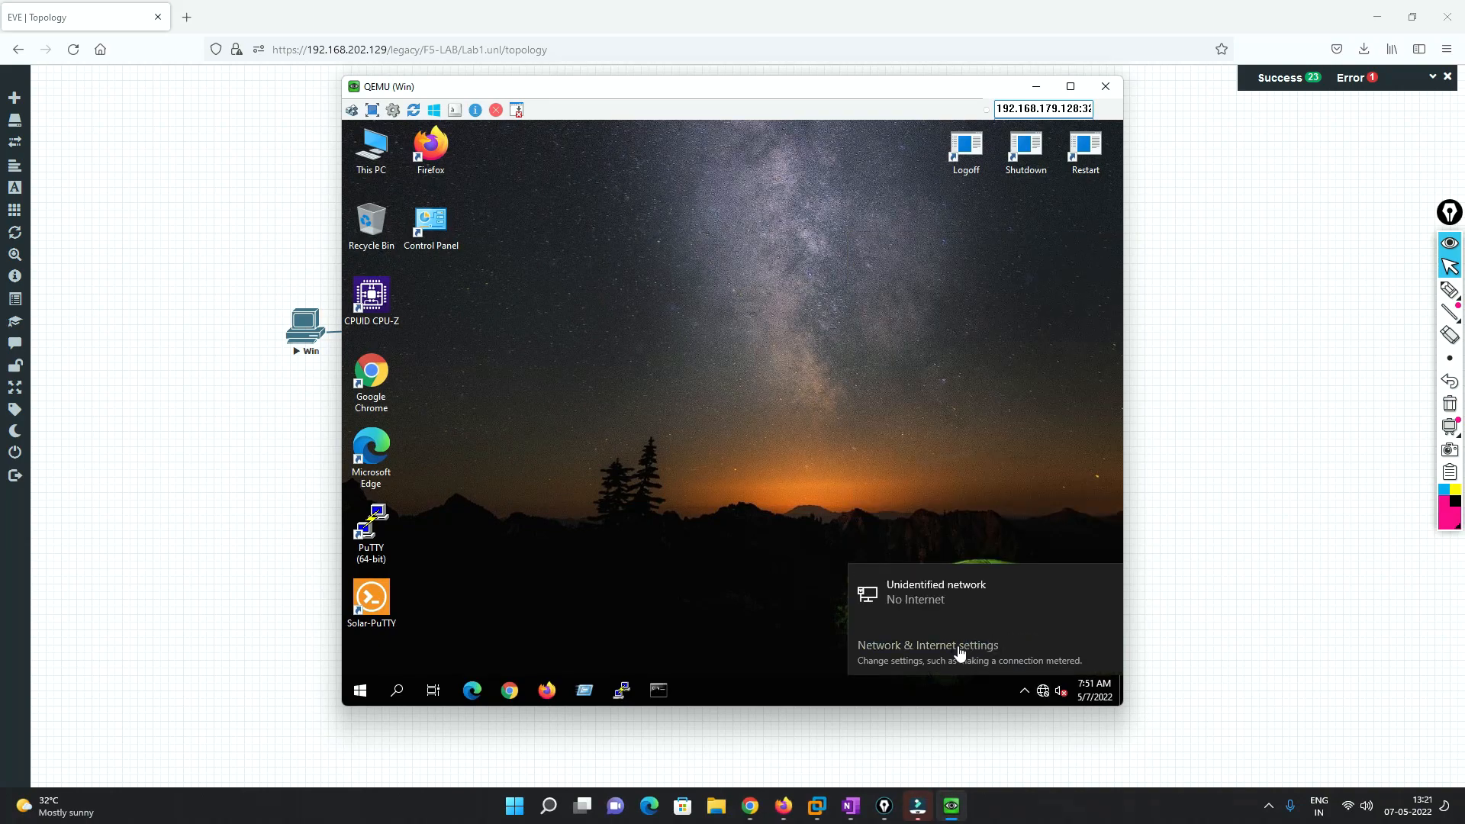
left_click(899, 645)
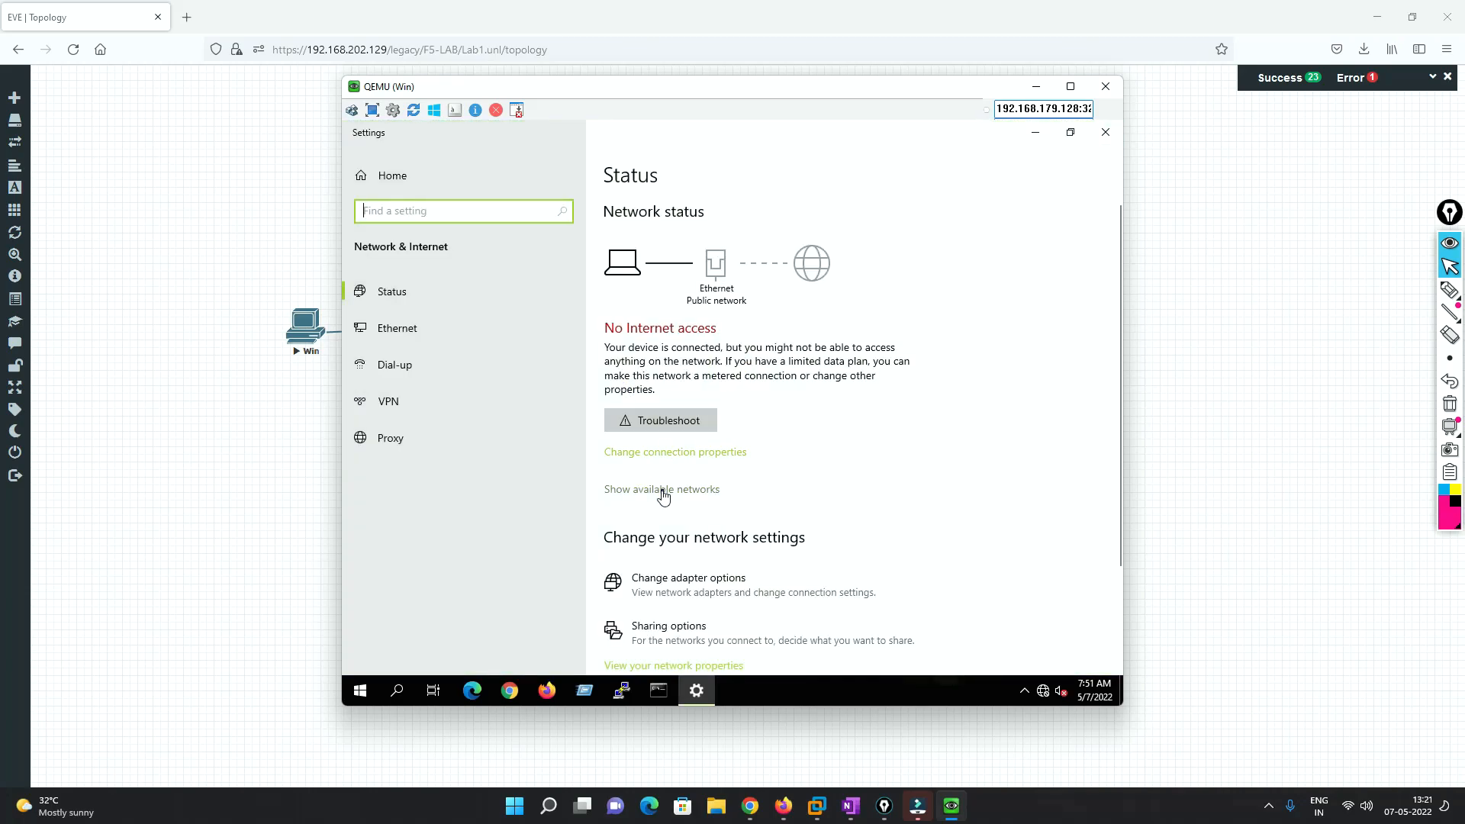
left_click(653, 578)
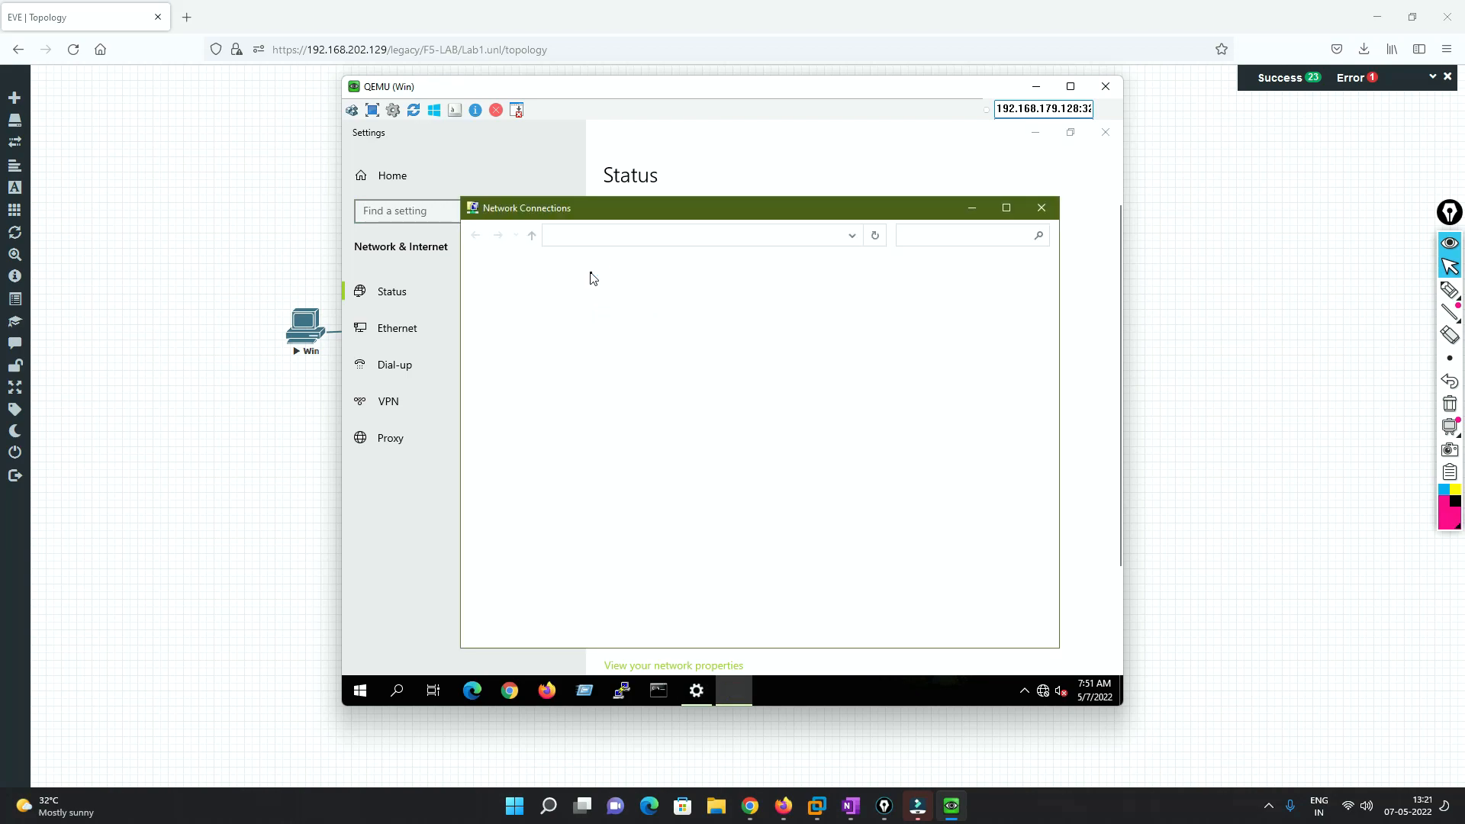
- Open the Ethernet adapter's IPv4 properties and choose Use the following IP address
left_click(557, 300)
double_click(557, 300)
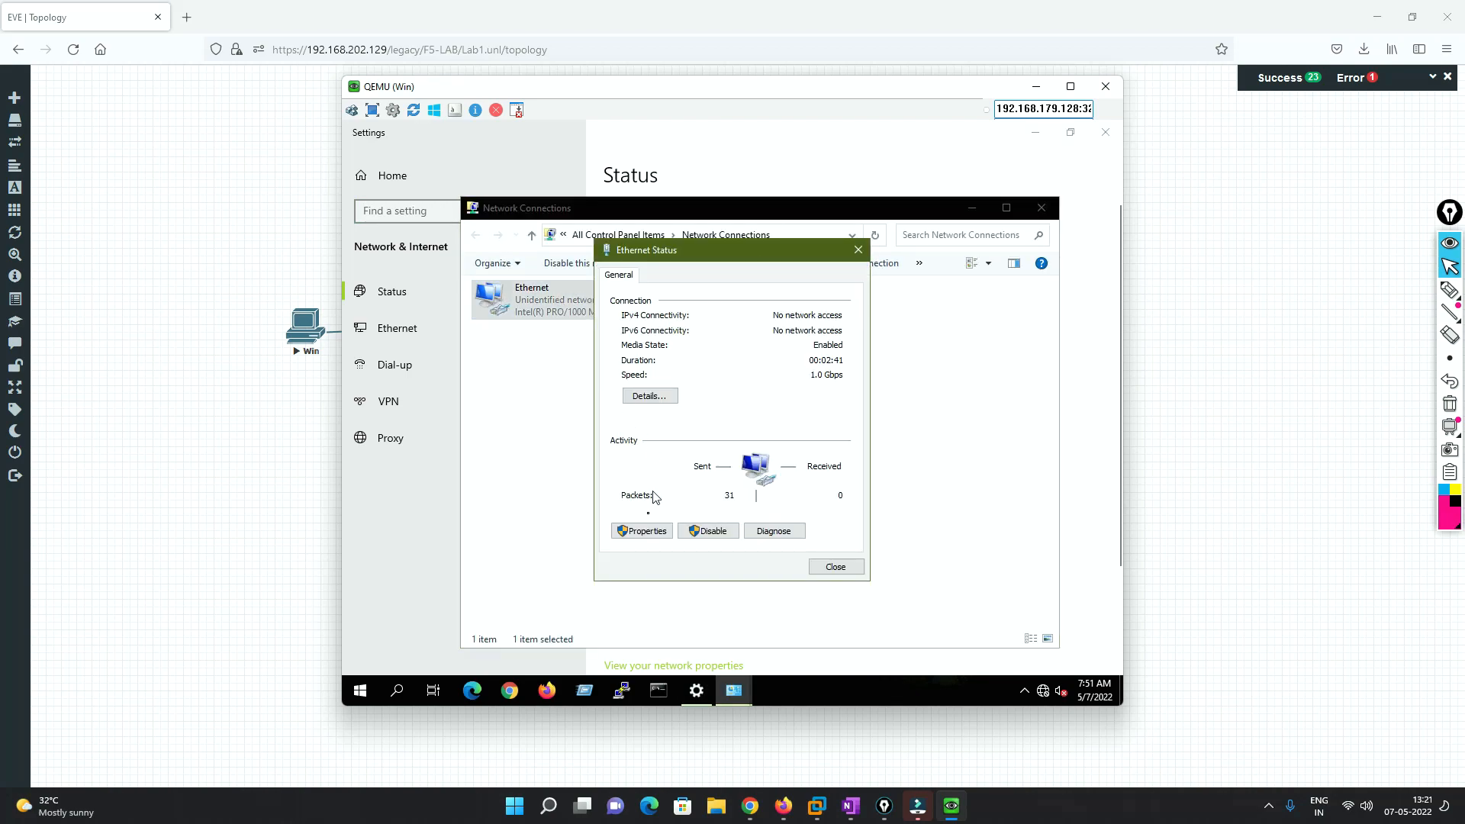
left_click(658, 534)
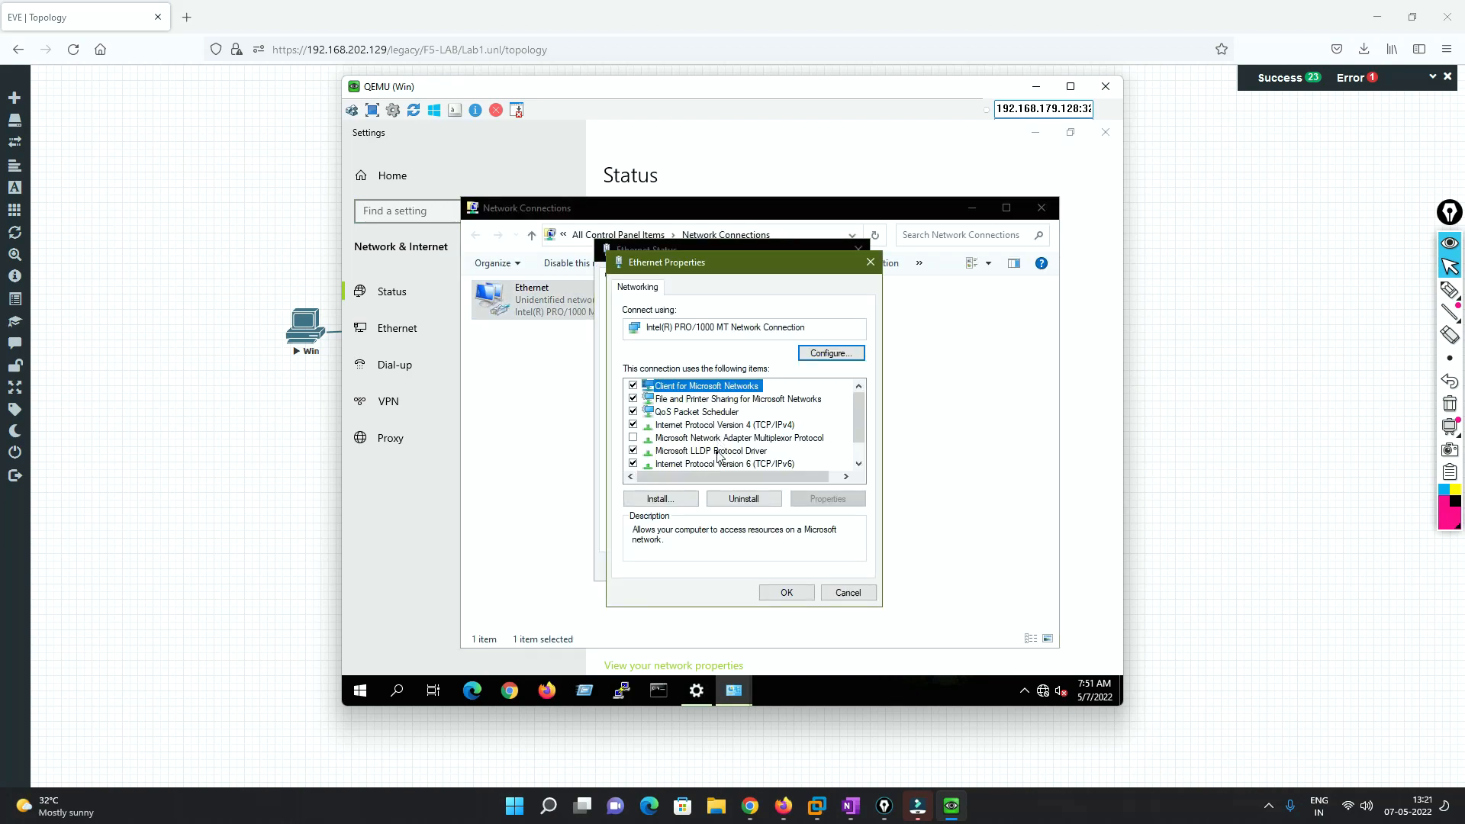
scroll(782, 446, "down", 1)
double_click(744, 399)
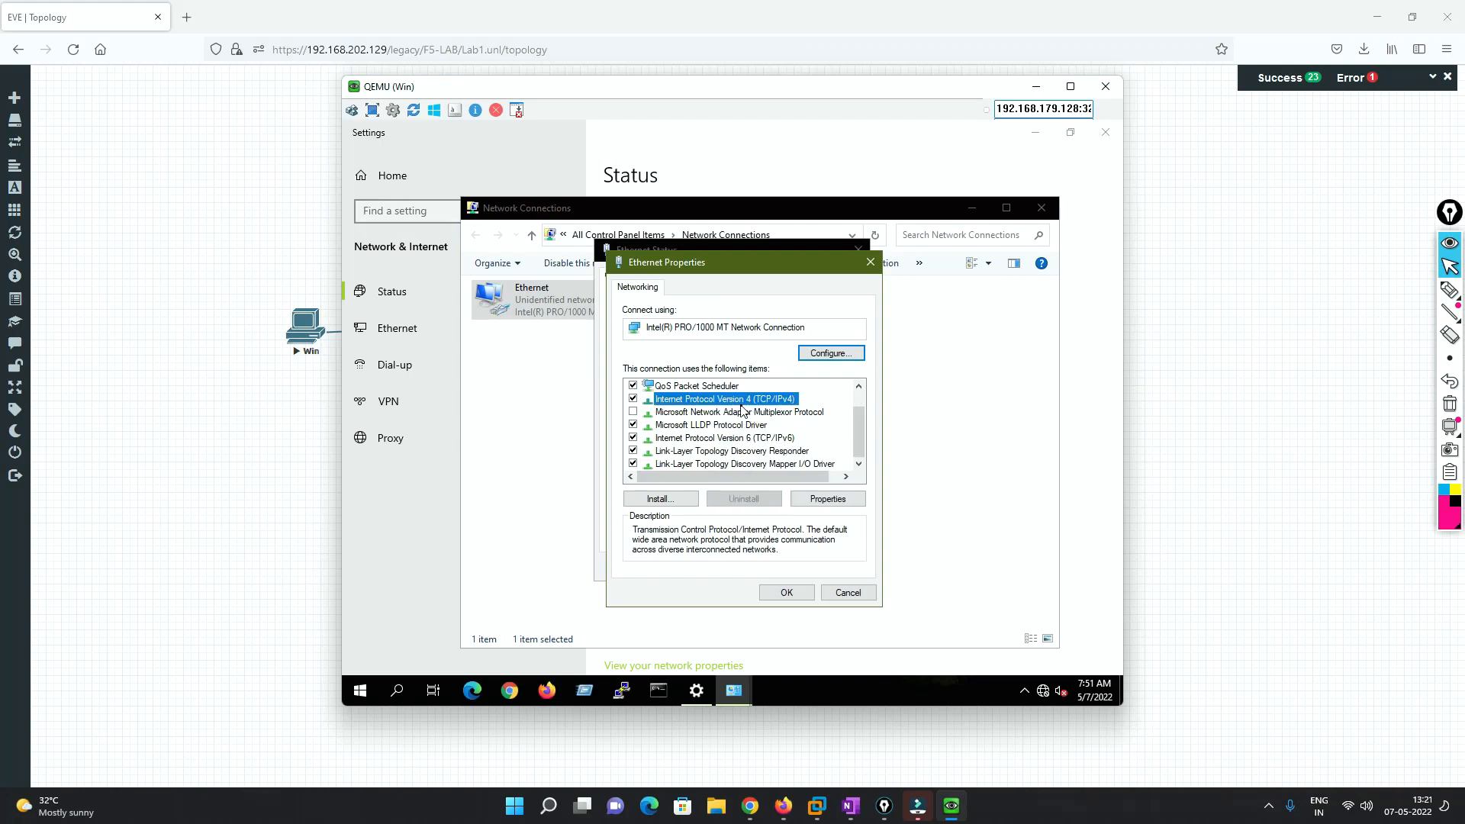
left_click(681, 431)
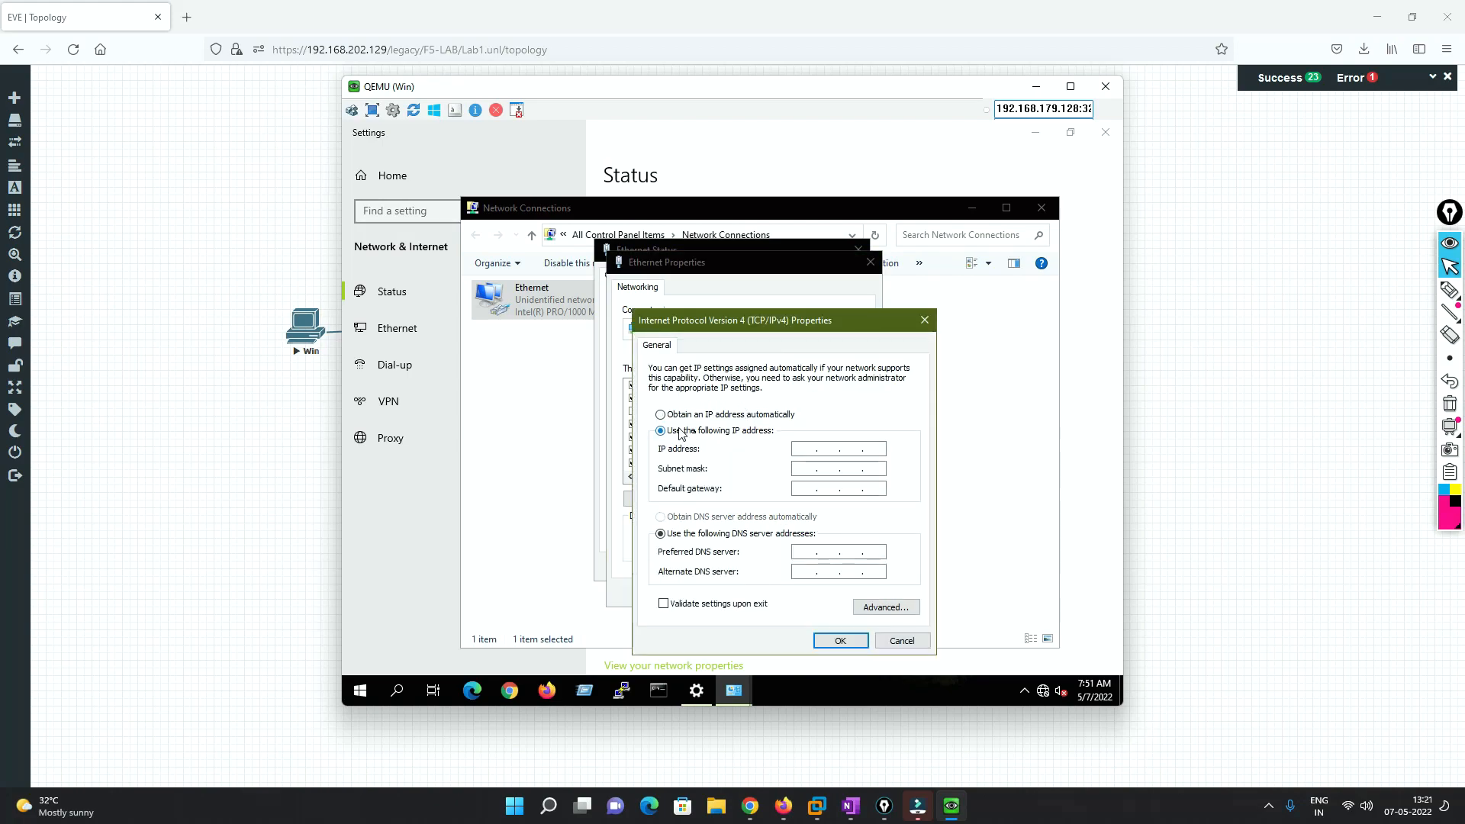
- Assign the client 200.1.1.100, mask 255.255.255.0, gateway 200.1.1.10
left_click(802, 450)
type("200 . 1 . 1 . 100")
key("Tab")
key("Tab")
type("200")
left_click(840, 640)
- Close the adapter dialogs and network windows, then launch Firefox on the client
left_click(788, 593)
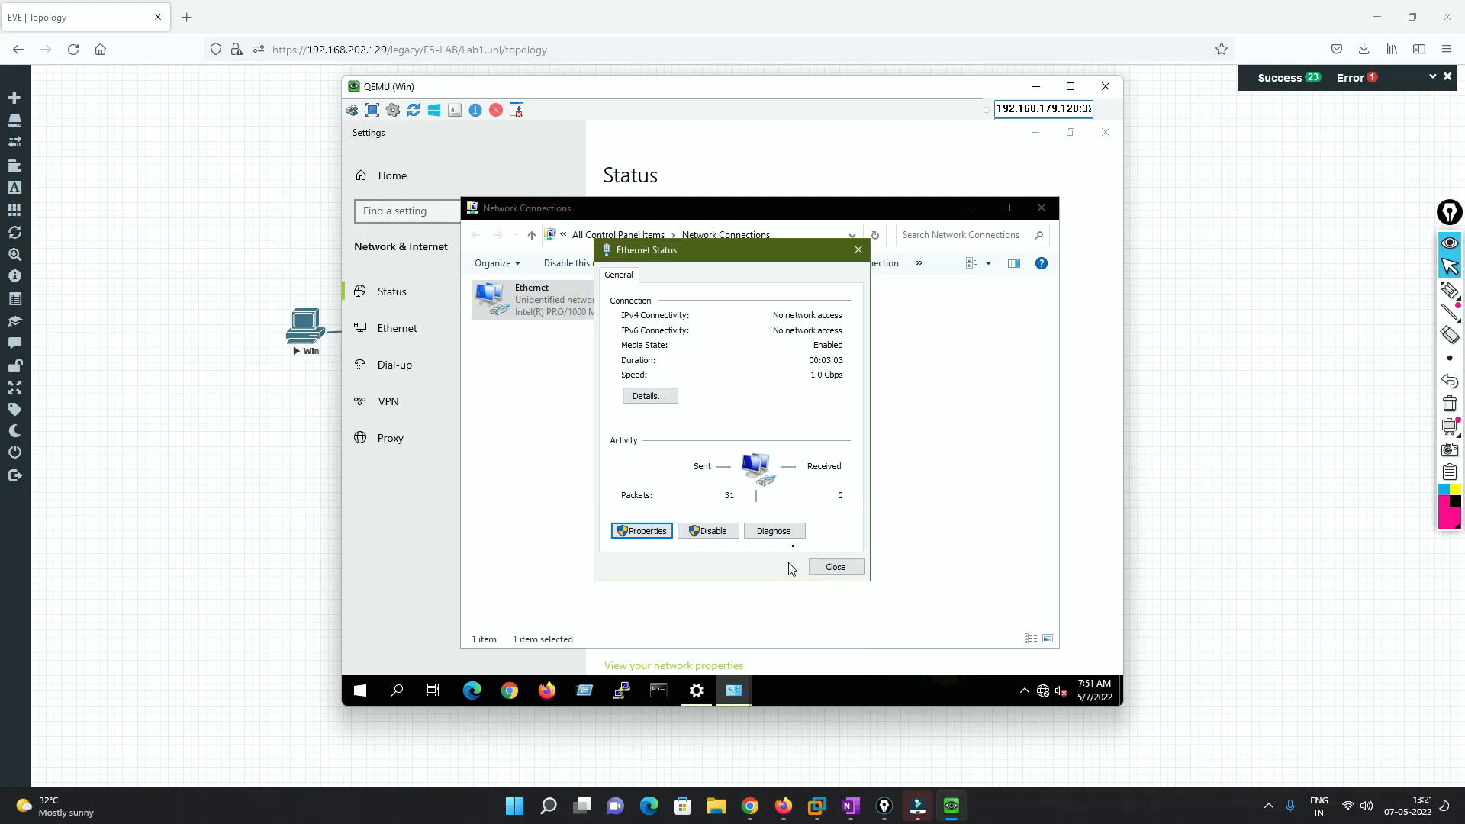
left_click(832, 567)
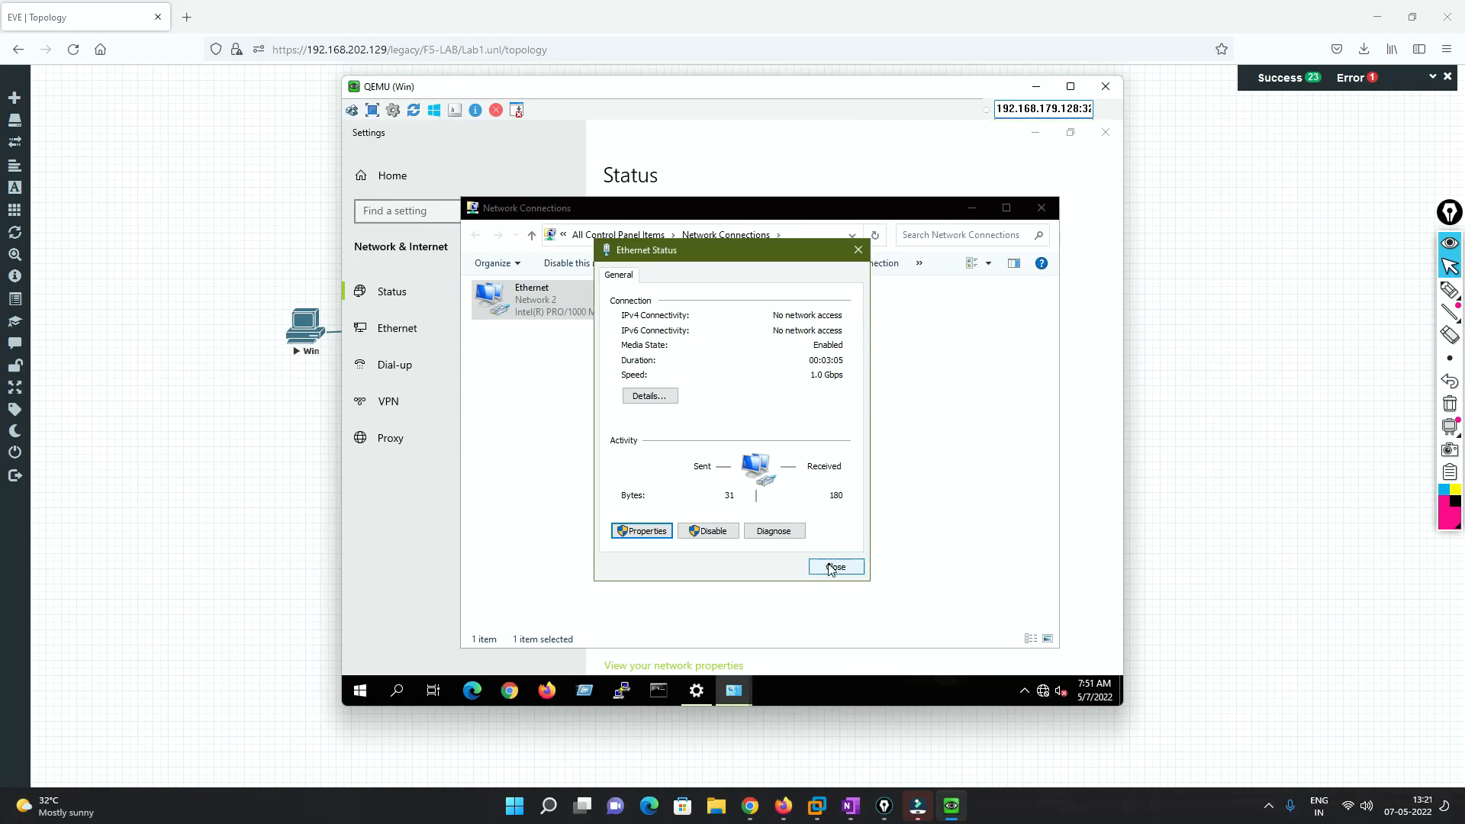
left_click(834, 567)
left_click(1041, 207)
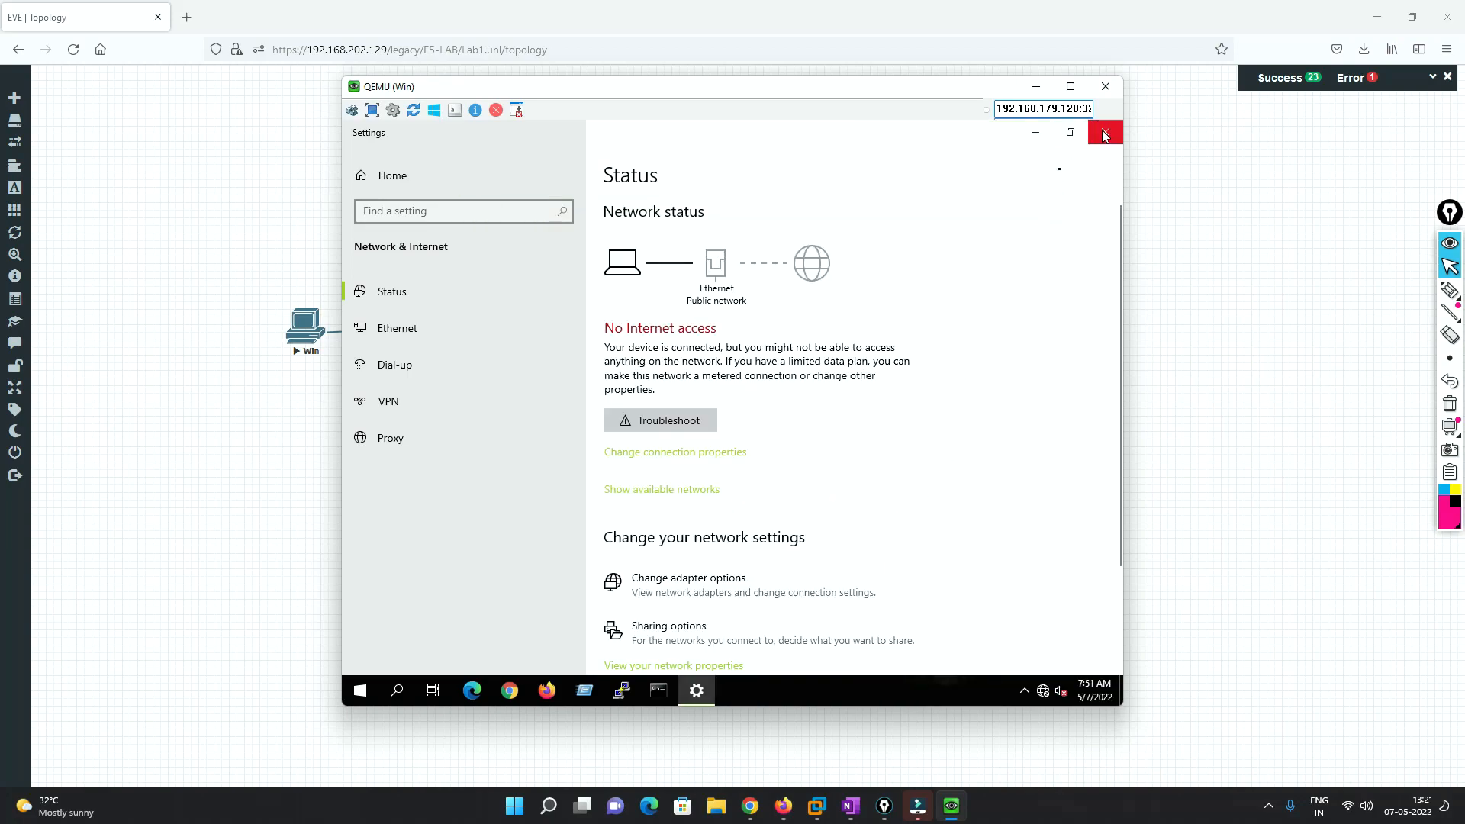
left_click(1105, 136)
double_click(437, 163)
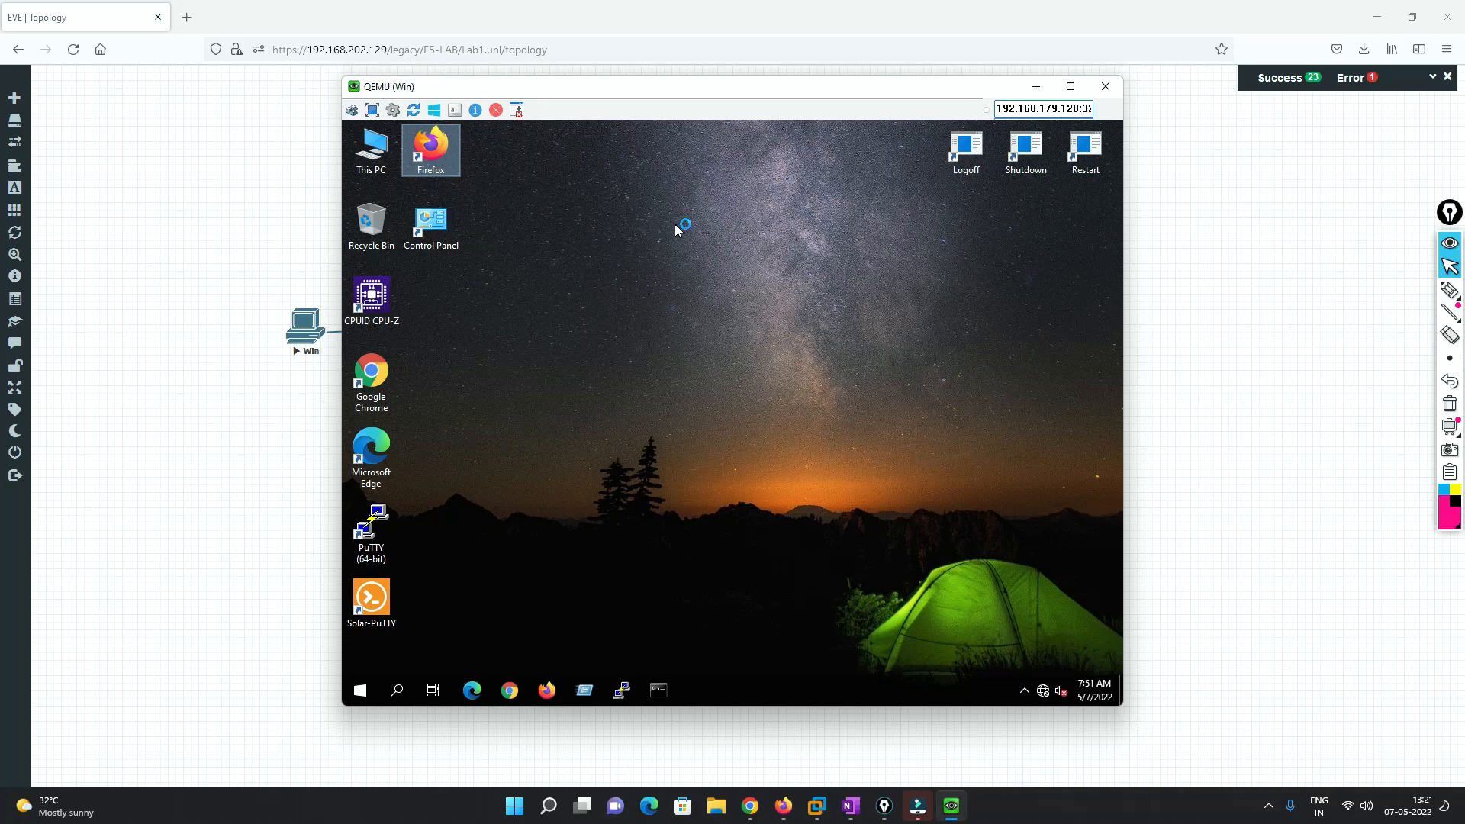
- Confirm in BIG-IP that Server-pool's members Server1–3 are all Active, then return to the client console
left_click_drag(880, 110, 677, 129)
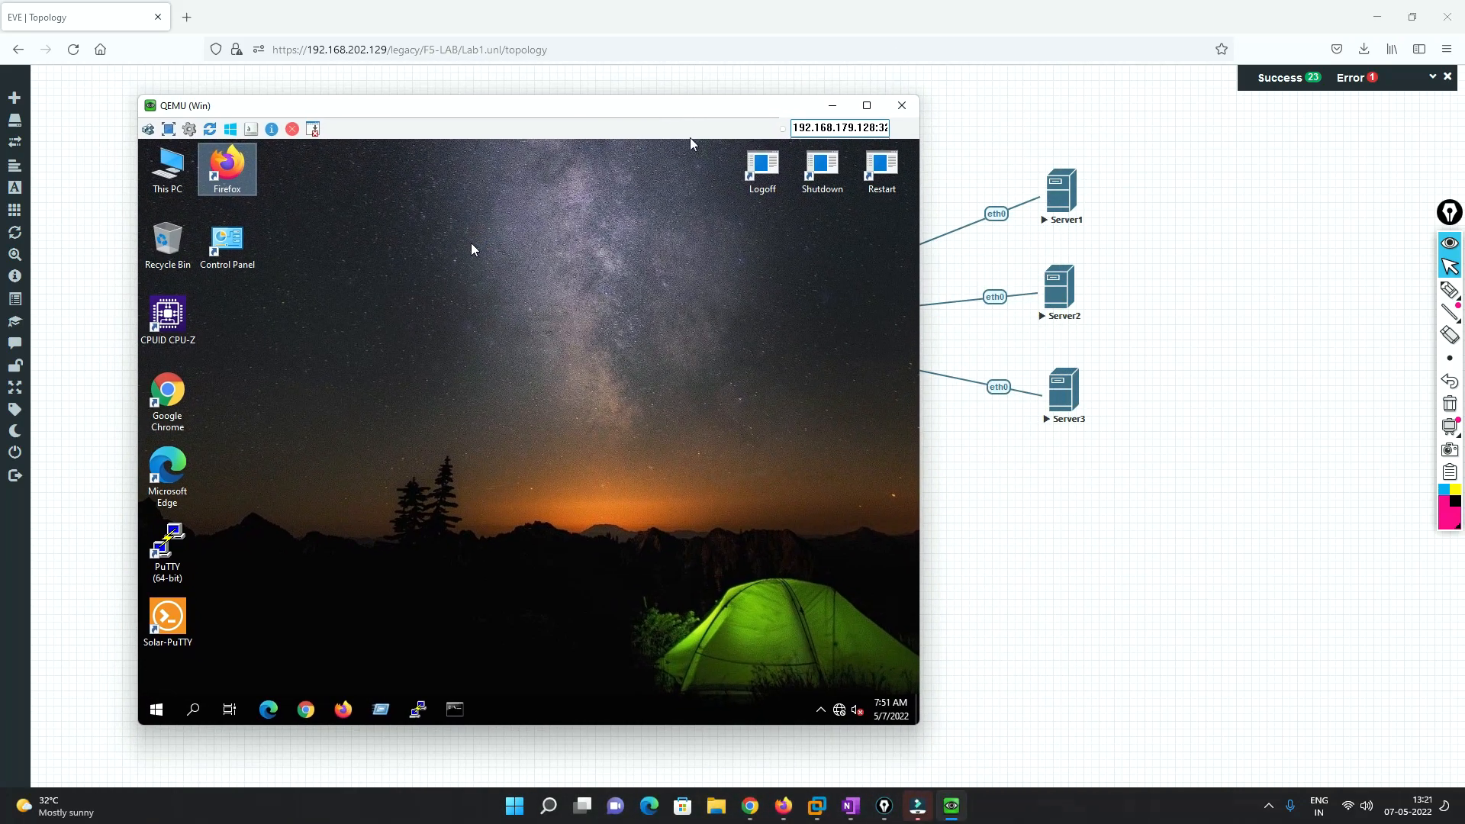
left_click(749, 806)
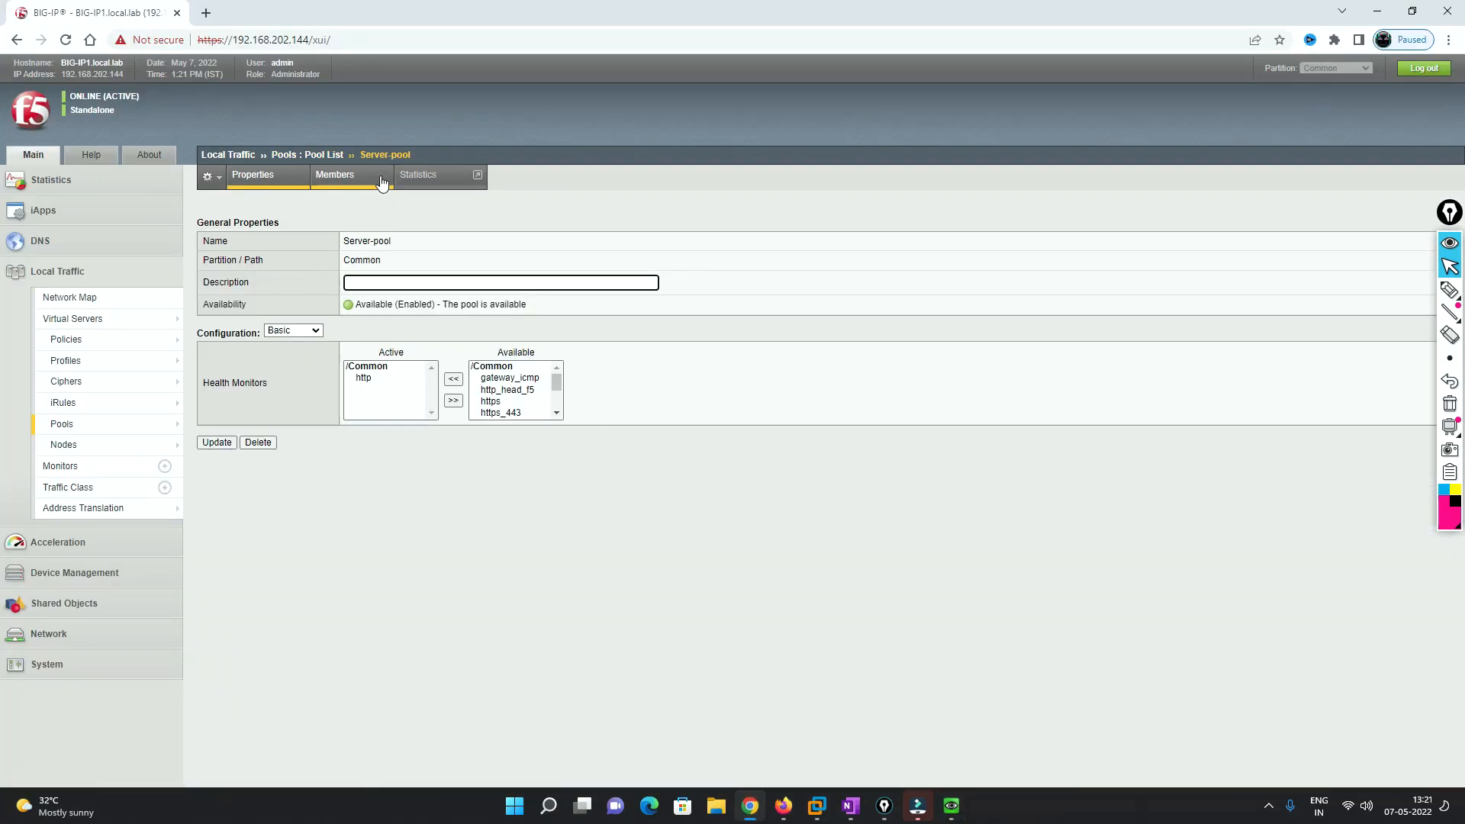
left_click(384, 182)
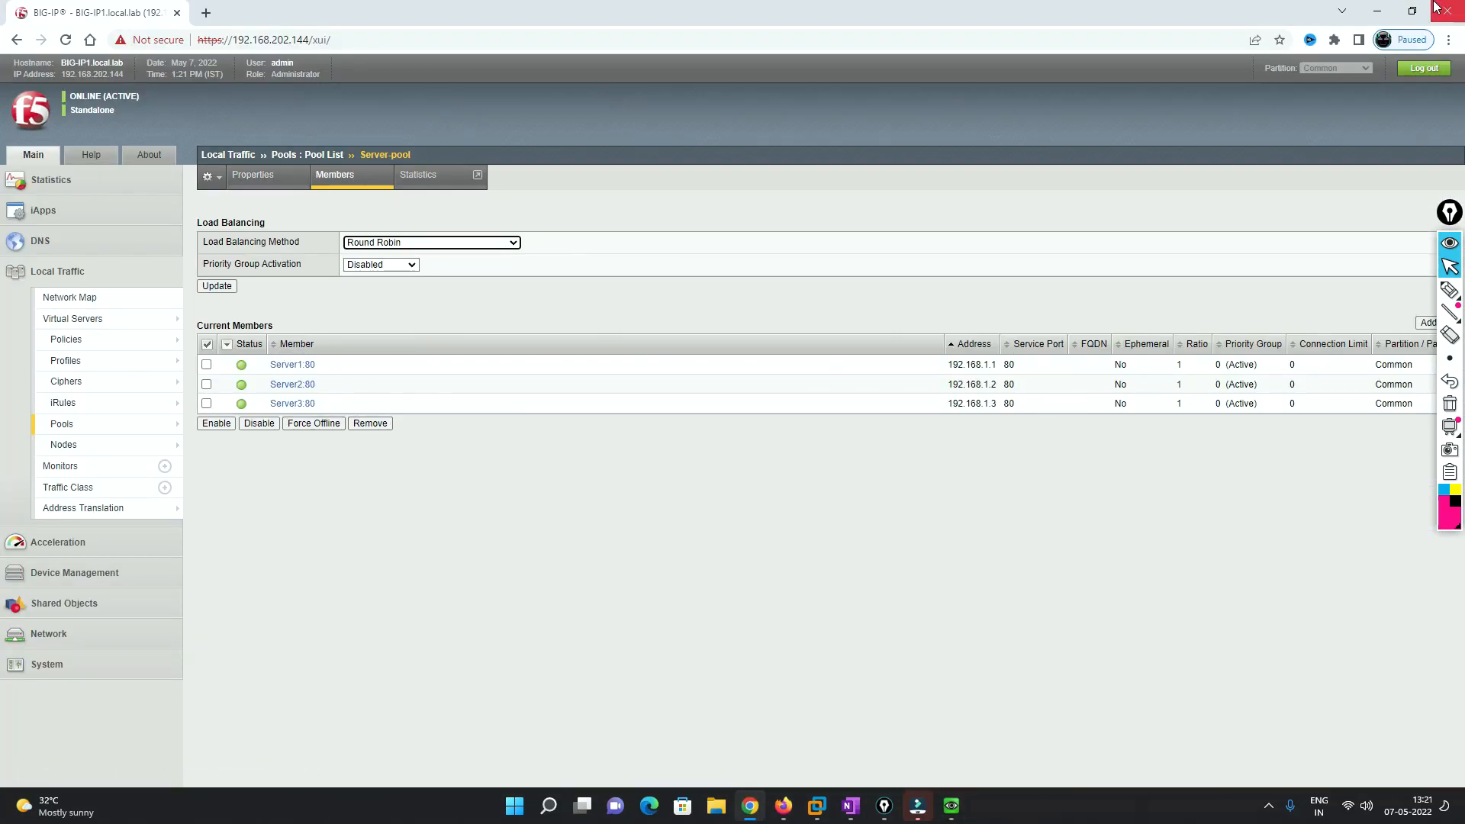
left_click(783, 807)
left_click(919, 807)
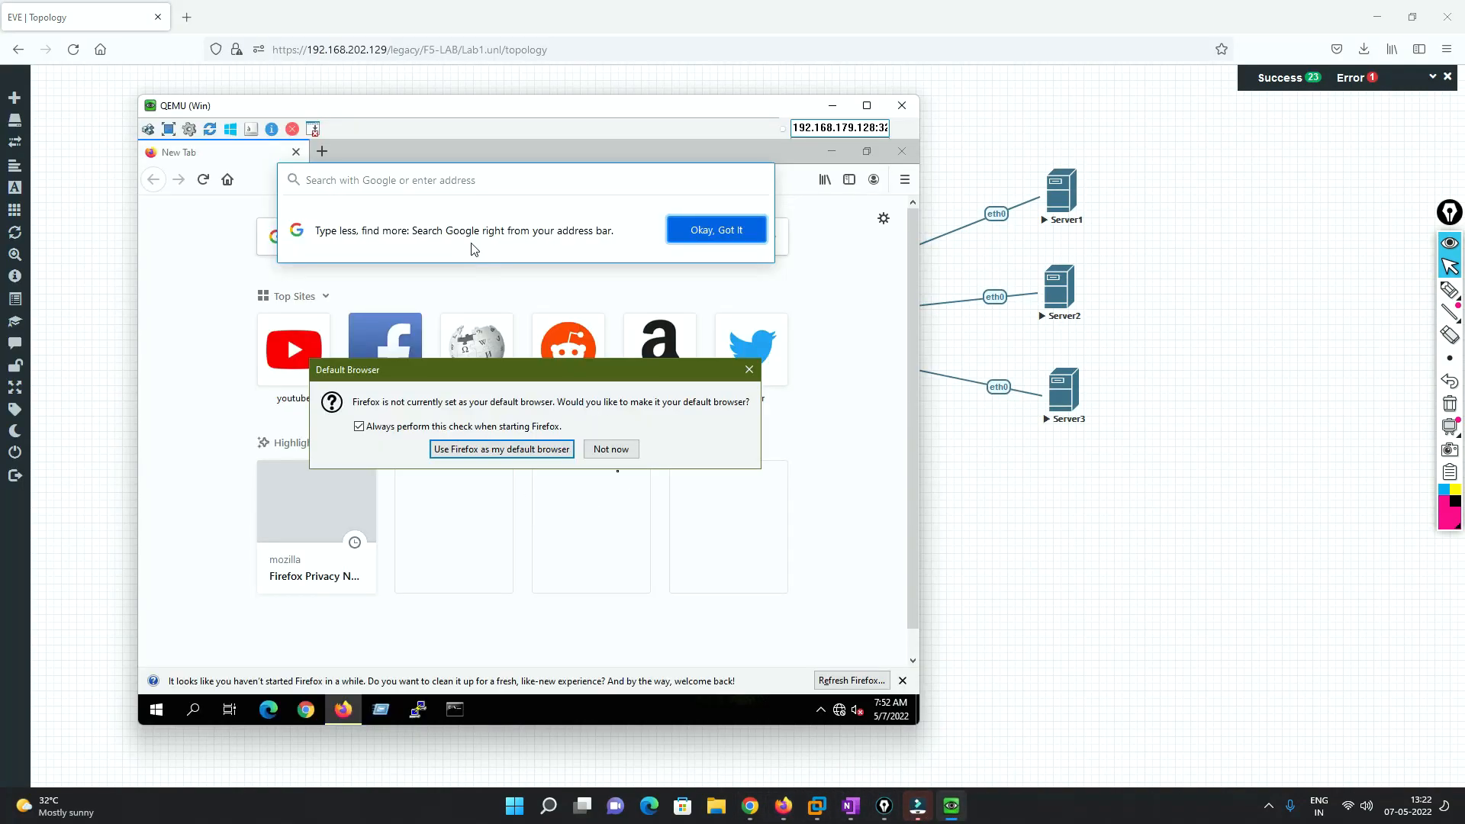
- Browse to the virtual server 200.1.1.10 in the client's Firefox
left_click(603, 449)
left_click(327, 183)
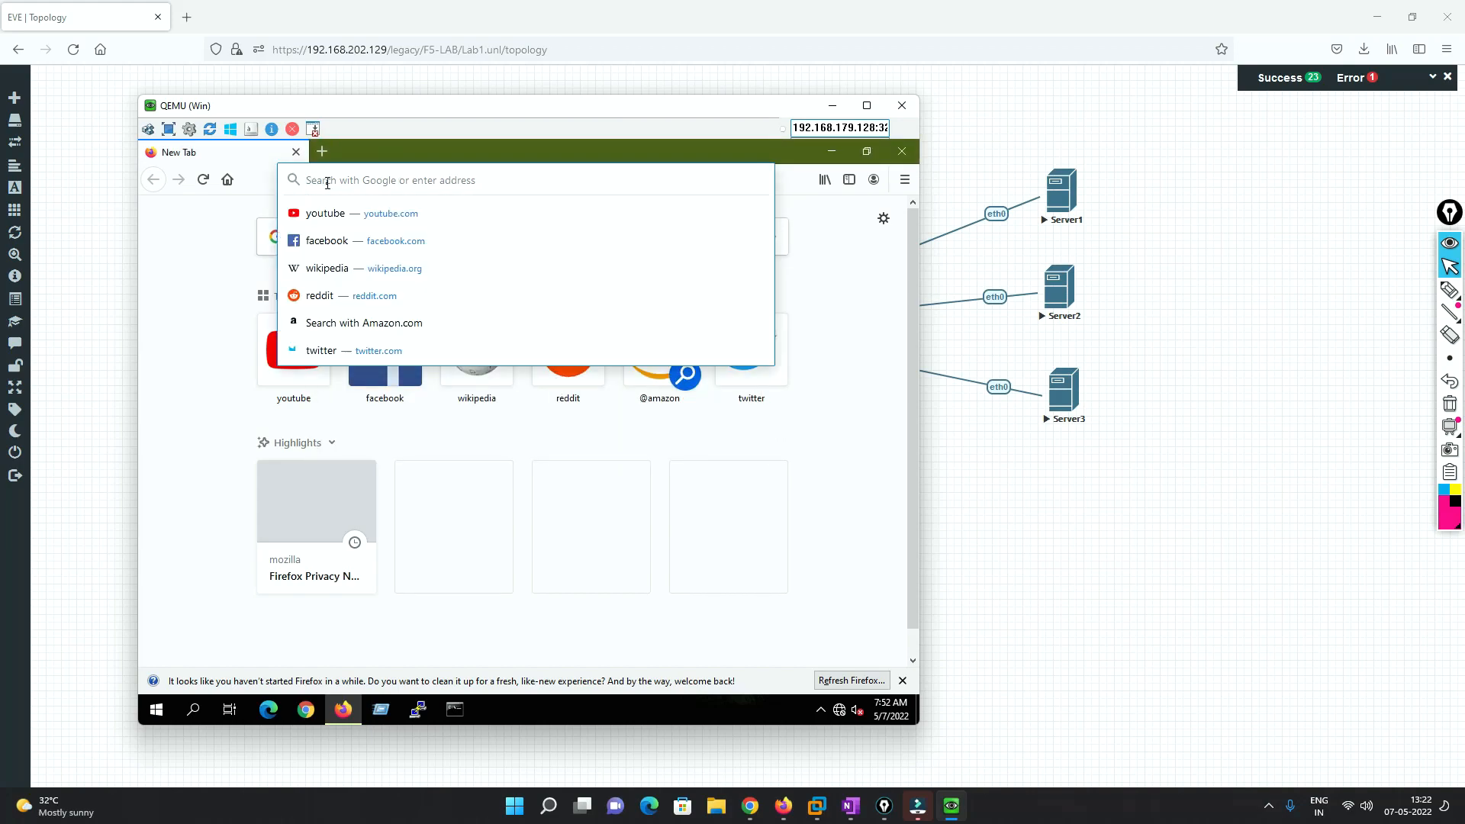
type("200.")
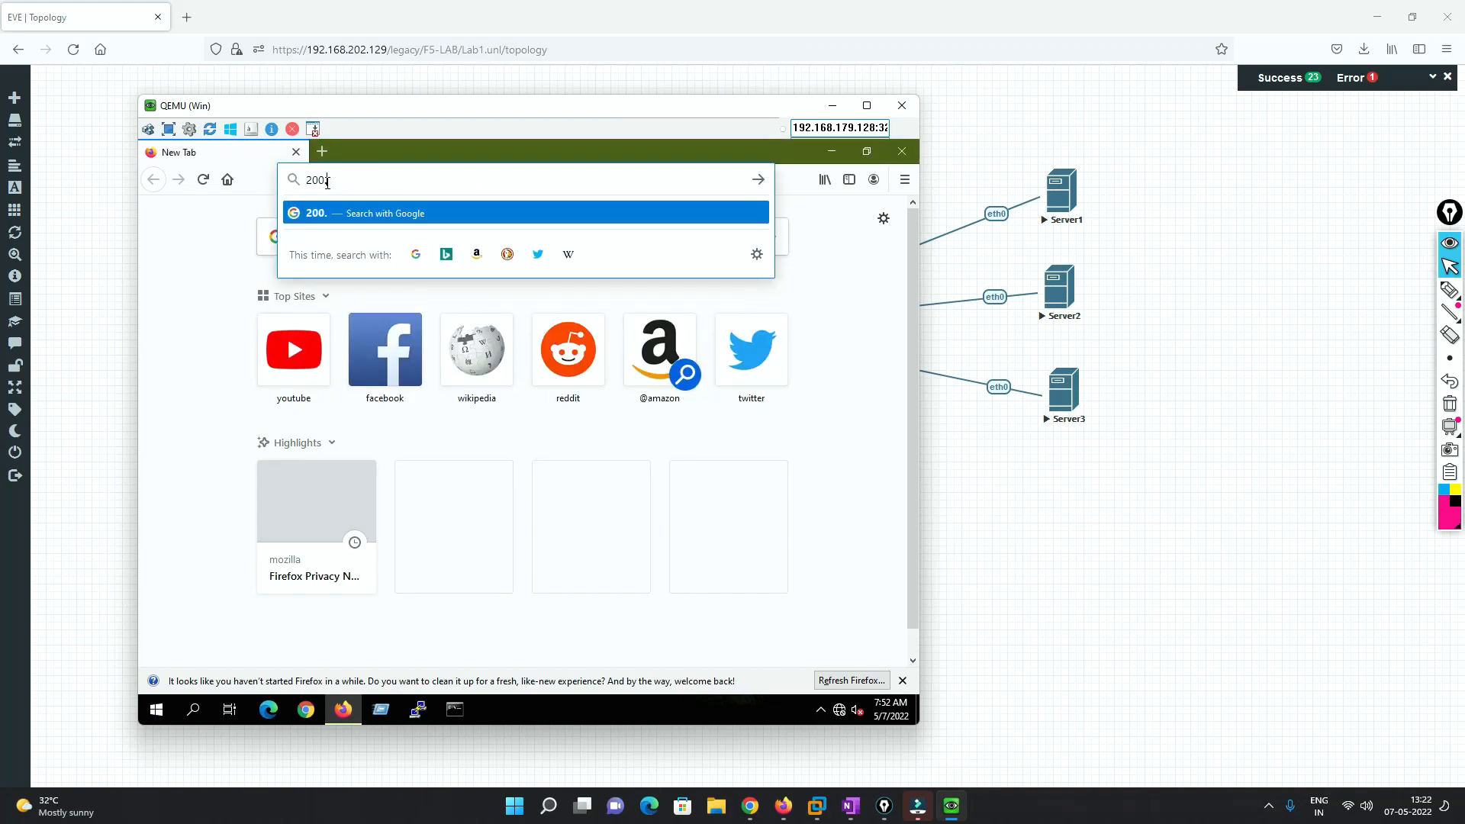
type("1.1.10")
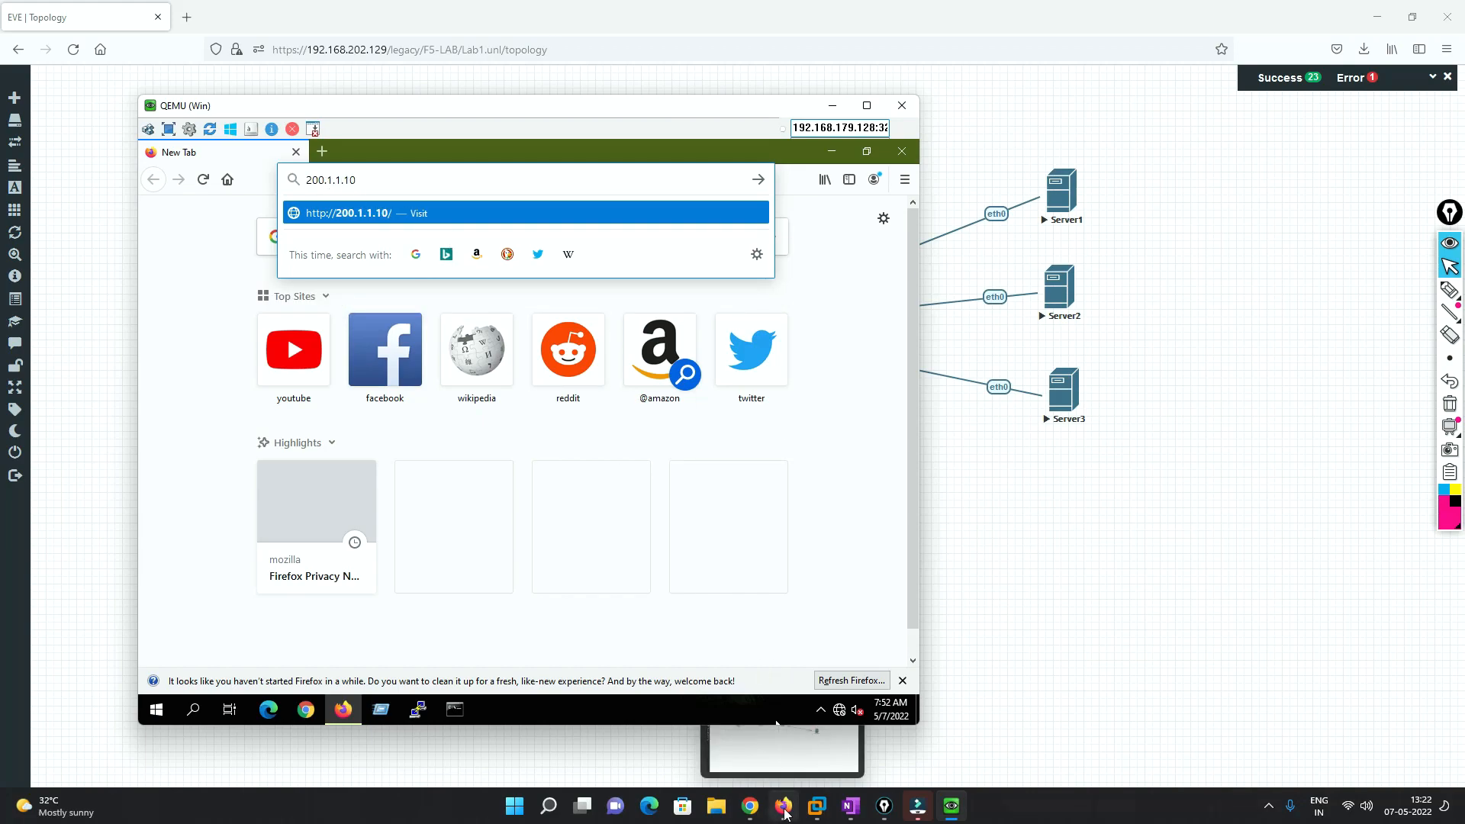
left_click(750, 815)
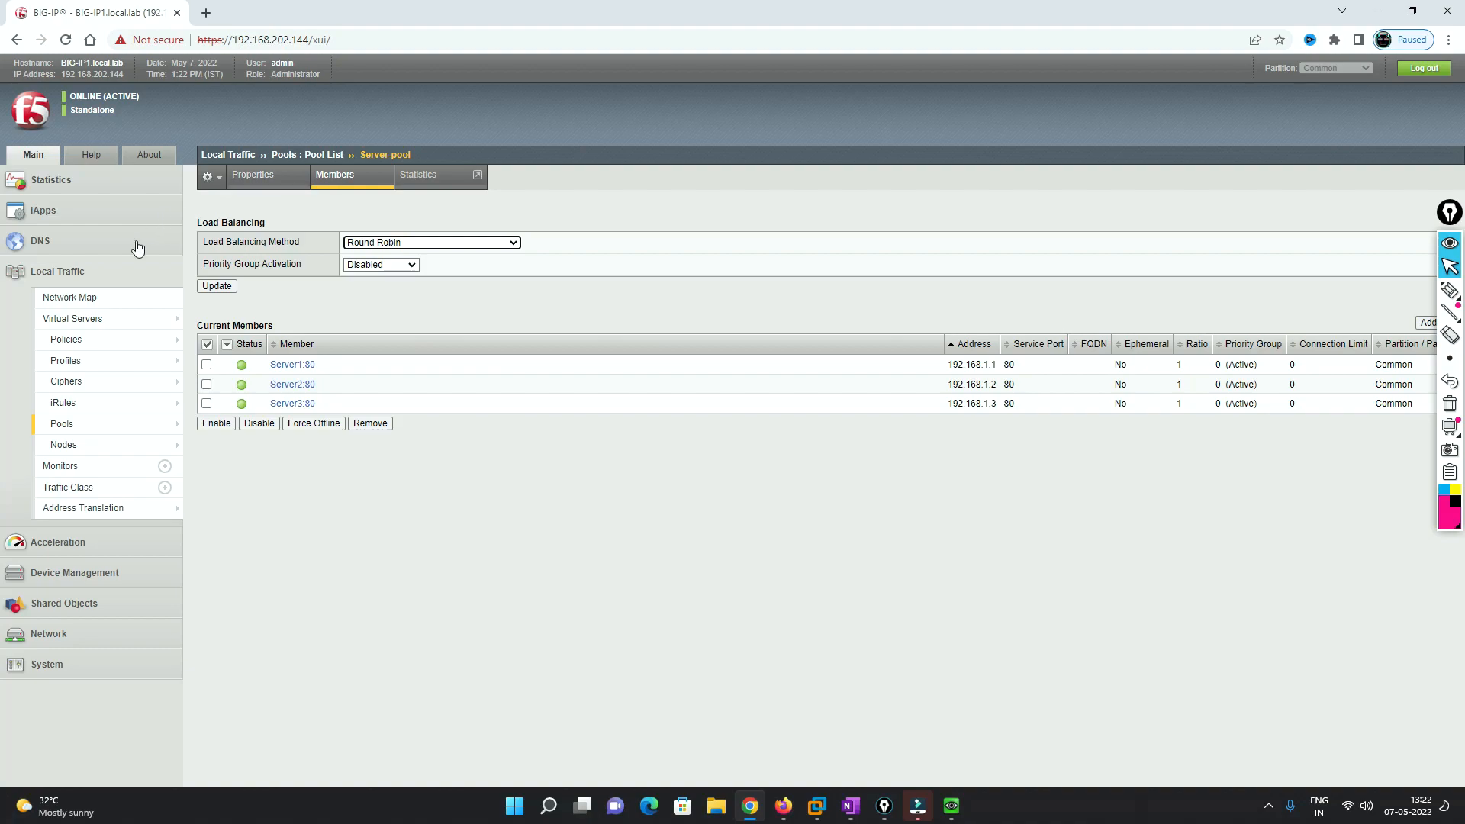
left_click(93, 319)
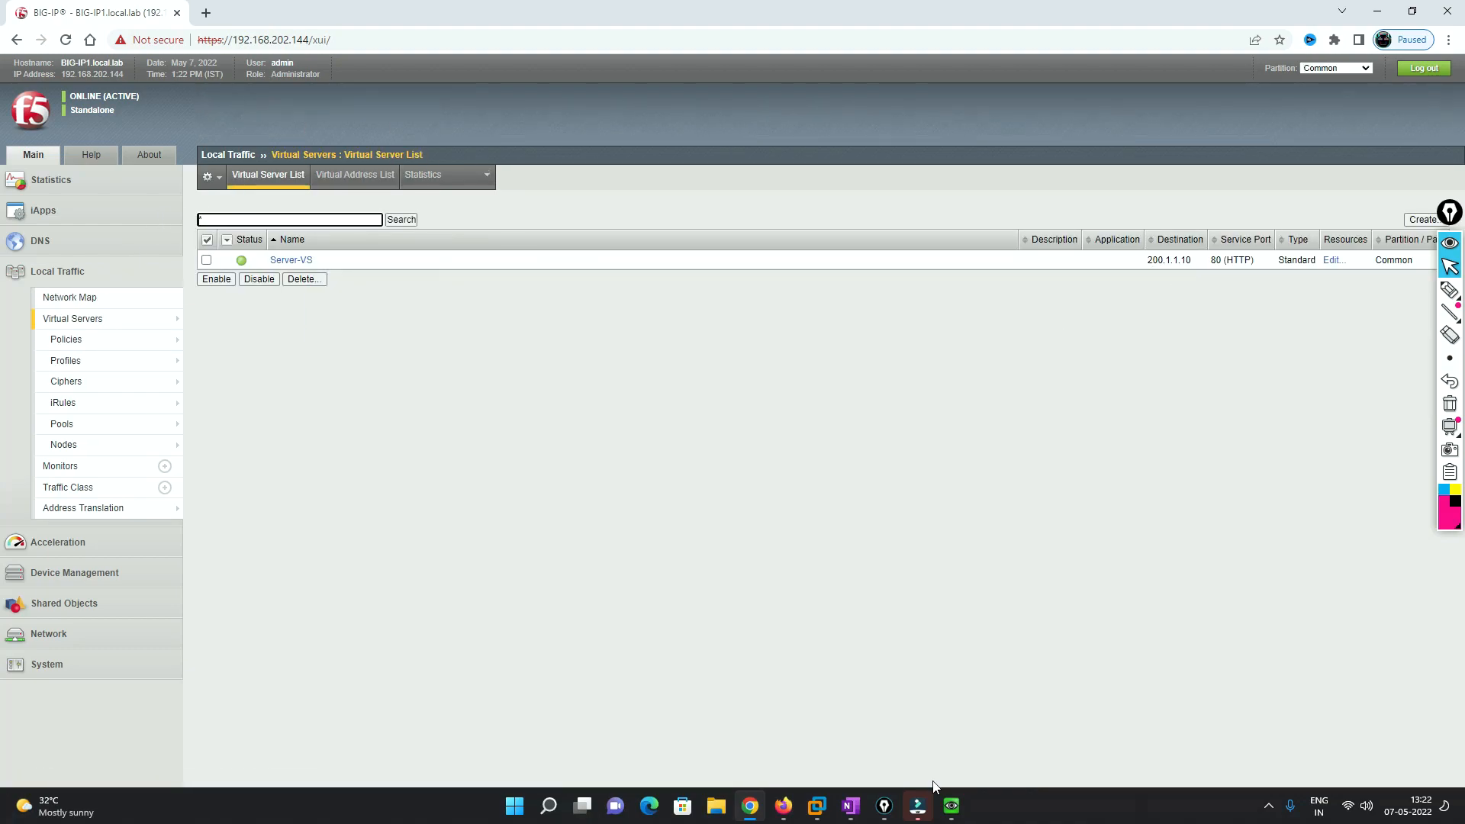
left_click(951, 806)
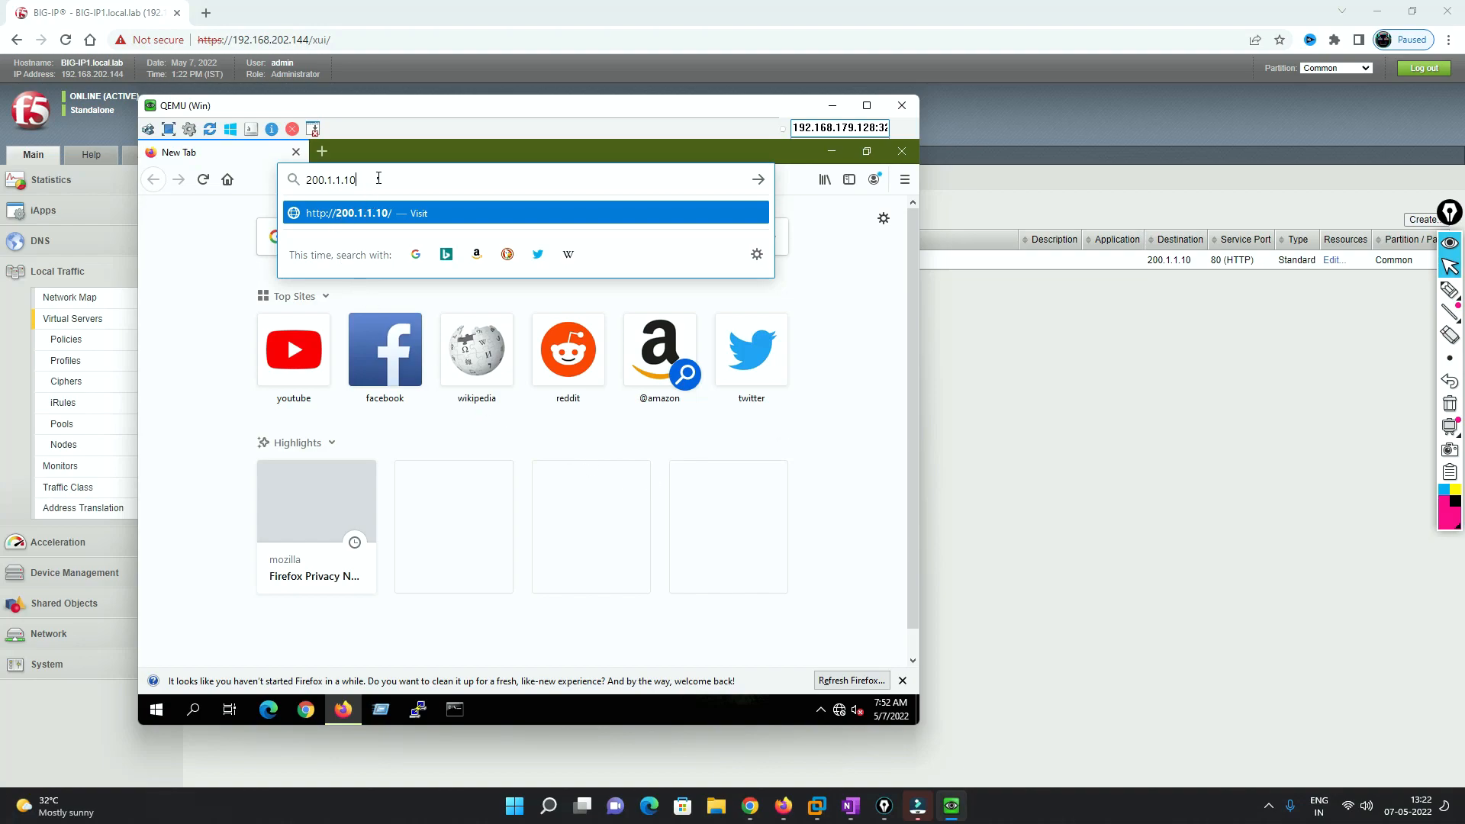
key("Return")
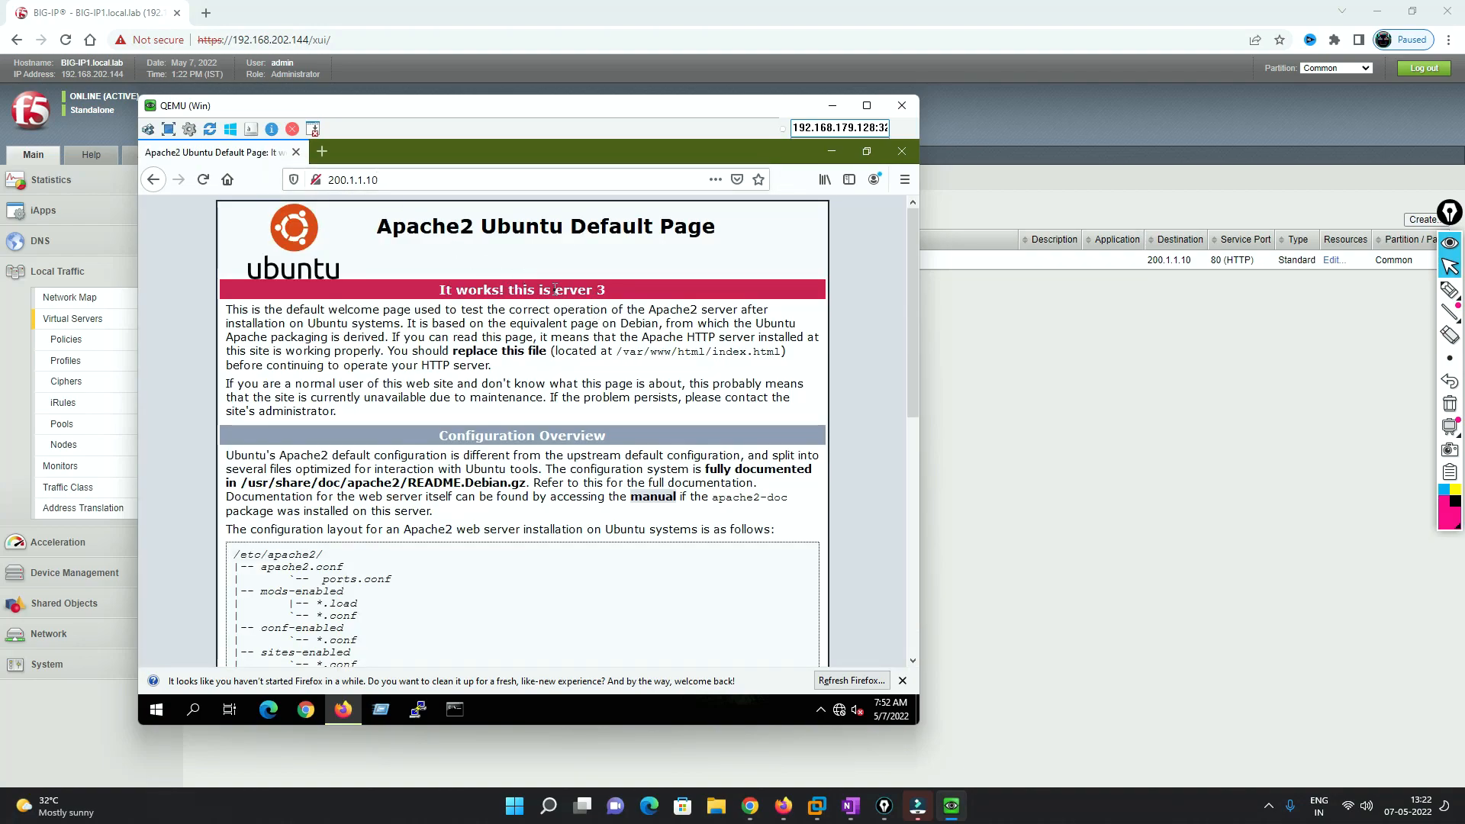
- Reload 200.1.1.10 several times; the page keeps reporting server 2
left_click_drag(560, 289, 609, 291)
left_click(203, 179)
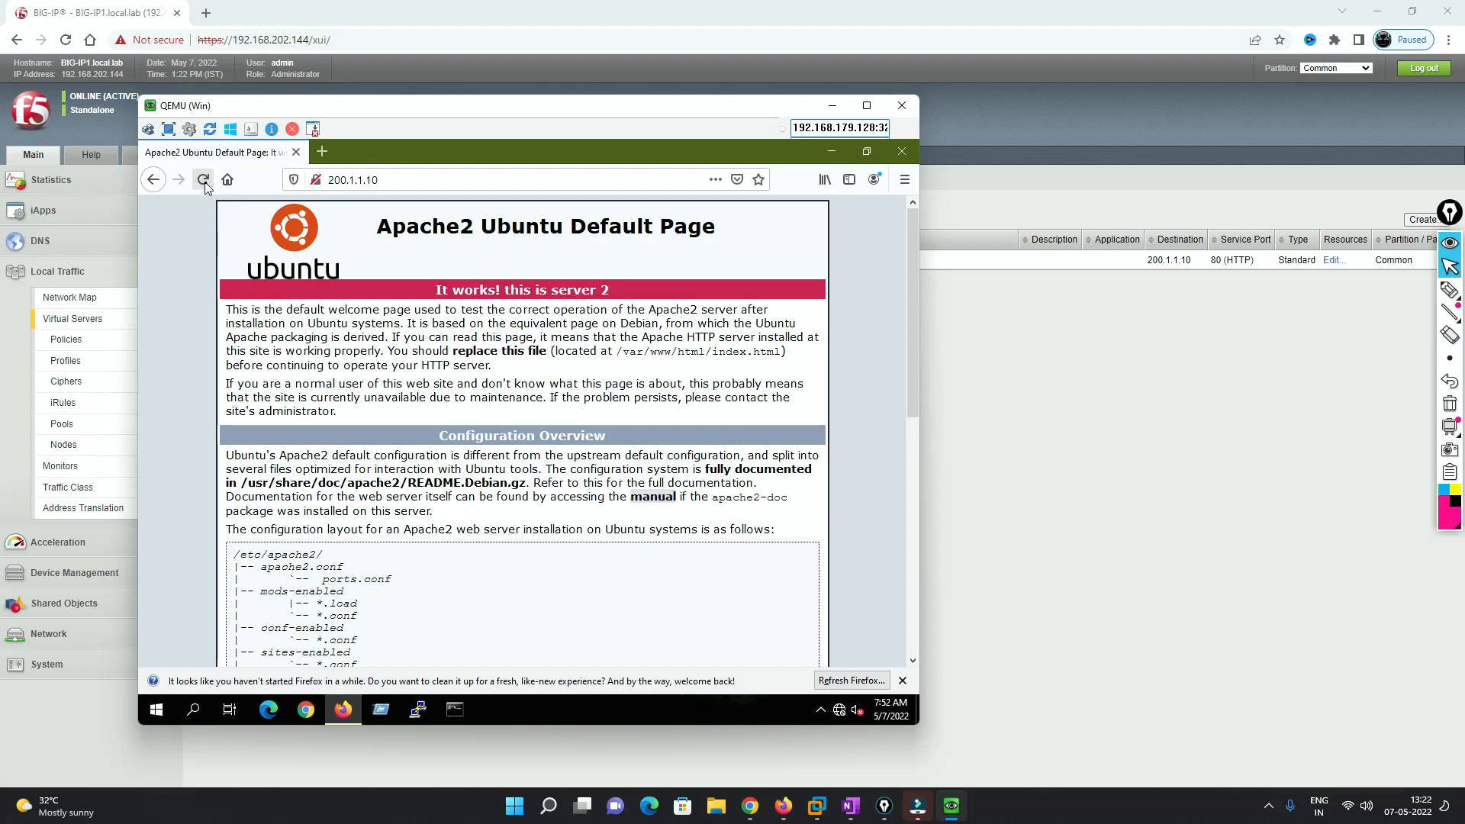
left_click_drag(551, 290, 610, 291)
left_click(203, 180)
left_click(203, 180)
- Load 200.1.1.10 in a second tab and reload it, then launch Chrome in the VM
left_click(203, 180)
left_click(322, 152)
left_click(371, 179)
type("200.1.1.10")
key("Return")
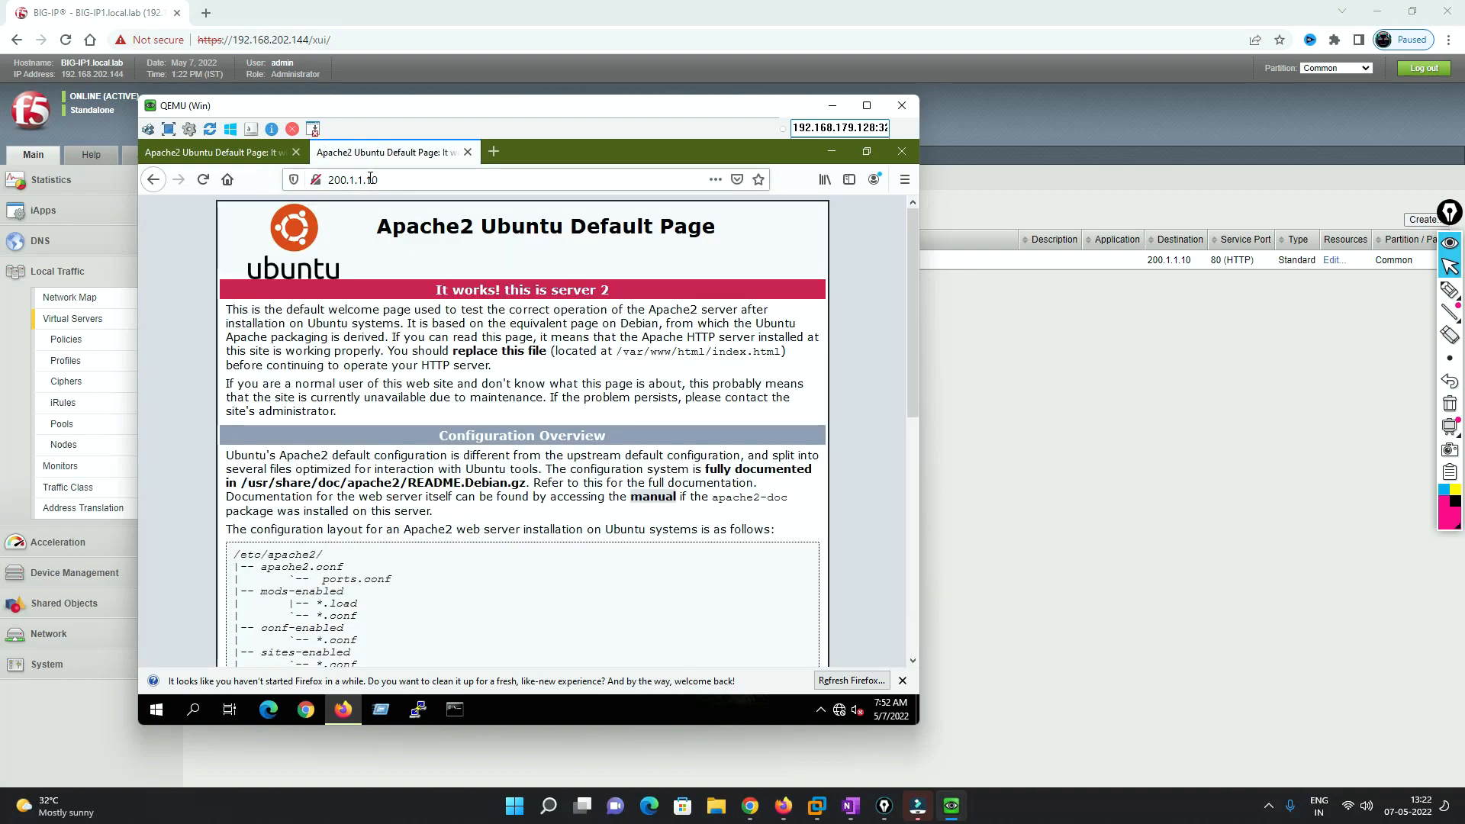
left_click(203, 181)
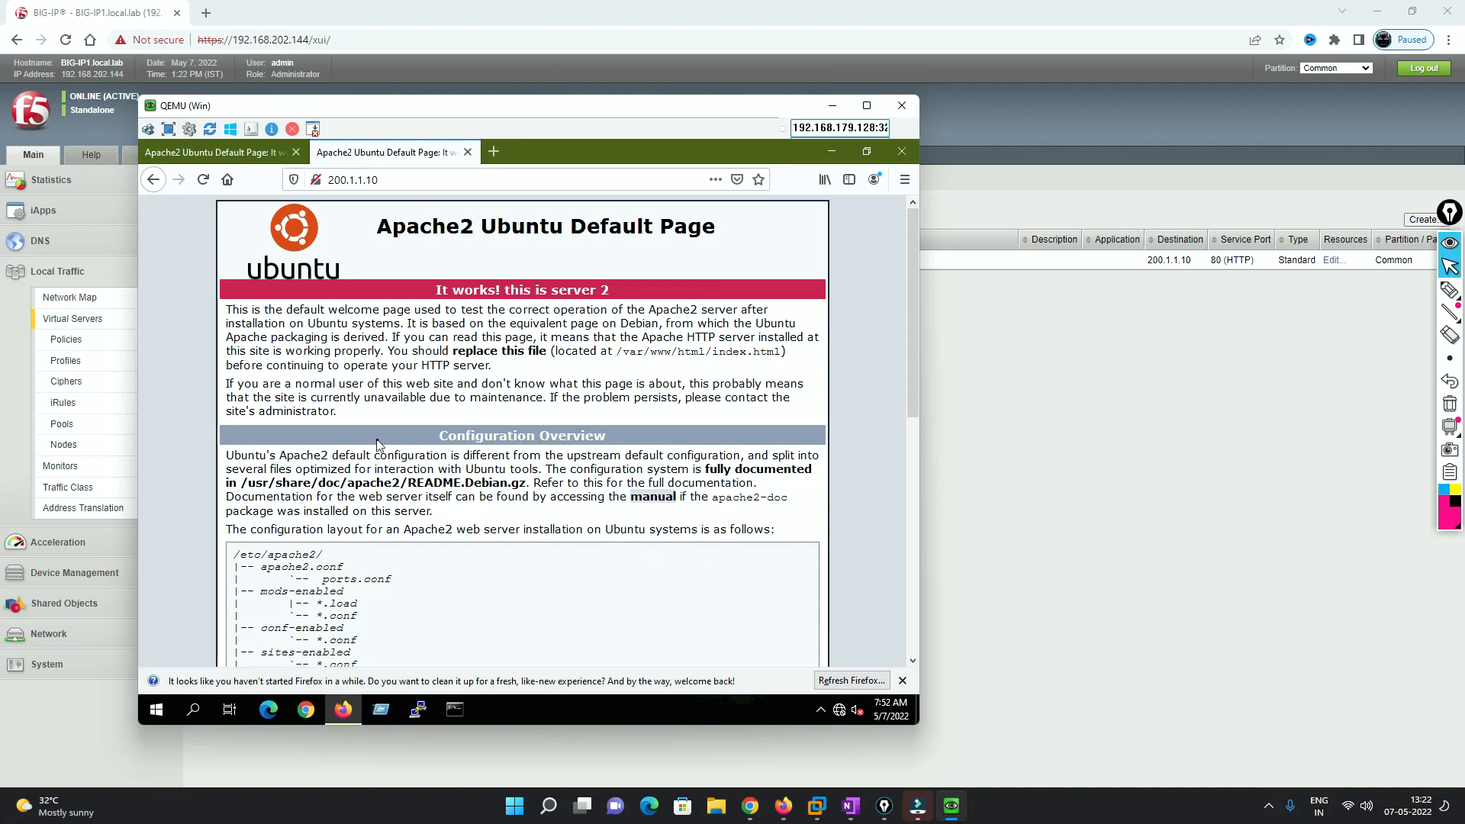
left_click(308, 713)
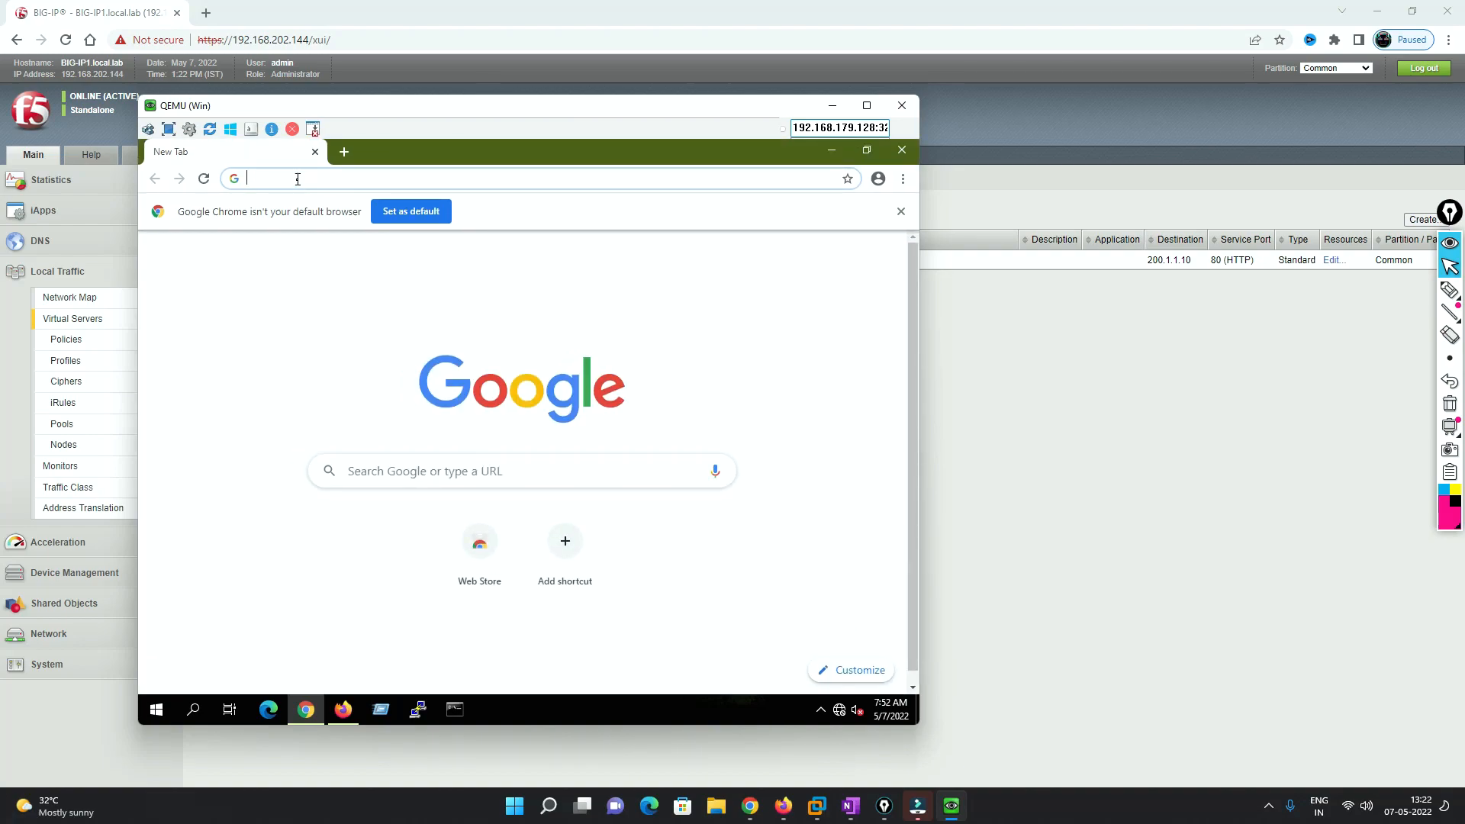
- Load 200.1.1.10 in Chrome and reload it, getting the server 1 page, then the server 3 page
type("200.")
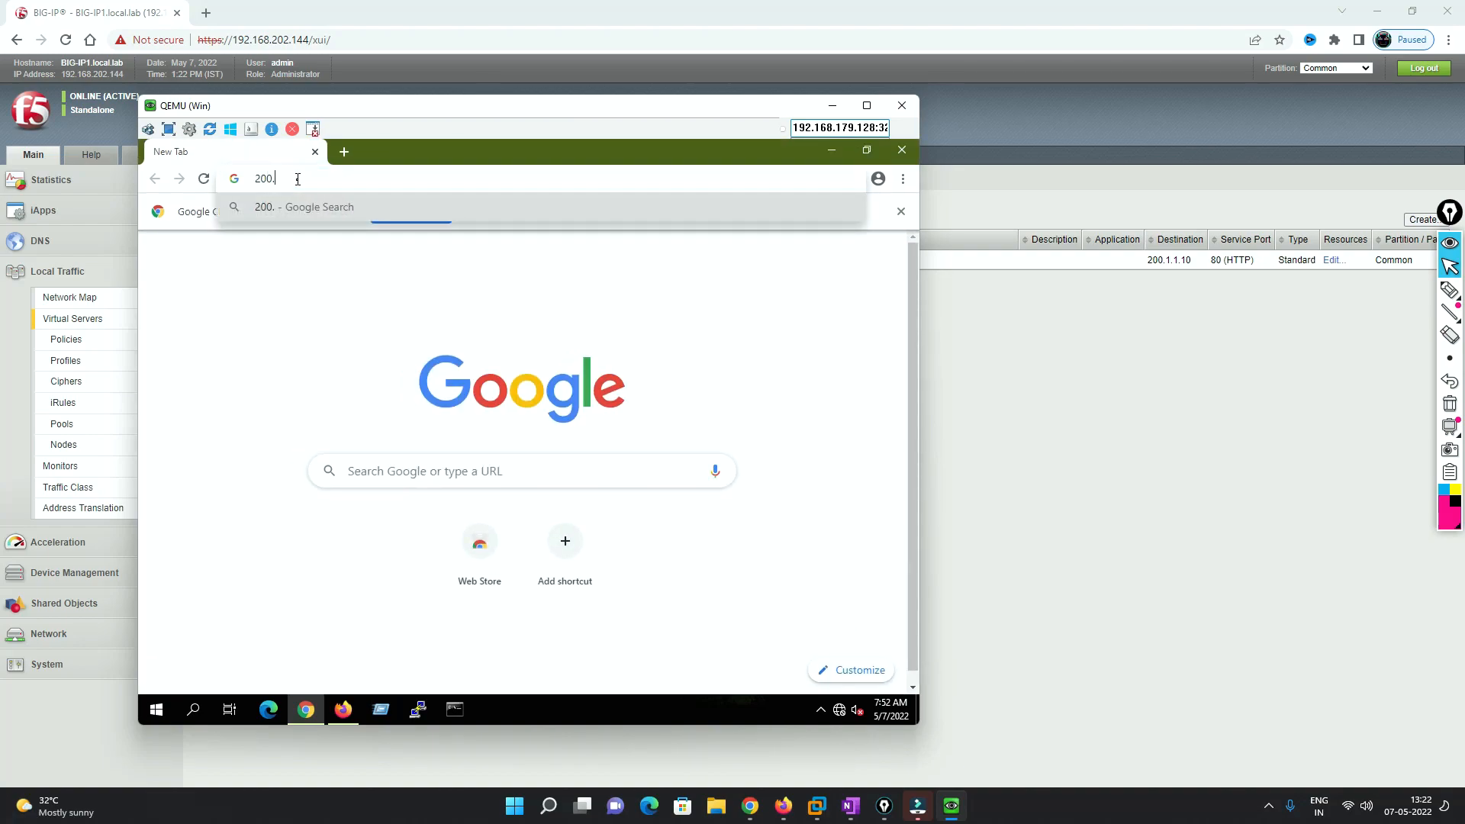
type("1.1.10")
key("Return")
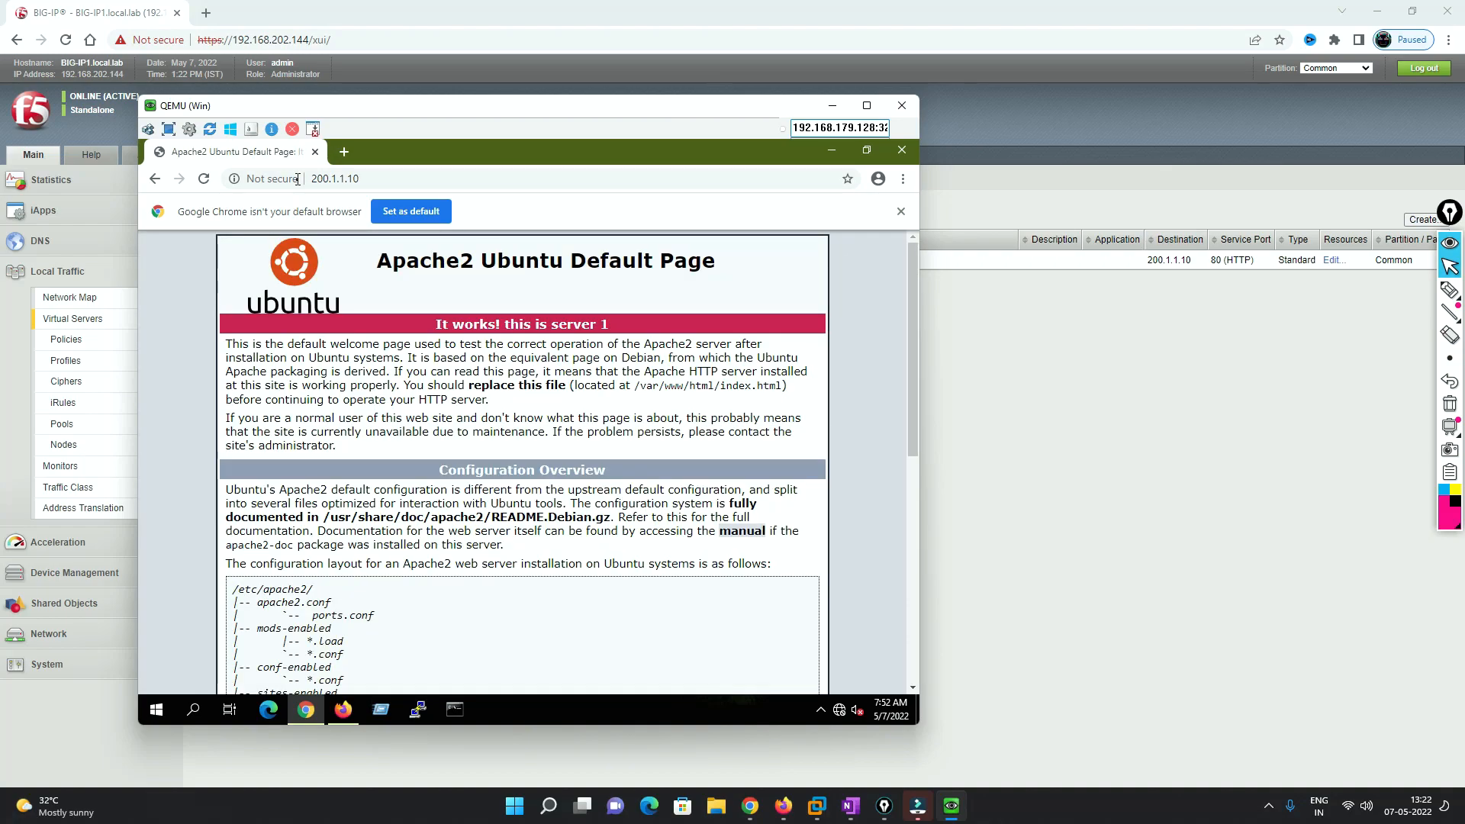
left_click_drag(514, 324, 609, 328)
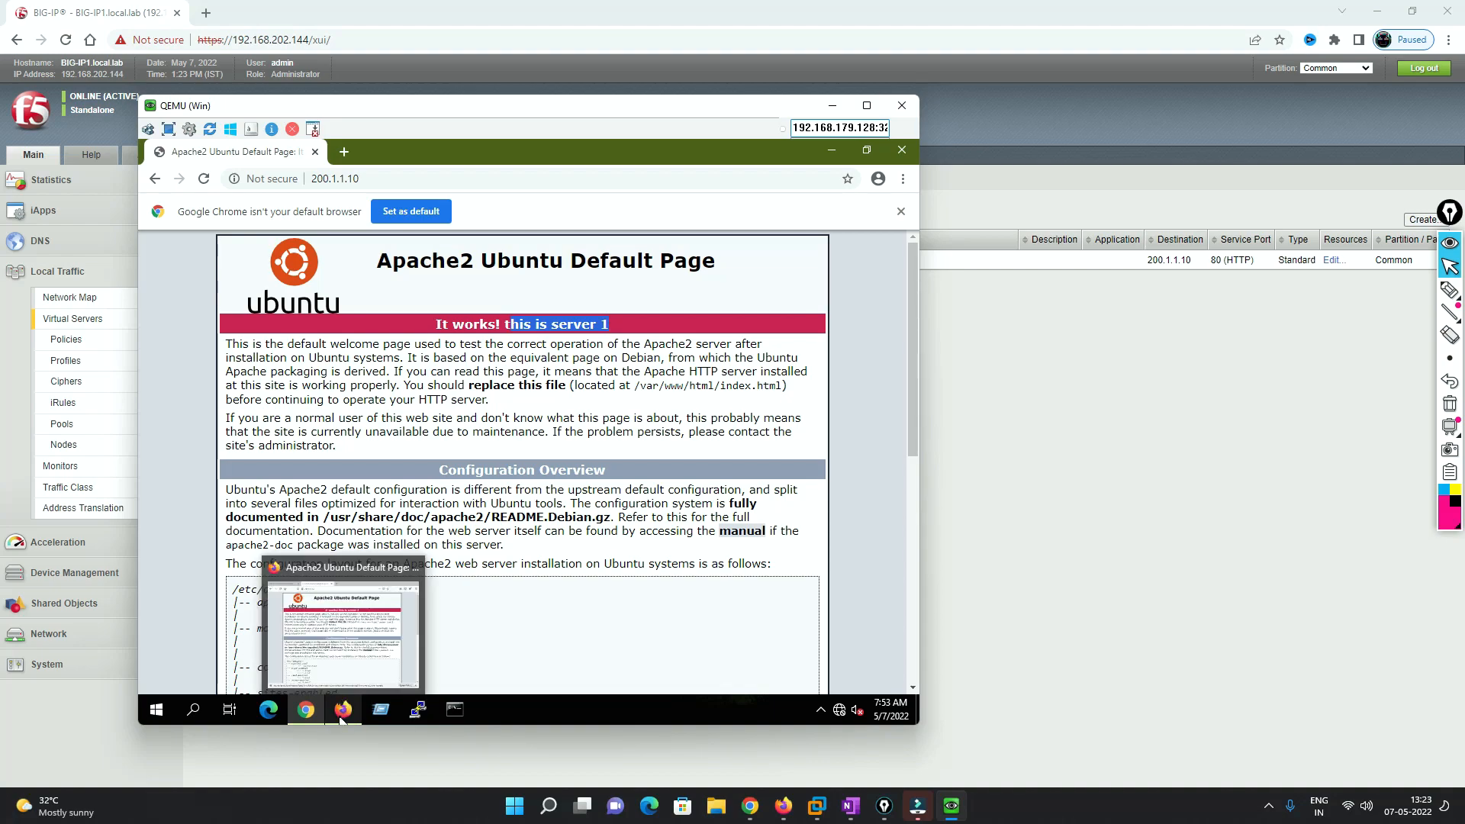
mouse_move(319, 709)
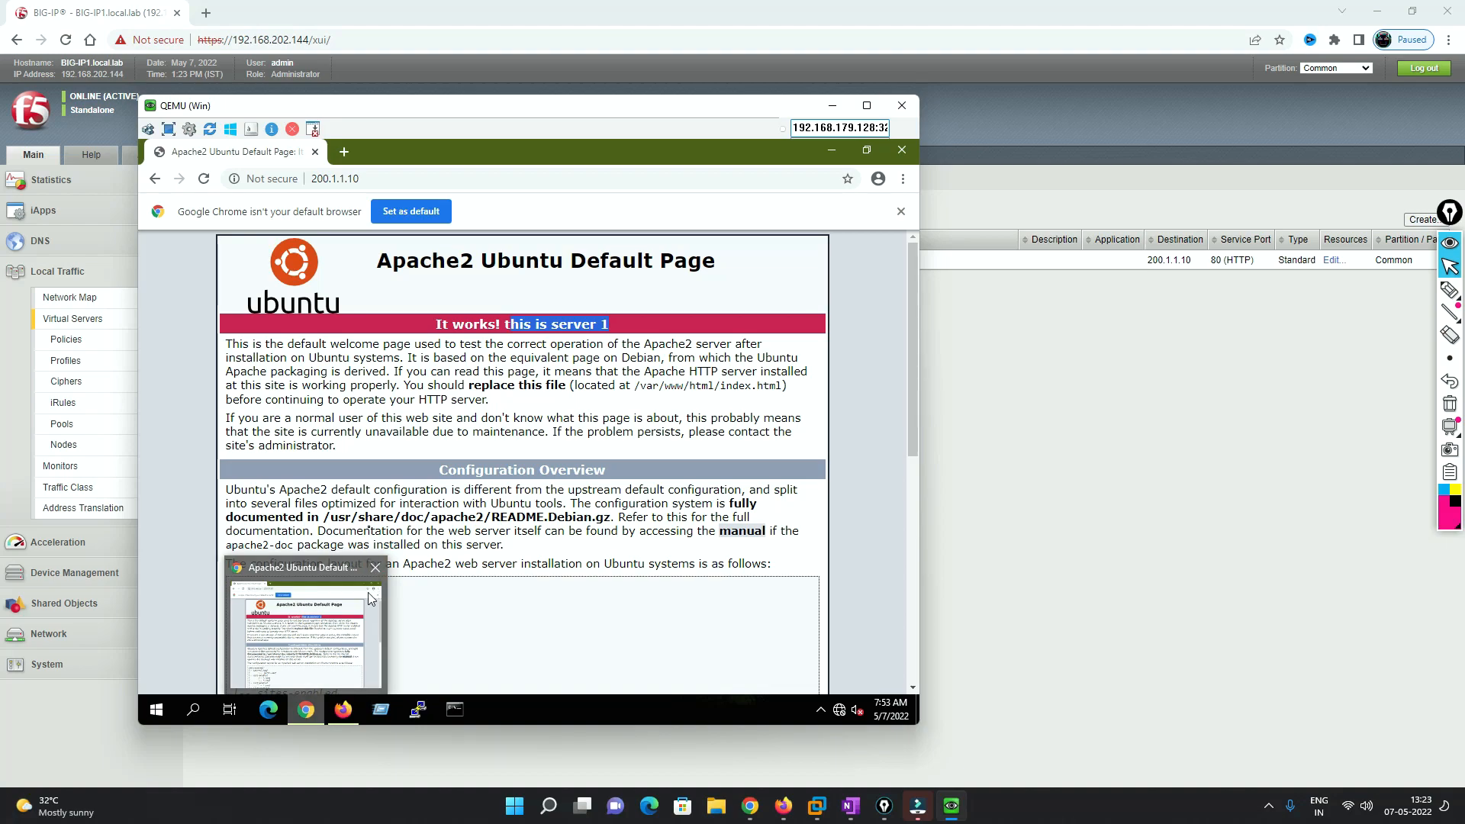
left_click(203, 180)
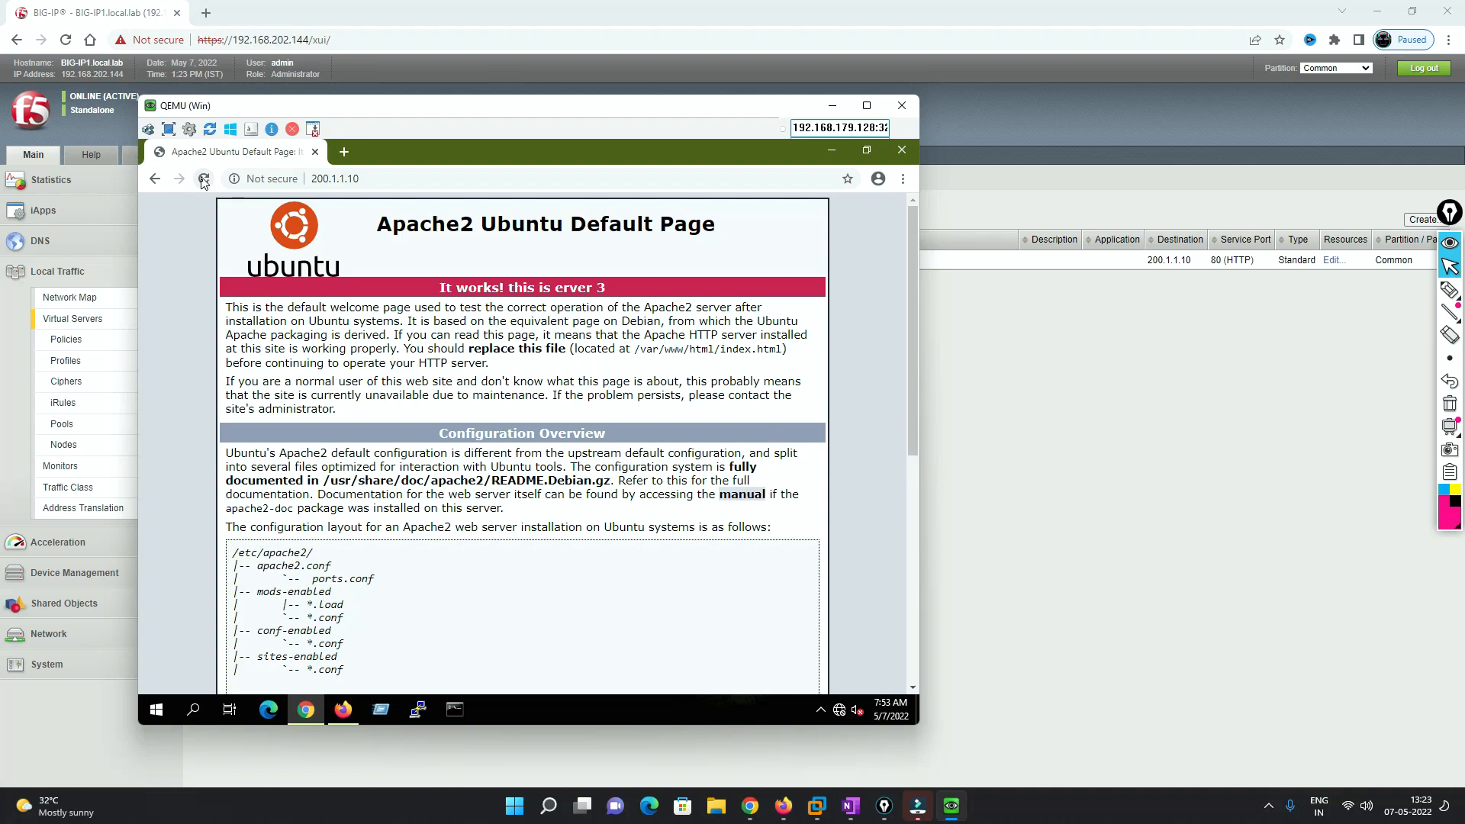
left_click_drag(555, 288, 607, 292)
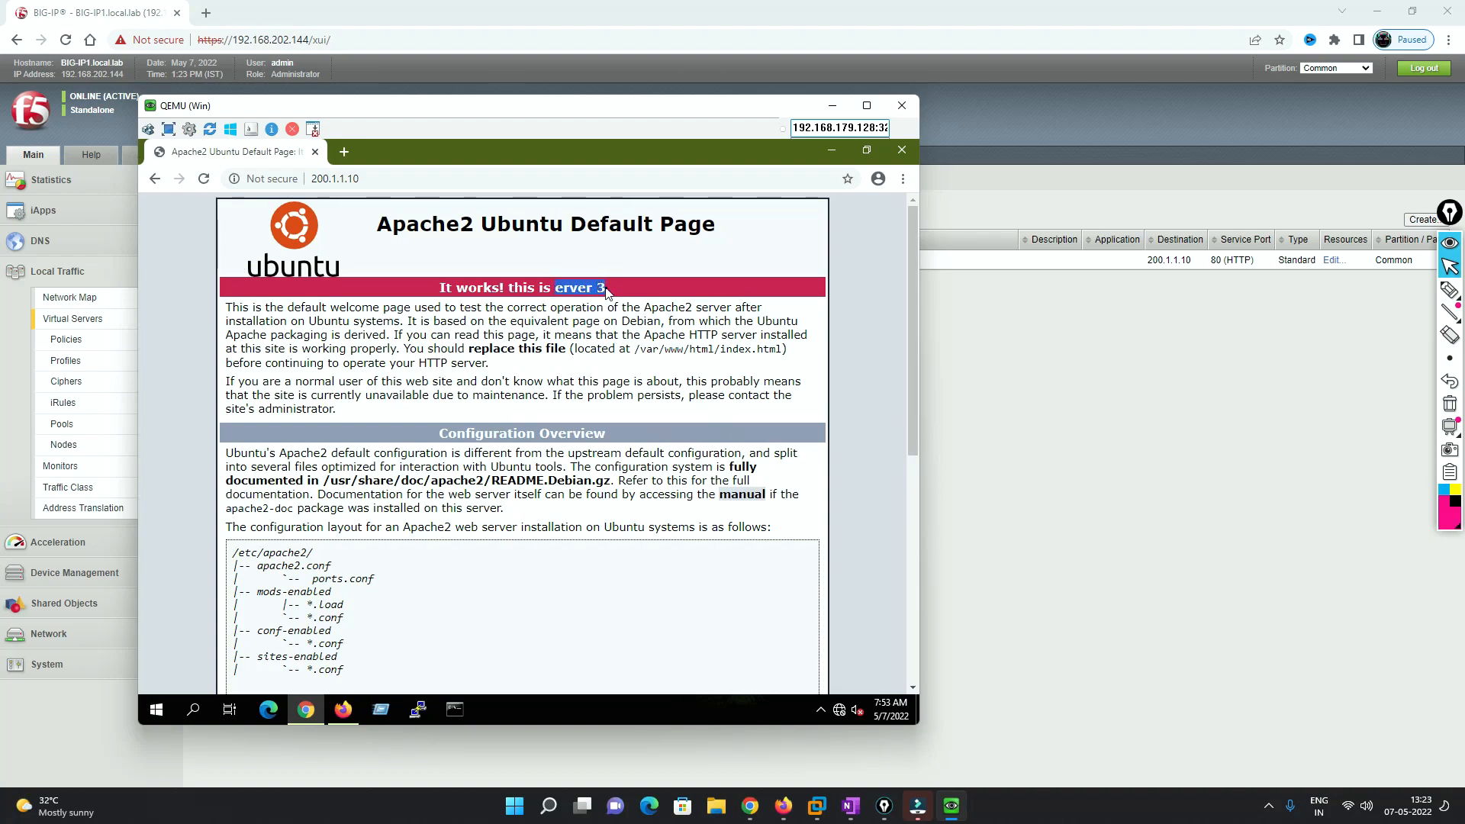
left_click(212, 178)
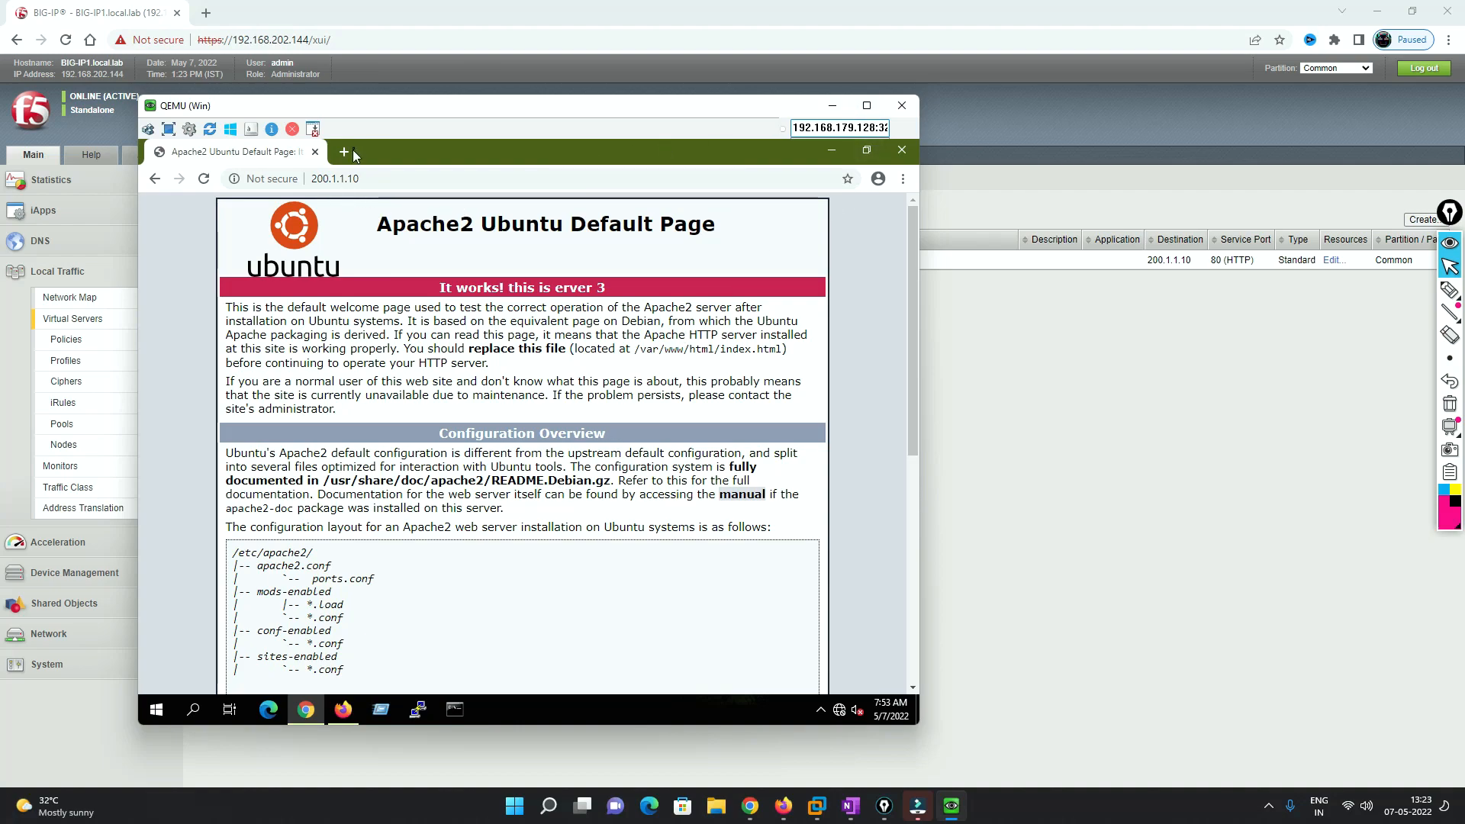
- Compare with Firefox's first tab, then minimize Firefox to return to Chrome
left_click(343, 711)
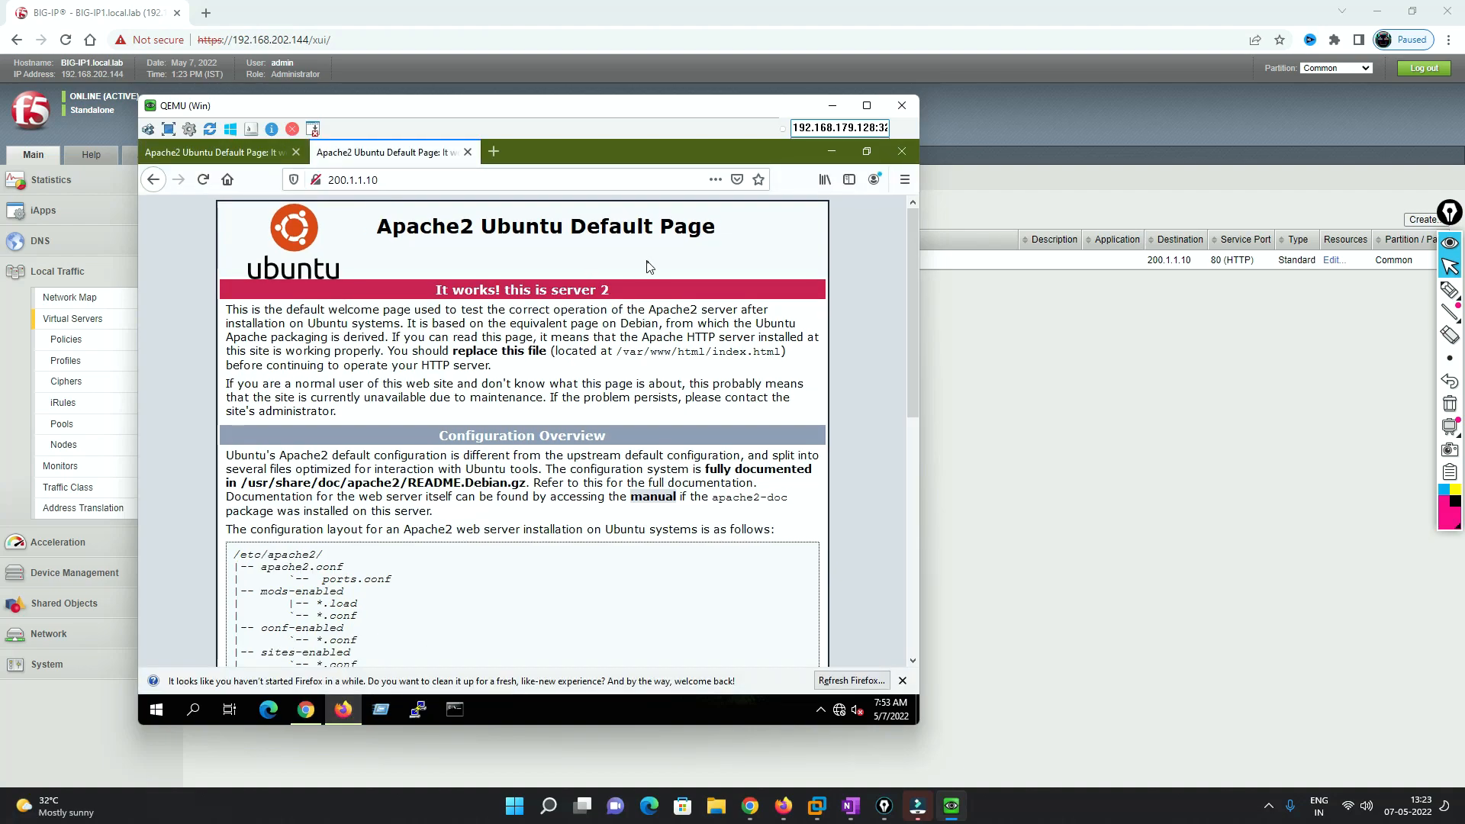
left_click(252, 150)
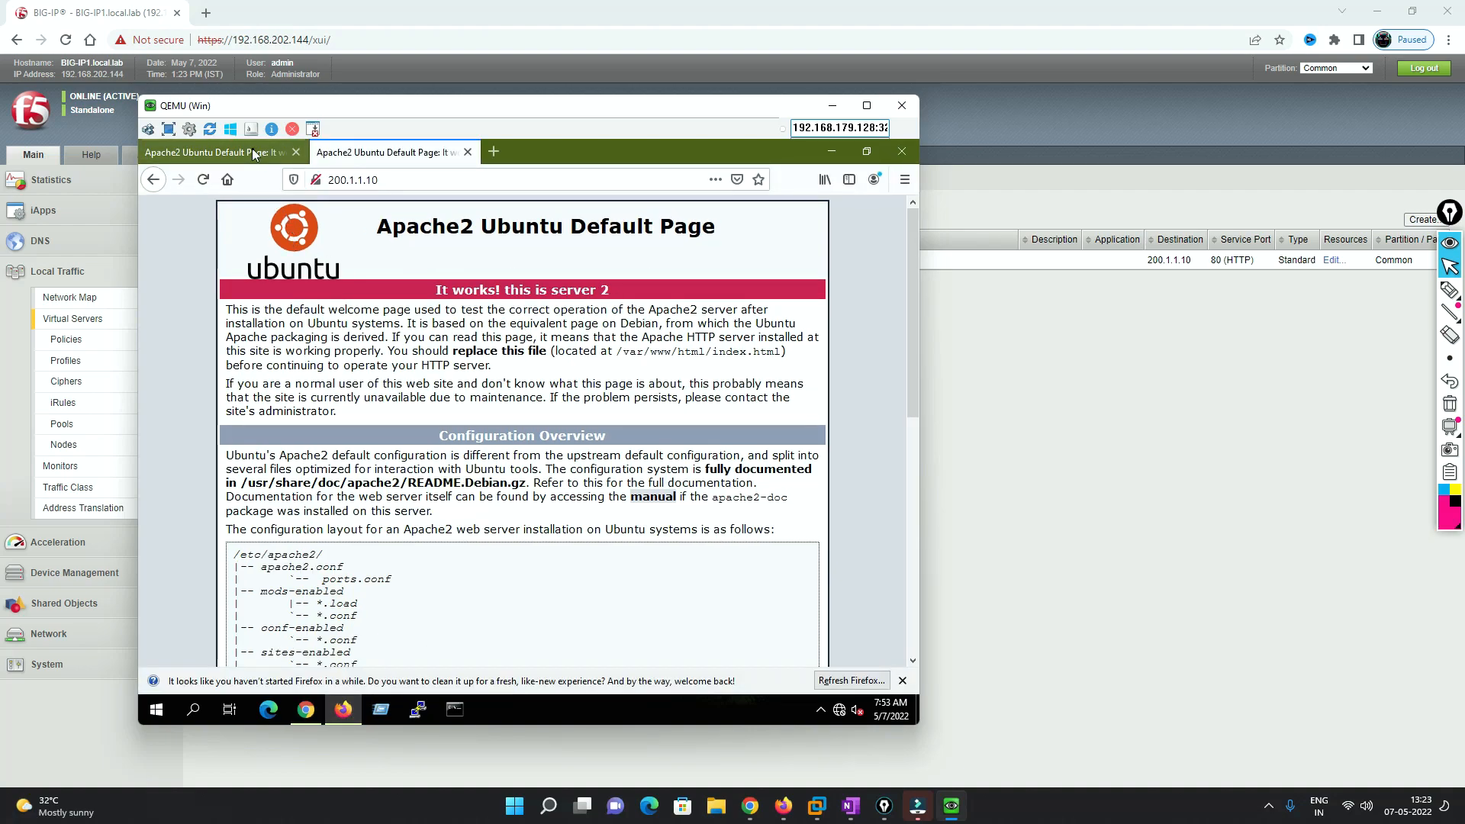
left_click(832, 151)
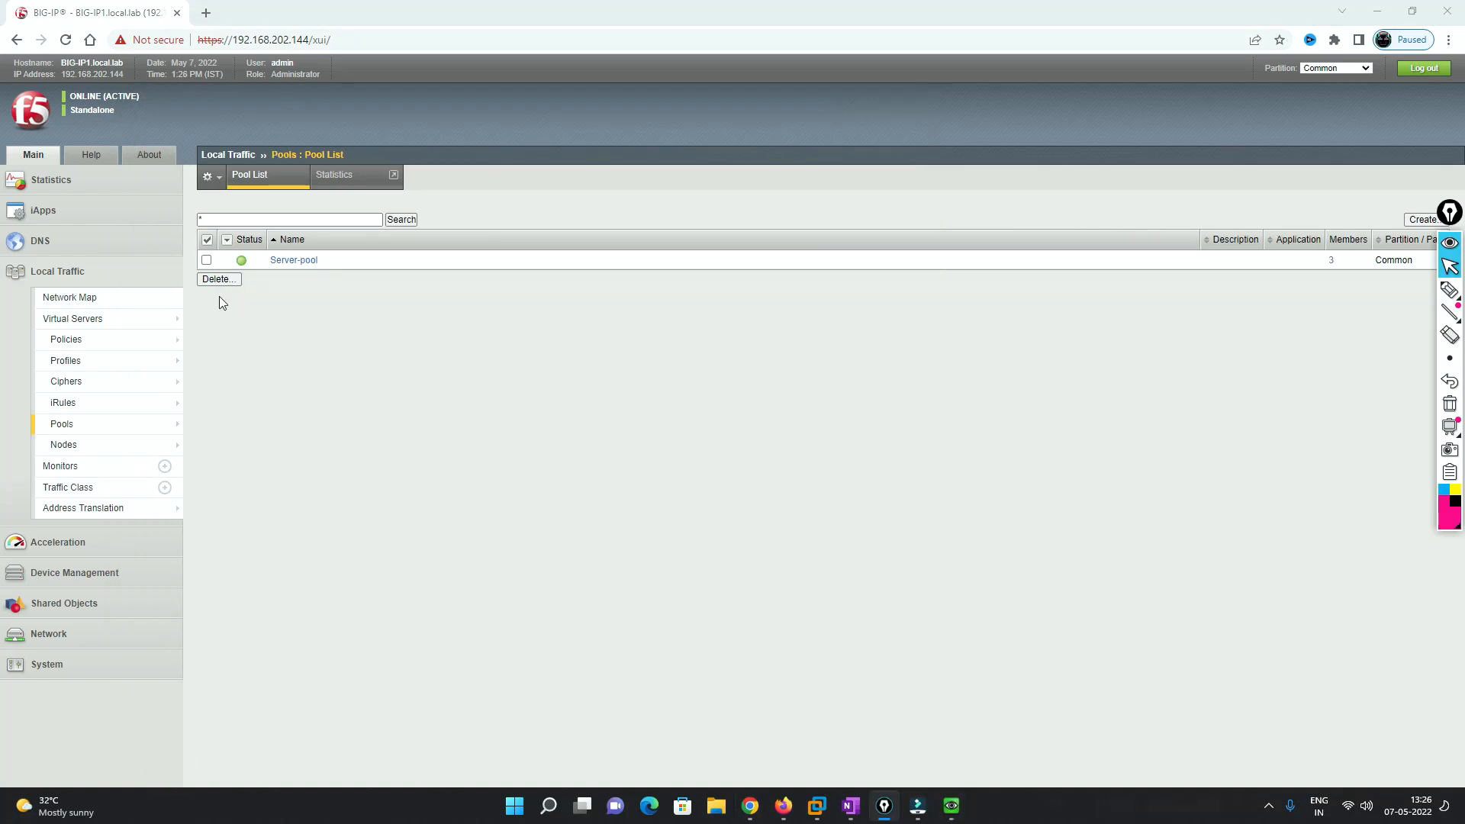
- Show Local Traffic statistics for Pools and expand Server-pool to list its members
left_click(66, 188)
mouse_move(154, 229)
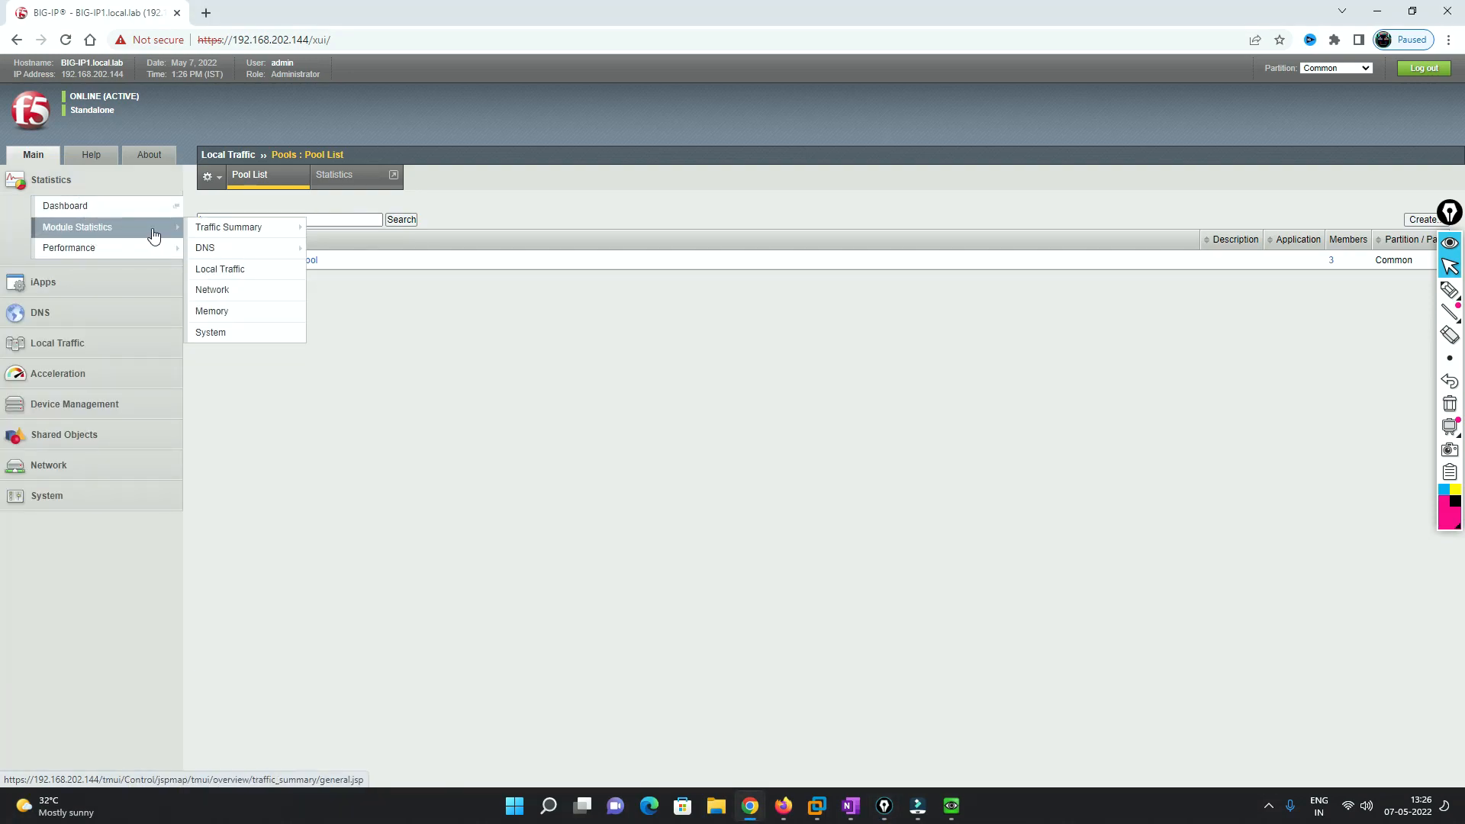
left_click(236, 279)
left_click(420, 243)
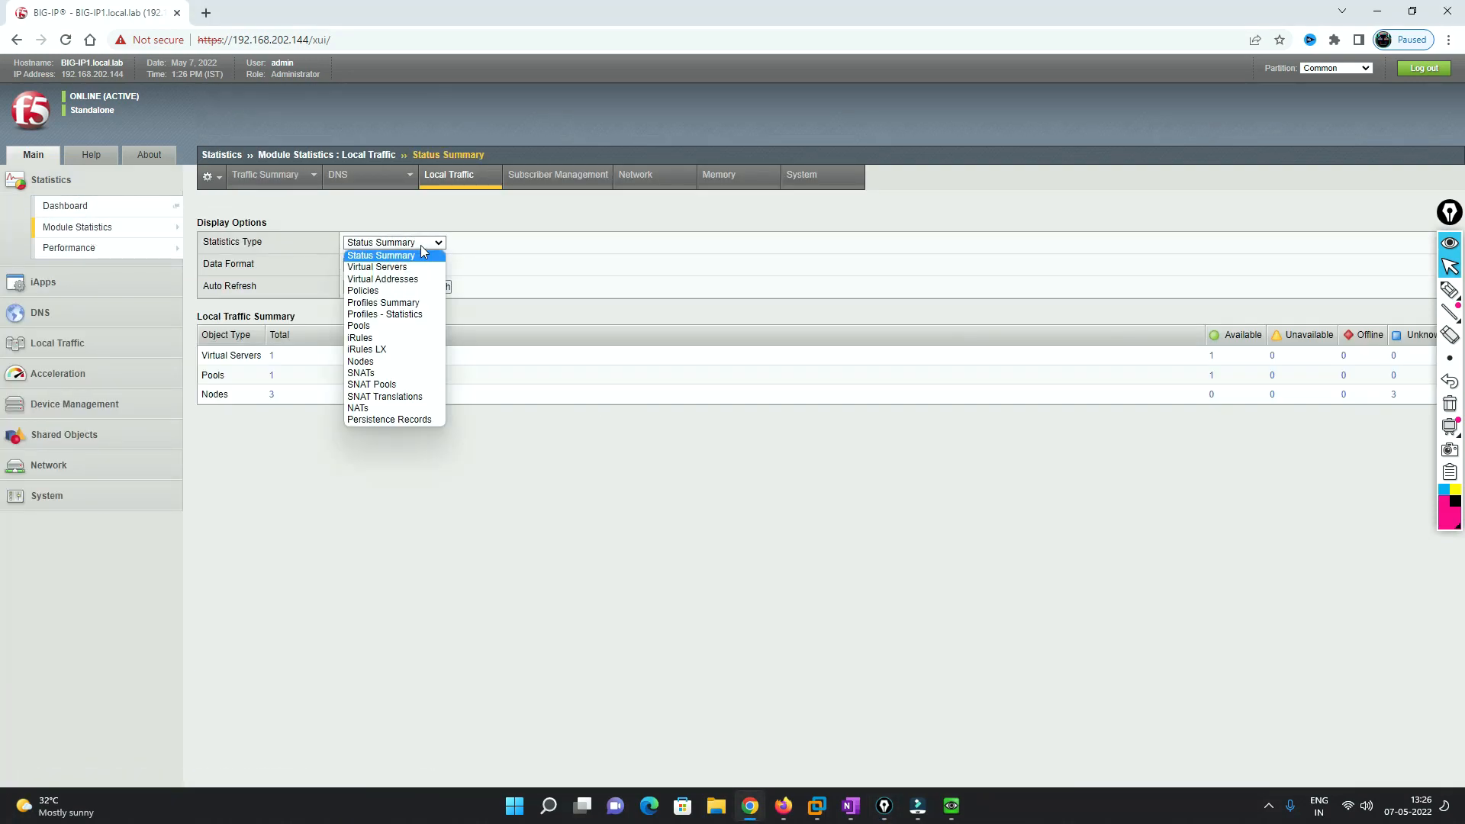
left_click(383, 326)
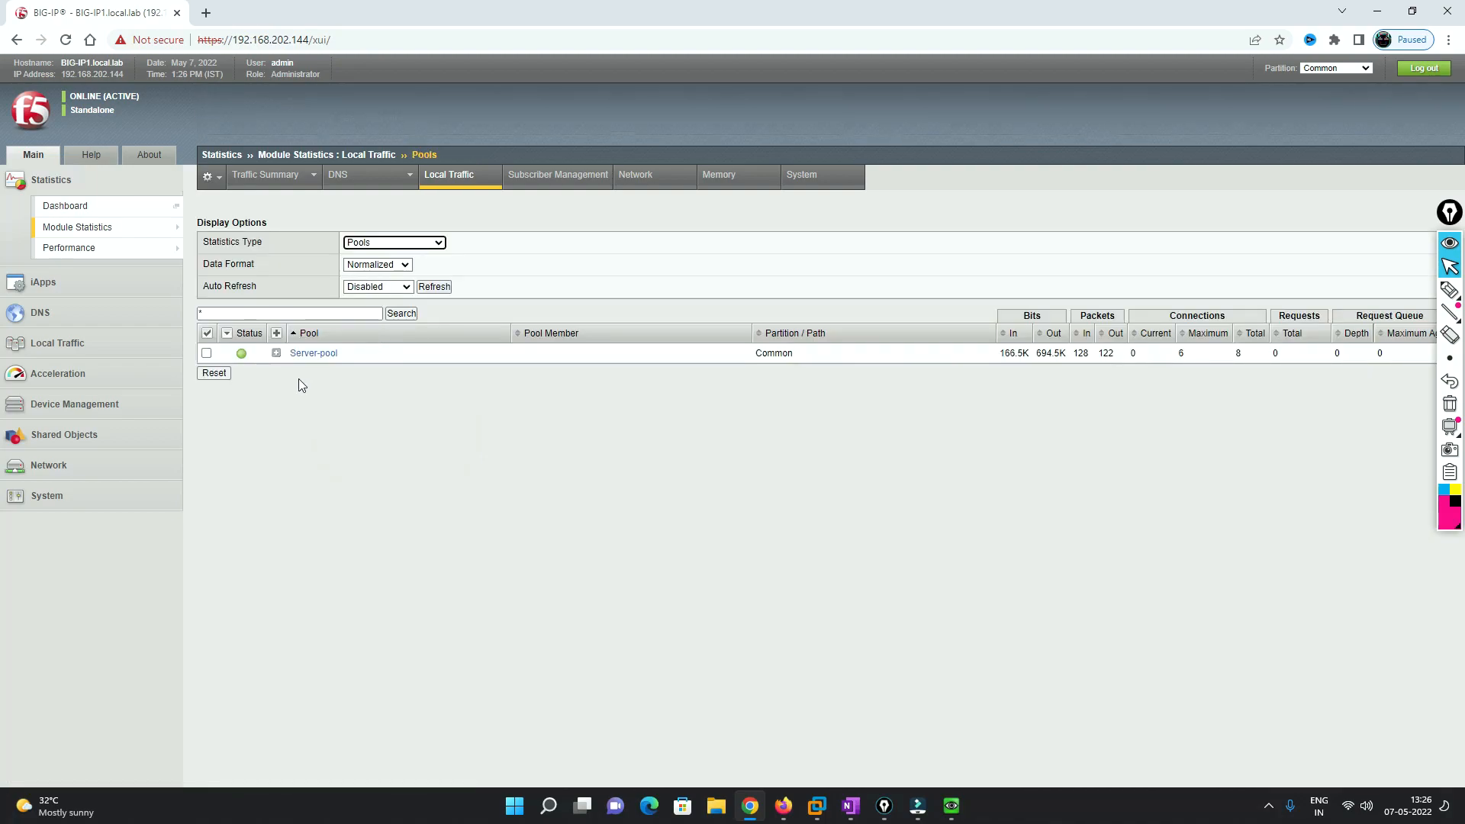
left_click(277, 354)
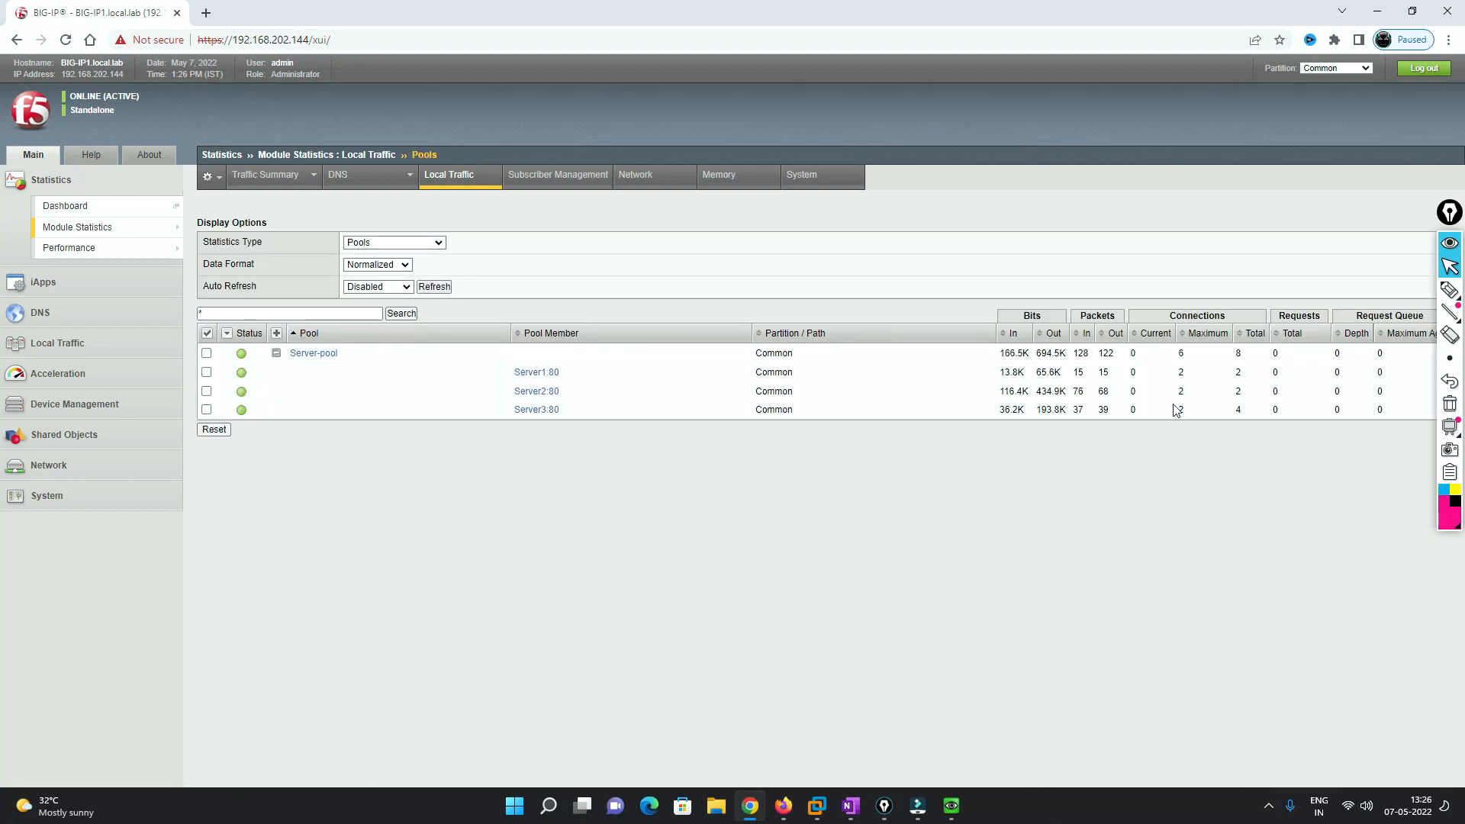
- Point out the Total connections for Server1, Server2 and Server3: 2, 2 and 4
double_click(1239, 372)
double_click(1237, 391)
double_click(1239, 410)
- On the EVE topology, draw pen arrows pointing at Server1–3 and circle the Win node
left_click(1377, 11)
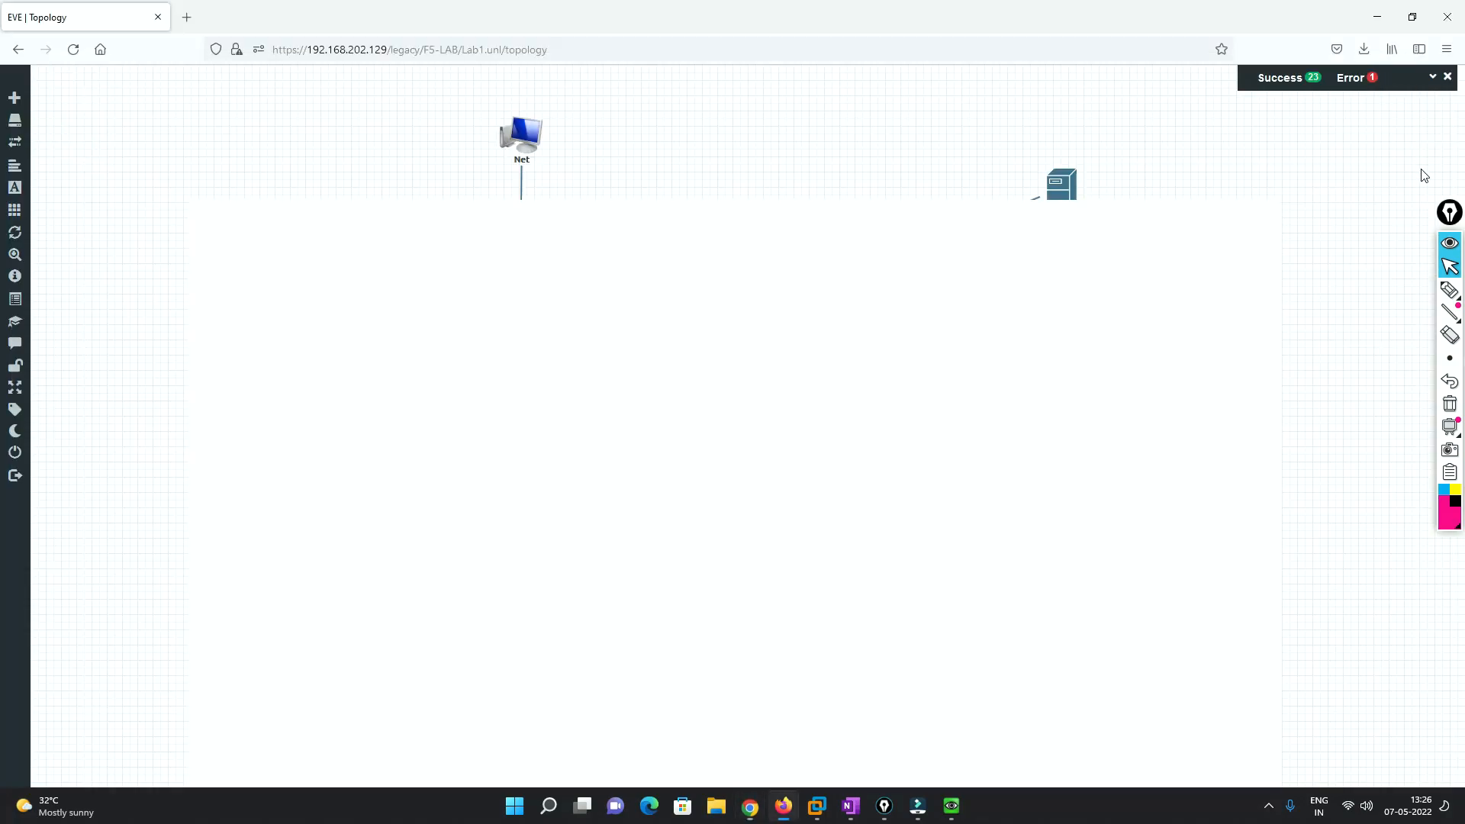
left_click(1452, 289)
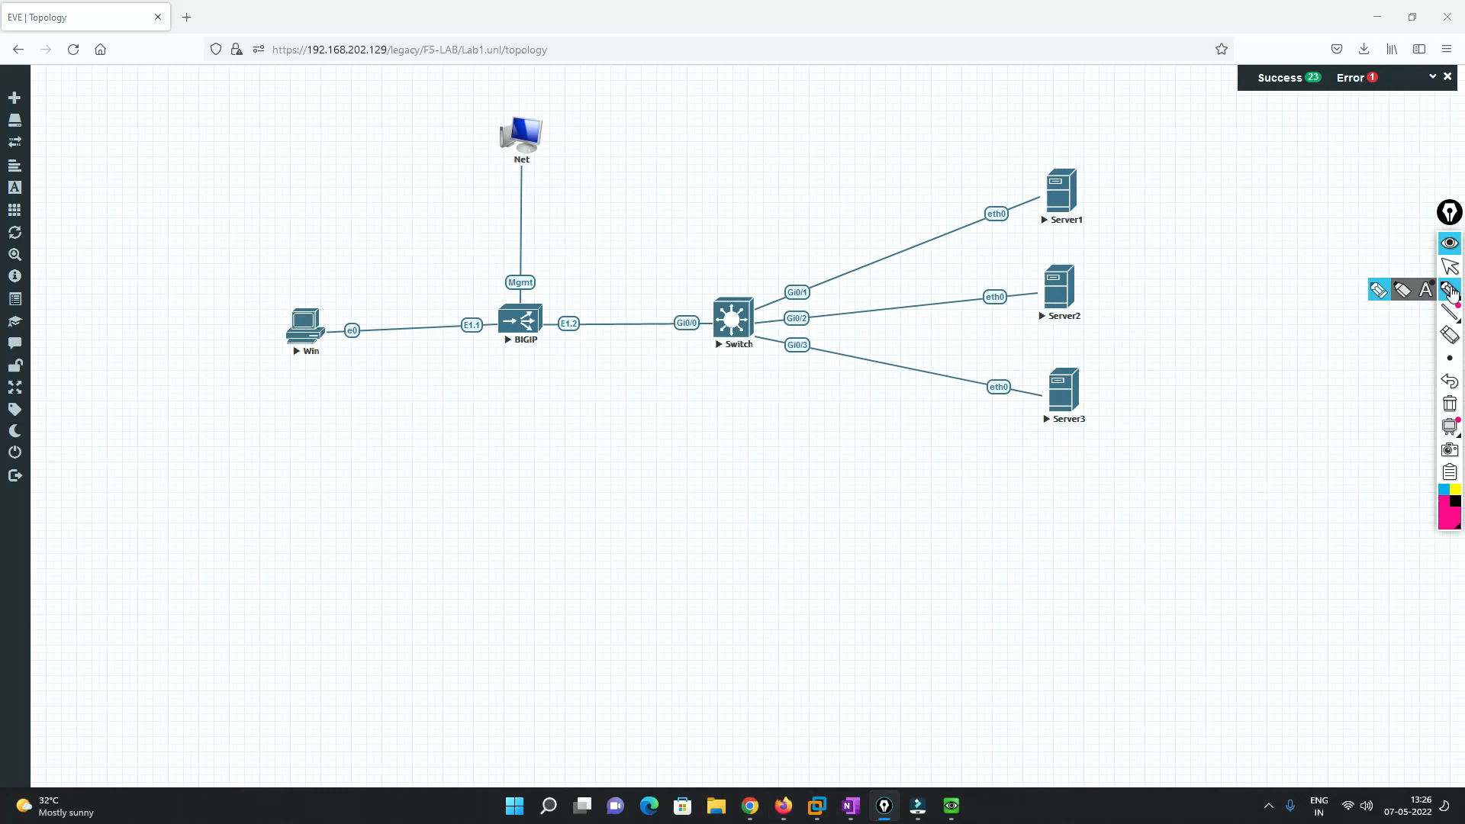
left_click_drag(916, 191, 1012, 194)
left_click_drag(944, 272, 1015, 269)
left_click_drag(973, 360, 1022, 362)
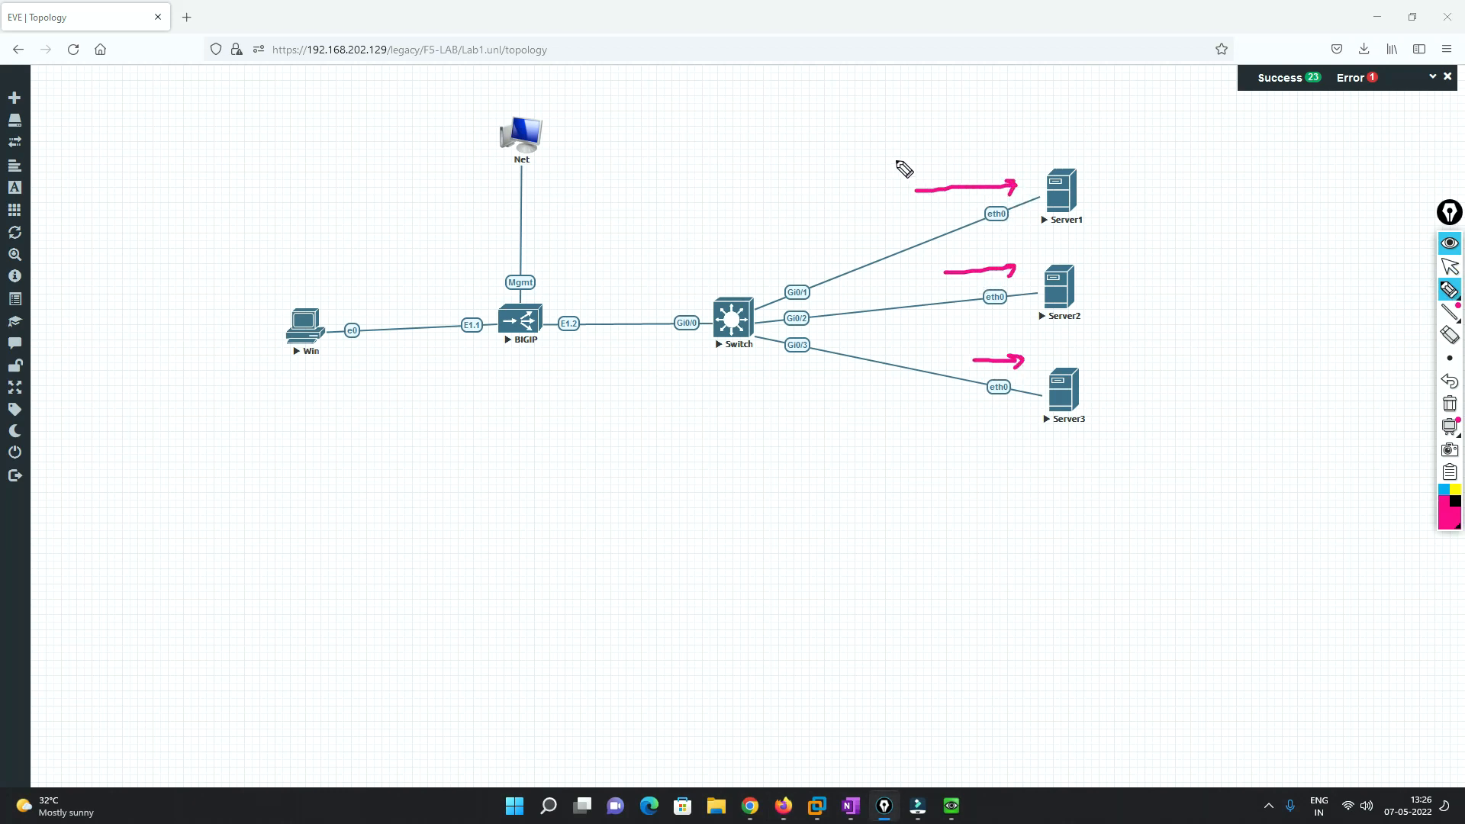
left_click_drag(904, 159, 983, 156)
left_click_drag(936, 260, 1003, 251)
left_click_drag(960, 348, 1020, 352)
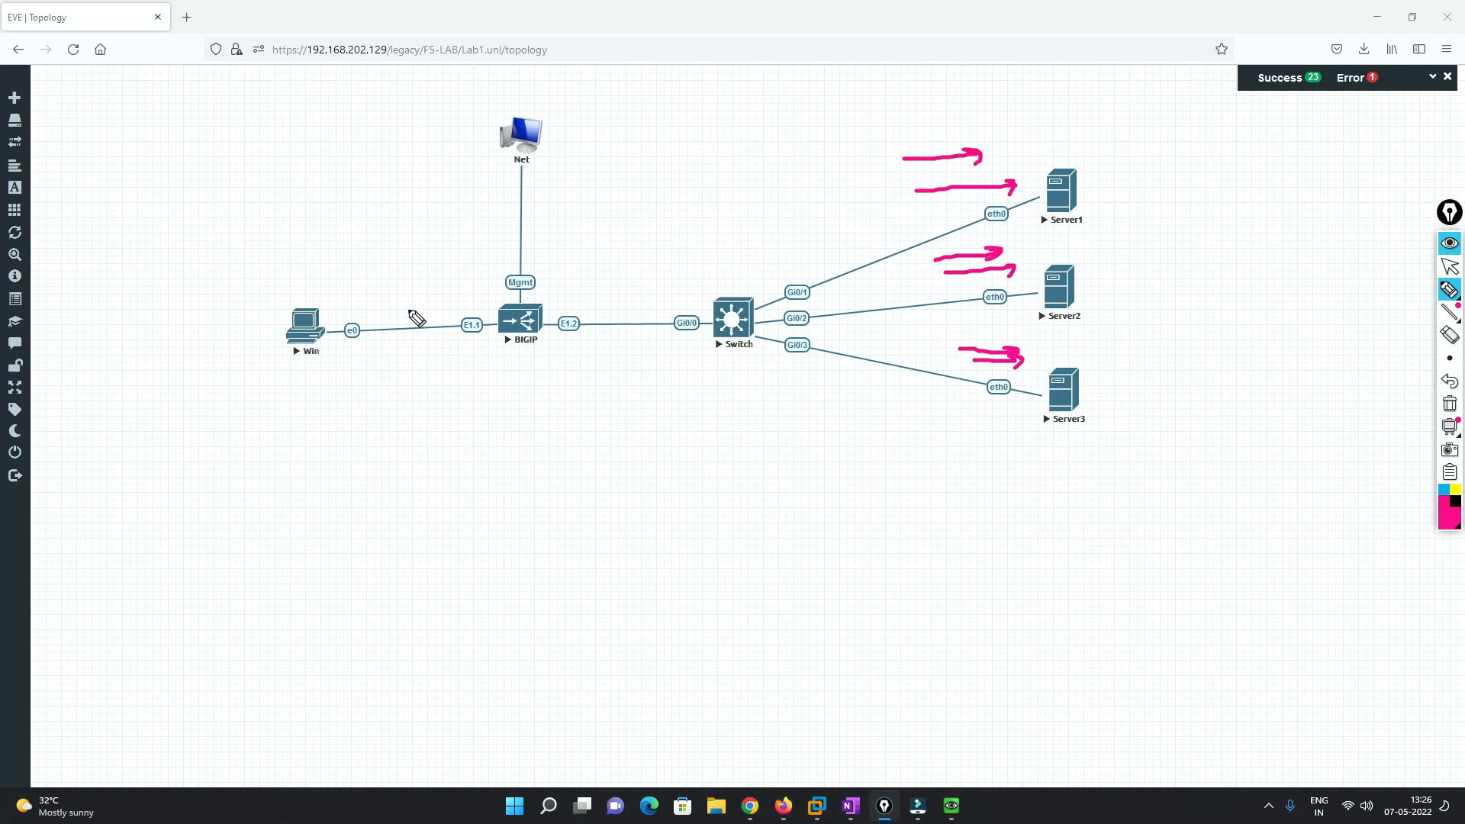
left_click_drag(309, 292, 231, 311)
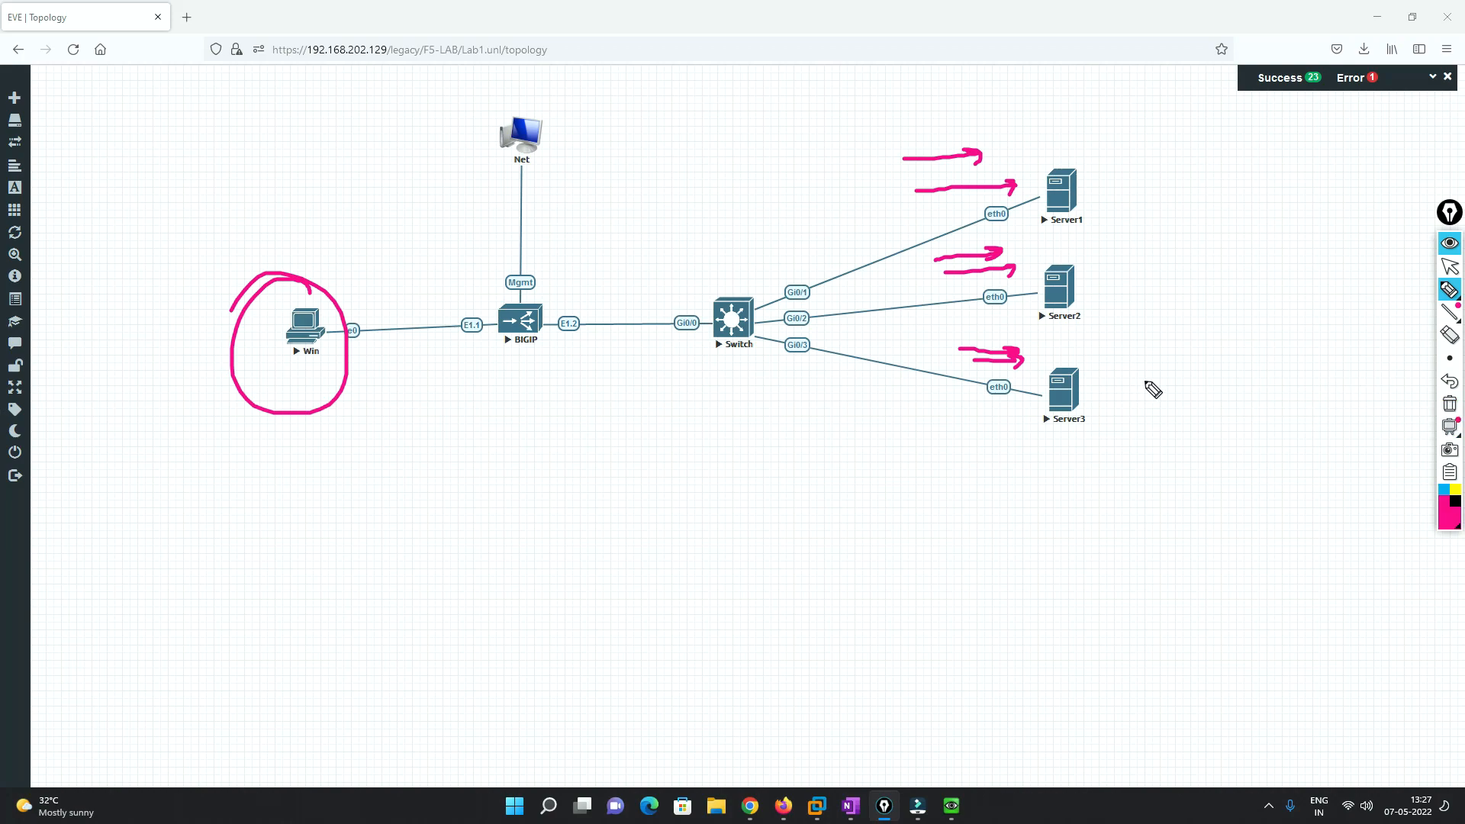
- Handwrite the 'Like, Support, Comment' notes with a brace and 'Sub' below the topology
mouse_move(541, 447)
left_mouse_down()
mouse_move(560, 487)
mouse_move(615, 490)
left_mouse_up()
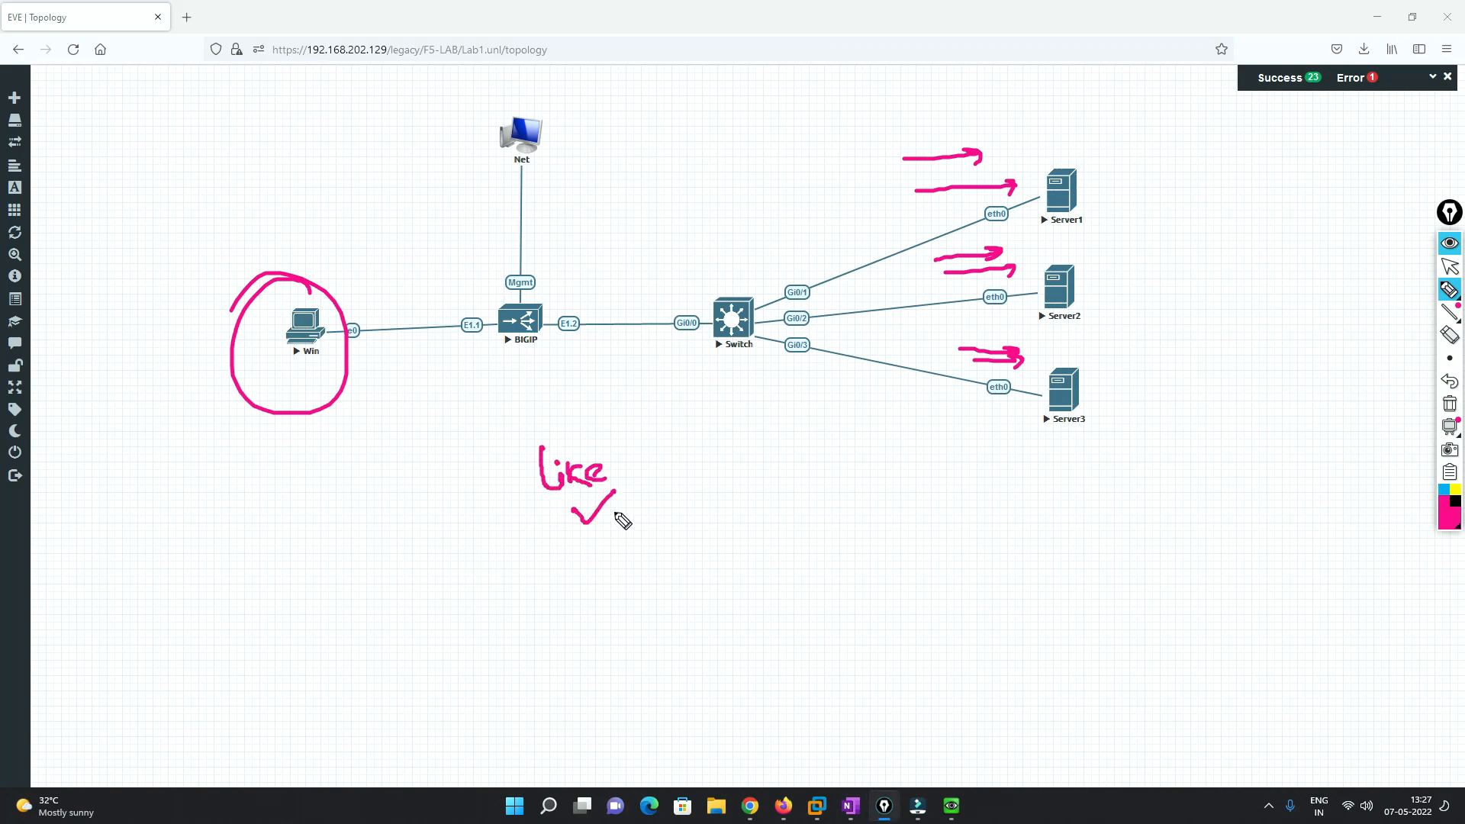
mouse_move(622, 539)
left_mouse_down()
mouse_move(603, 571)
mouse_move(694, 530)
left_mouse_up()
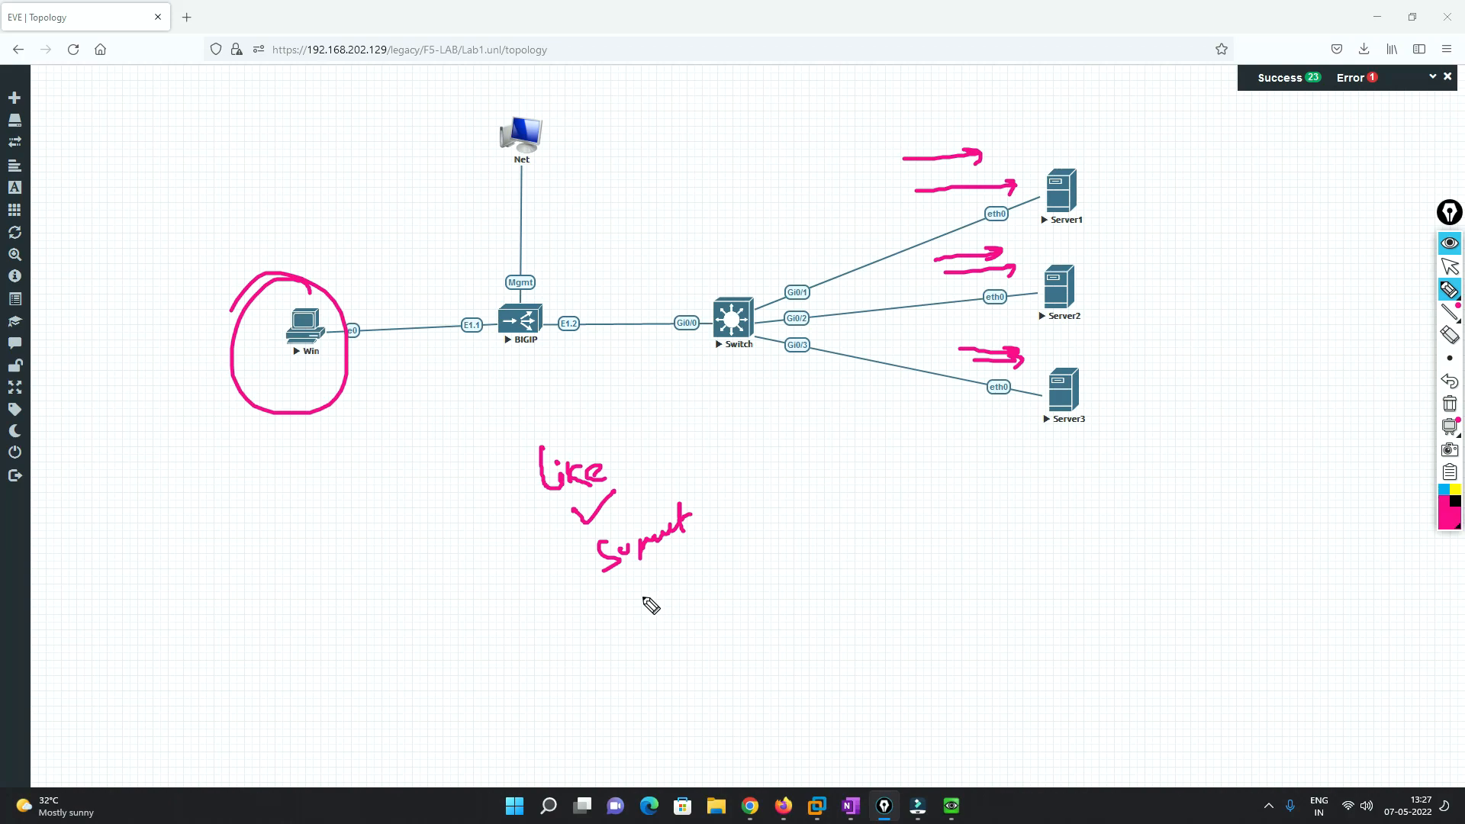
mouse_move(643, 575)
left_mouse_down()
mouse_move(645, 608)
mouse_move(654, 594)
mouse_move(666, 620)
mouse_move(728, 592)
left_mouse_up()
mouse_move(691, 638)
left_mouse_down()
mouse_move(682, 679)
mouse_move(733, 654)
left_mouse_up()
left_click(722, 638)
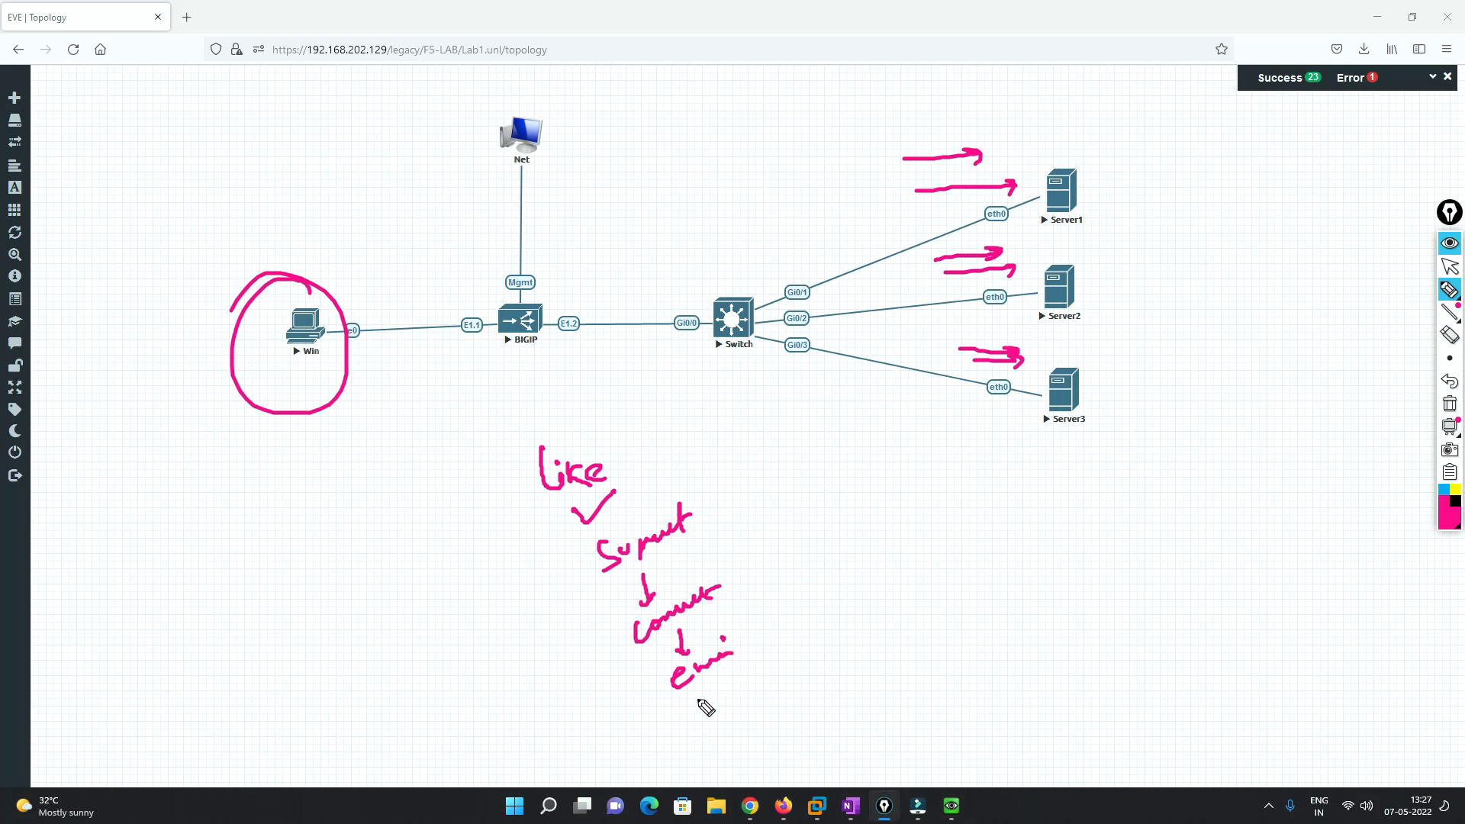
mouse_move(716, 459)
left_mouse_down()
mouse_move(737, 460)
mouse_move(755, 636)
left_mouse_up()
left_click_drag(766, 539, 830, 525)
mouse_move(844, 506)
left_mouse_down()
mouse_move(870, 519)
mouse_move(866, 548)
left_mouse_up()
mouse_move(858, 539)
left_mouse_down()
mouse_move(872, 538)
mouse_move(857, 603)
mouse_move(869, 587)
left_mouse_up()
mouse_move(881, 571)
left_mouse_down()
mouse_move(881, 603)
mouse_move(906, 597)
left_mouse_up()
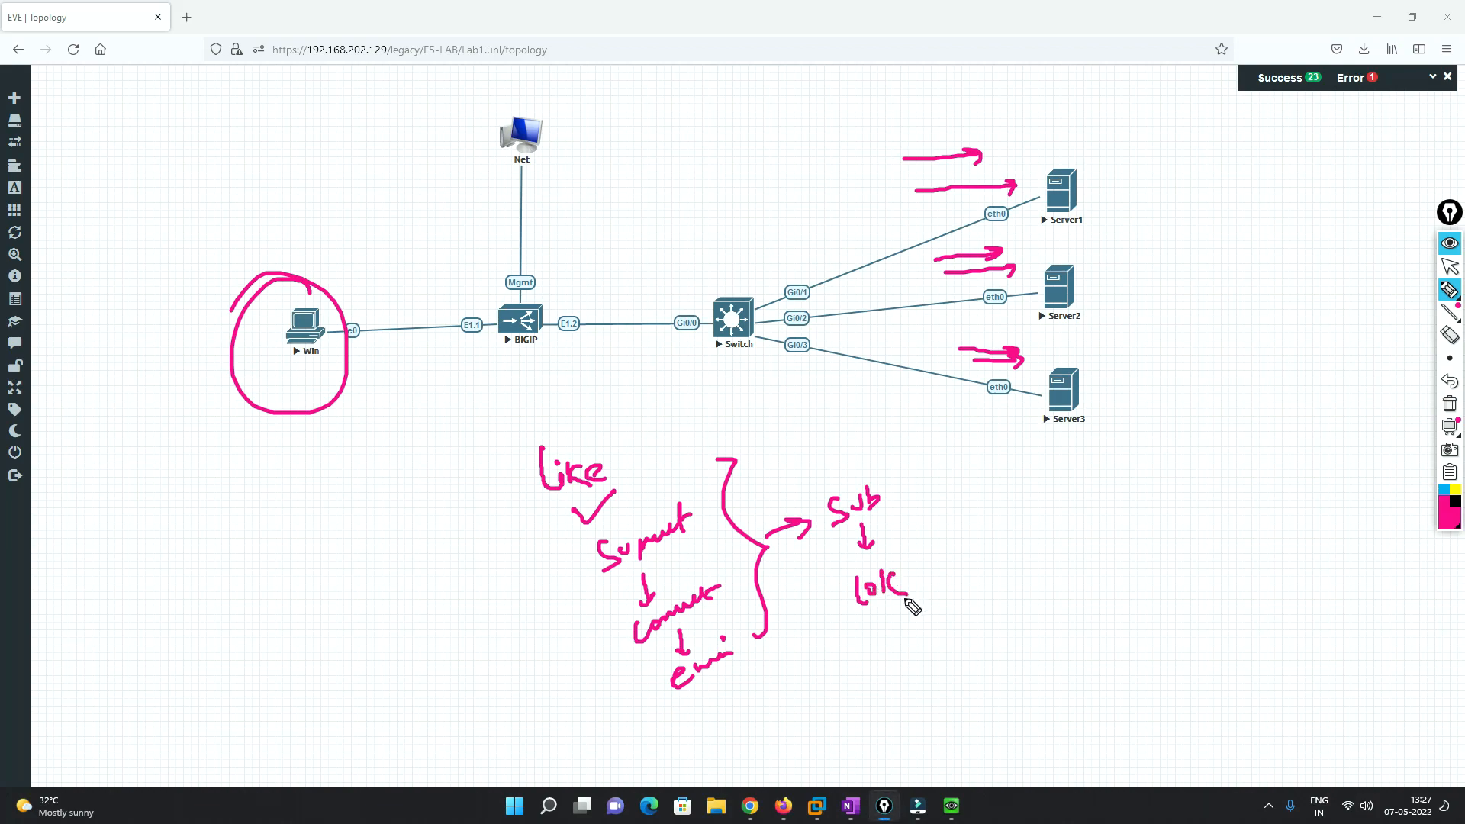